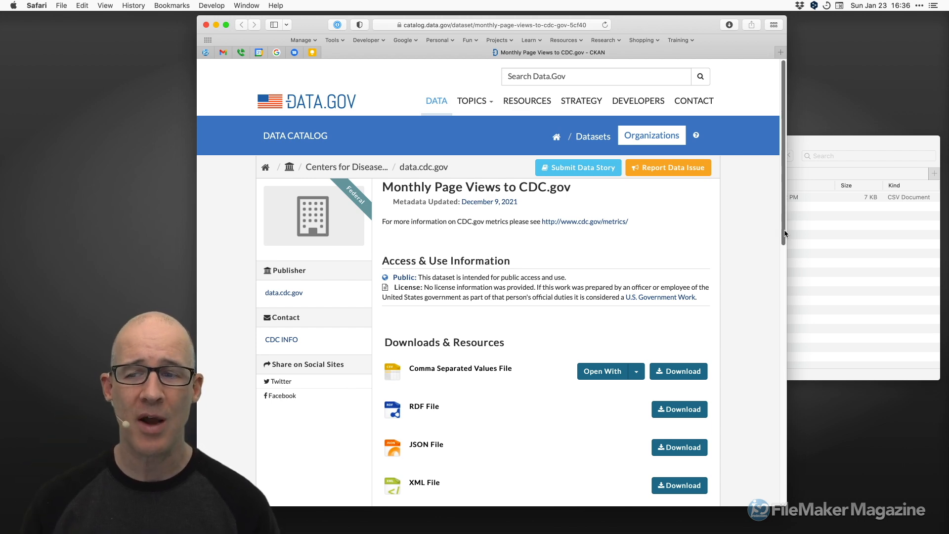
Preview the contents of Monthly_Page_Views_to_CDC.gov.csv in the FileMaker Reporting folder, examining its columns and rows
left_click(831, 246)
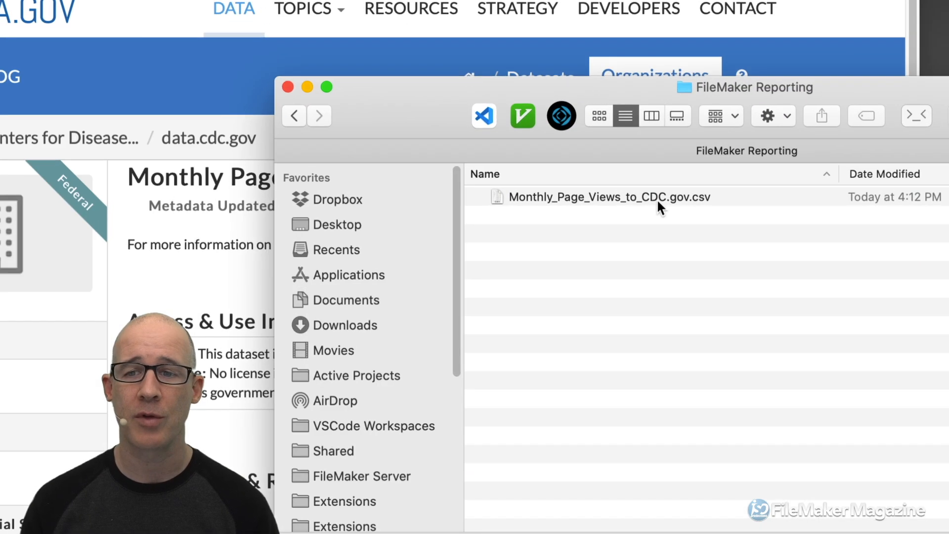
left_click(665, 198)
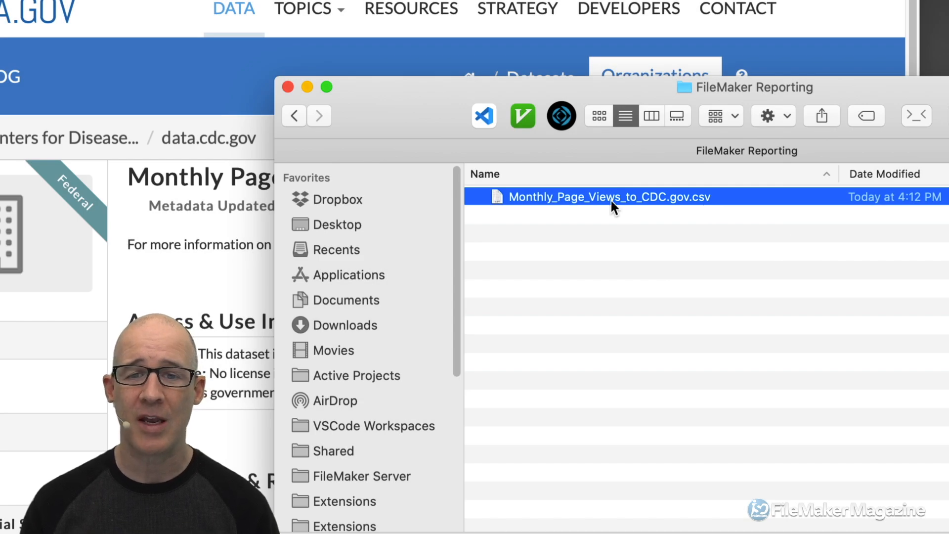
key("space")
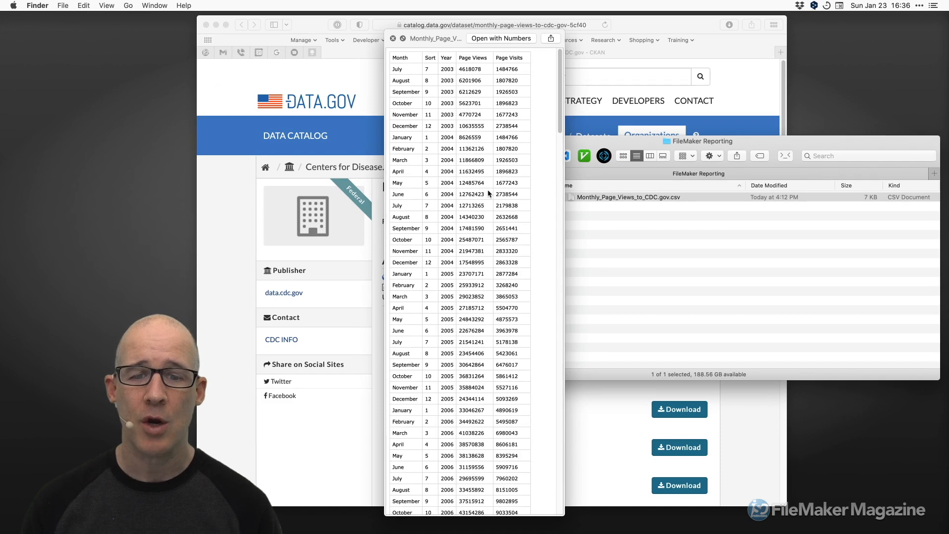
scroll(489, 184, "down", 10)
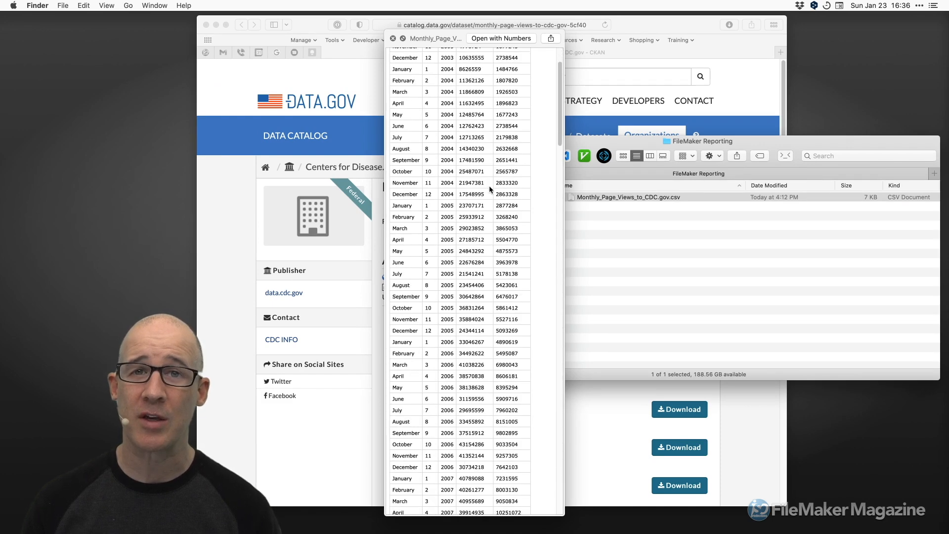
scroll(488, 185, "up", 10)
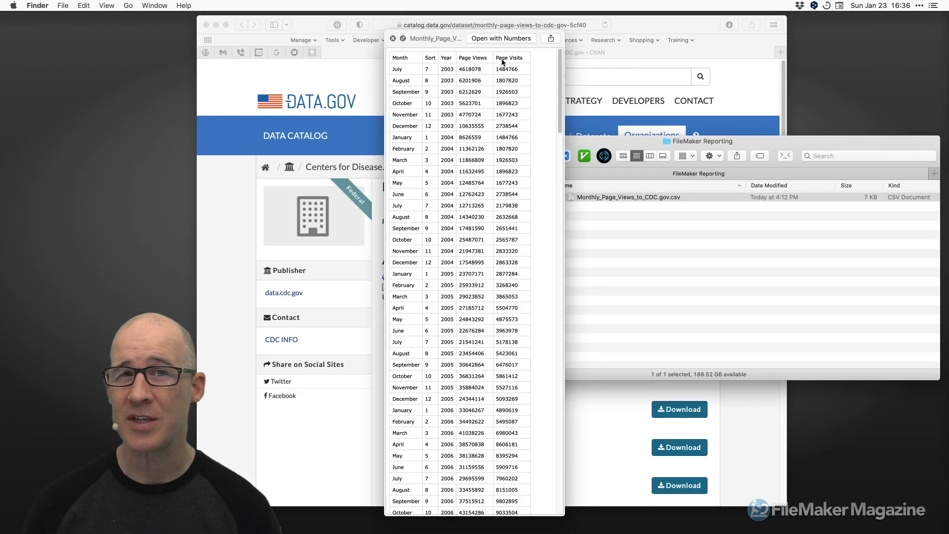
key("space")
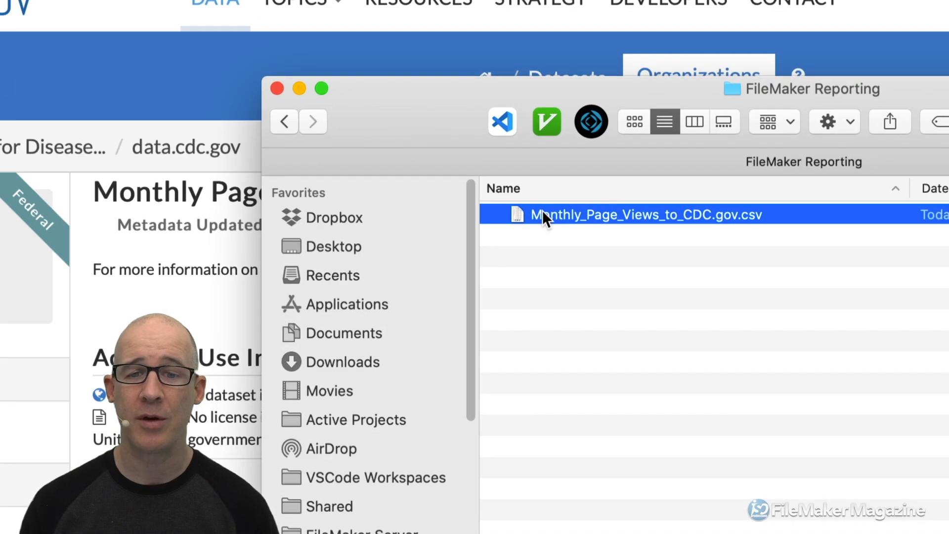
Open Monthly_Page_Views_to_CDC.gov.csv in FileMaker Pro and save the converted database as CDC_View.fmp12
left_click_drag(586, 198, 592, 124)
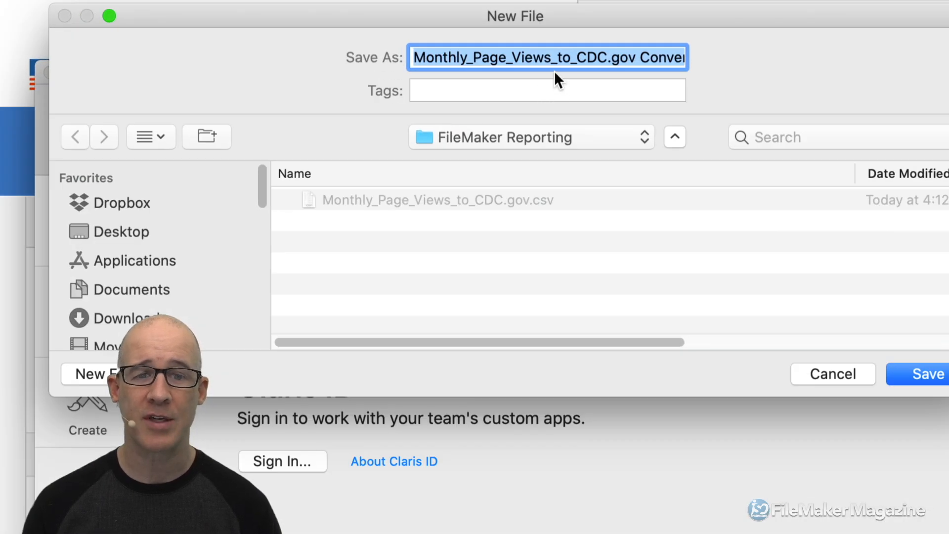
left_click(587, 57)
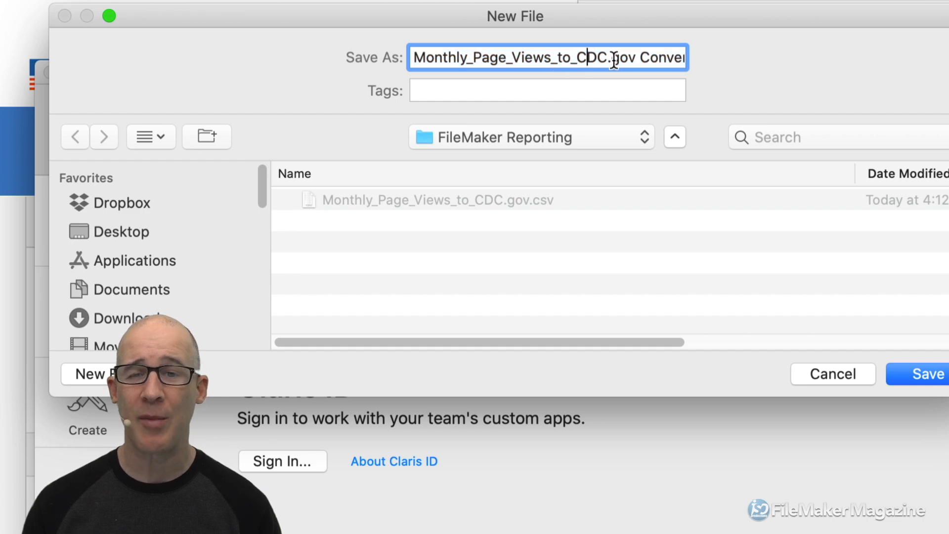
key("Right")
key("Right")
key("Right")
key("Right")
key("Right")
key("Right")
key("Right")
key("Right")
key("Right")
key("Right")
key("Right")
key("Right")
key("Right")
key("Right")
key("Right")
key("Right")
key("Right")
key("Right")
key("Right")
key("Right")
key("Left")
key("Left")
key("Left")
key("Left")
key("Left")
key("Left")
key("Left")
key("Right")
key("shift+alt+Left")
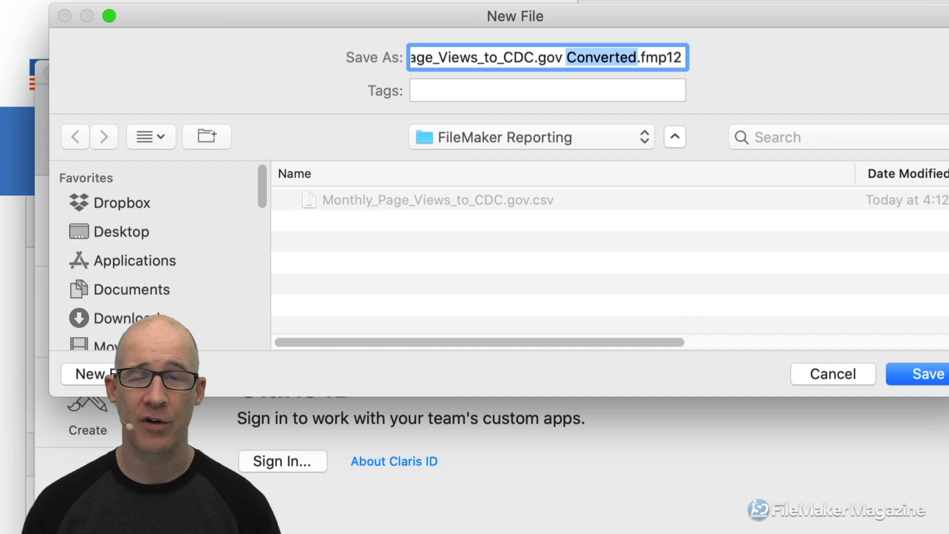
key("Left")
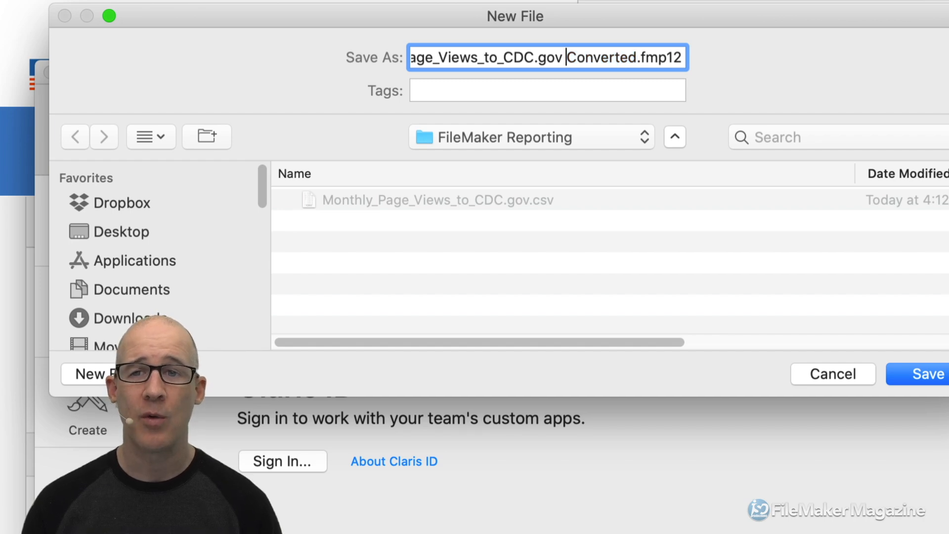
key("Right")
key("Right")
key("Right")
key("Right")
key("Right")
key("Right")
key("Right")
key("Right")
key("Right")
key("shift+super+Left")
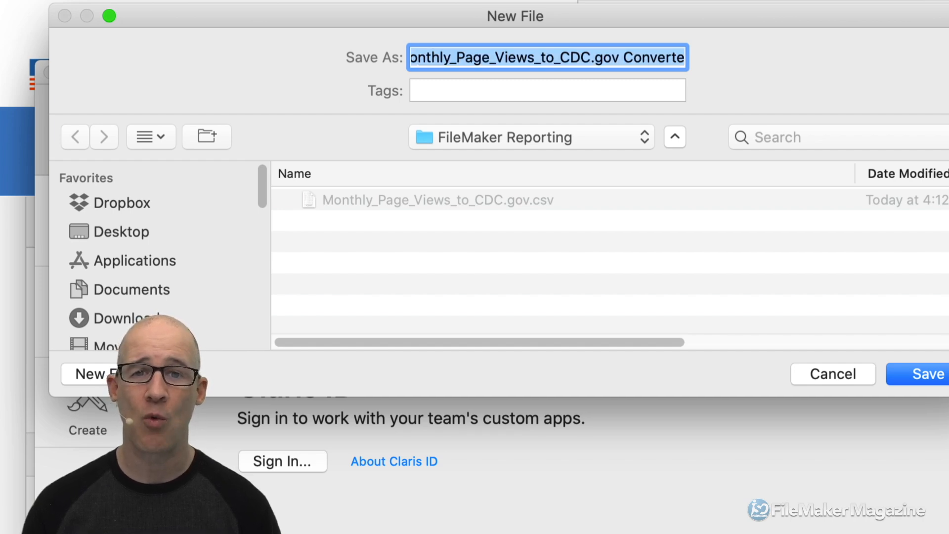
key("BackSpace")
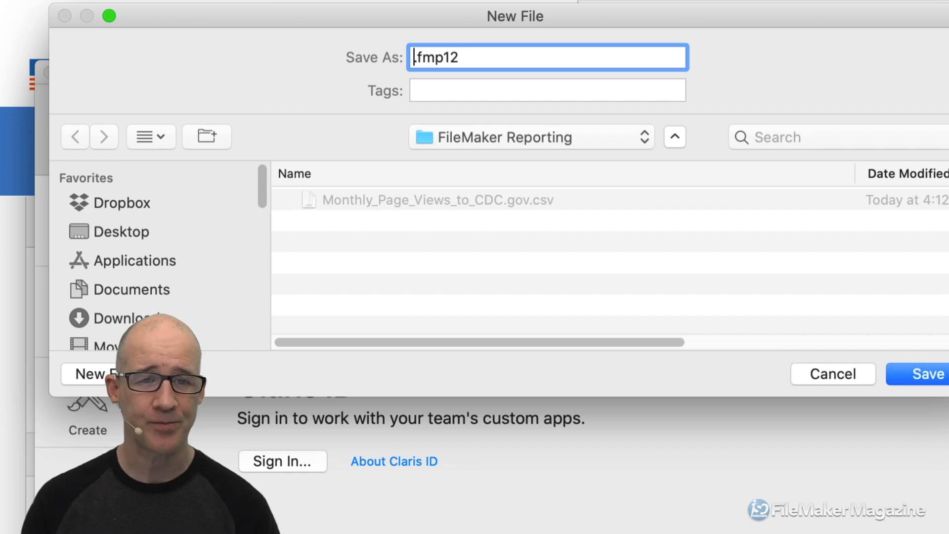
type("CD")
type("C")
key("BackSpace")
type("C_View")
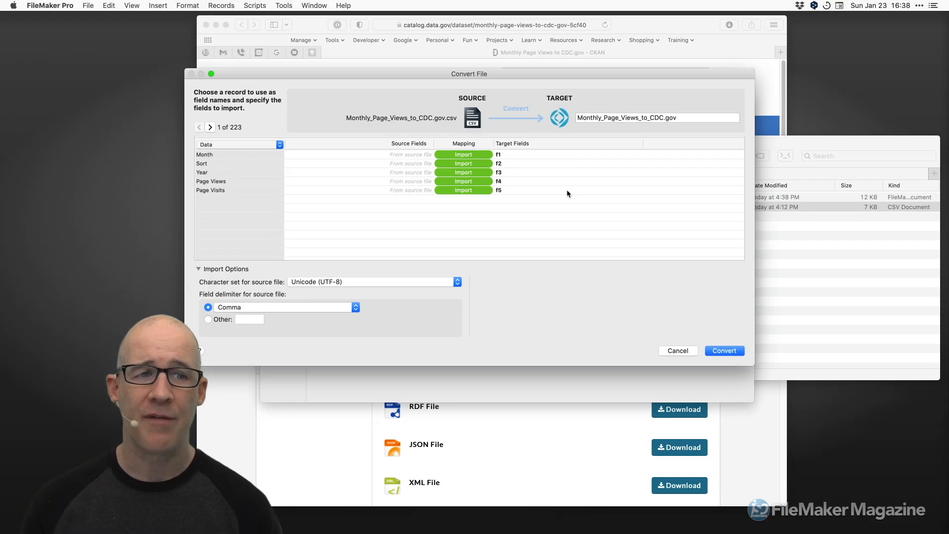
Examine the first ten source records in the Convert File dialog and return to the first one
left_click_drag(754, 364, 659, 365)
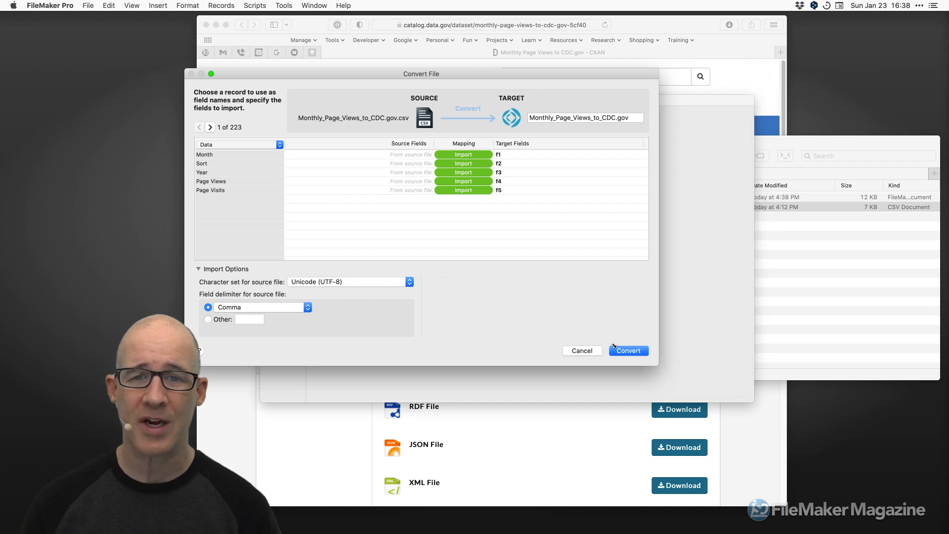
left_click_drag(468, 76, 554, 28)
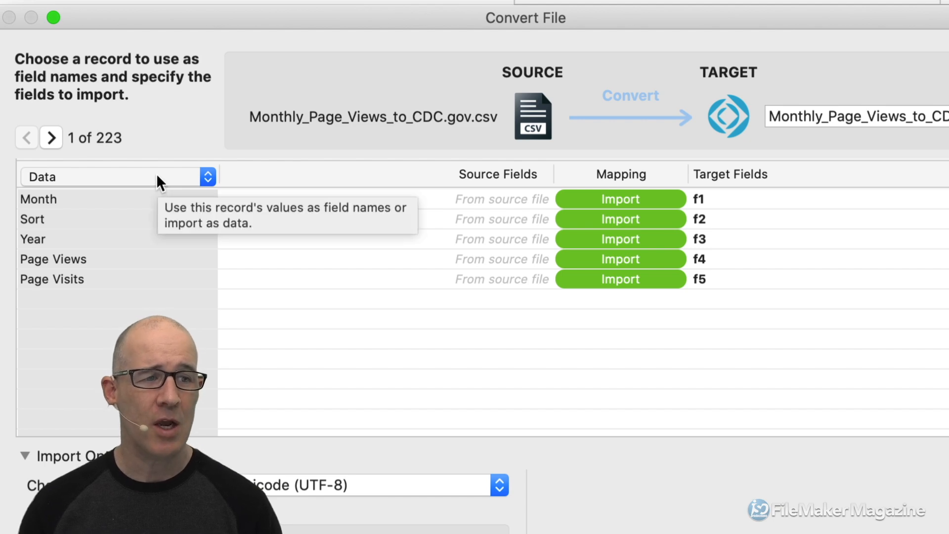
left_click(155, 173)
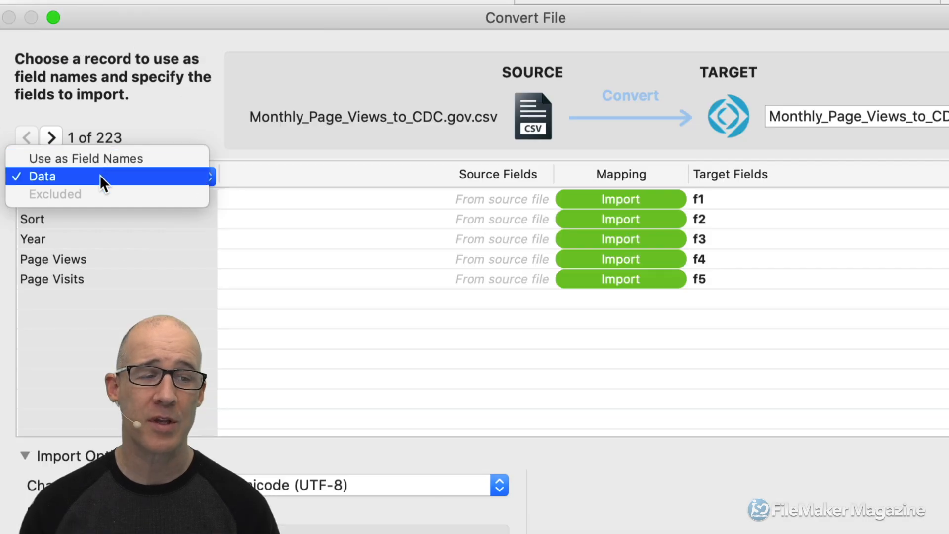
left_click(160, 137)
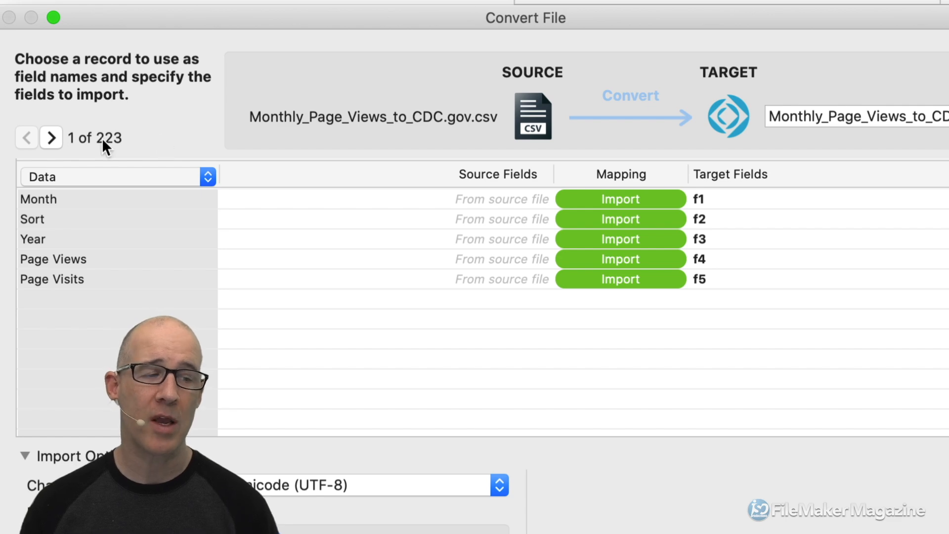
left_click(55, 136)
left_click(55, 136)
left_click(55, 136)
left_click(54, 136)
left_click(55, 136)
left_click(55, 135)
left_click(54, 136)
left_click(54, 139)
left_click(52, 141)
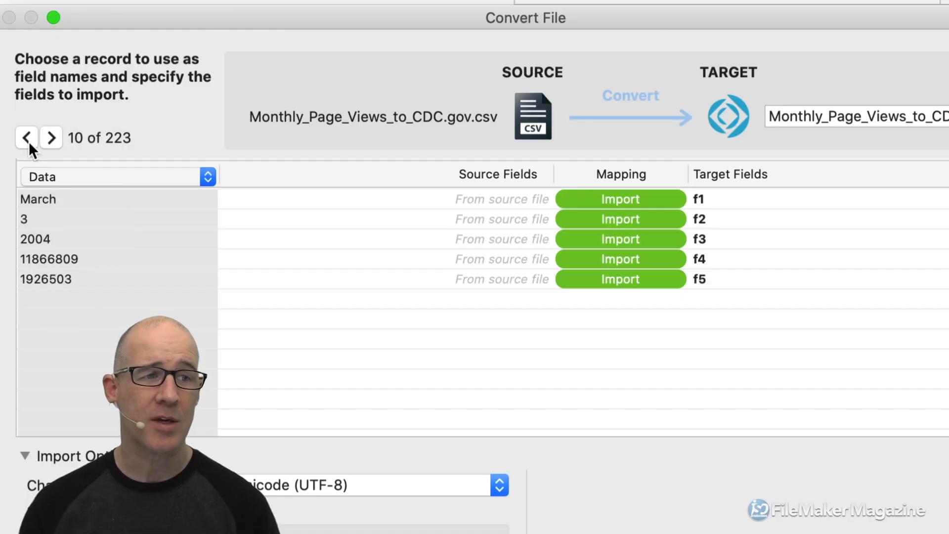
left_click(29, 142)
left_click(29, 143)
left_click(29, 142)
left_click(29, 142)
left_click(29, 142)
left_click(27, 138)
left_click(27, 138)
left_click(27, 138)
left_click(27, 138)
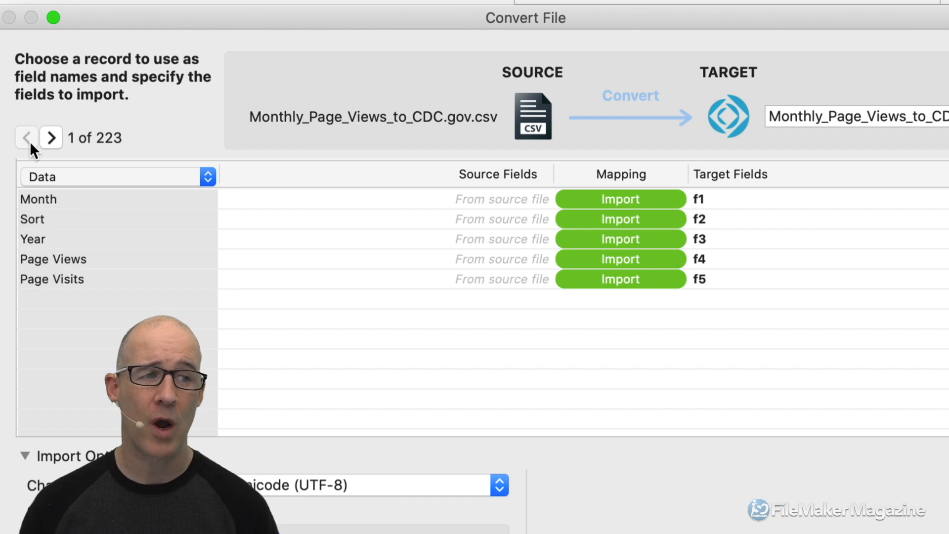
Convert the CSV using the first record as field names and CDC_DATA.gov as the target table name
left_click(126, 178)
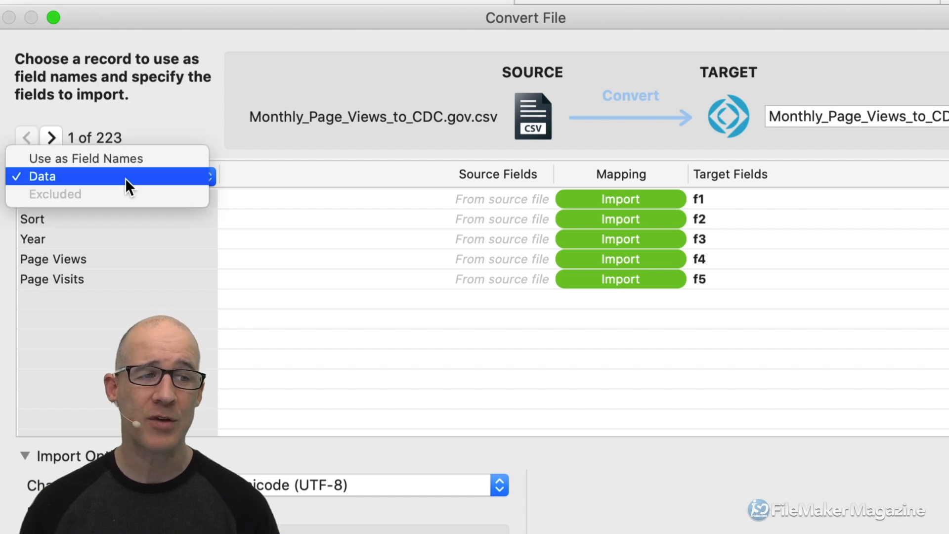
left_click(132, 163)
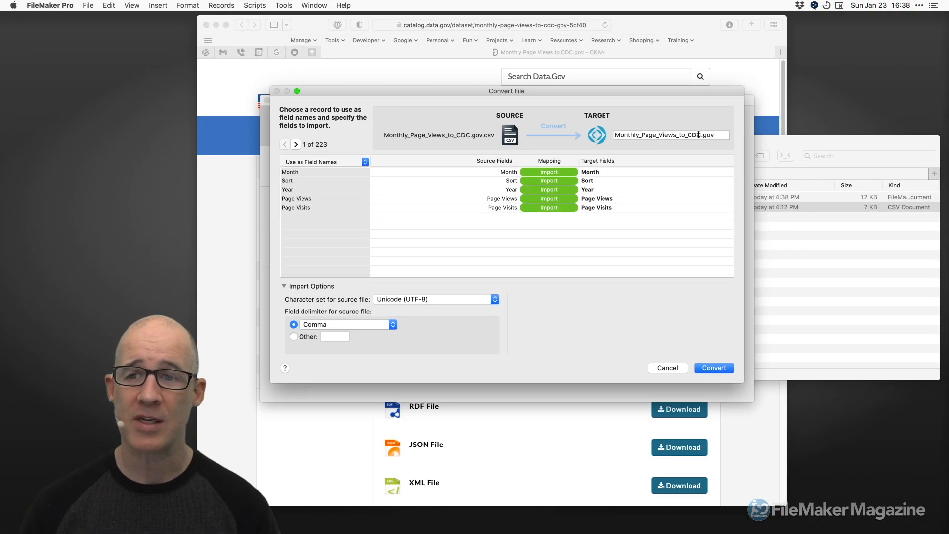
left_click_drag(702, 135, 613, 121)
type("CD")
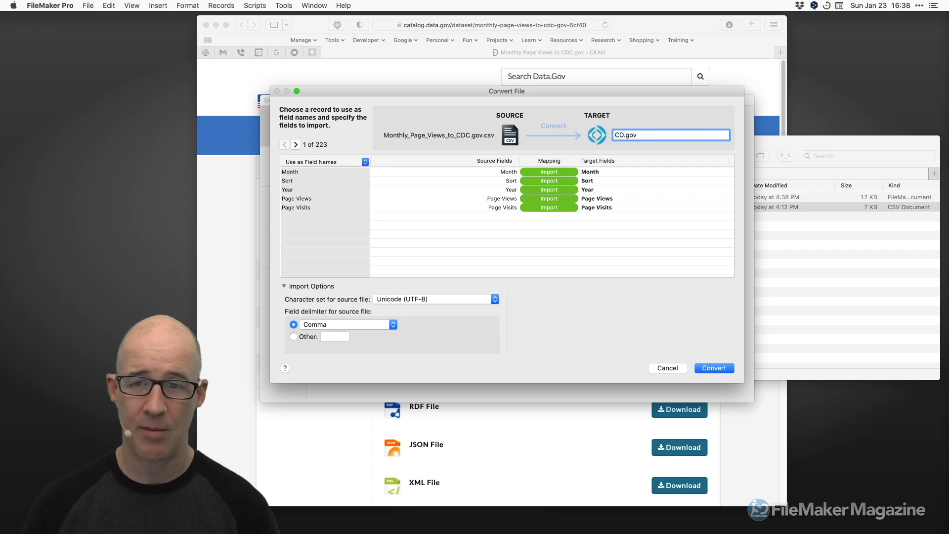
type("C-")
key("BackSpace")
type("_DATA")
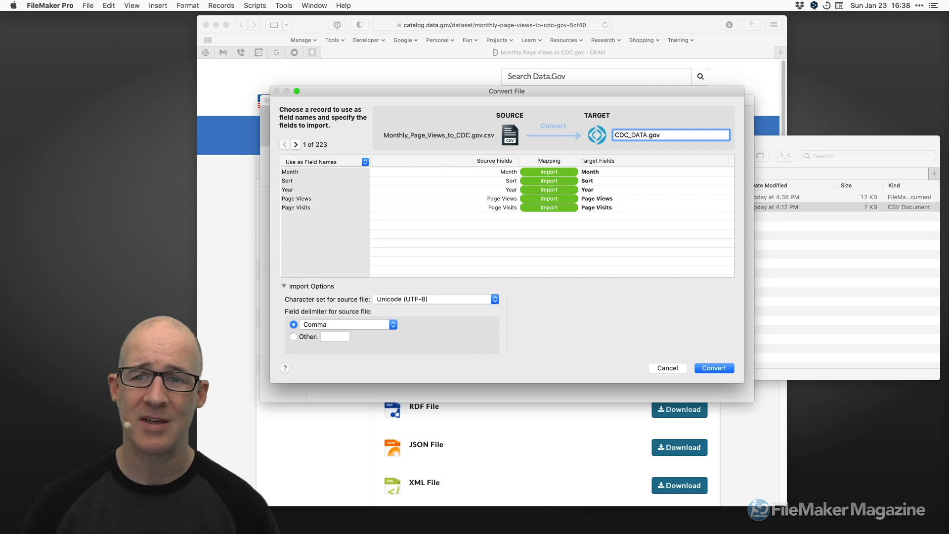
left_click(706, 367)
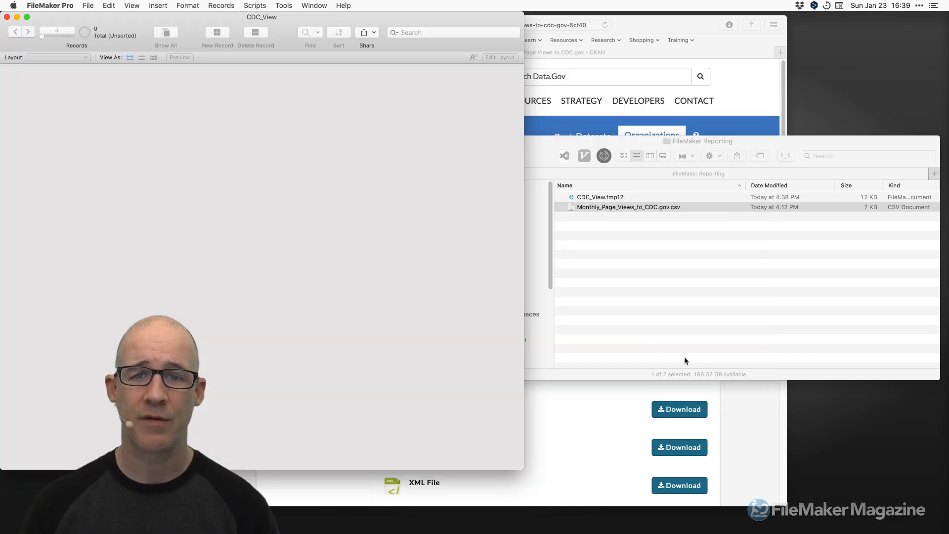
Examine the imported fields and their data types in the database definitions of the CDC_DATA.gov table
left_click_drag(393, 16, 659, 34)
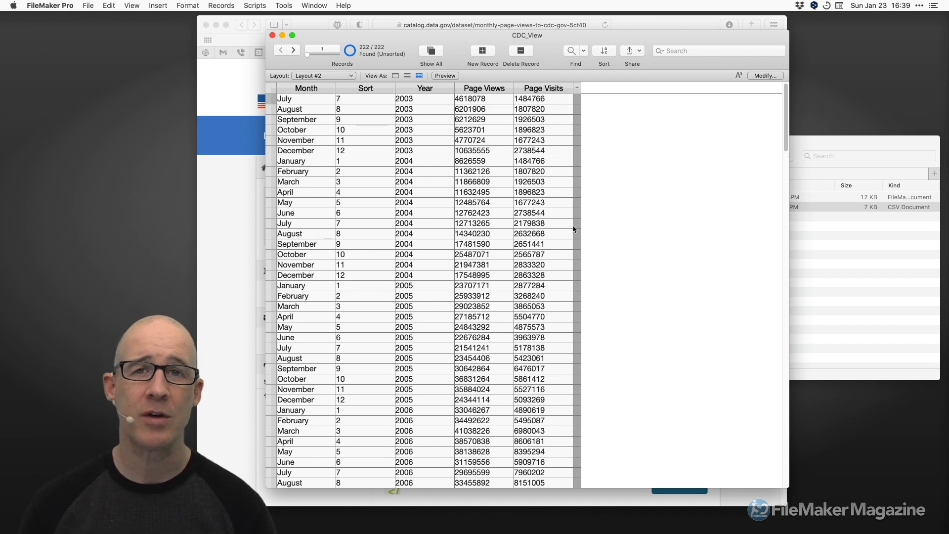
left_click(87, 5)
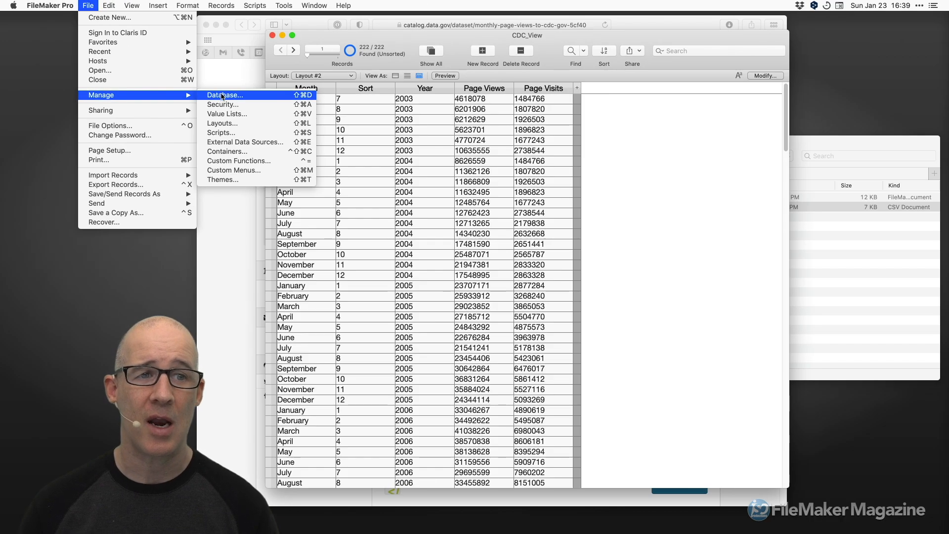
left_click(395, 206)
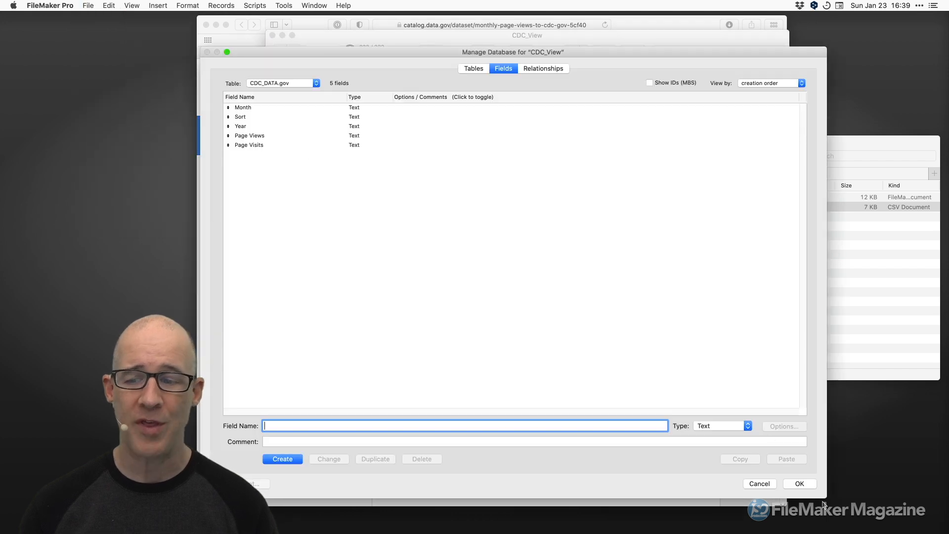
left_click_drag(823, 496, 638, 314)
left_click_drag(468, 55, 511, 75)
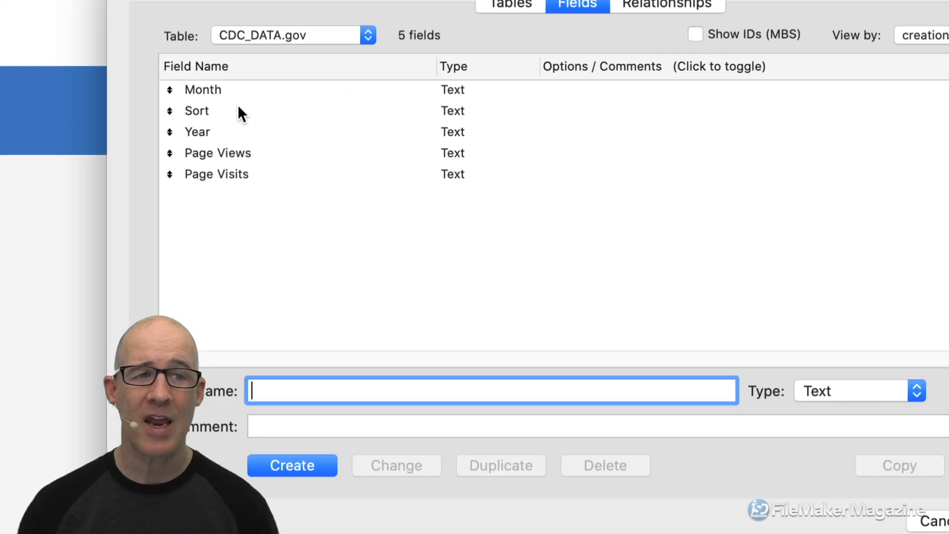
left_click(306, 128)
left_click(257, 170, "shift")
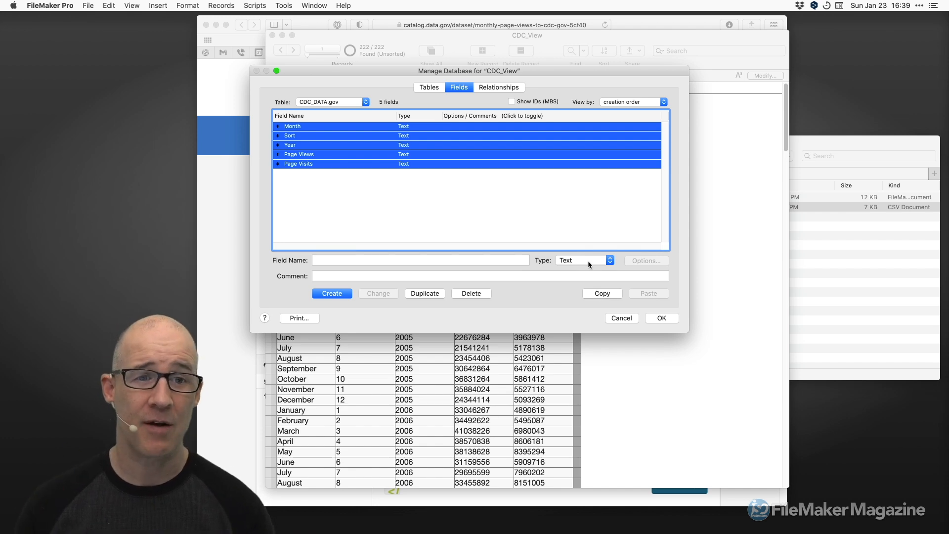
left_click(661, 319)
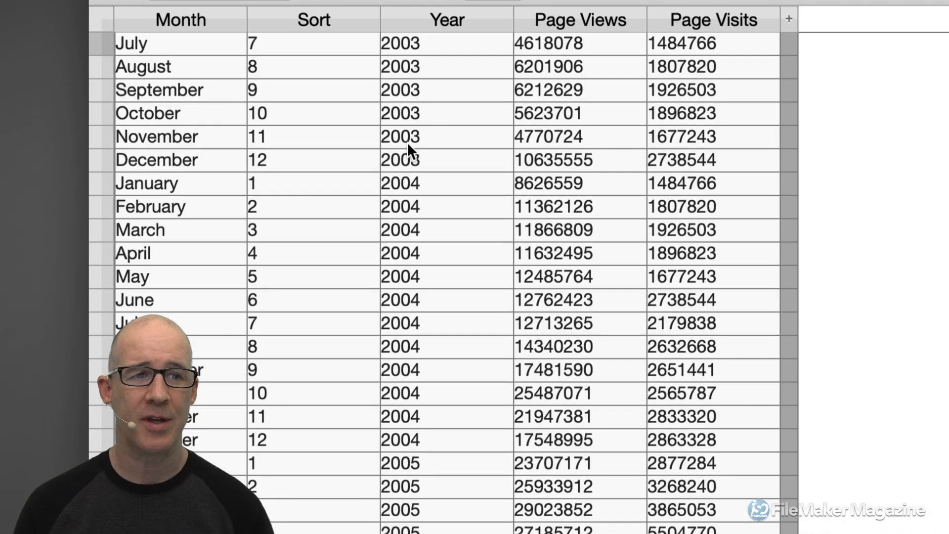
Enter the Page Views field of the October 2003 record and check the table list in the database definitions
left_click(210, 114)
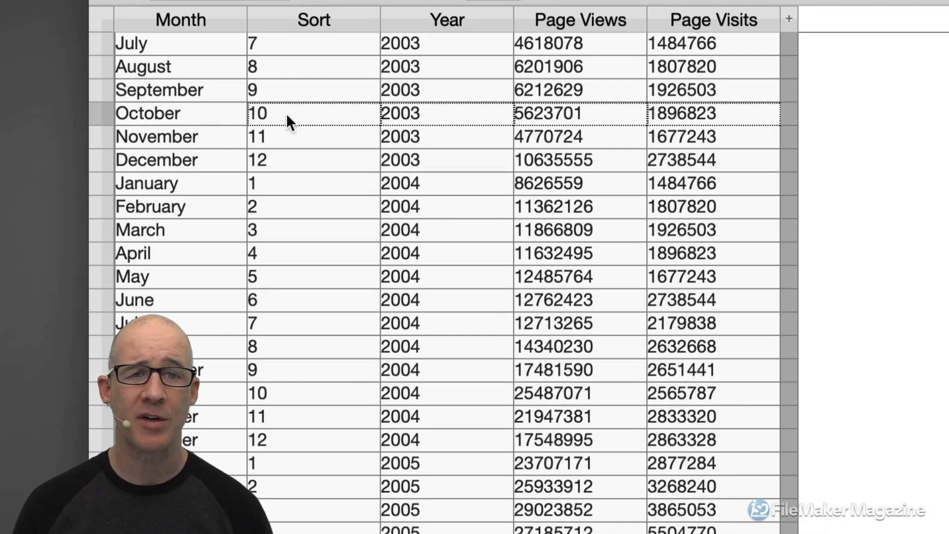
left_click(557, 120)
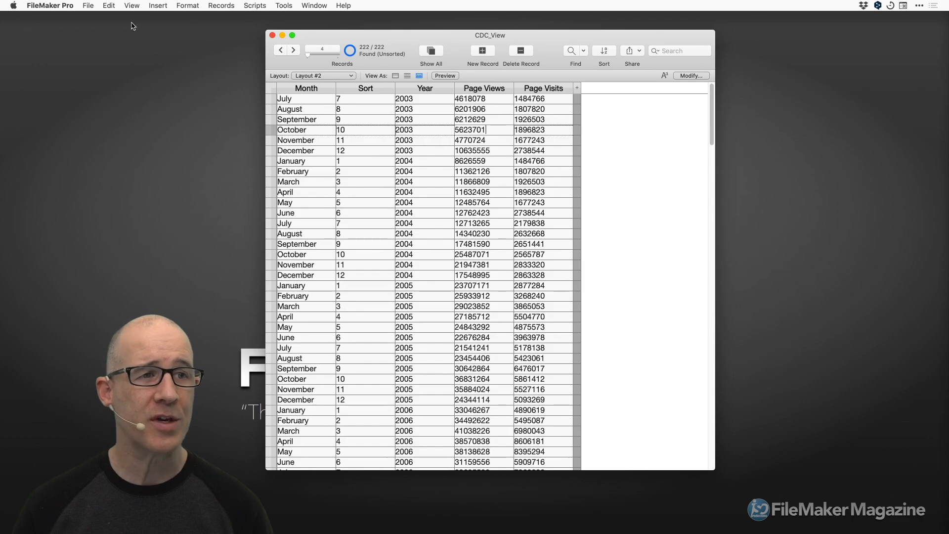
left_click(90, 6)
mouse_move(124, 97)
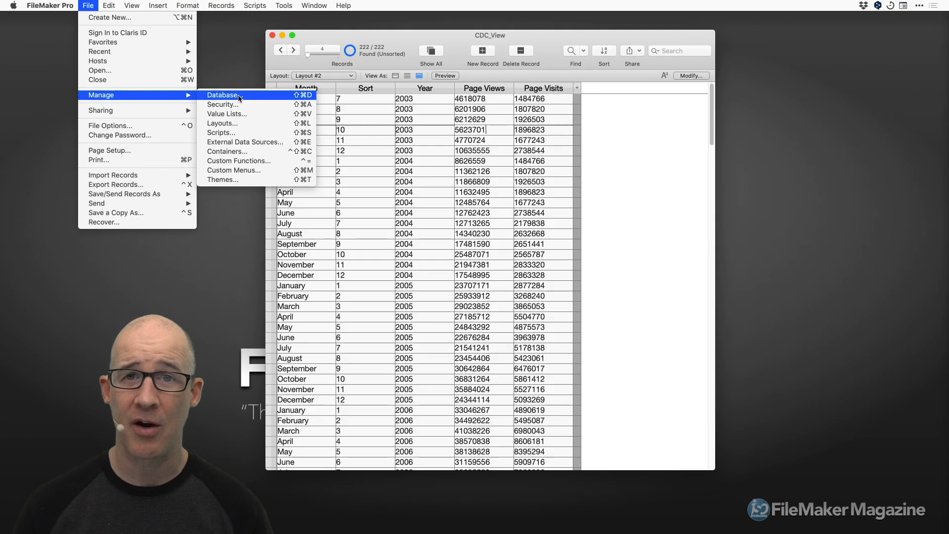
left_click(238, 94)
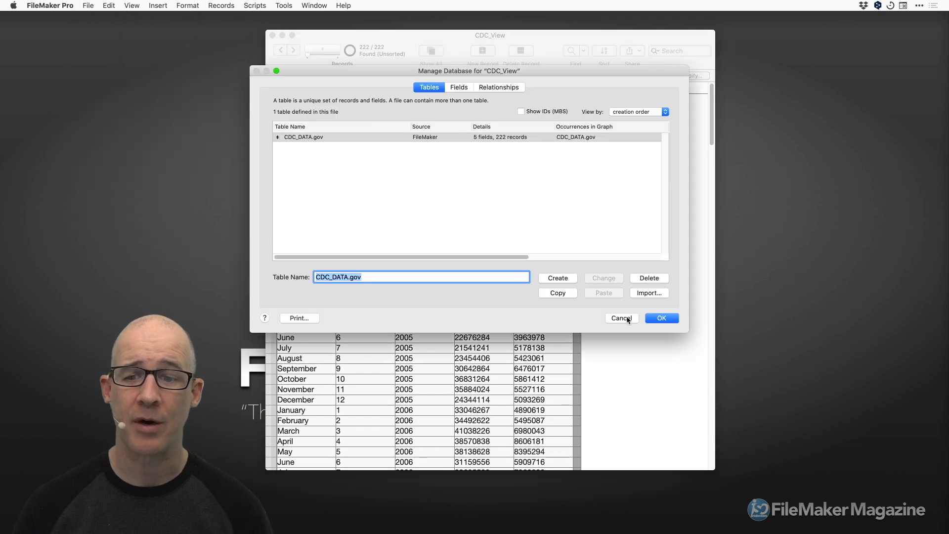
left_click(622, 318)
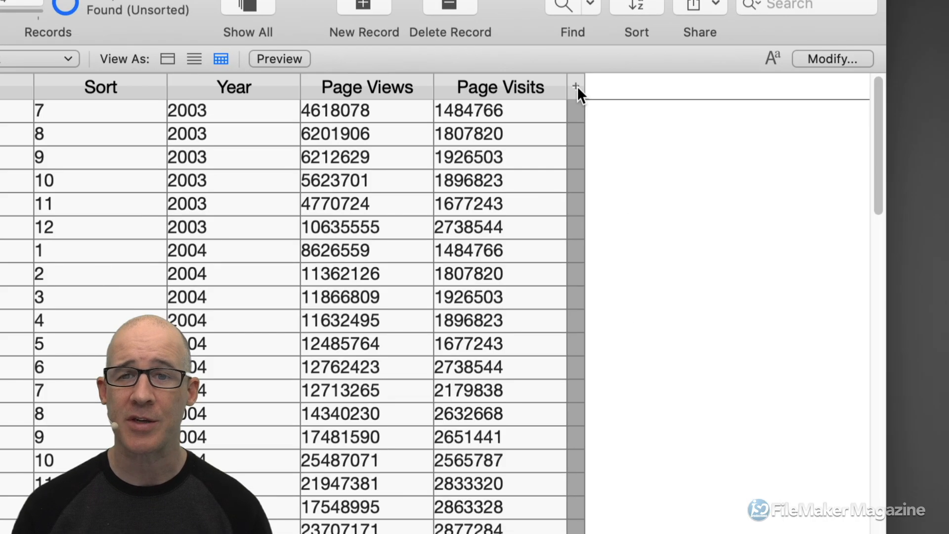
Add a new field named Notes after Page Visits in the table view
left_click(578, 88)
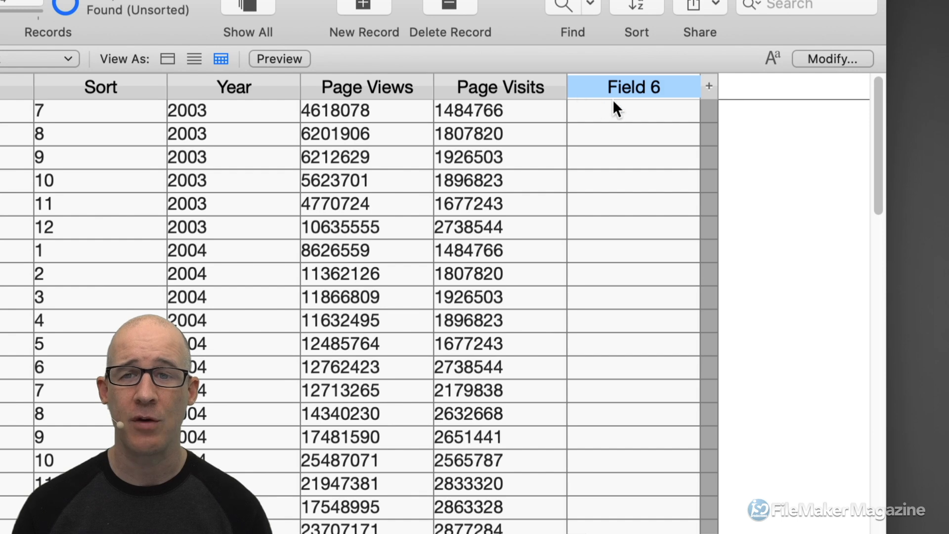
type("Notes")
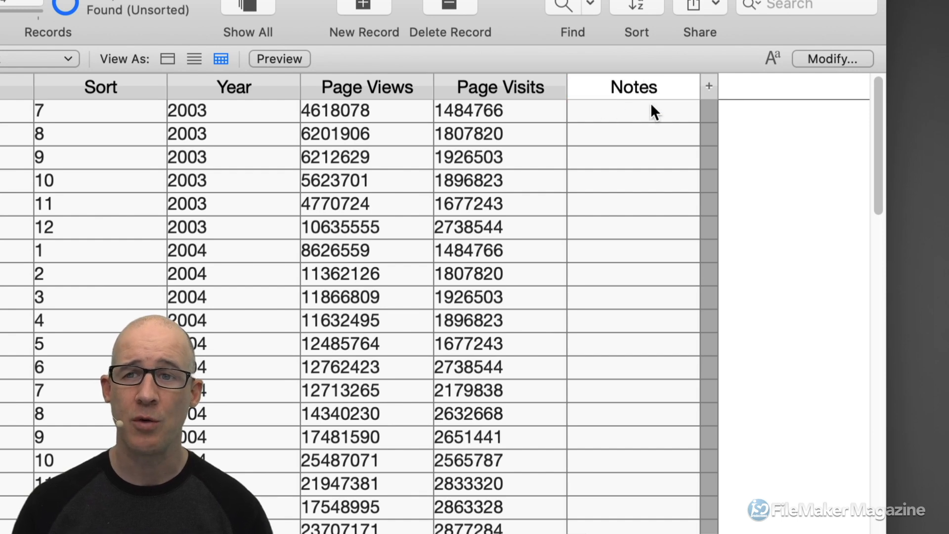
left_click(728, 117)
Check the field type choices available for the Notes column, leaving its type as Text
mouse_move(694, 89)
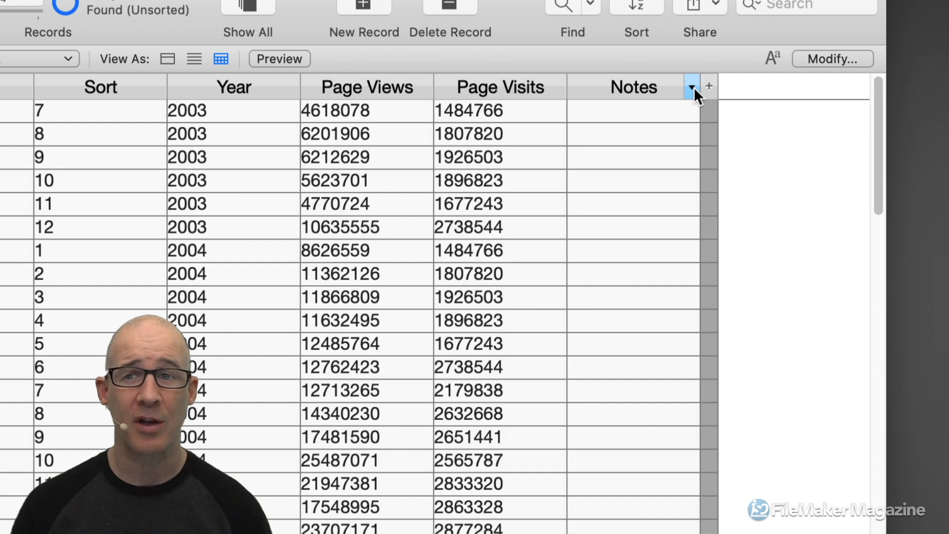
left_click(692, 87)
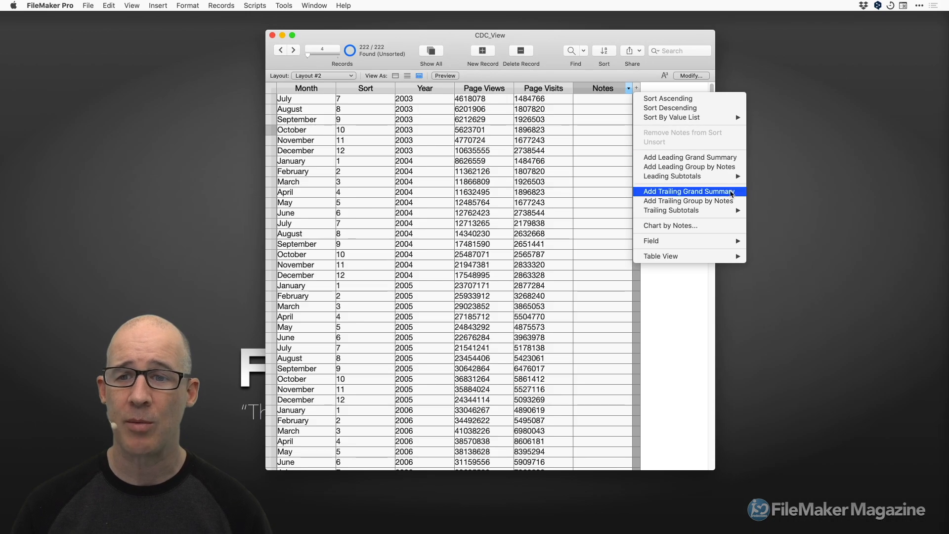
mouse_move(732, 241)
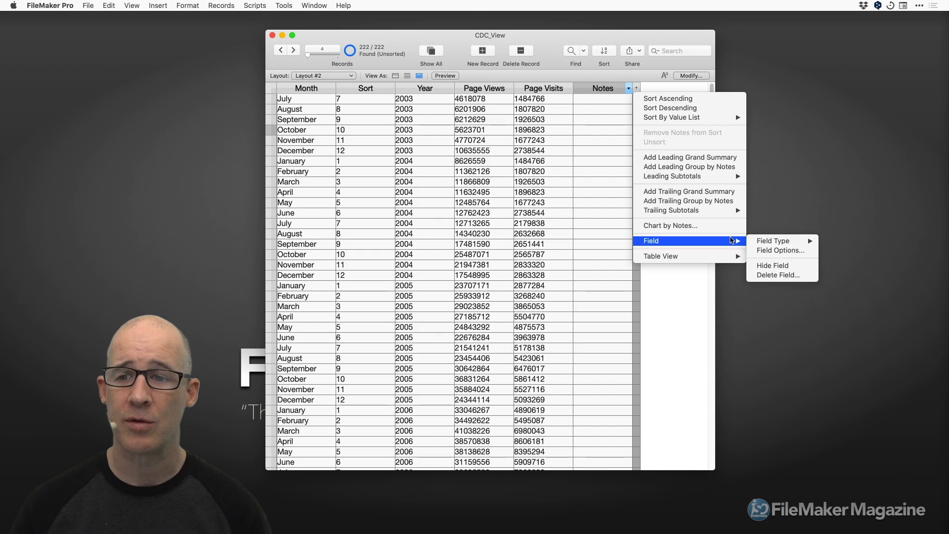
mouse_move(766, 242)
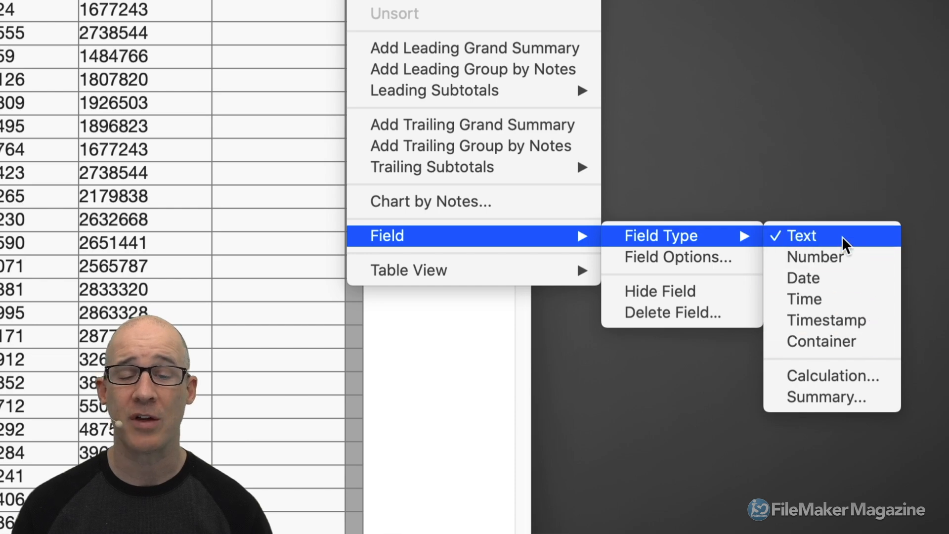
left_click(483, 303)
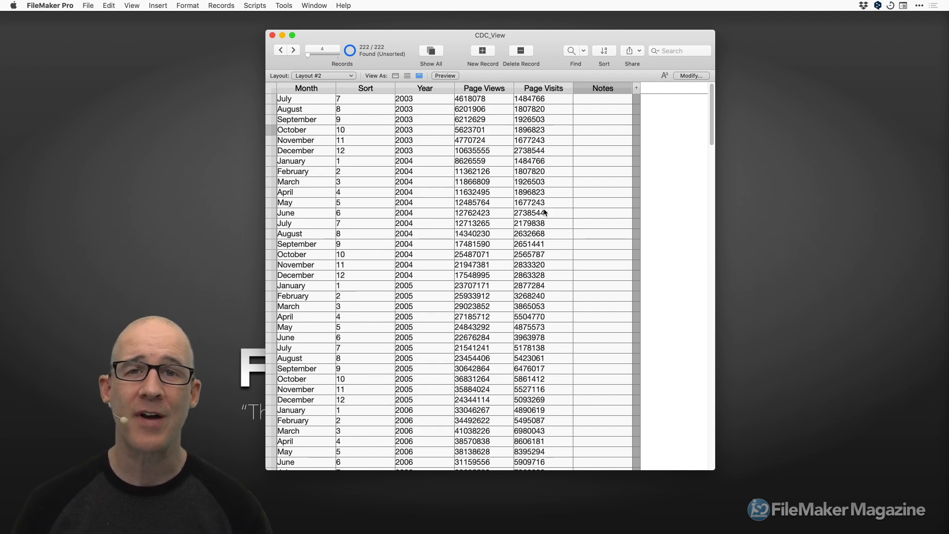
Examine Layout #1 and Layout #2 and their associated table in Manage Layouts, and close the window
left_click(88, 5)
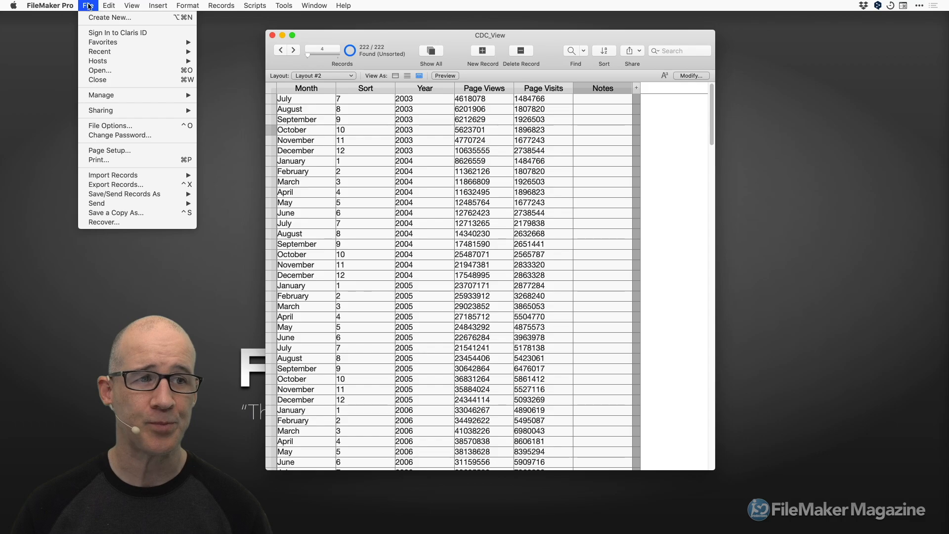
mouse_move(103, 95)
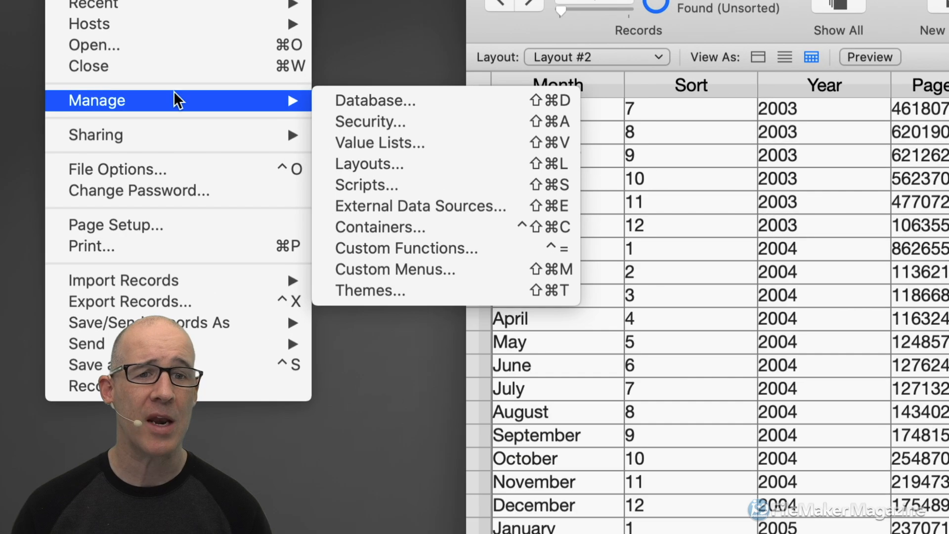
left_click(387, 163)
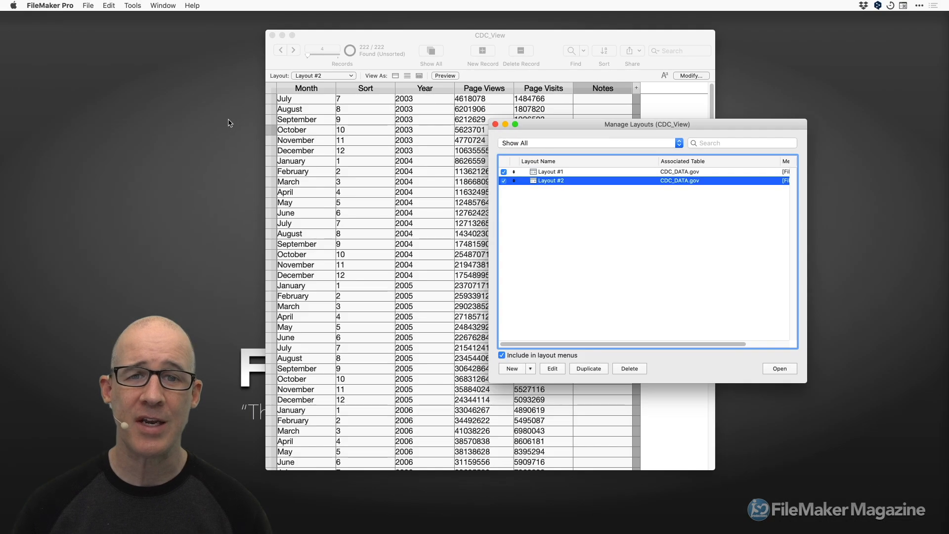
left_click_drag(637, 126, 467, 96)
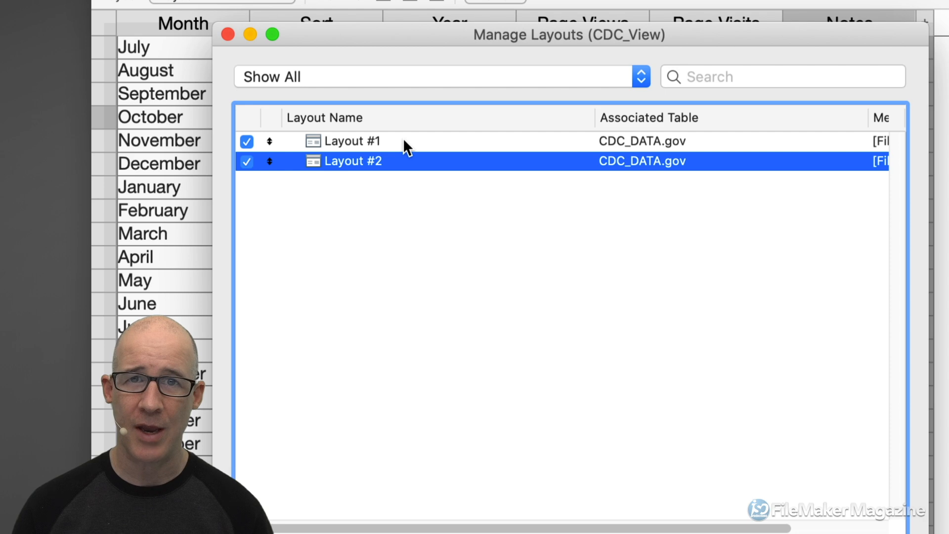
left_click(341, 141)
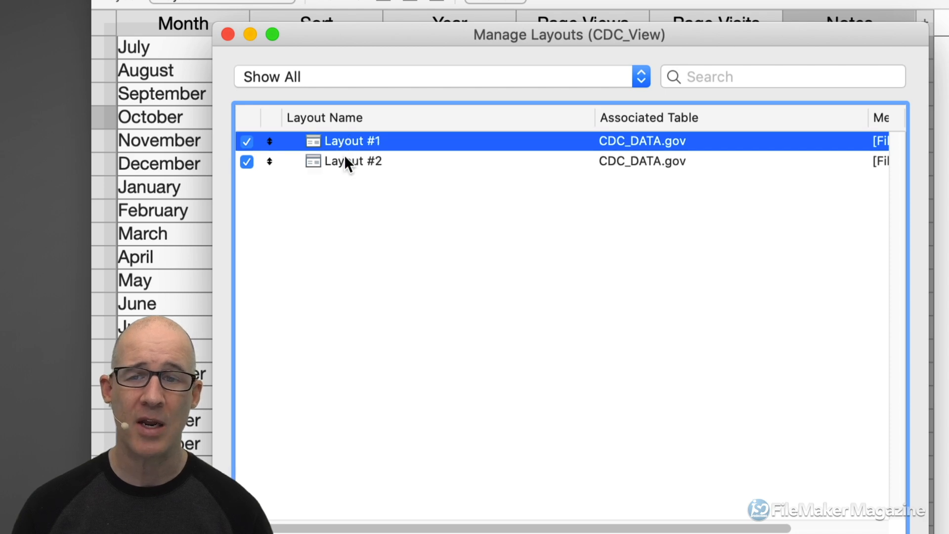
left_click(347, 162)
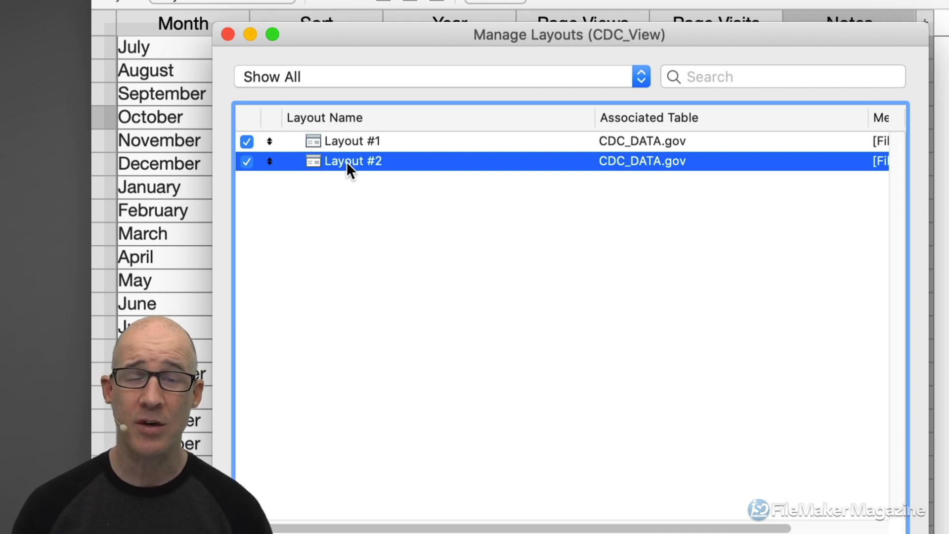
left_click(348, 140)
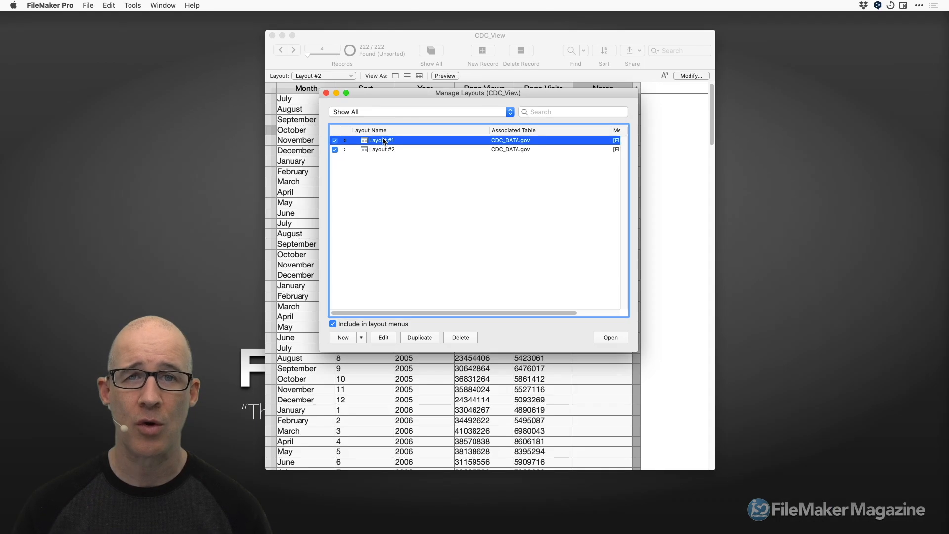
left_click(327, 93)
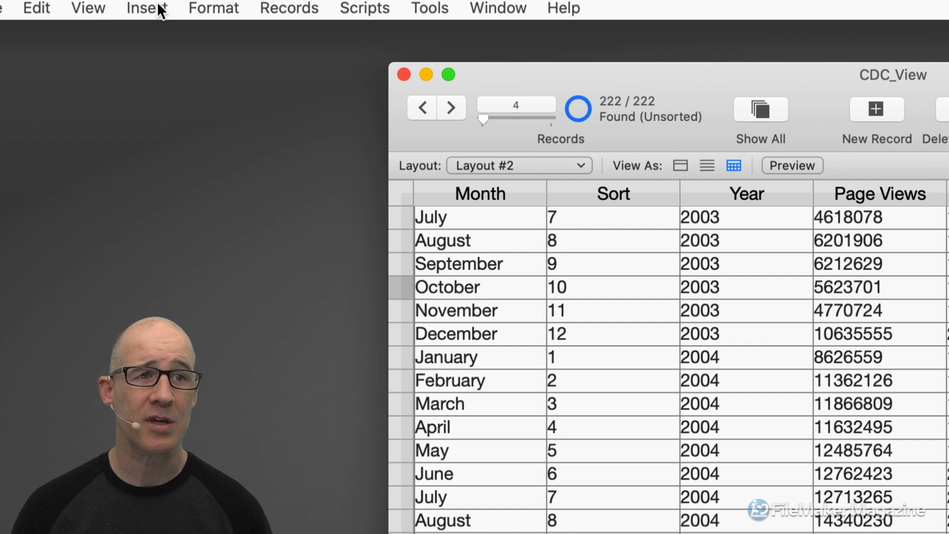
Inspect Layout #2 and the layout commands in Layout mode, and return to Browse mode
left_click(94, 8)
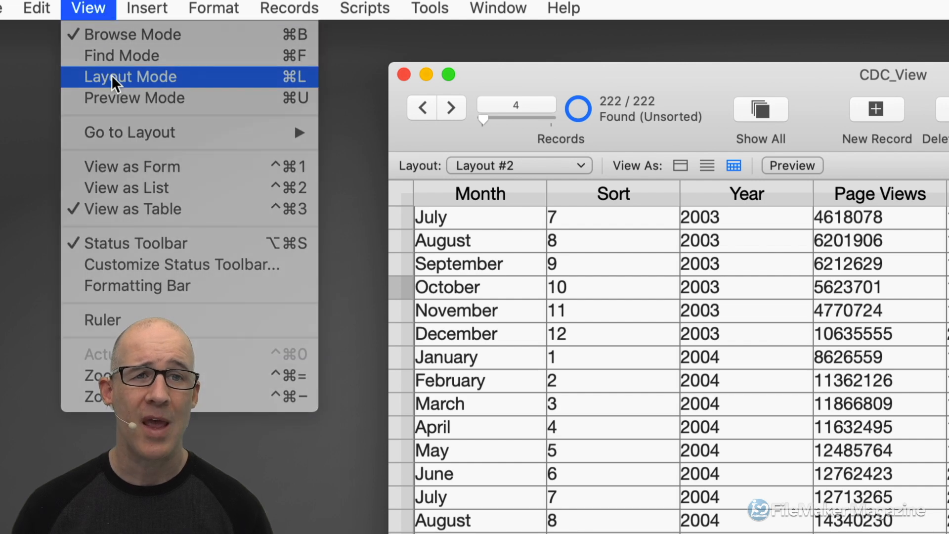
left_click(111, 75)
mouse_move(115, 73)
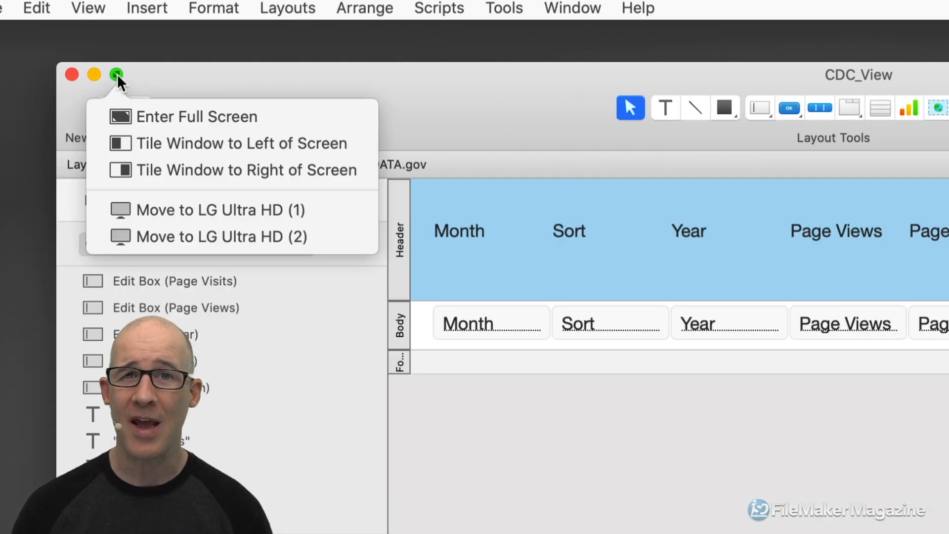
left_click(289, 9)
left_click(289, 9)
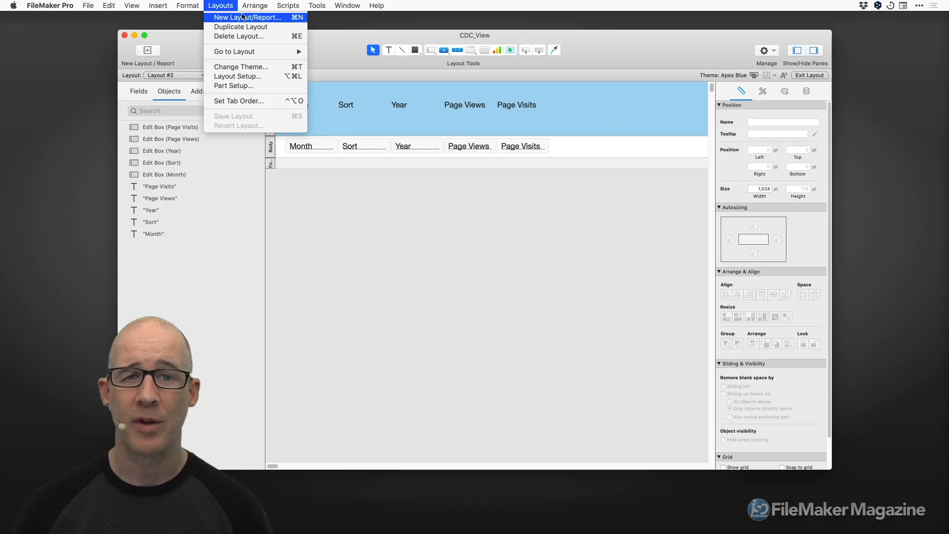
left_click(337, 47)
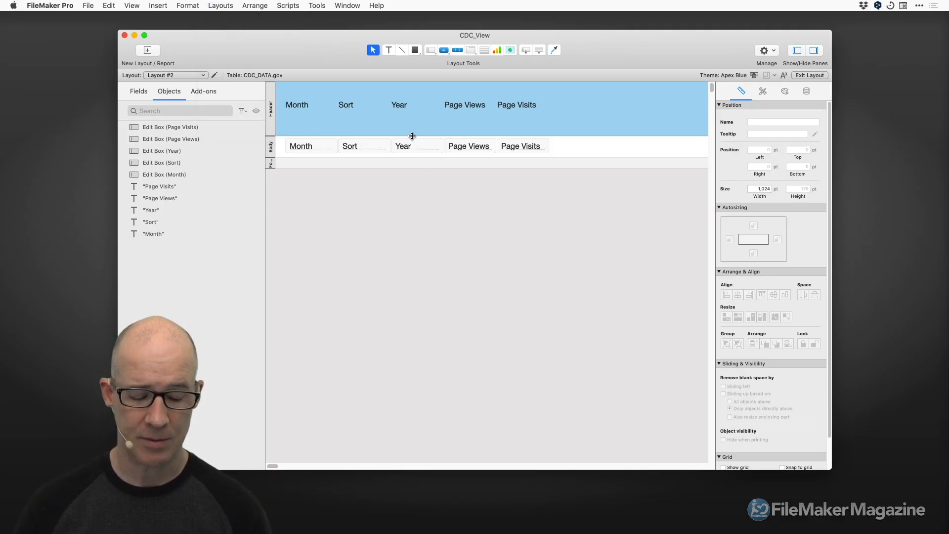
key("super+b")
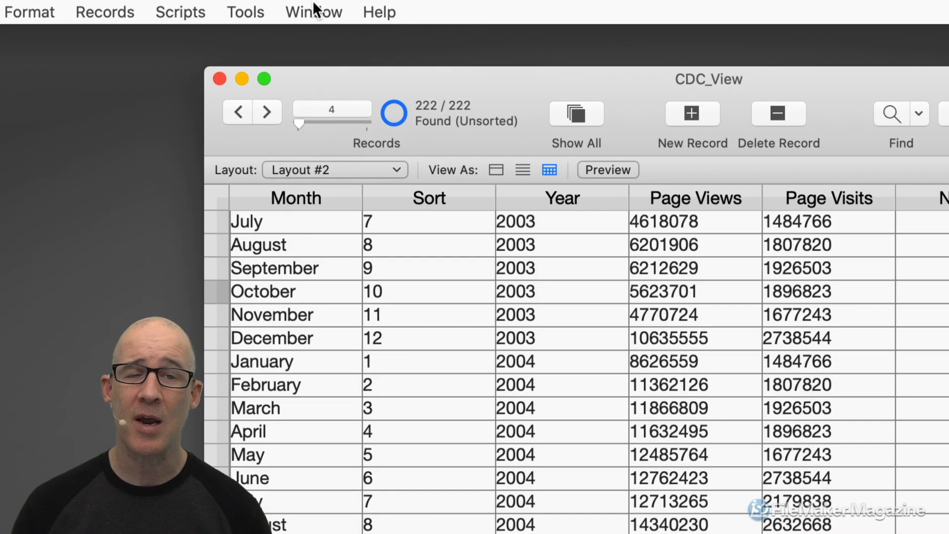
Open a second window of the CDC_View file and move it partly clear of the original window
left_click(312, 4)
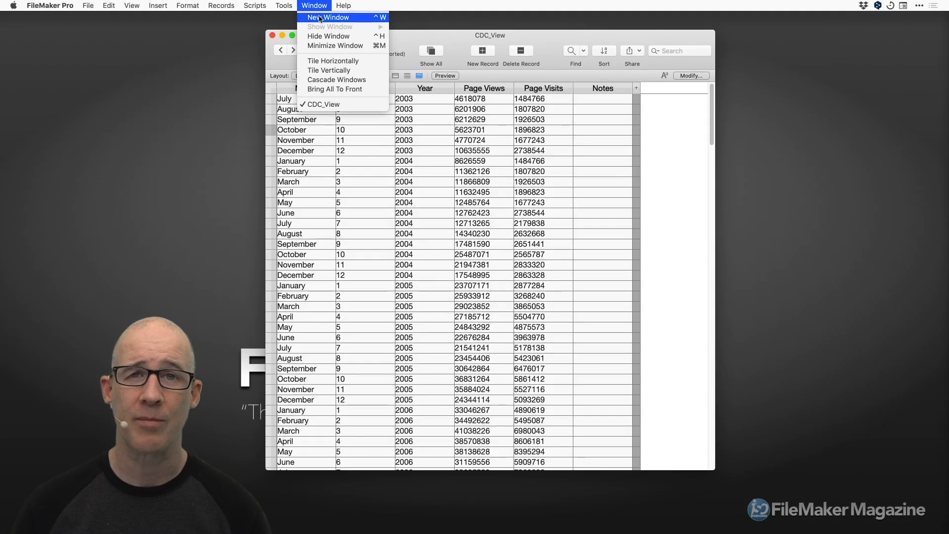
left_click(326, 40)
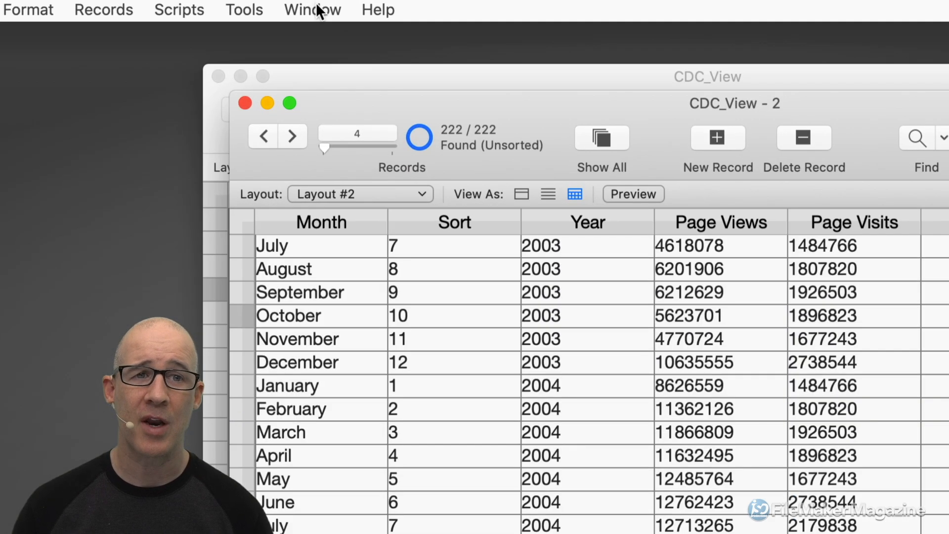
left_click(316, 4)
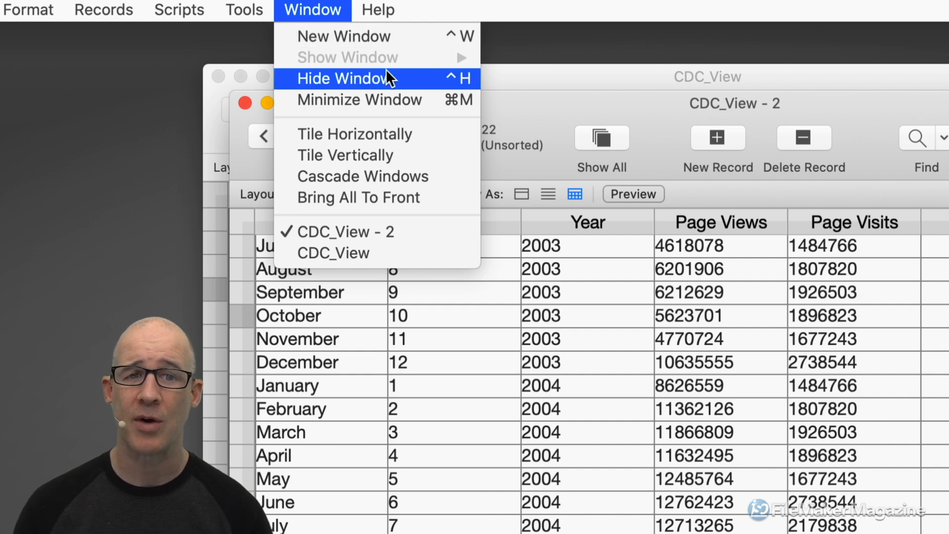
left_click(533, 100)
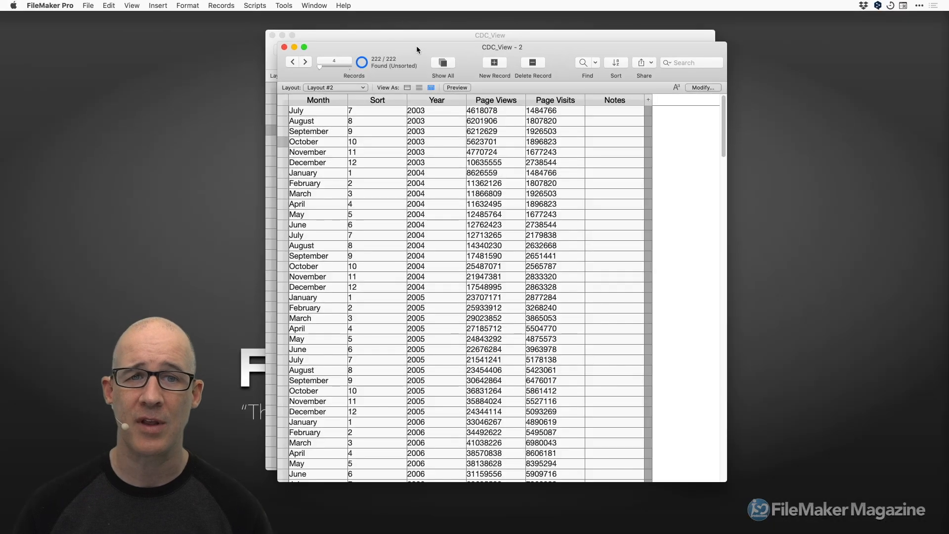
left_click_drag(441, 56, 516, 62)
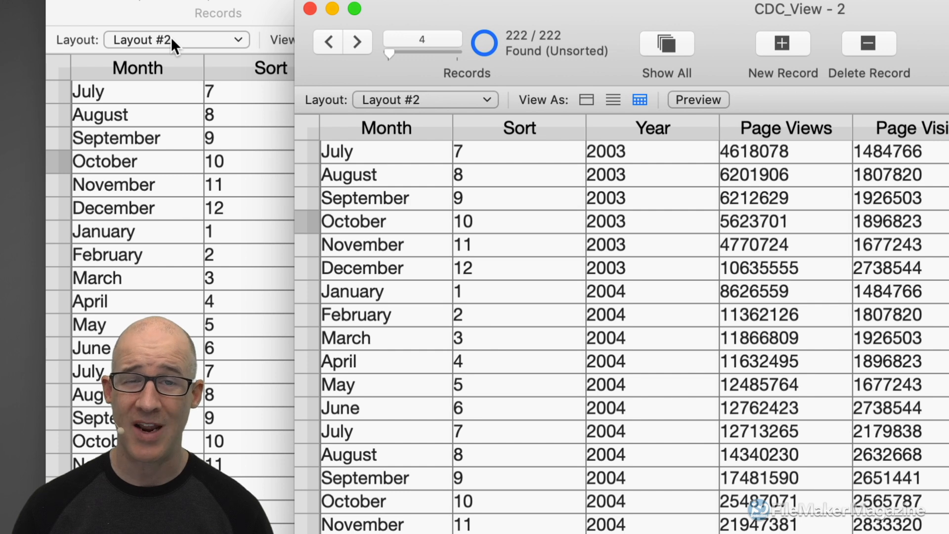
Show Layout #1 in the second window and switch that window to Layout mode
left_click(406, 99)
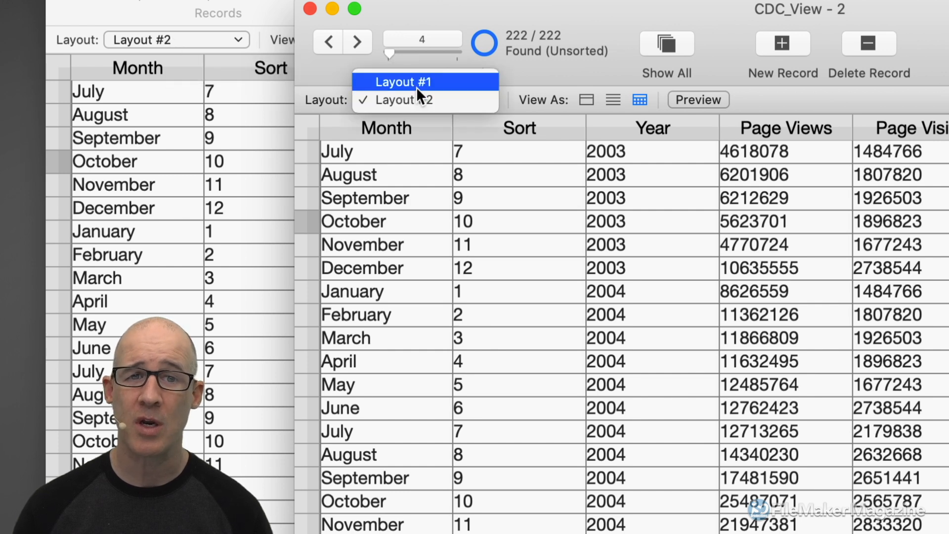
left_click(417, 83)
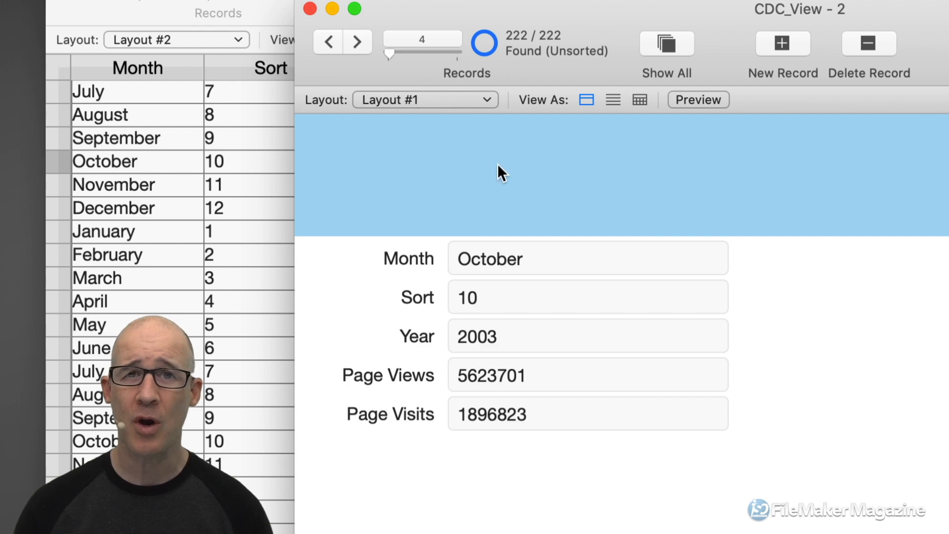
key("super+l")
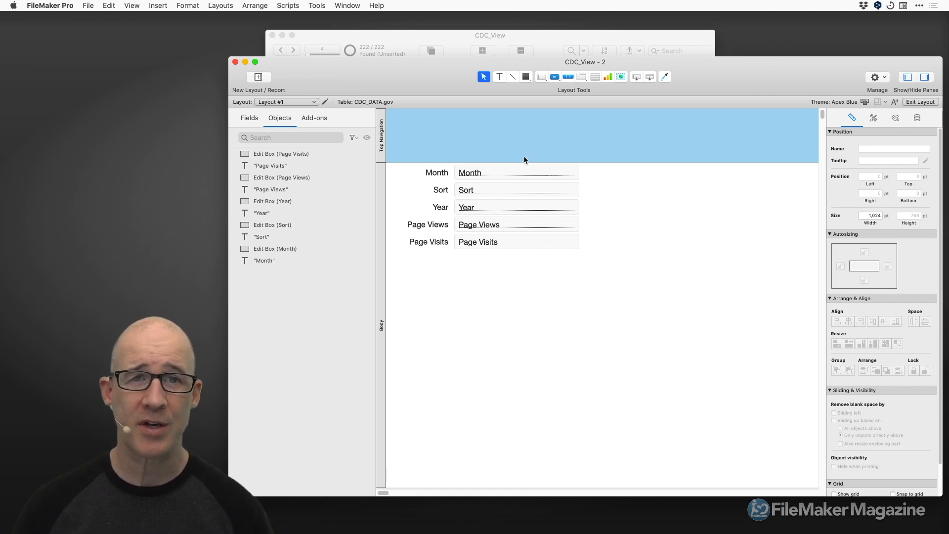
left_click(217, 6)
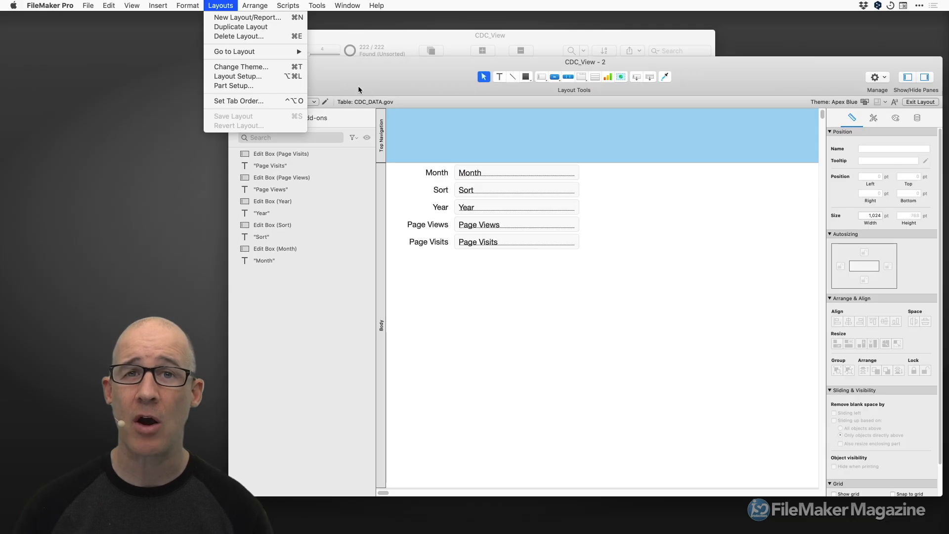
left_click(467, 149)
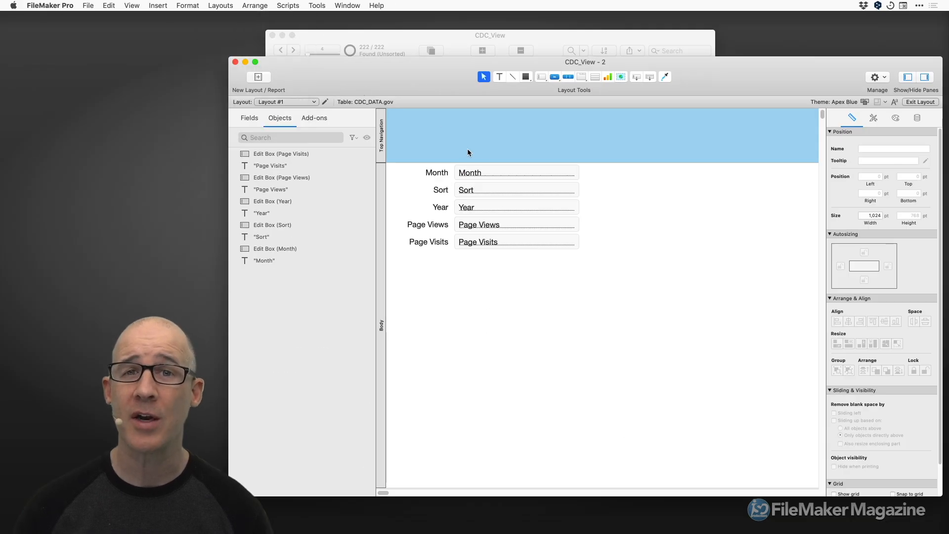
Rename Layout #1 as Report in its layout setup and move the second window to uncover the original window's column headings
right_click(598, 185)
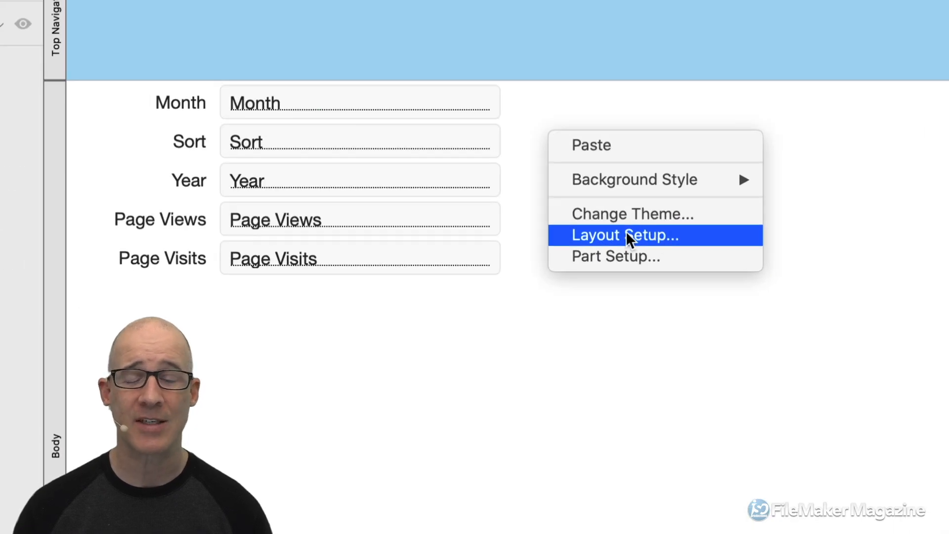
left_click(626, 231)
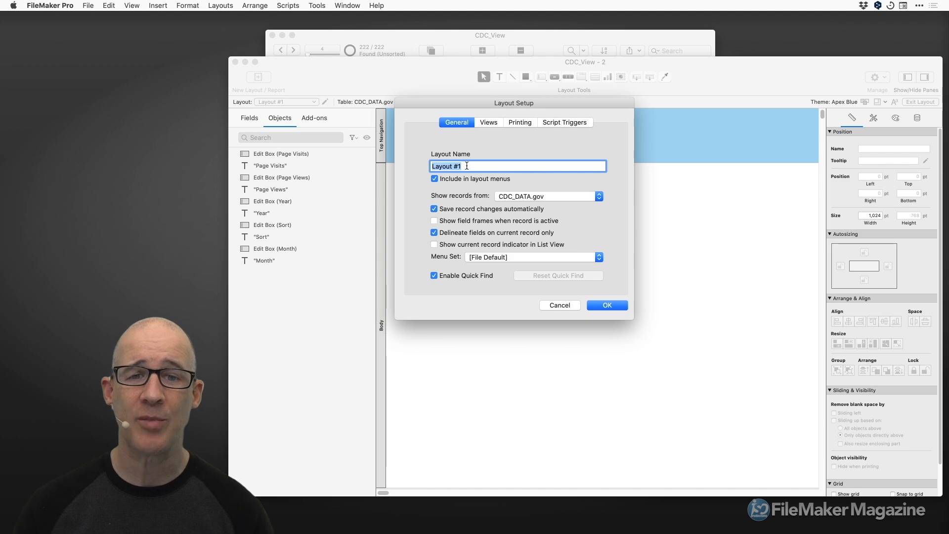
type("Report")
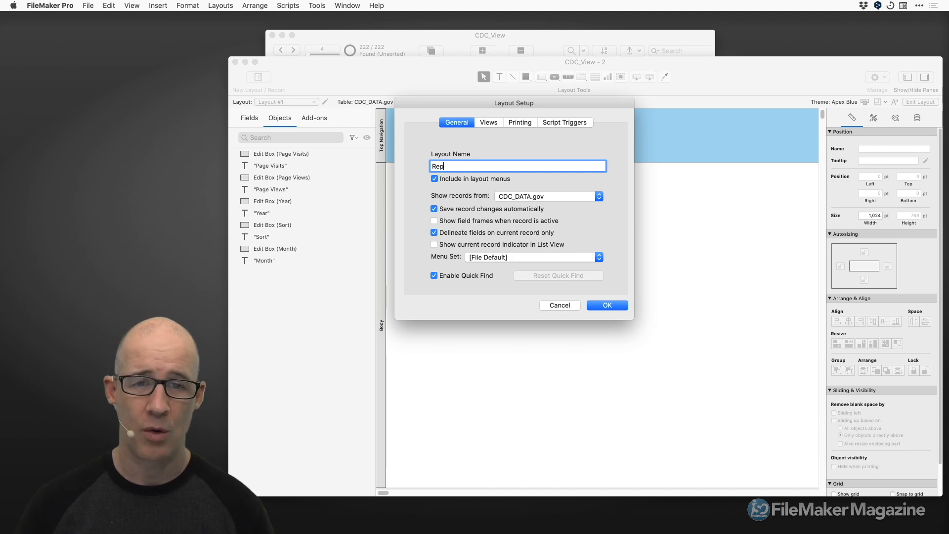
left_click(616, 310)
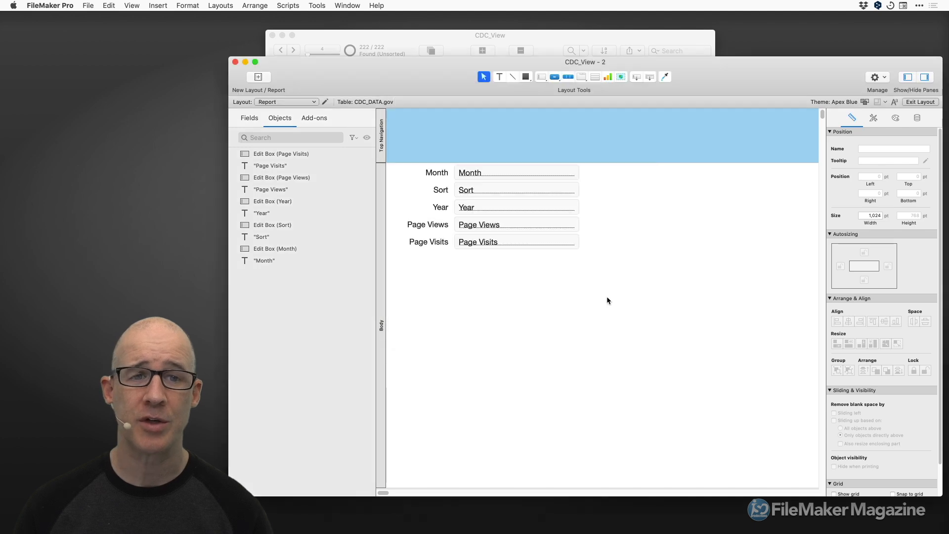
left_click_drag(509, 57, 568, 107)
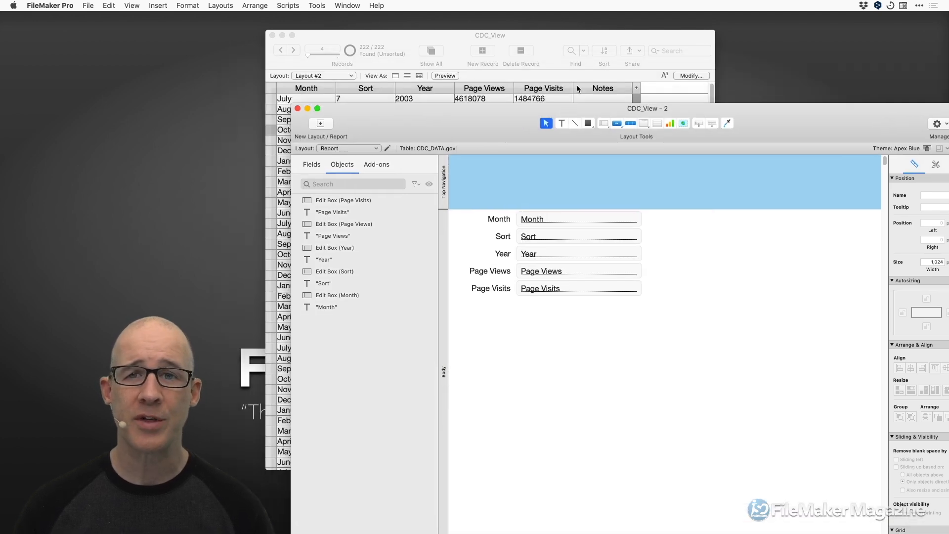
Arrange the two CDC_View windows side by side, each filling half the screen, with the Report window returned to Browse mode
left_click_drag(542, 34, 1, 202)
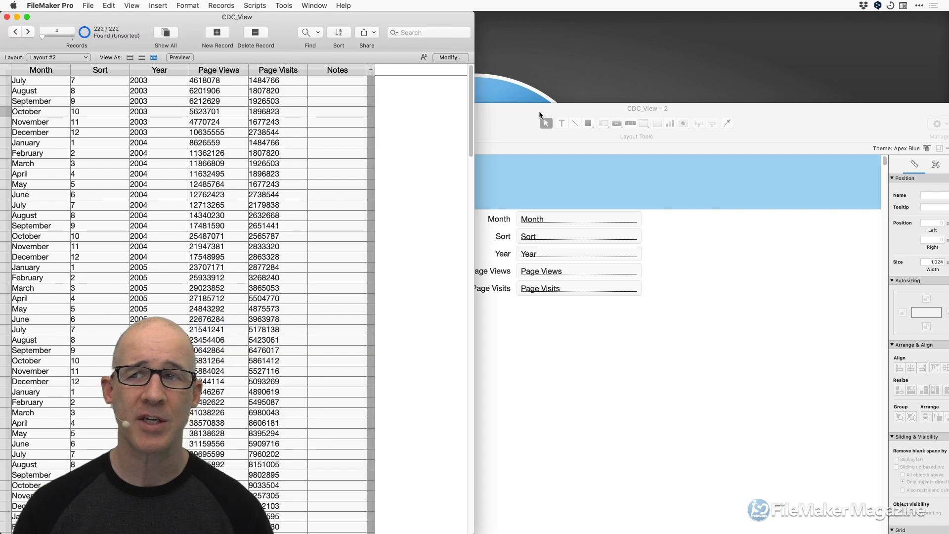
left_click_drag(541, 106, 948, 239)
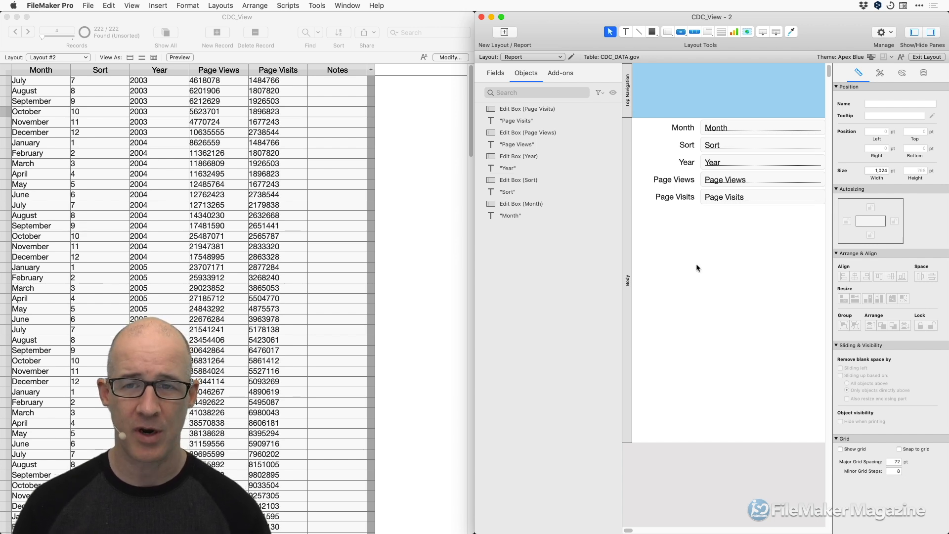
key("super+b")
left_click(424, 213)
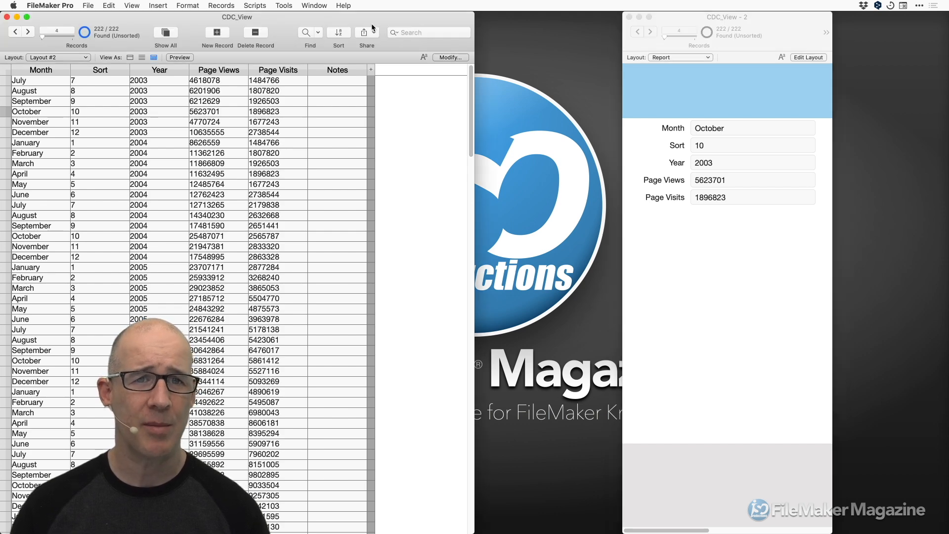
left_click_drag(748, 16, 945, 195)
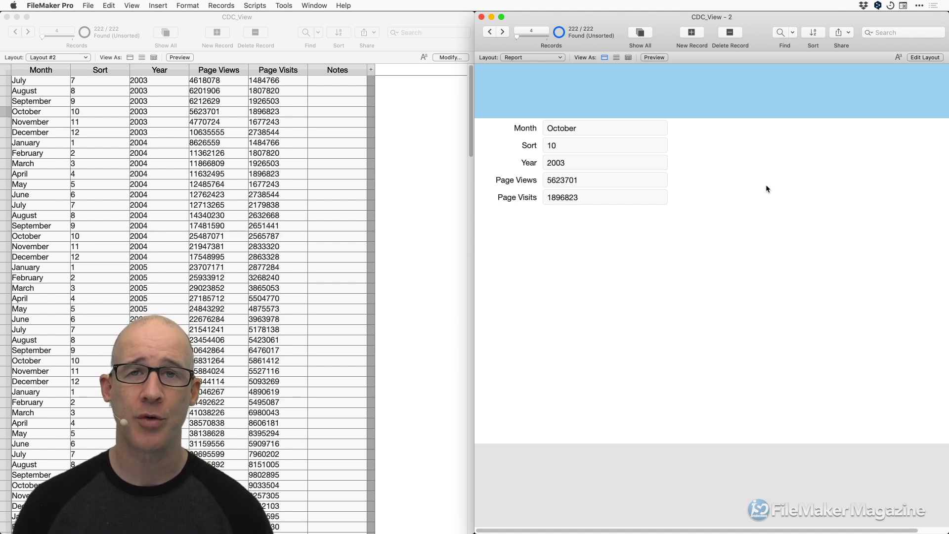
left_click(424, 220)
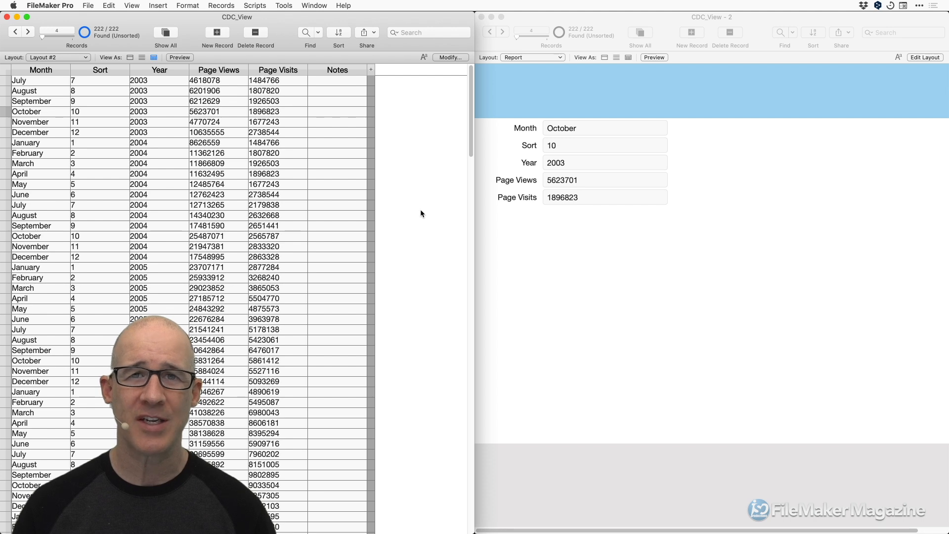
Open the sort settings for Layout #2 and look over the fields available for sorting, keeping the table columns in view
key("super+s")
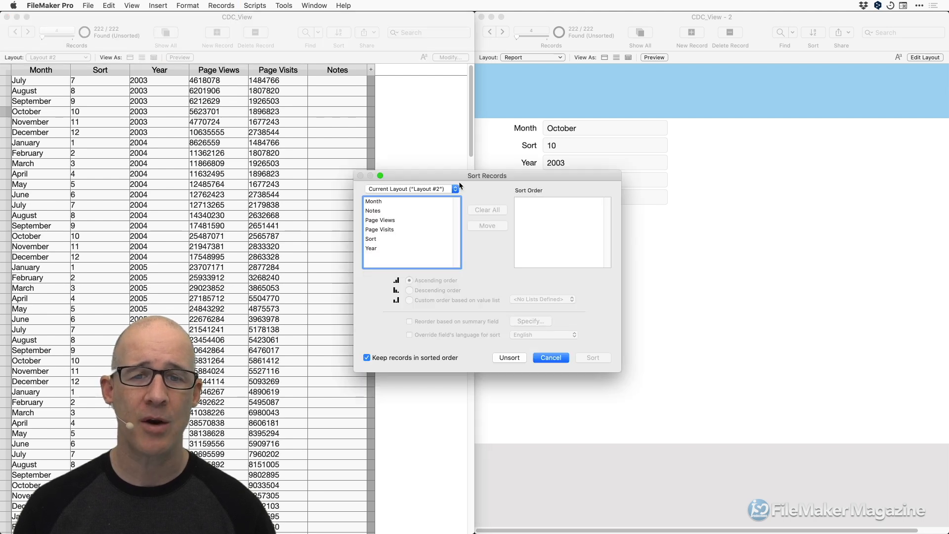
left_click_drag(461, 167, 282, 89)
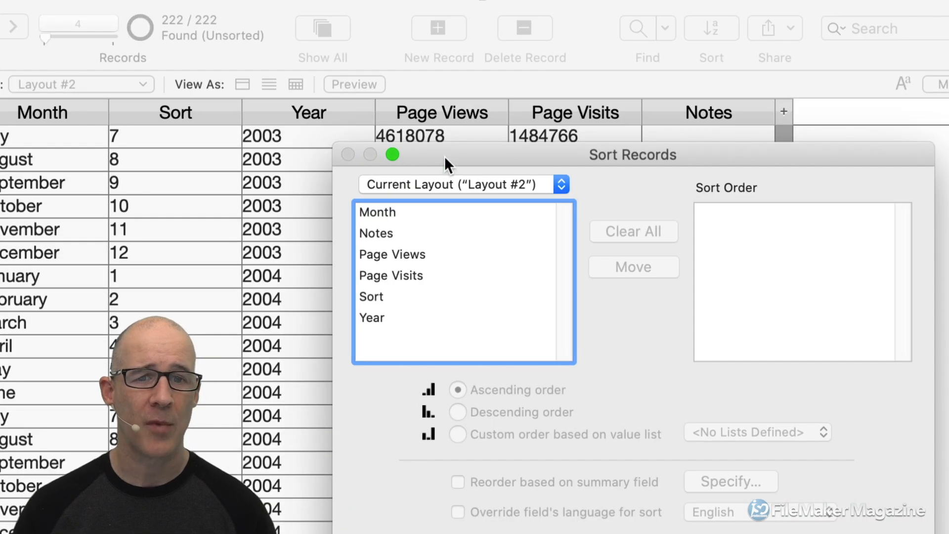
left_click_drag(444, 156, 527, 132)
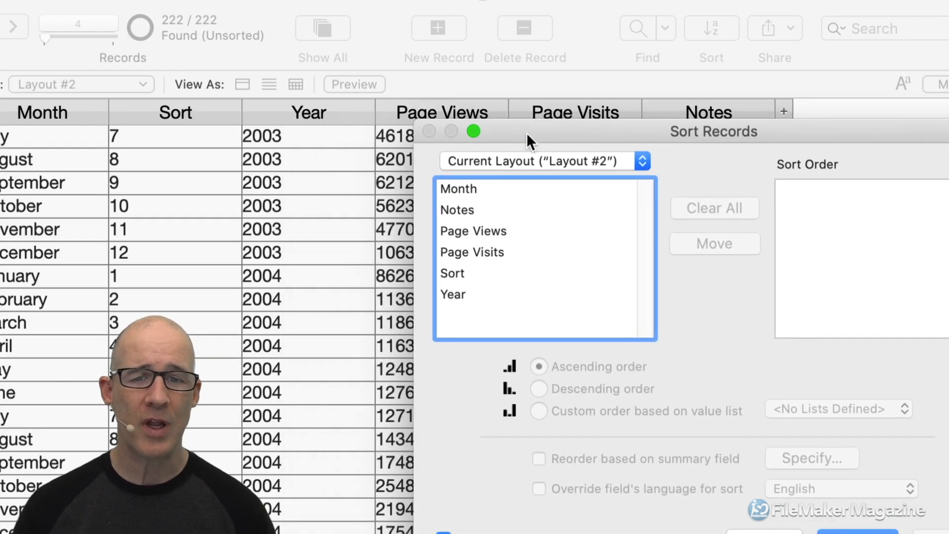
left_click(482, 189)
left_click(487, 210)
left_click(497, 231)
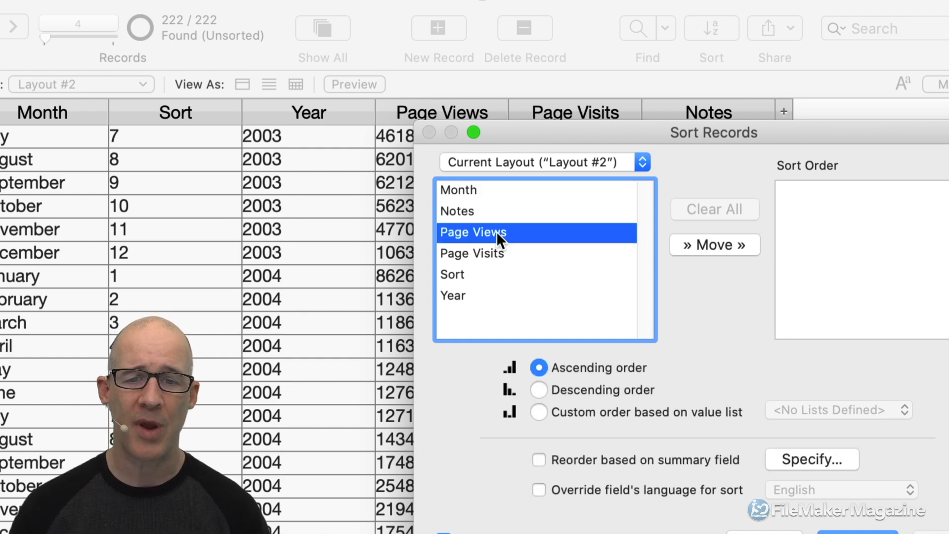
left_click(499, 255)
left_click(478, 276)
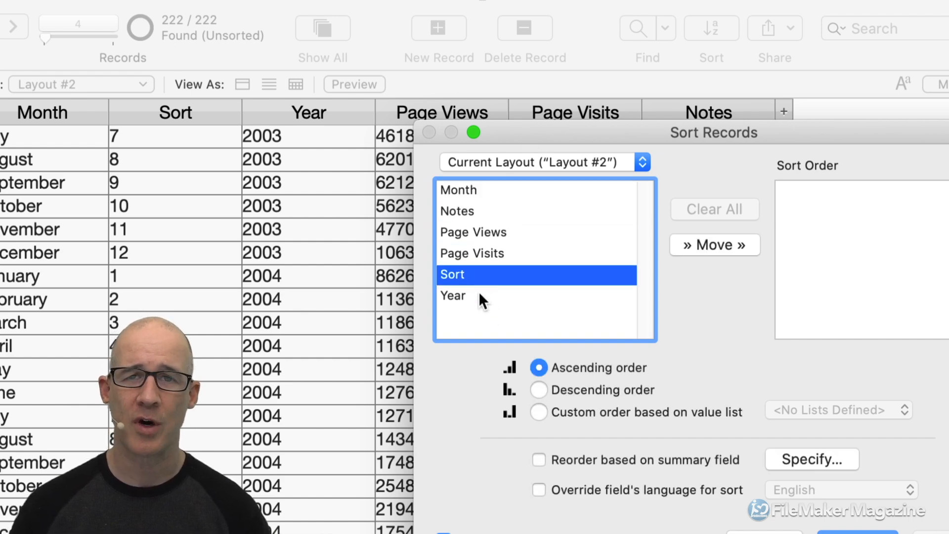
left_click(479, 294)
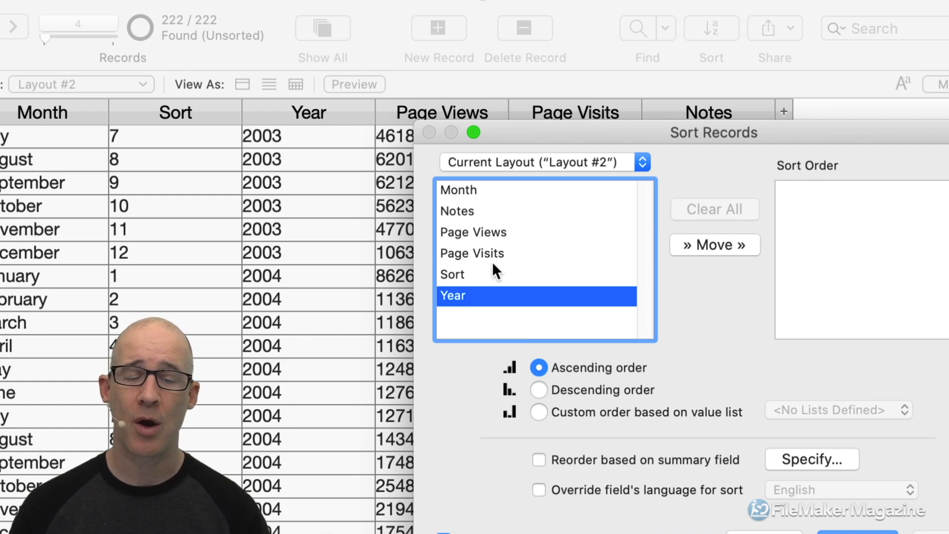
left_click(476, 191)
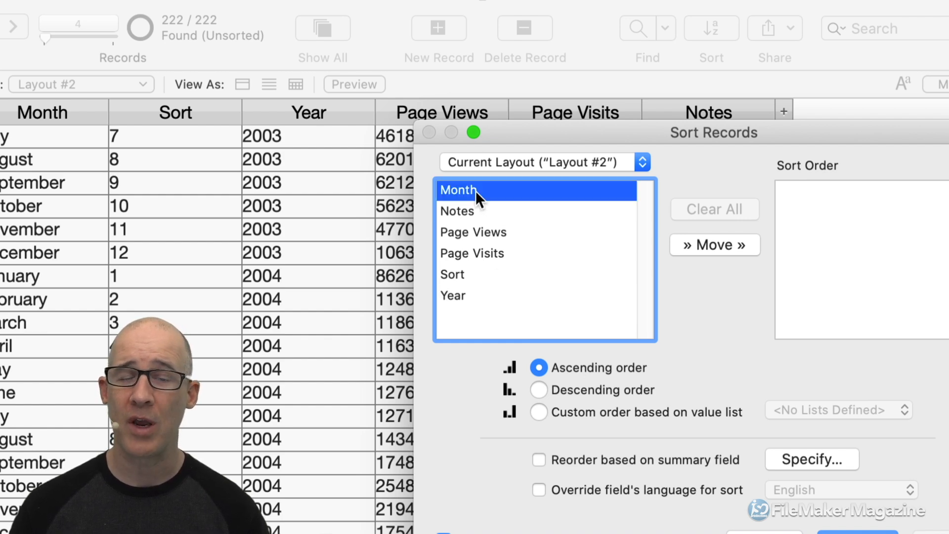
left_click_drag(680, 135, 549, 70)
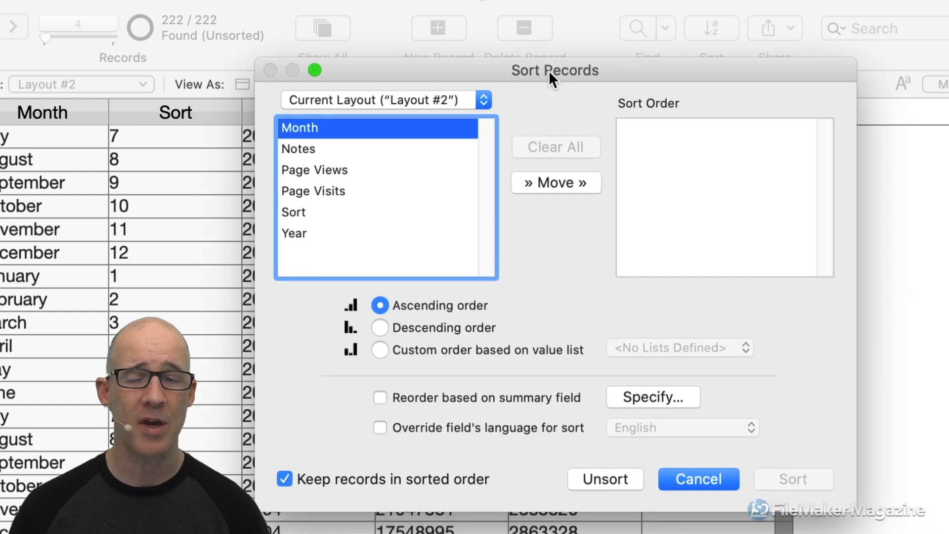
Sort the Layout #2 records by Year and then by Month, both in ascending order
left_click(334, 234)
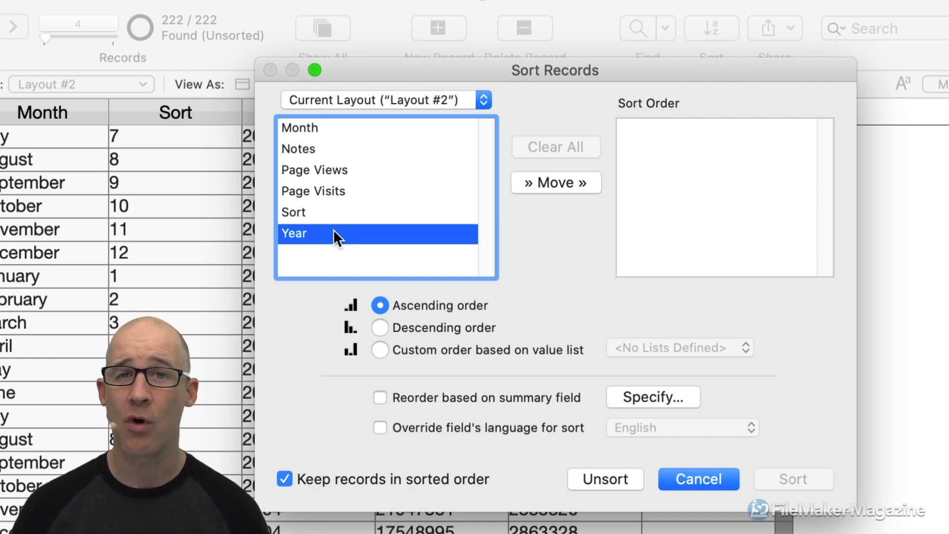
double_click(334, 234)
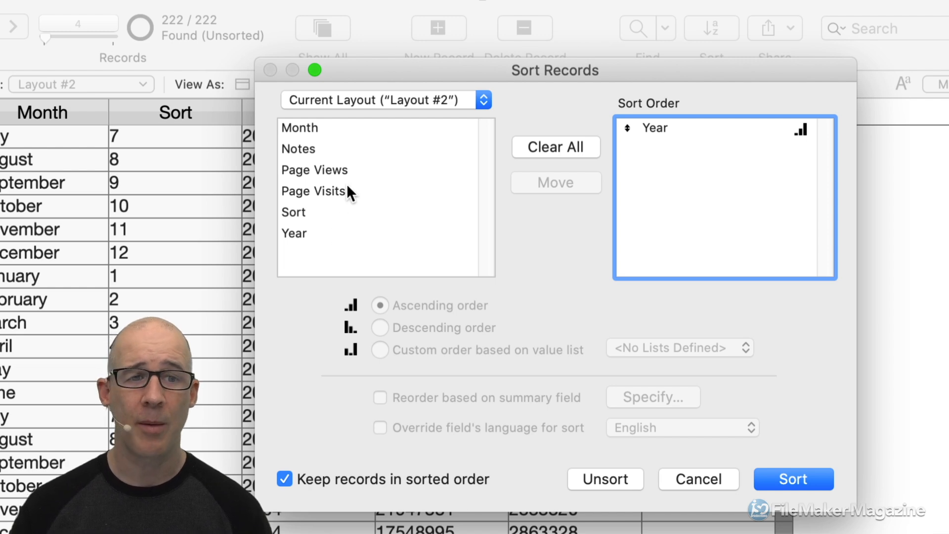
double_click(318, 128)
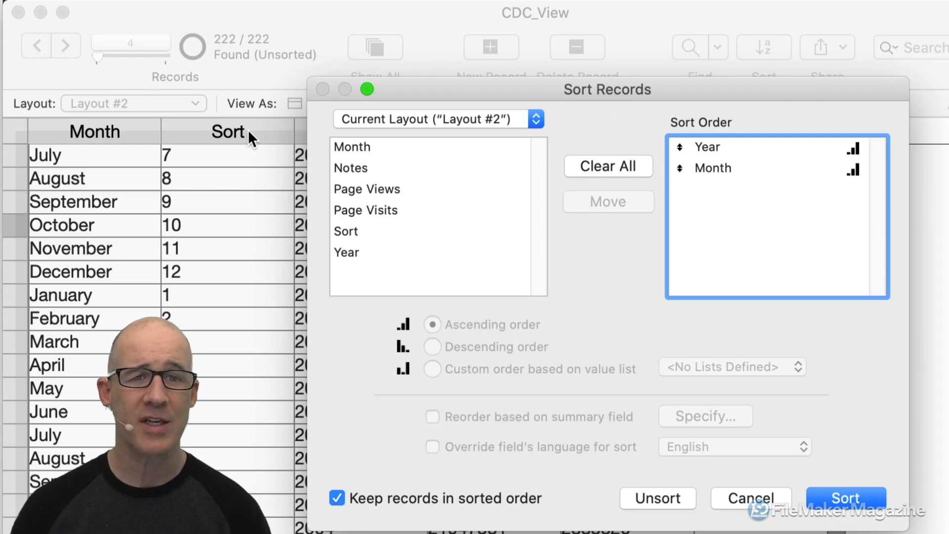
left_click(721, 166)
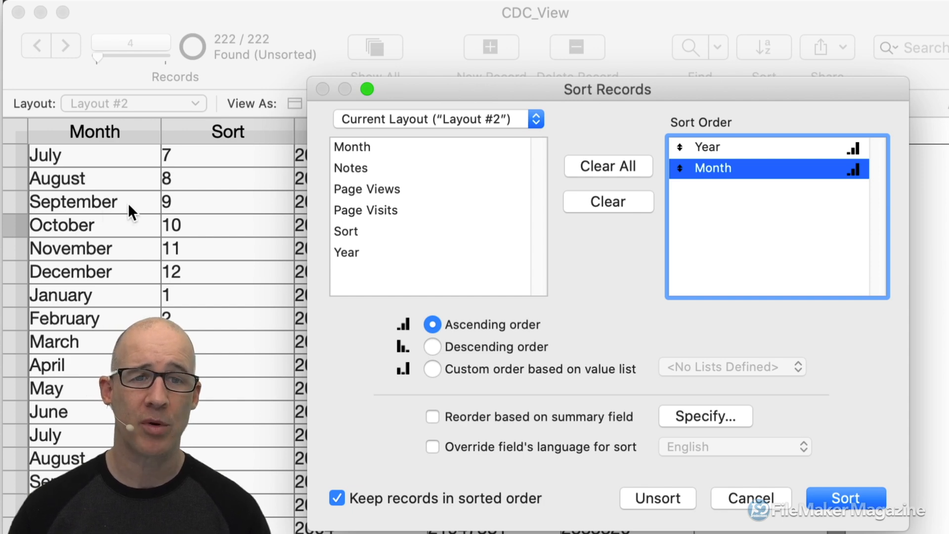
left_click_drag(377, 97, 472, 104)
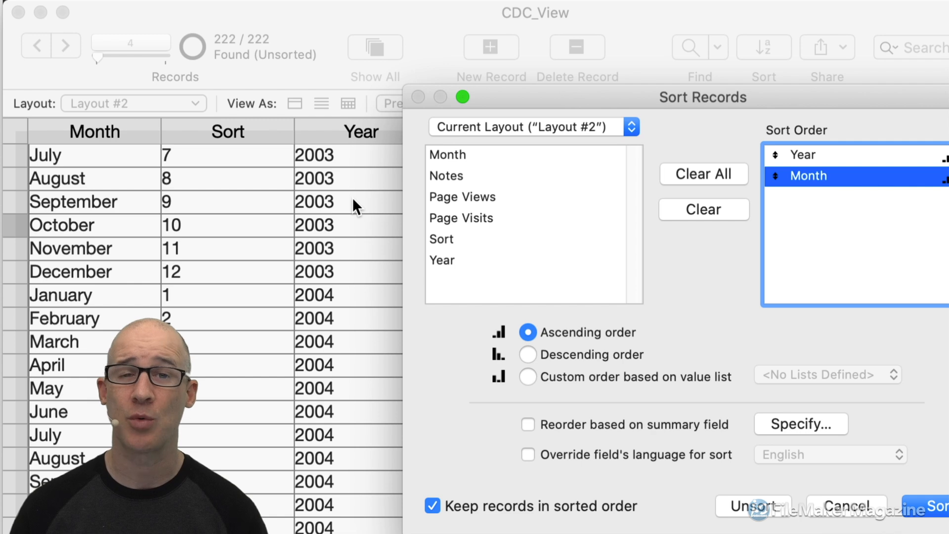
left_click_drag(599, 97, 511, 59)
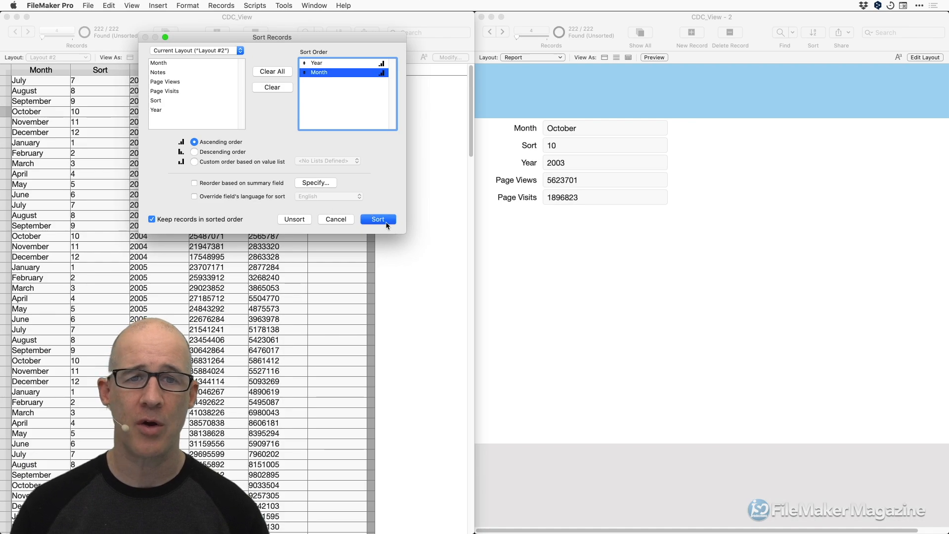
key("Return")
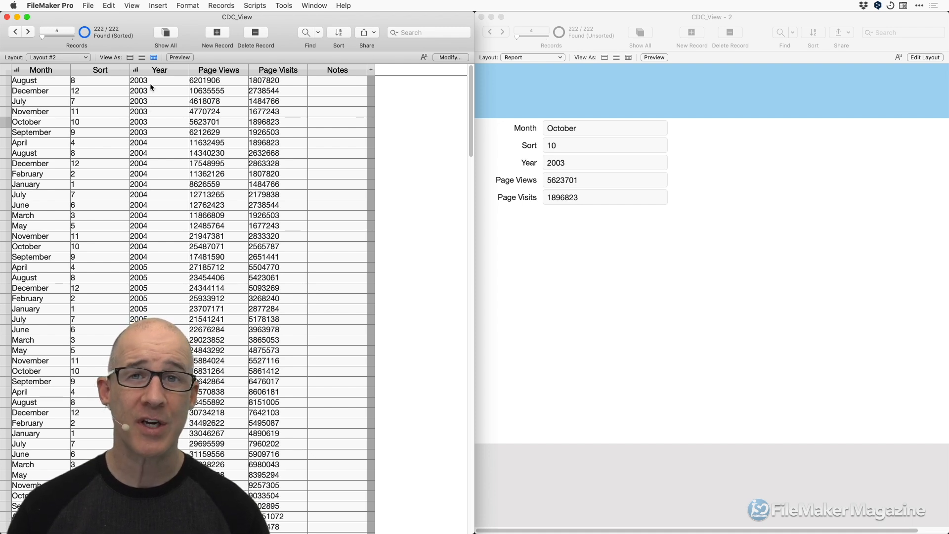
Change the Year field of the CDC_DATA.gov table to type Number in the database definition and save it
key("shift+super+d")
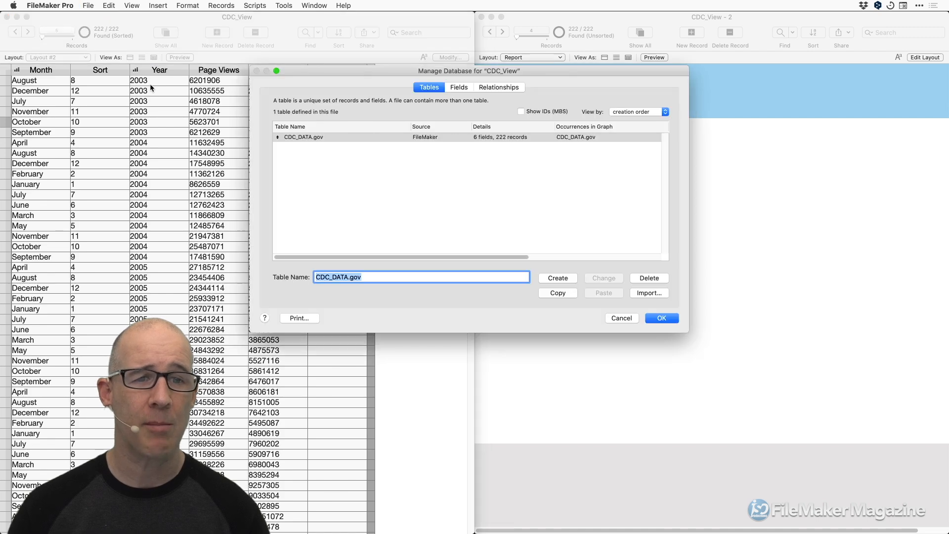
double_click(336, 137)
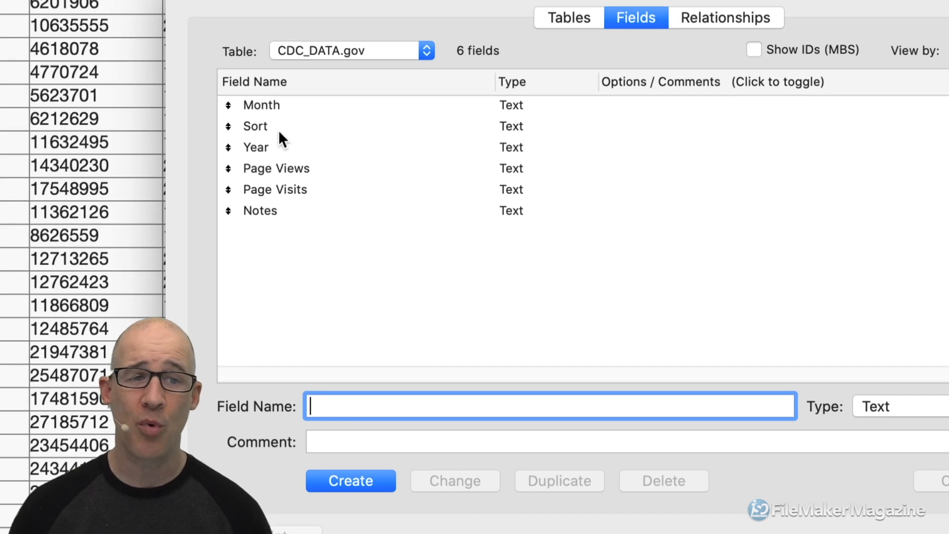
left_click(274, 147)
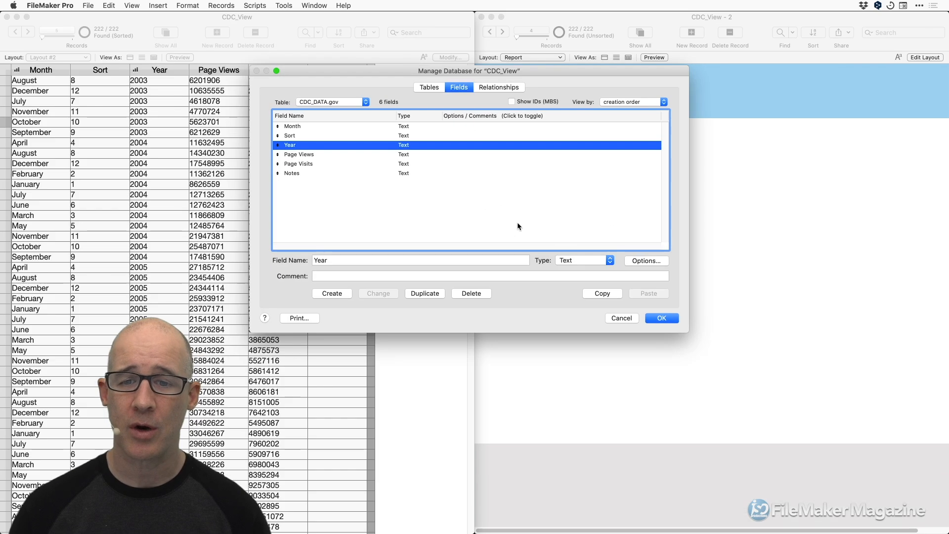
left_click(919, 407)
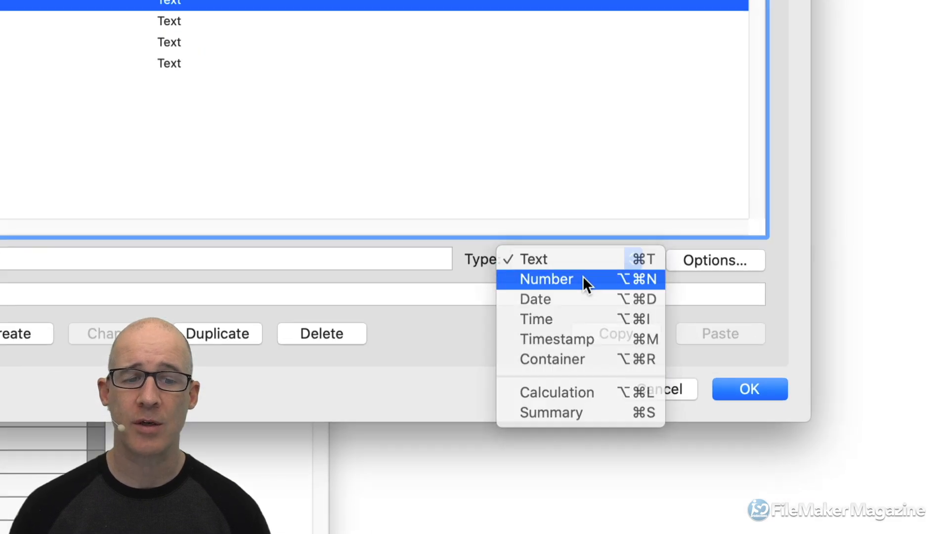
left_click(583, 279)
left_click(126, 333)
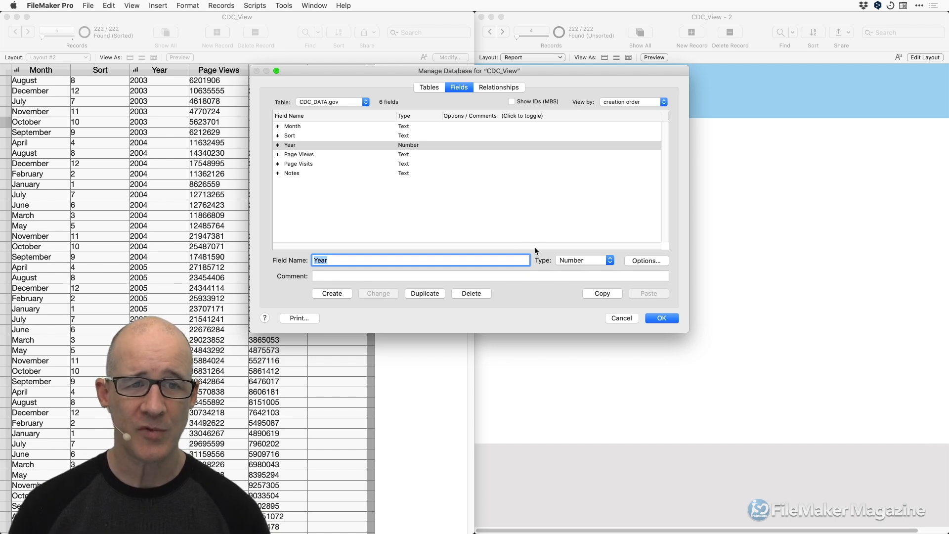
left_click(325, 135)
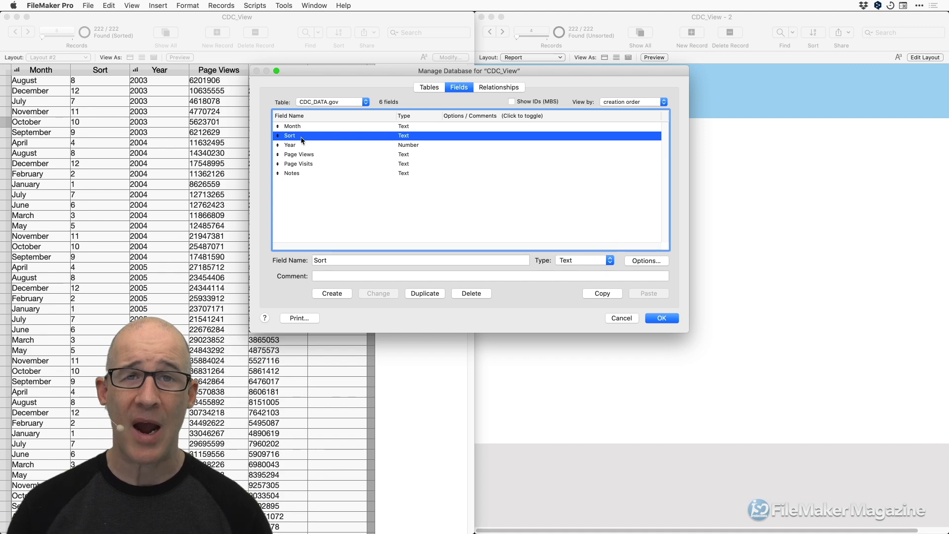
left_click(660, 319)
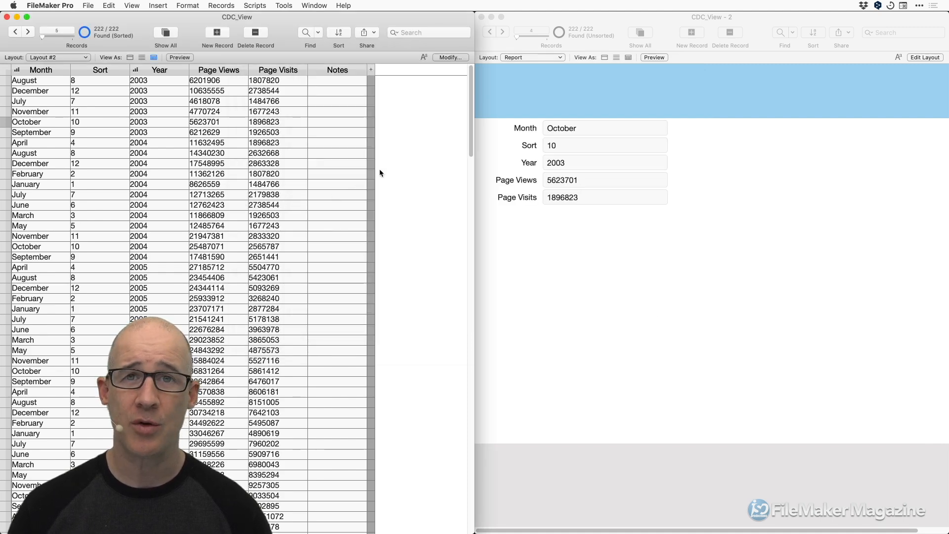
Replace Month with the Sort field in the sort order and re-sort the records by Year, then Sort, ascending
key("super+s")
left_click_drag(321, 37, 434, 92)
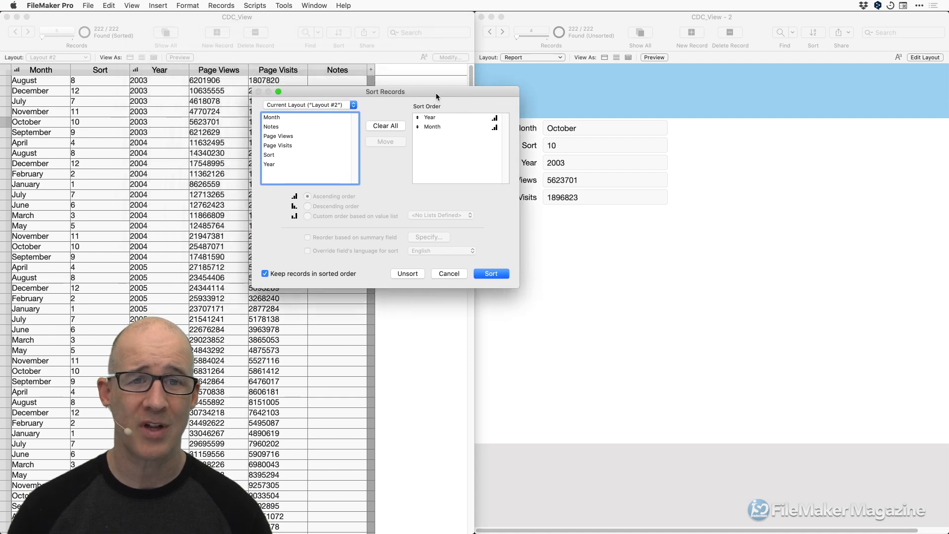
double_click(434, 127)
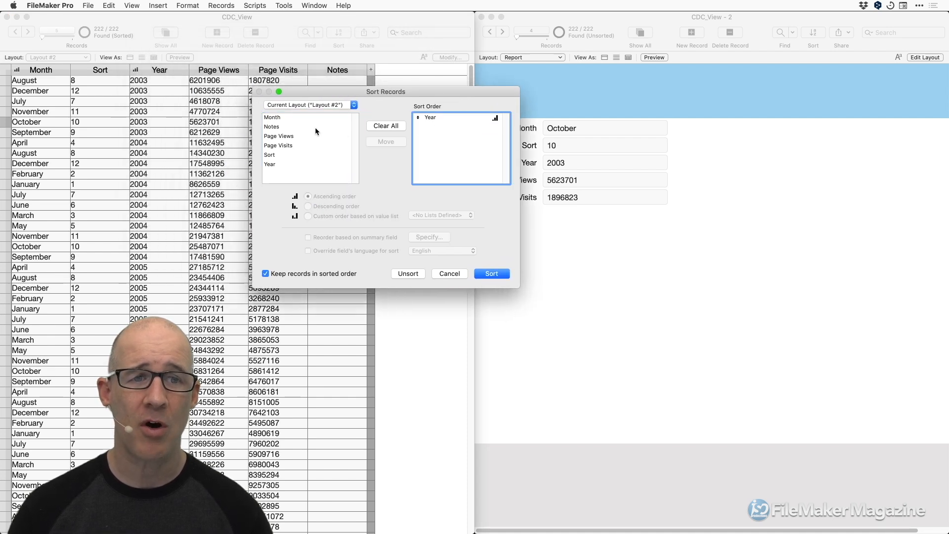
left_click(281, 156)
double_click(280, 155)
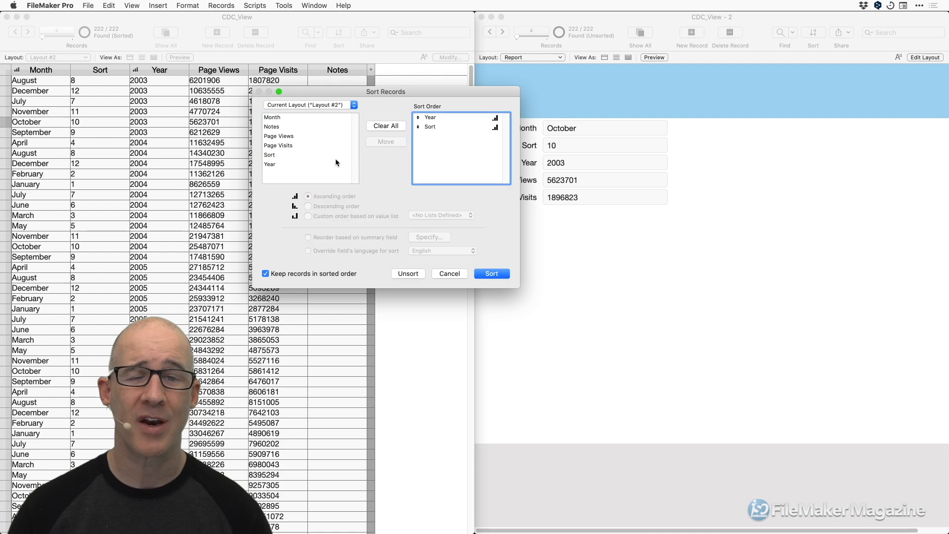
left_click(491, 274)
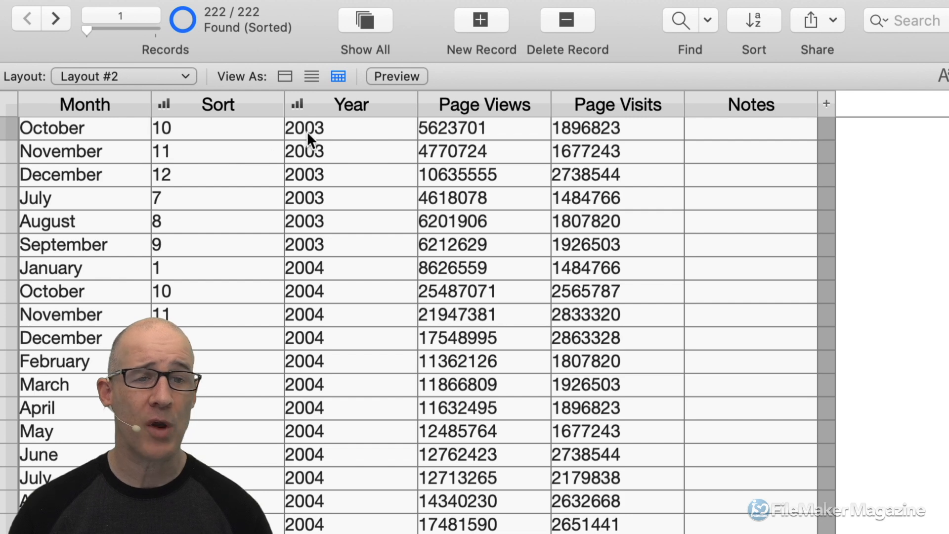
Change the Sort field's type to Number directly from the Layout #2 table
scroll(302, 149, "down", 2)
scroll(302, 151, "down", 4)
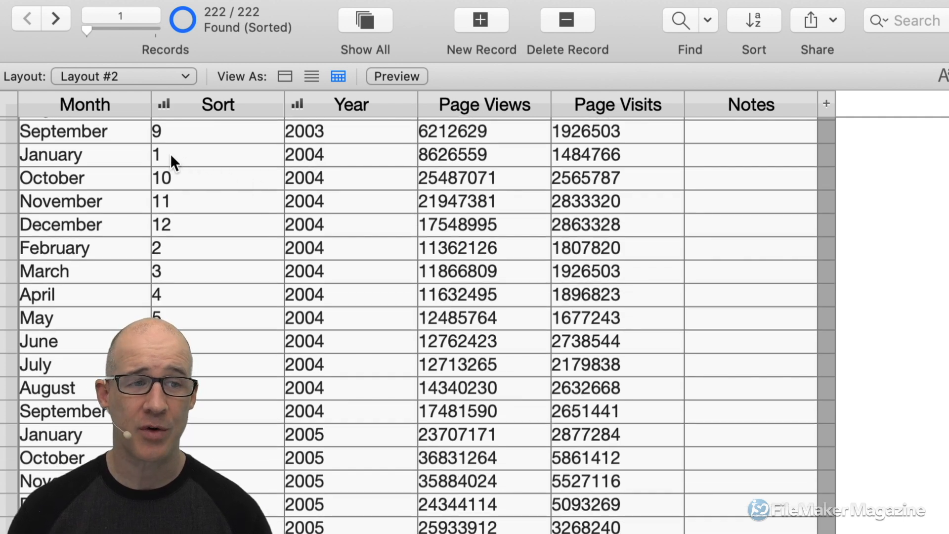
scroll(170, 156, "down", 1)
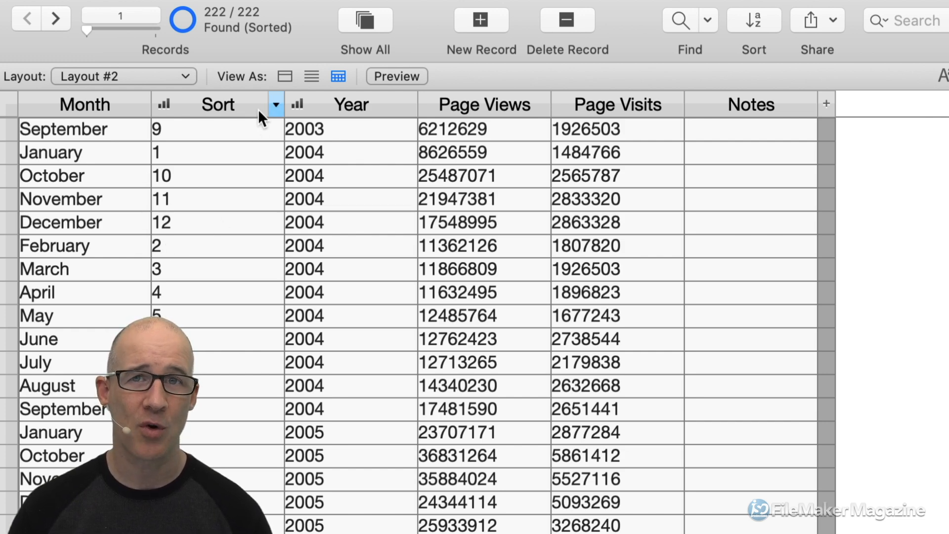
left_click(275, 106)
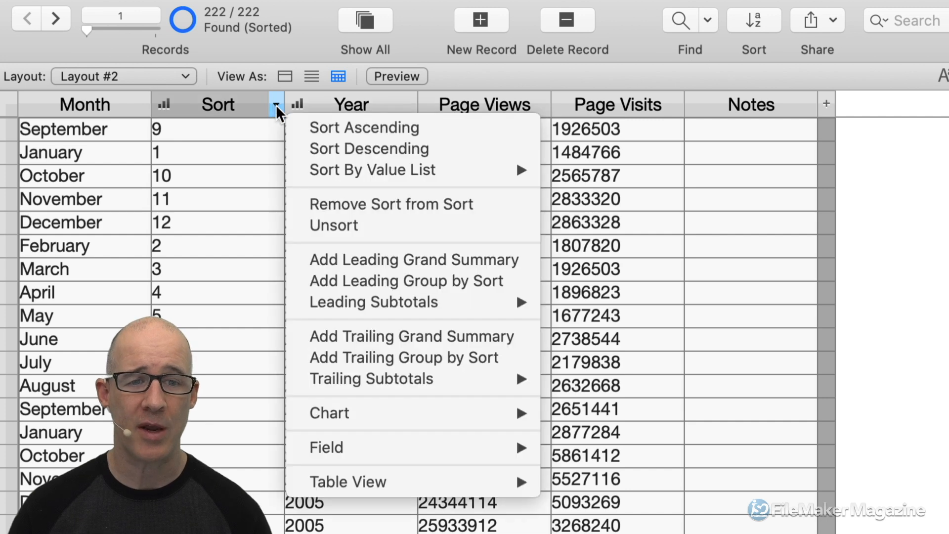
mouse_move(482, 448)
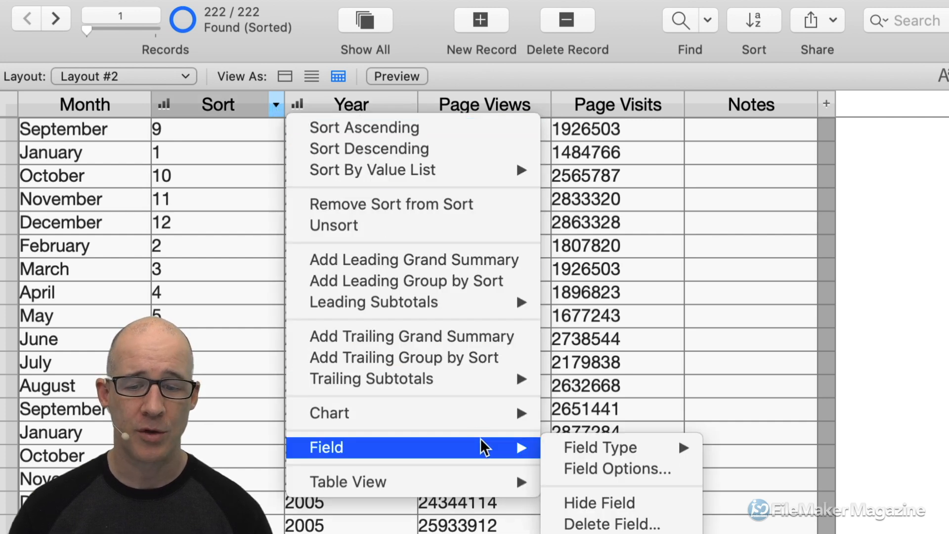
mouse_move(599, 450)
left_click(749, 466)
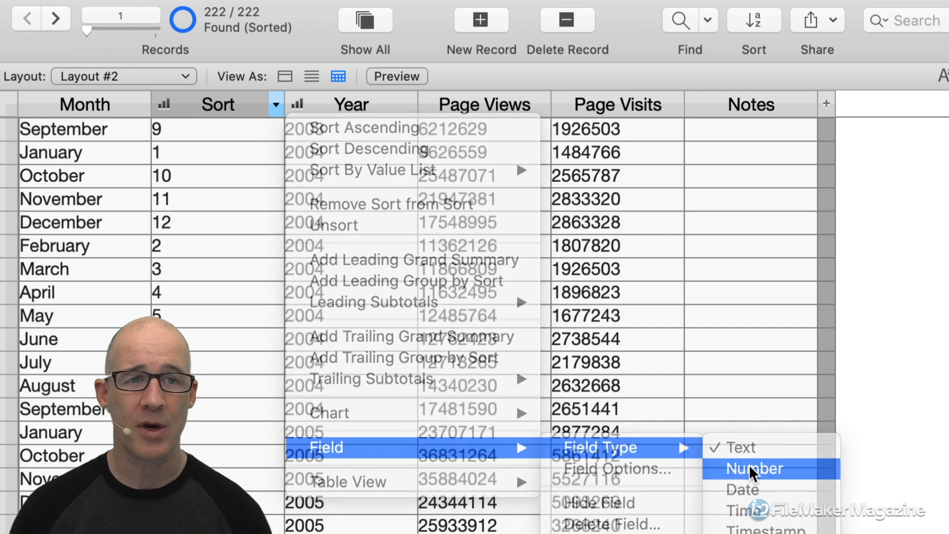
Examine the Month, Sort and Year values of the 2003 and 2004 records to check their order
scroll(296, 187, "up", 5)
scroll(307, 195, "down", 2)
scroll(304, 191, "down", 2)
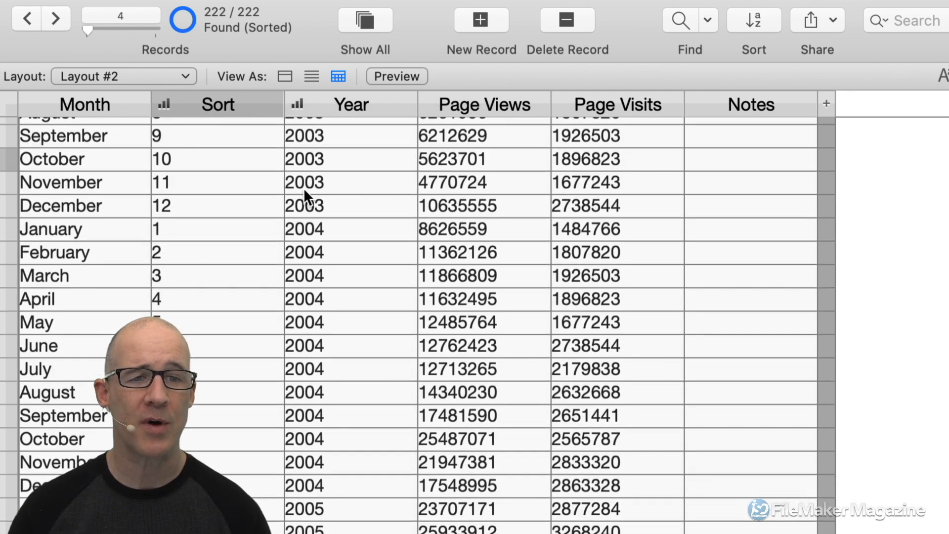
left_click(304, 189)
left_click(190, 192)
left_click(198, 220)
left_click(197, 233)
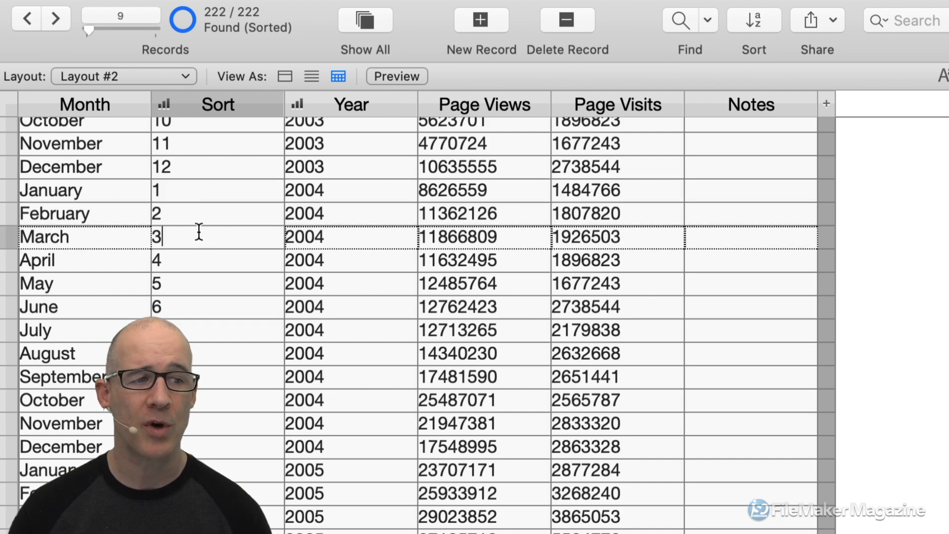
left_click(94, 190)
left_click(103, 212)
left_click(106, 260)
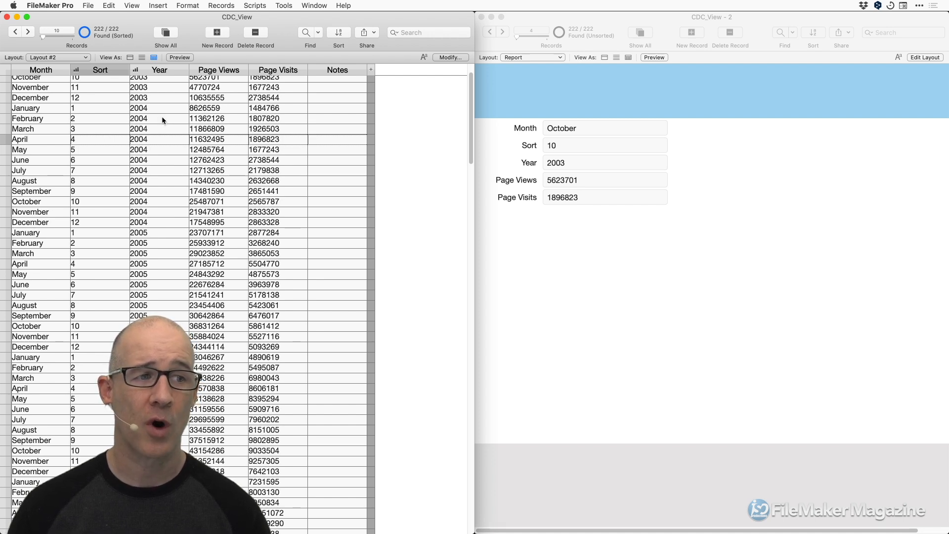
Create a new value list named Month Names that uses custom values, keeping the table's Month column in view
left_click_drag(188, 18, 436, 36)
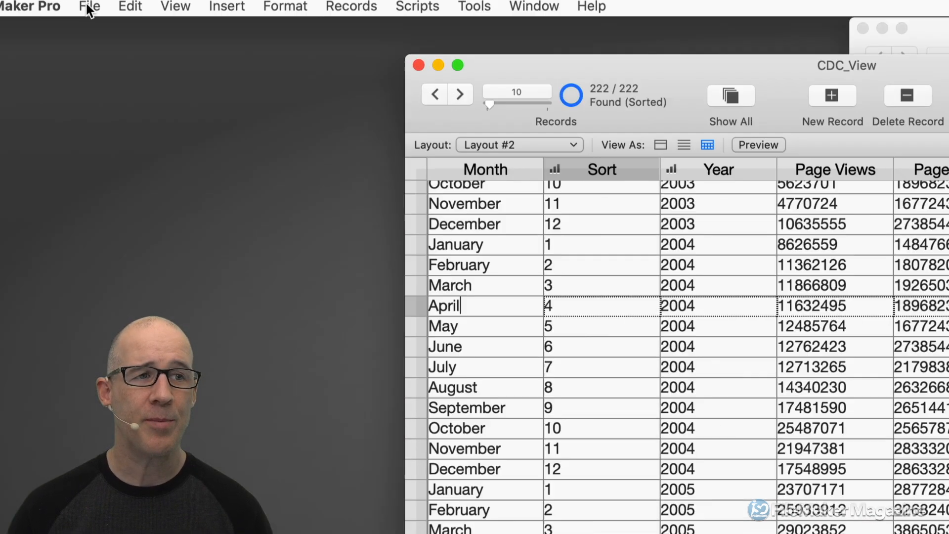
left_click(88, 7)
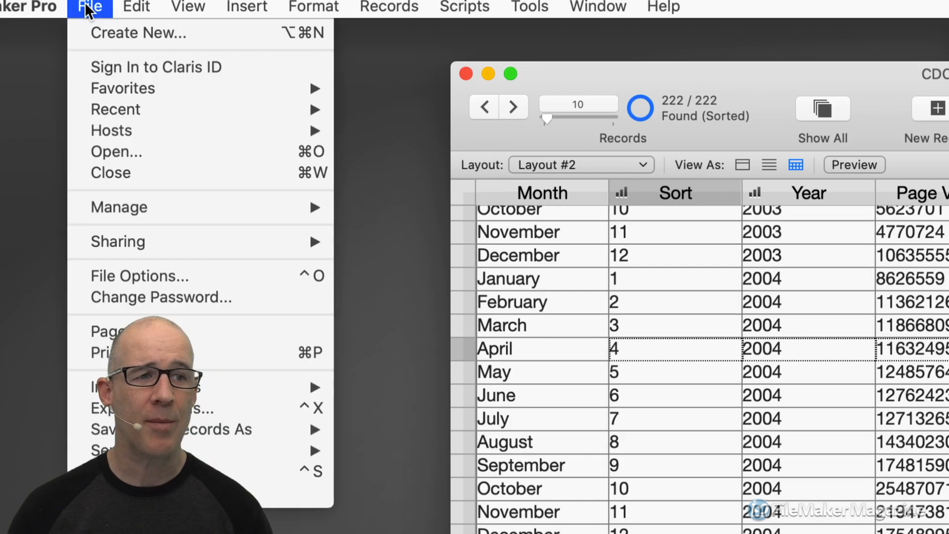
mouse_move(133, 100)
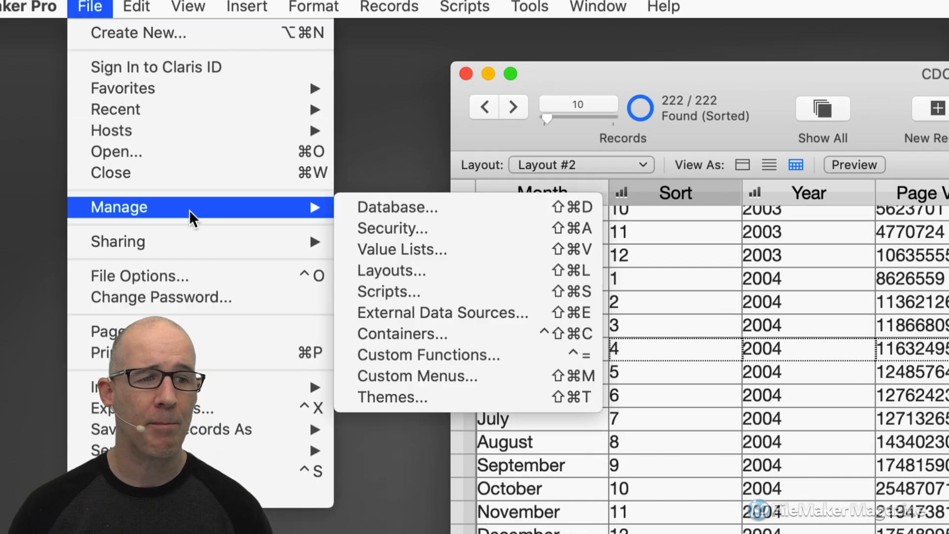
left_click(409, 247)
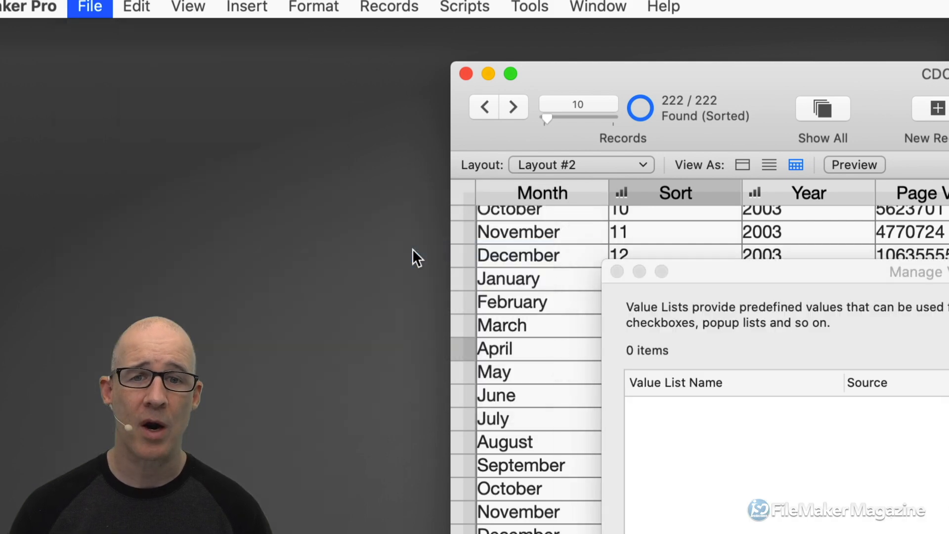
left_click_drag(702, 262, 666, 86)
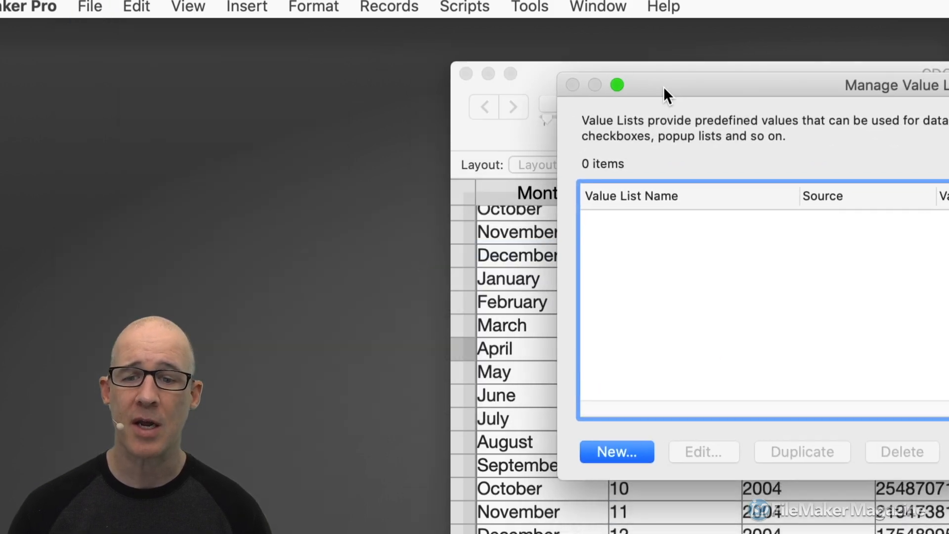
left_click(629, 462)
left_click_drag(860, 211, 590, 61)
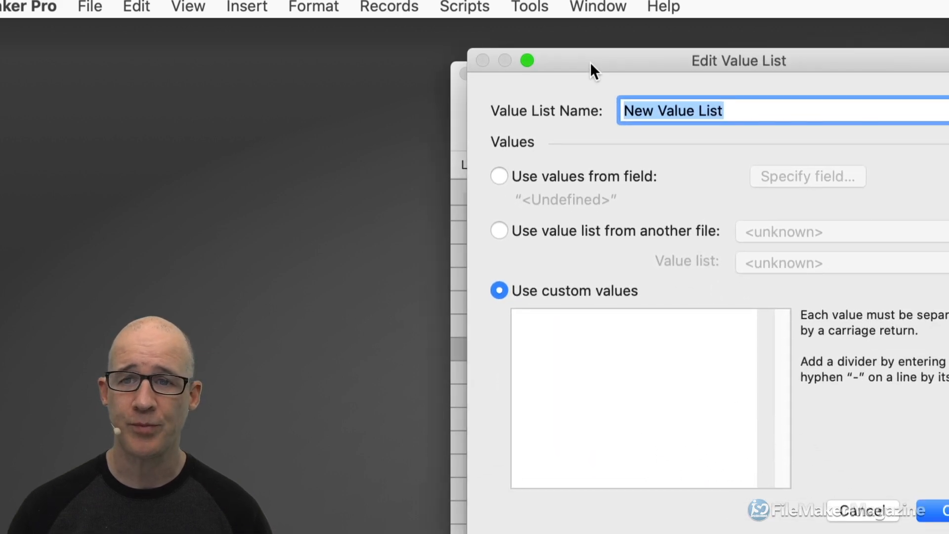
type("Month Names")
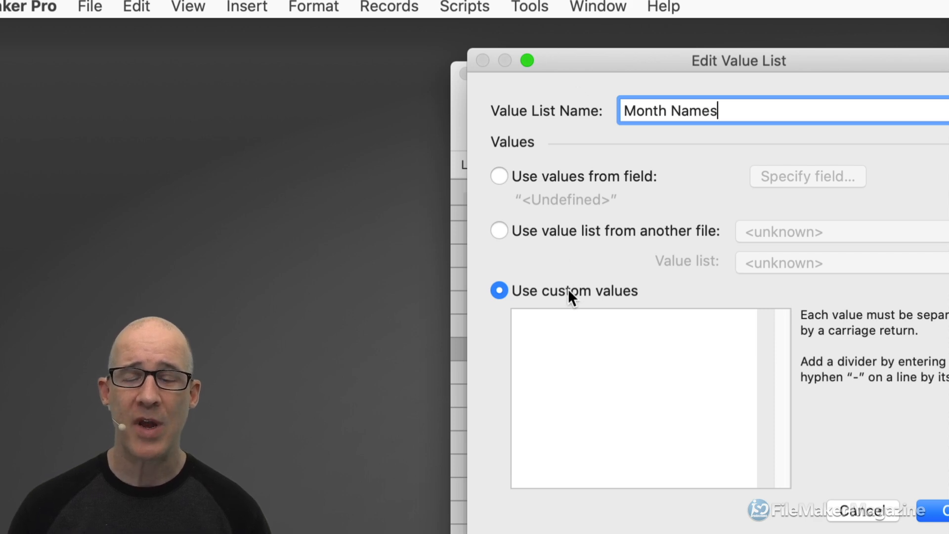
left_click_drag(634, 65, 712, 61)
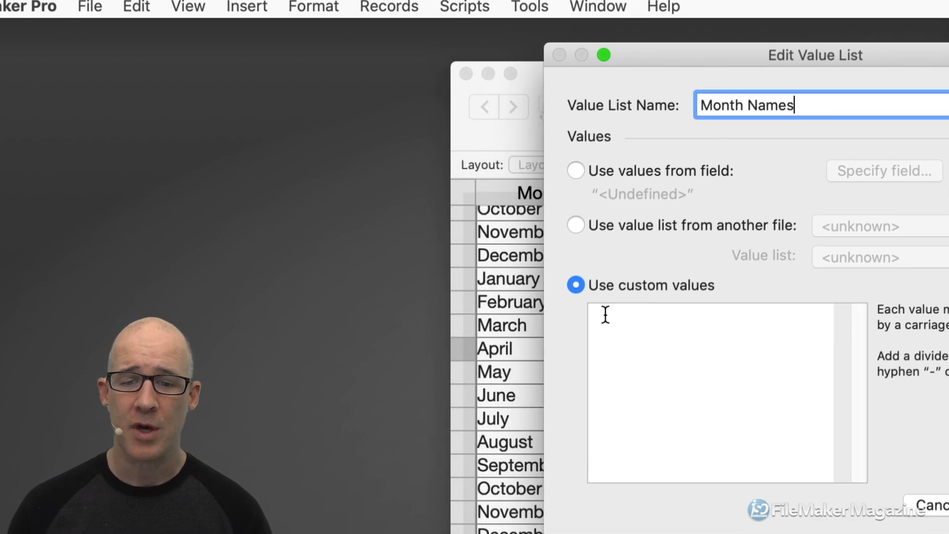
left_click_drag(648, 61, 687, 59)
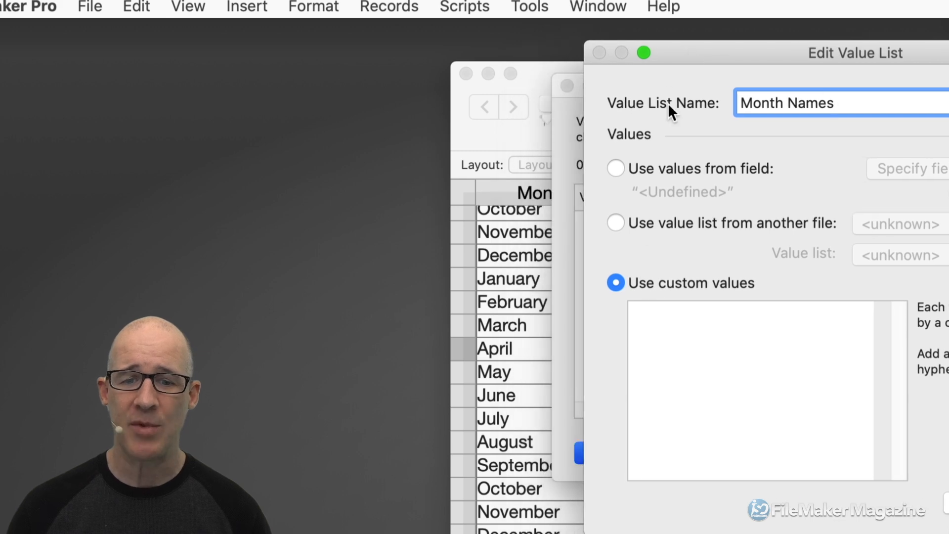
Enter January and February on separate lines as the custom values of Month Names and save the value list
left_click(637, 313)
type("Janu")
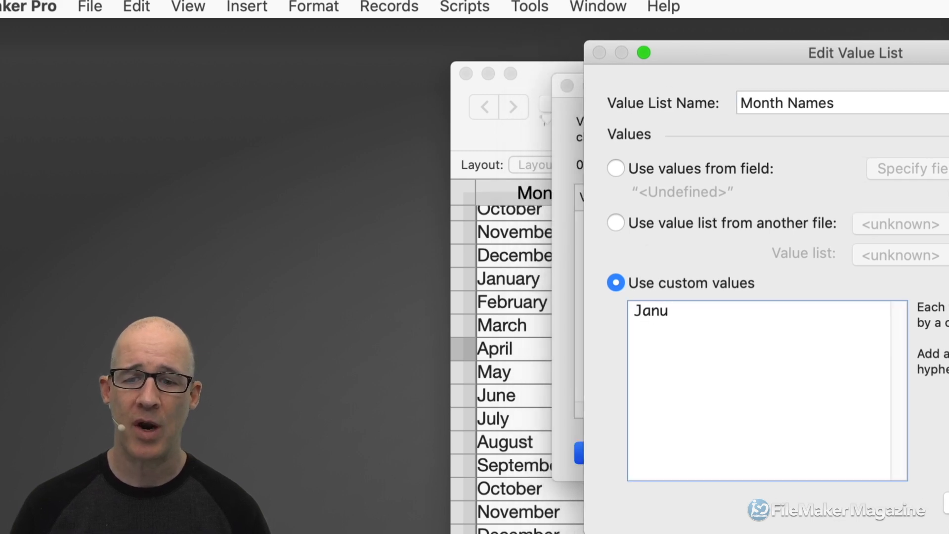
type("ary ")
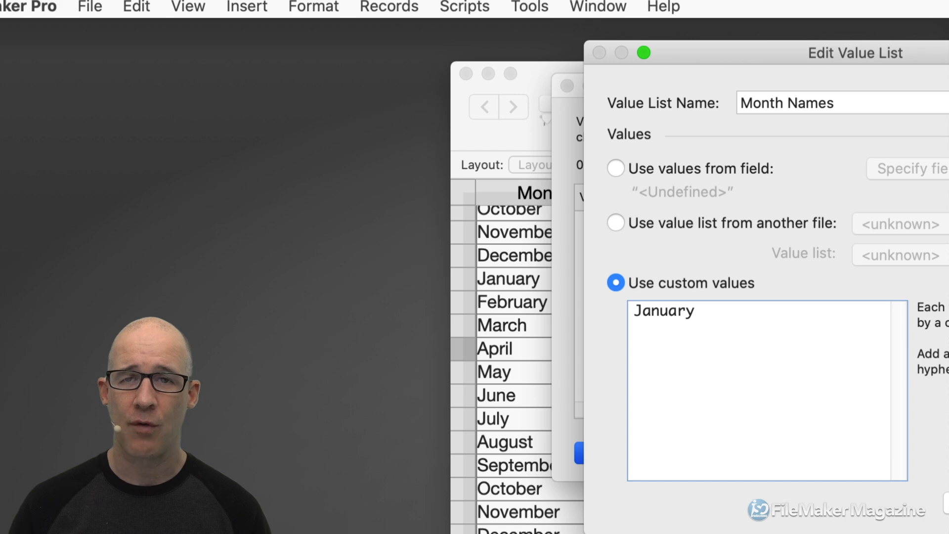
type("Februray")
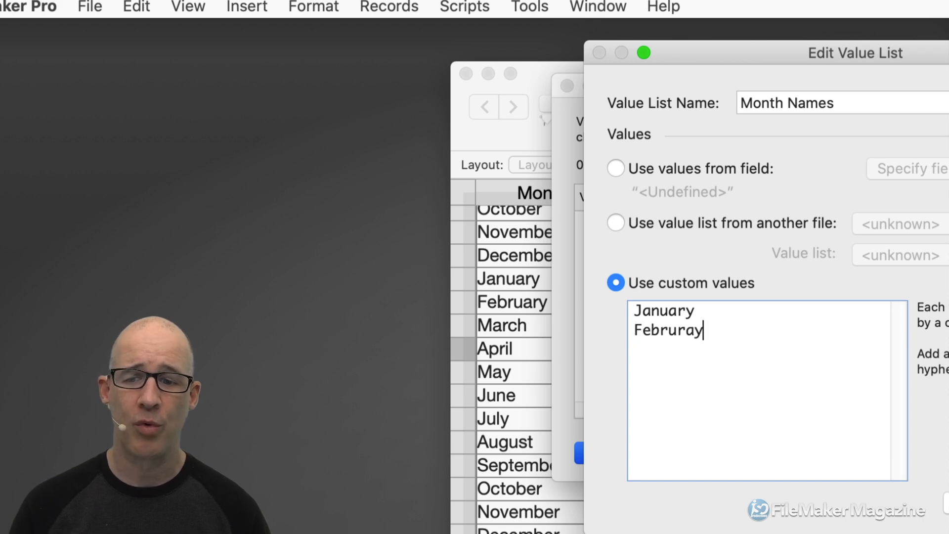
key("BackSpace")
key("BackSpace")
key("BackSpace")
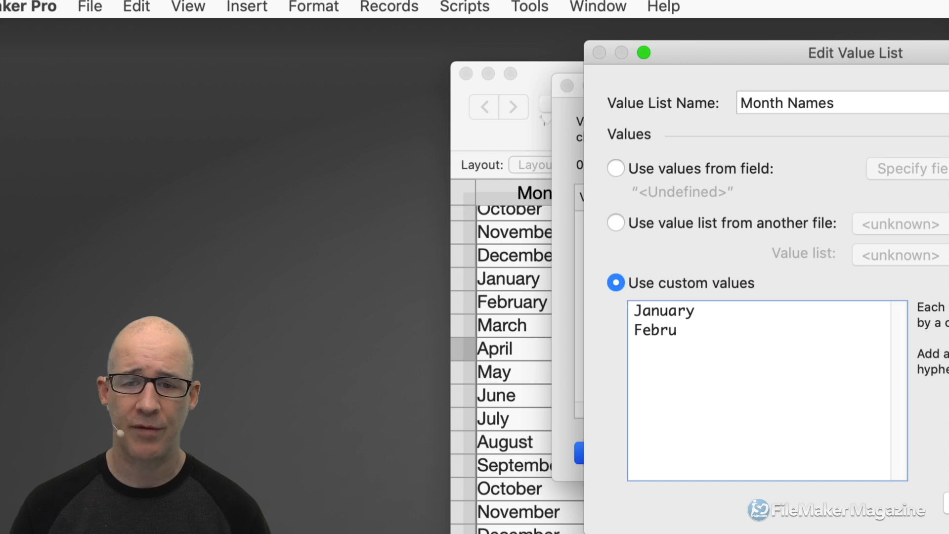
type("ary")
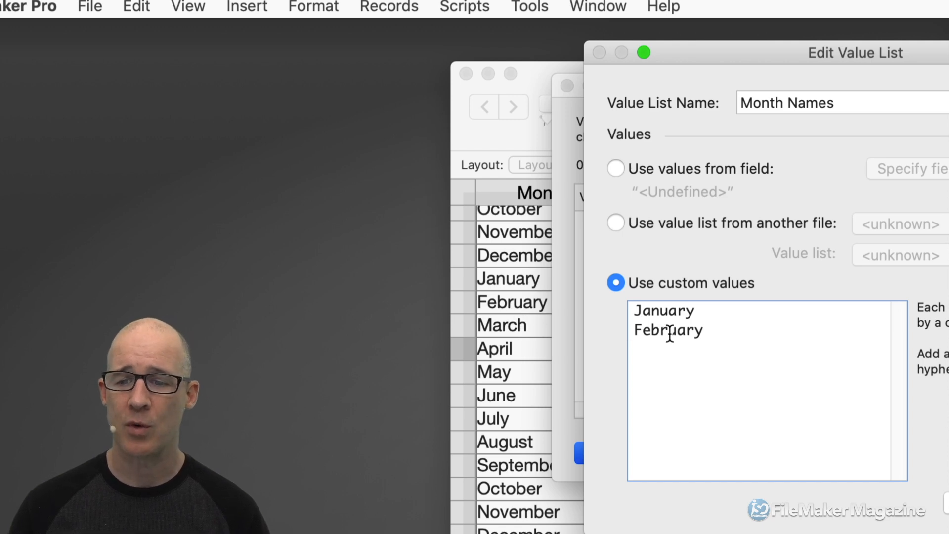
left_click_drag(668, 335, 711, 343)
left_click(704, 340)
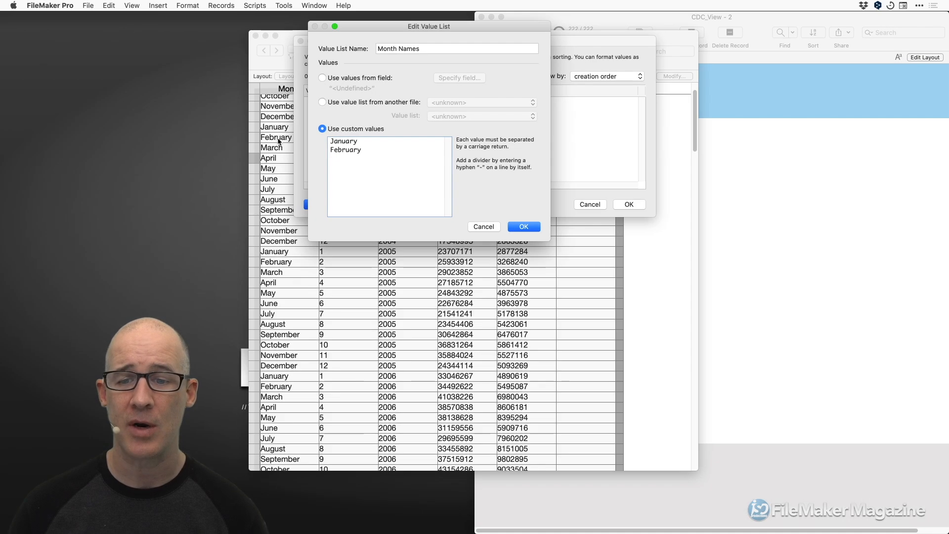
left_click(527, 228)
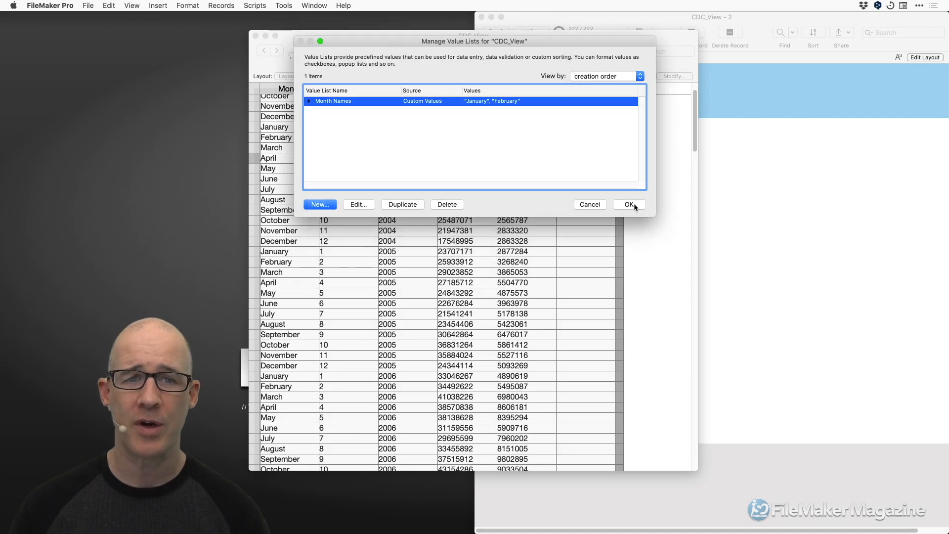
left_click(633, 204)
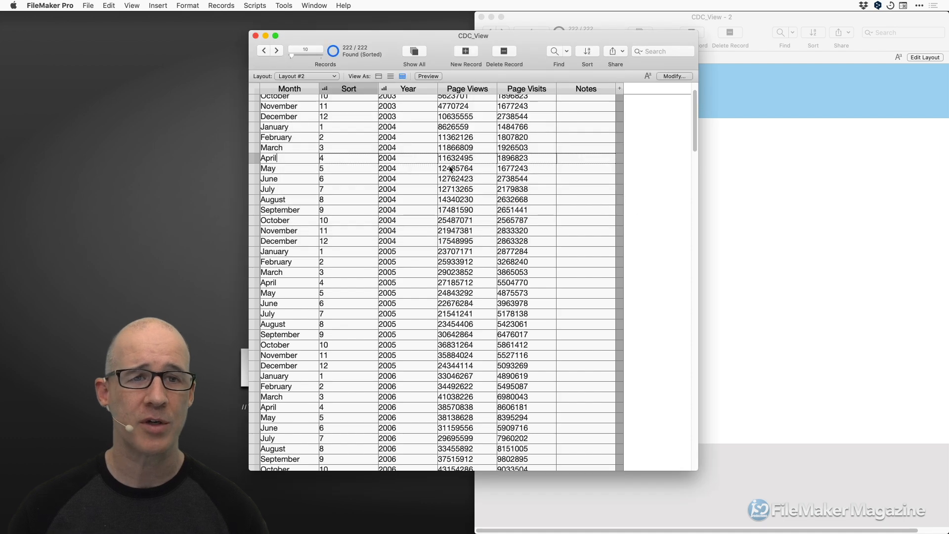
left_click_drag(337, 32, 337, 28)
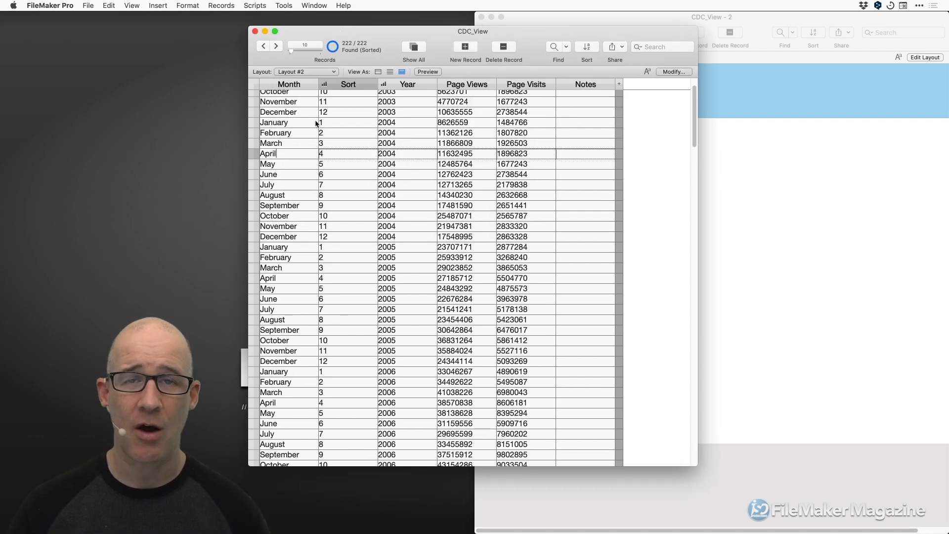
left_click(89, 5)
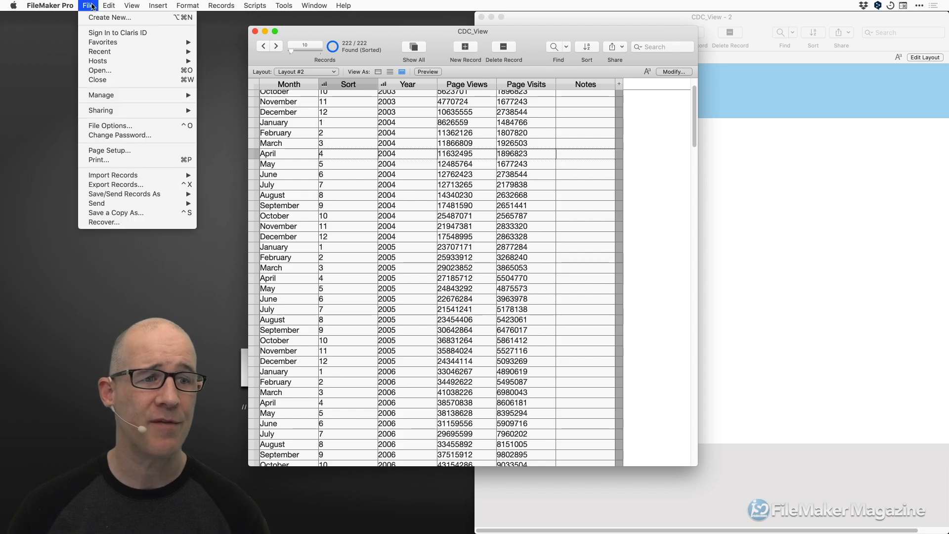
left_click(91, 5)
left_click(91, 5)
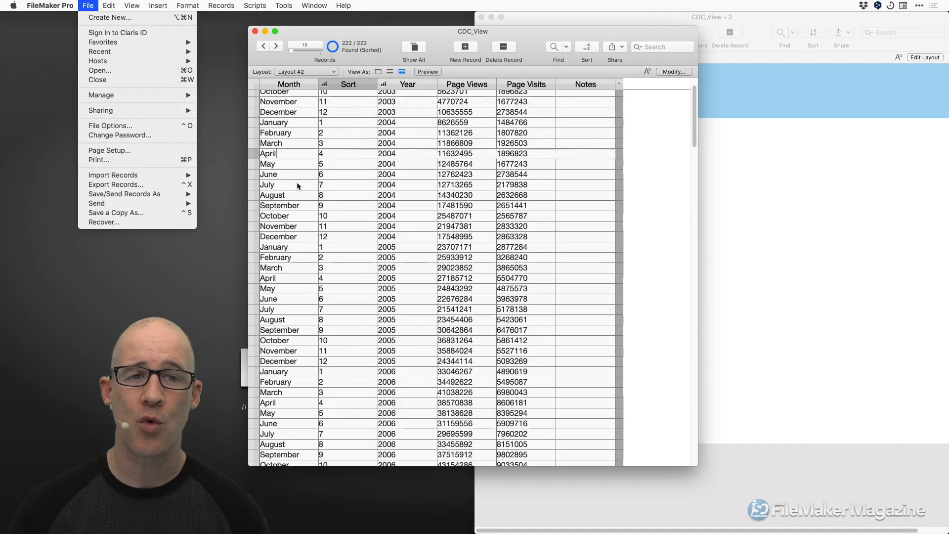
left_click(580, 42)
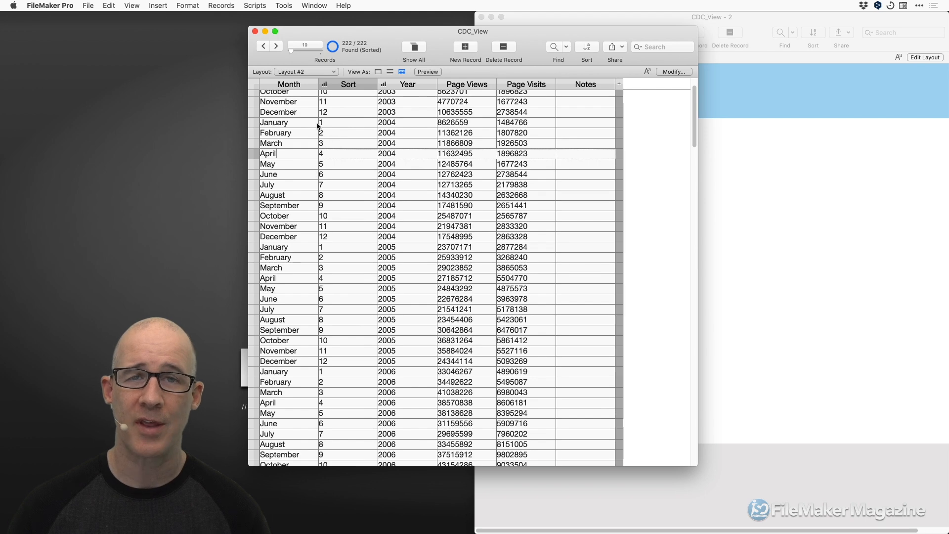
Clear the existing sort order and sort the Layout #2 records by Month only, in ascending order
key("super+s")
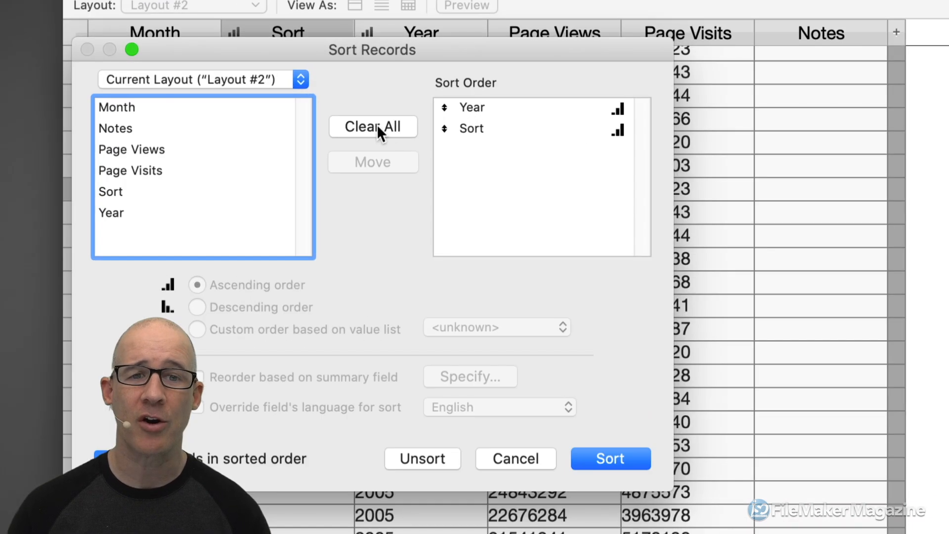
left_click(398, 128)
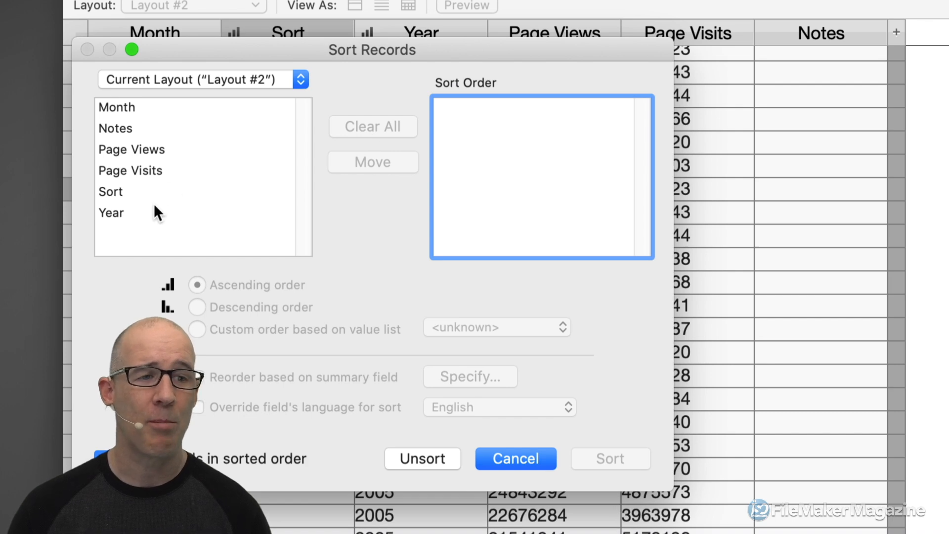
left_click(138, 107)
double_click(138, 106)
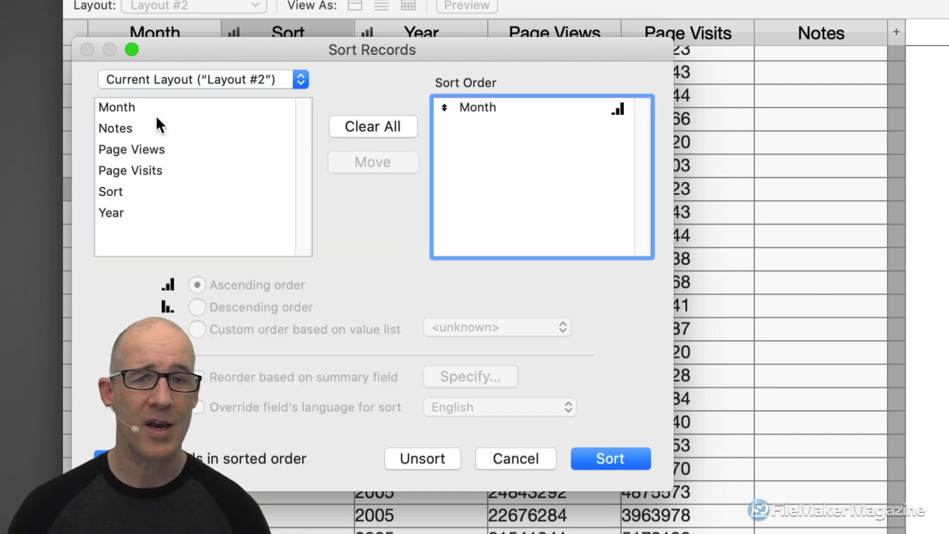
left_click(610, 455)
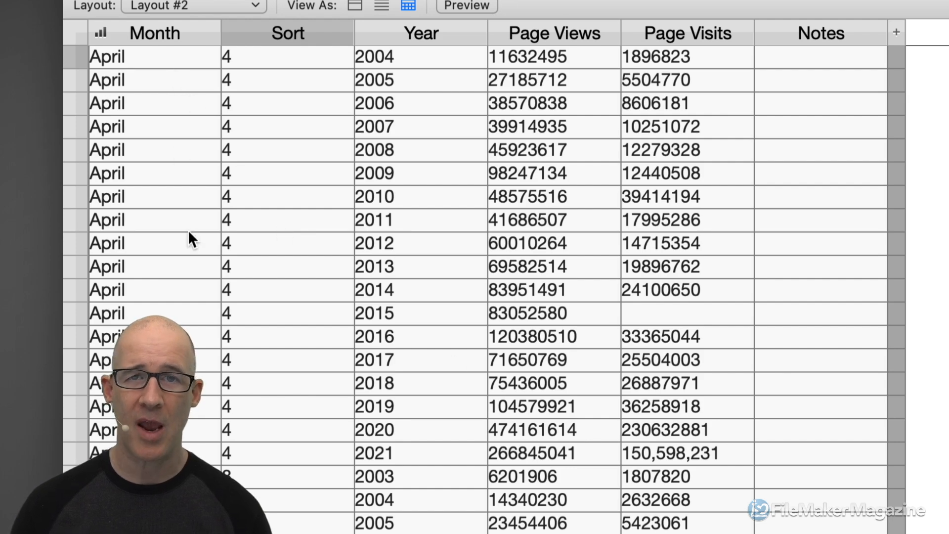
scroll(188, 228, "down", 1)
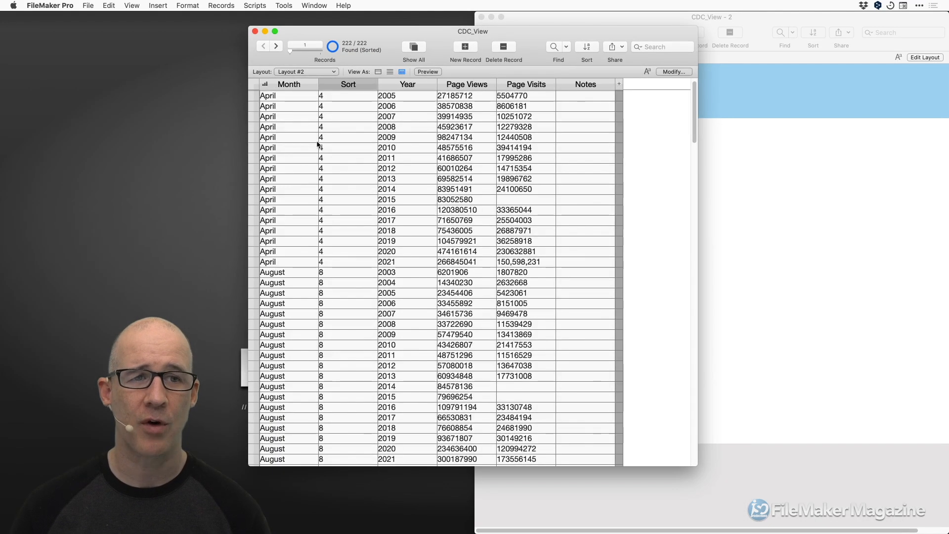
Start exporting the records as MonthNames.tab in the FileMaker Reporting folder, using the Tab-Separated Values type
left_click(88, 6)
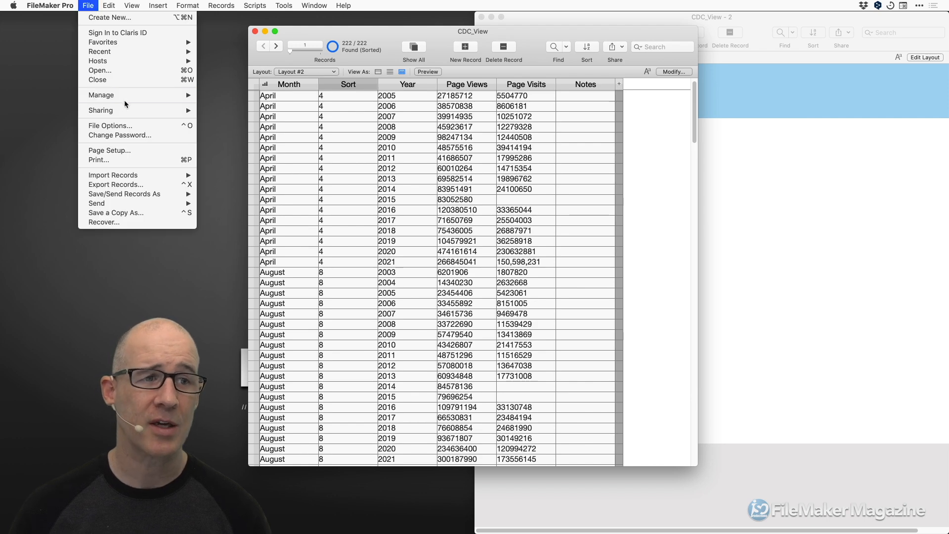
left_click(183, 185)
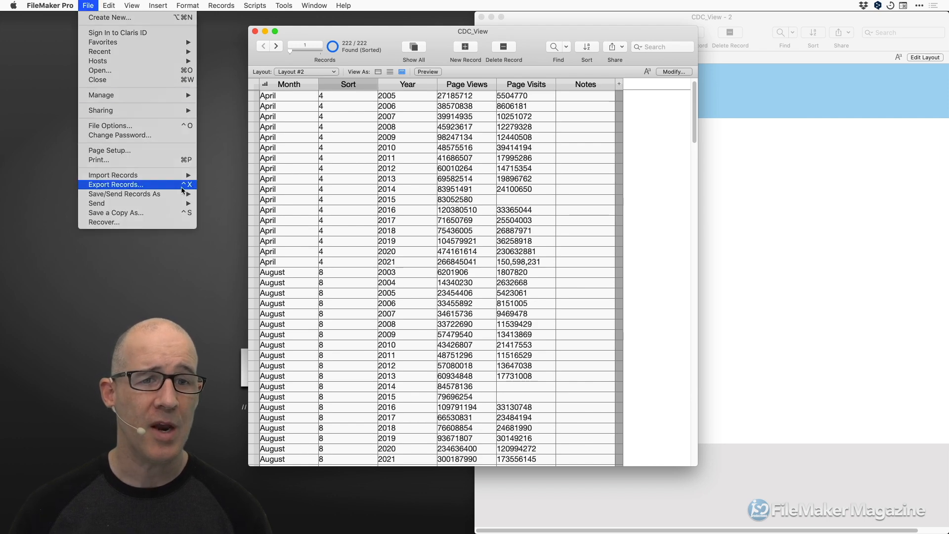
left_click_drag(490, 74, 393, 67)
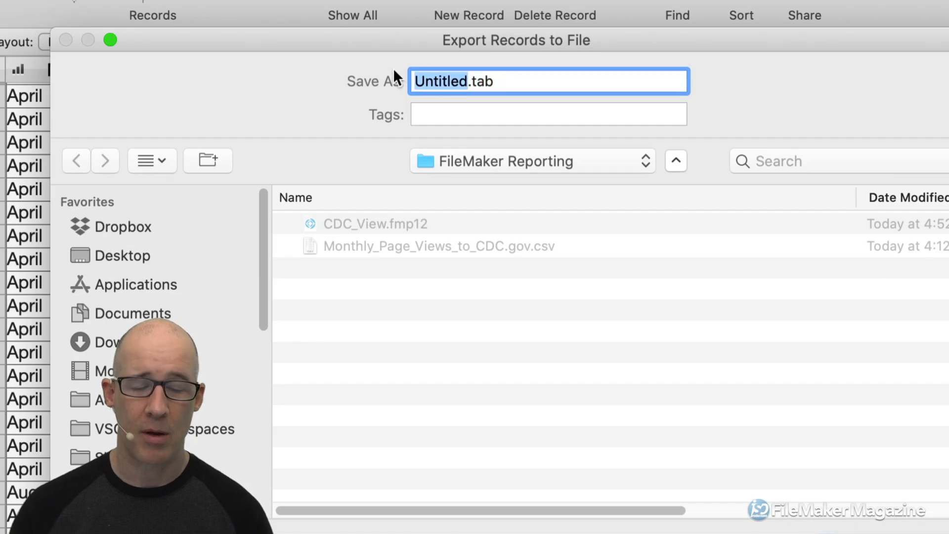
type("MonthNames")
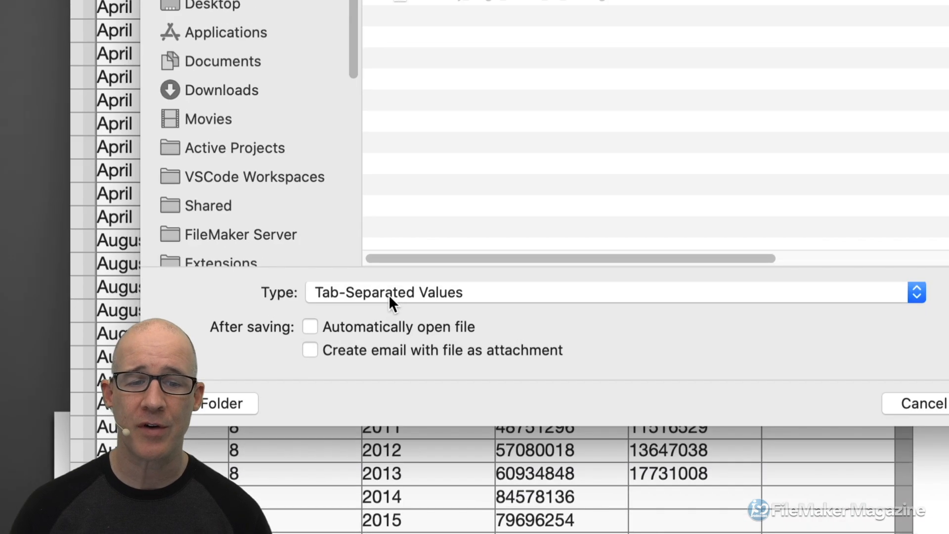
left_click(391, 296)
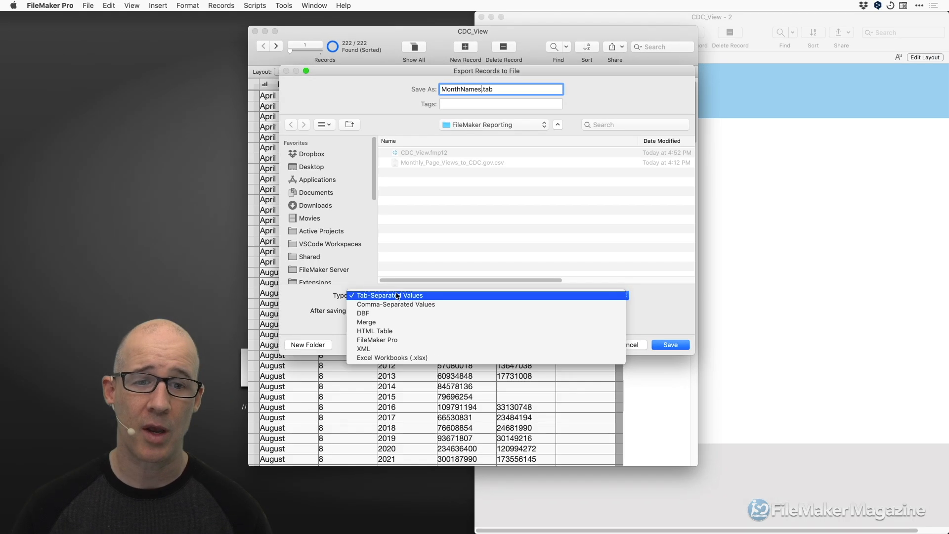
left_click(399, 295)
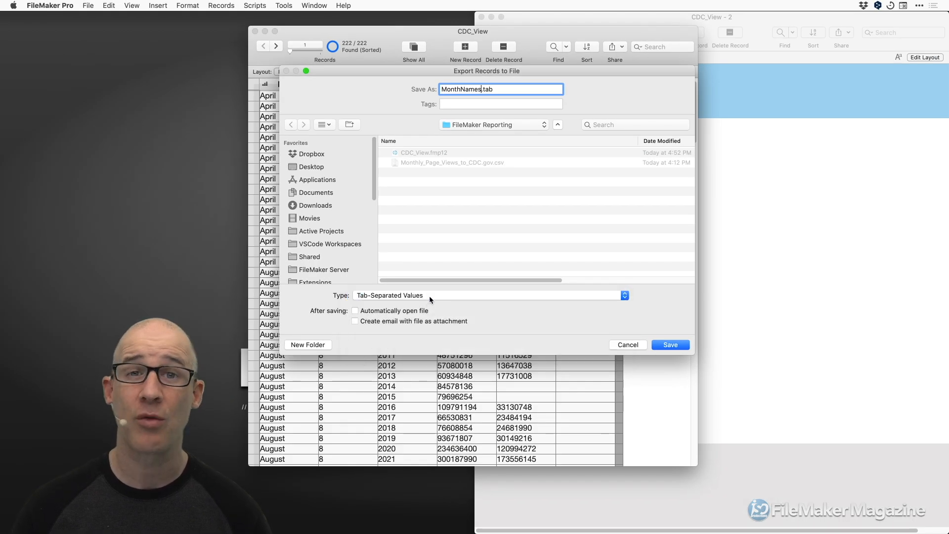
left_click(671, 345)
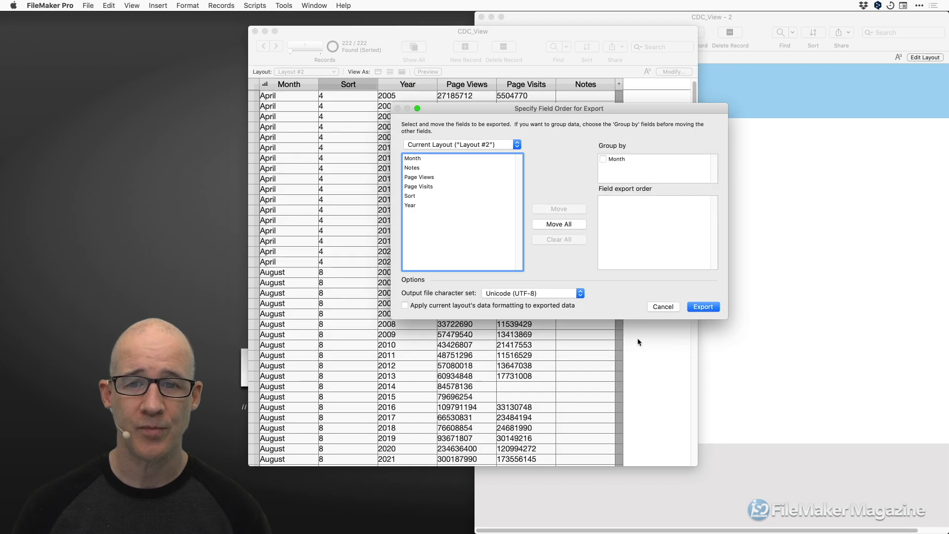
Set the export to contain only the Month field, grouped by Month, and export the file
double_click(435, 159)
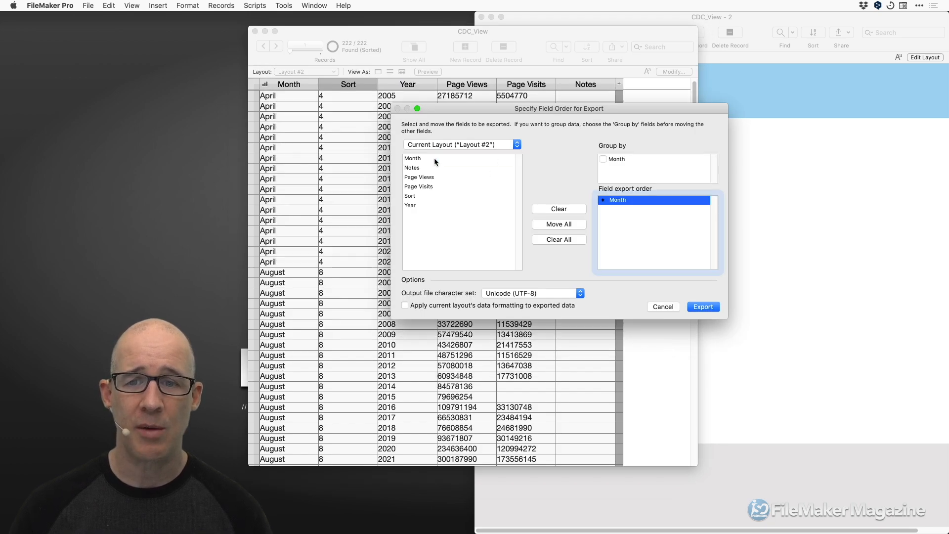
left_click_drag(606, 109, 521, 109)
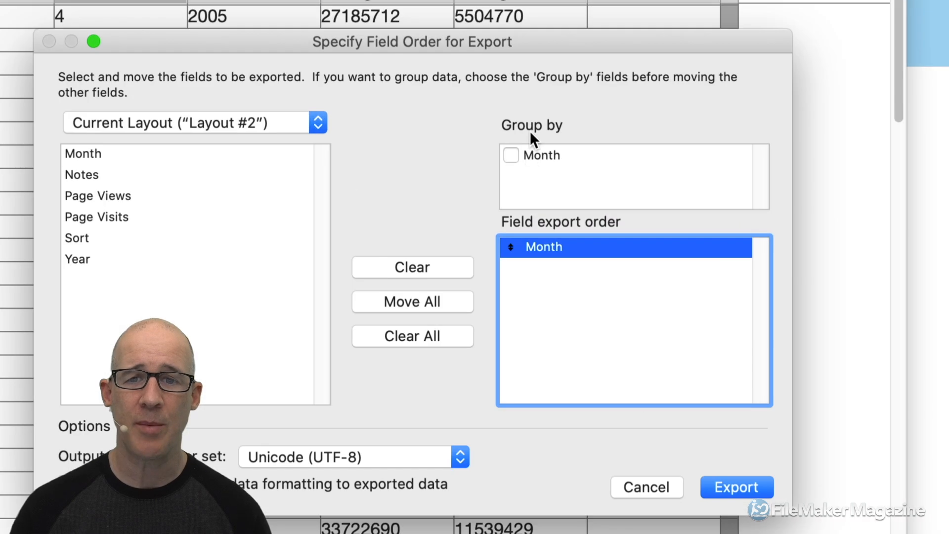
left_click(510, 154)
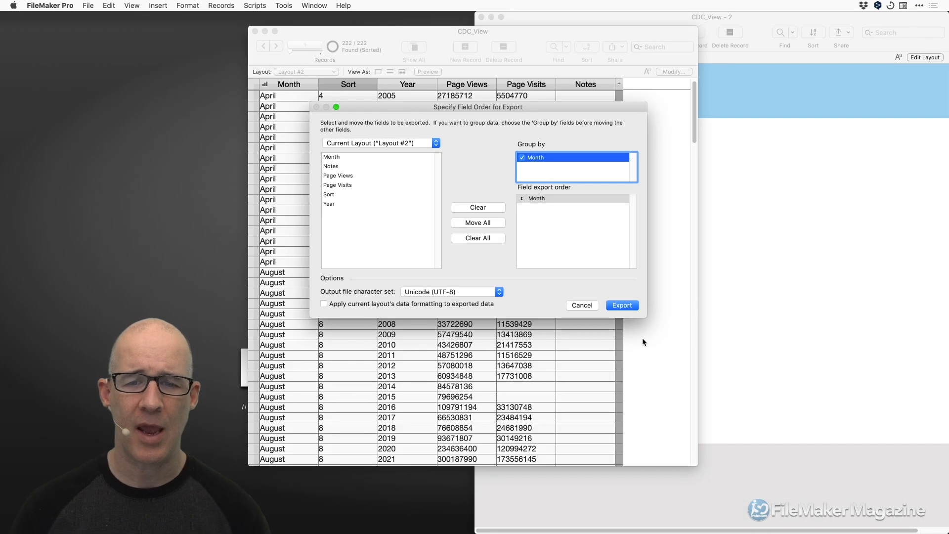
left_click(626, 308)
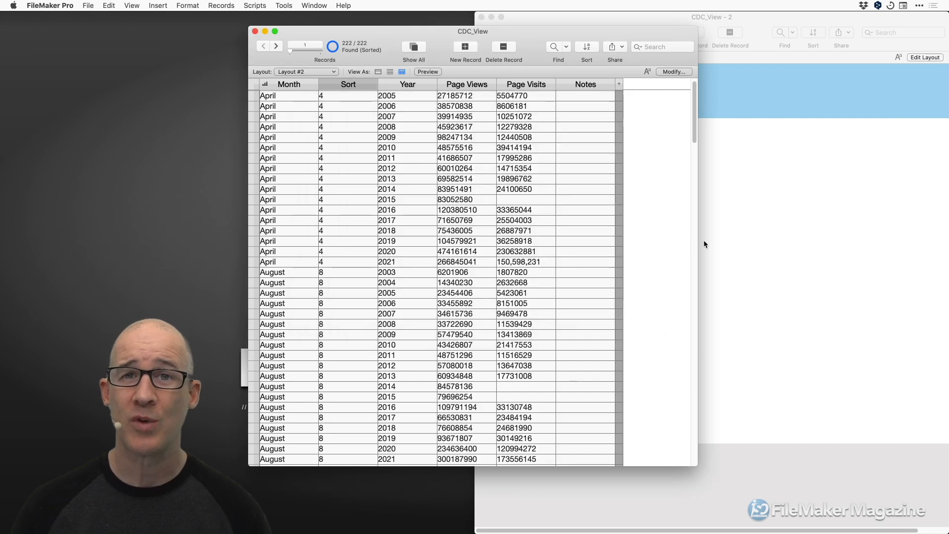
Switch to the FileMaker Reporting folder in Finder and preview the exported MonthNames.tab file
left_click_drag(948, 148, 603, 126)
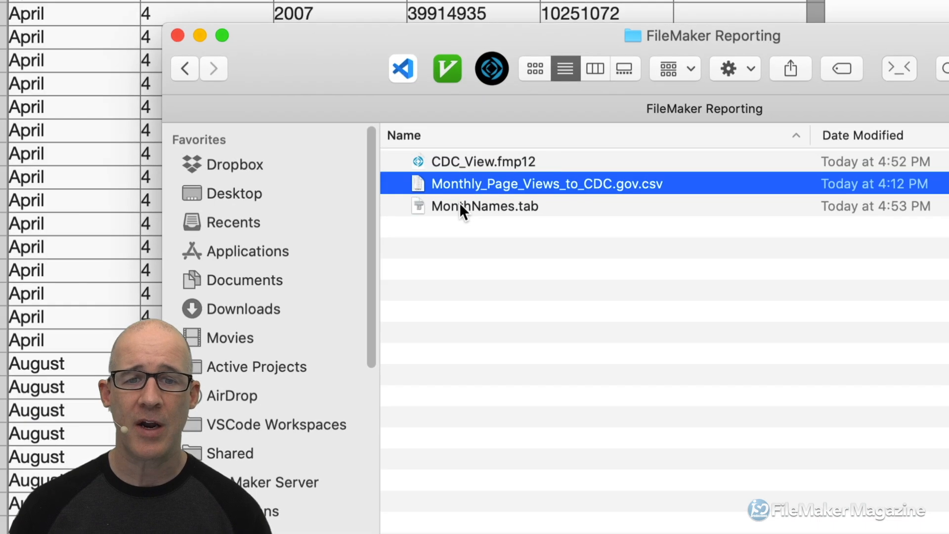
left_click(463, 202)
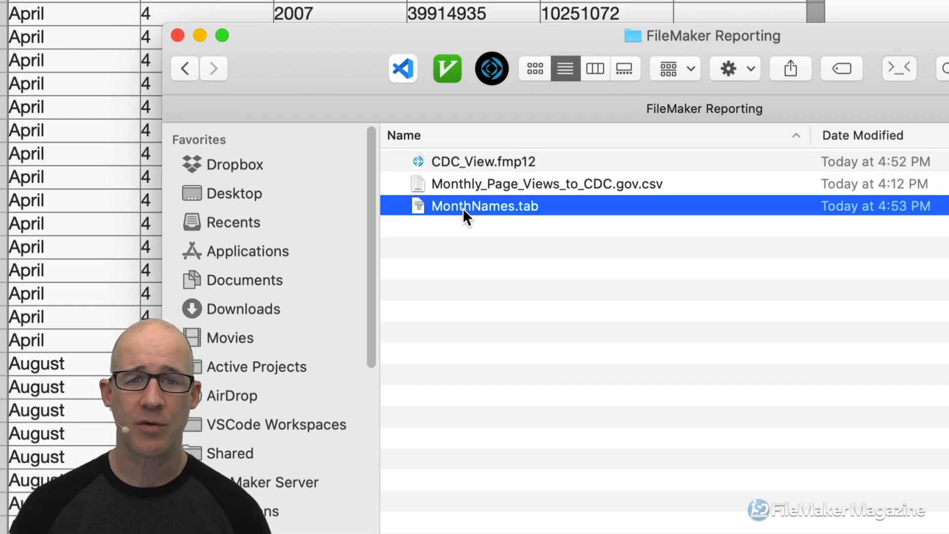
key("space")
key("space")
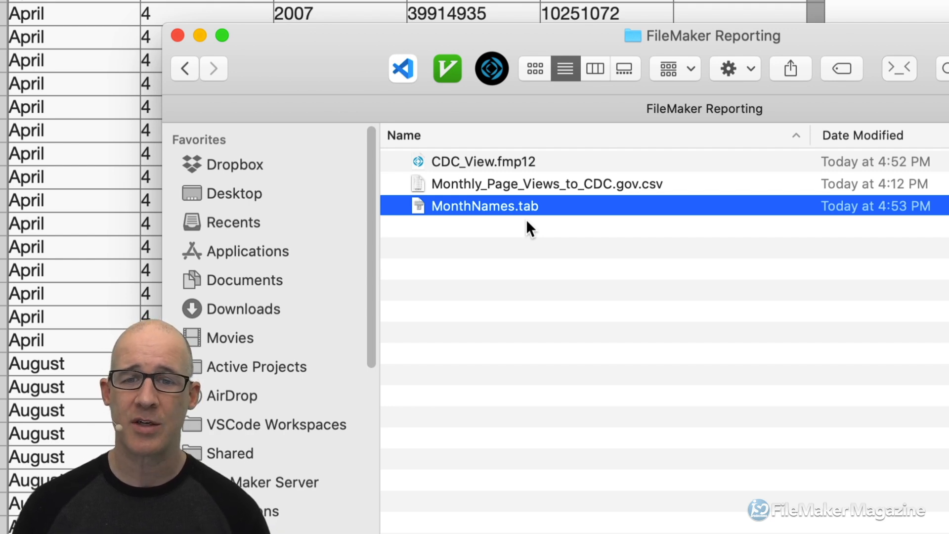
right_click(472, 203)
mouse_move(503, 235)
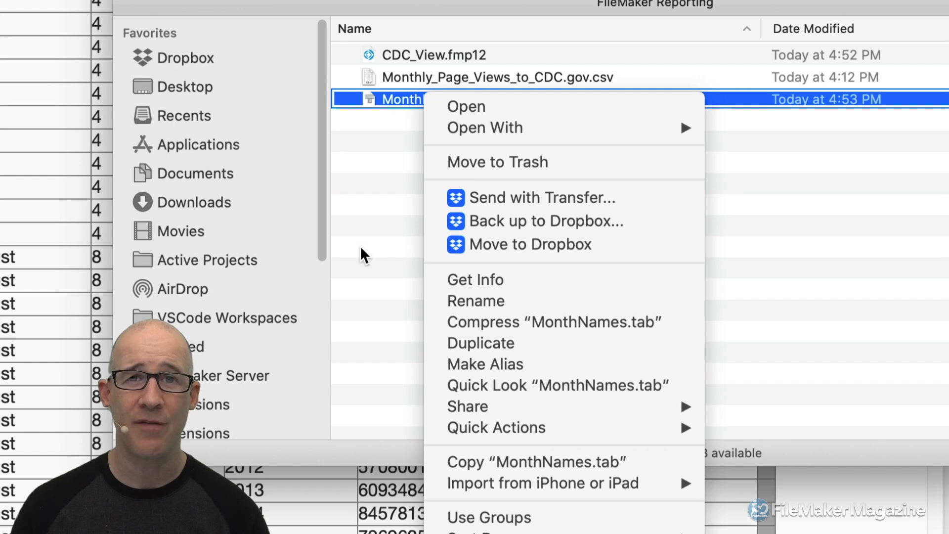
left_click(439, 268)
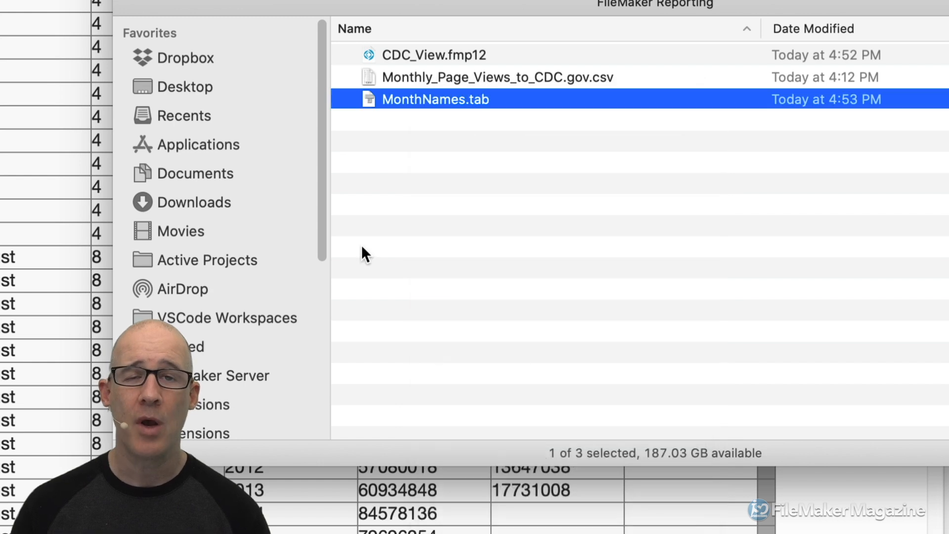
Rename MonthNames.tab as MonthNames.csv
key("Return")
key("Right")
key("Right")
key("Right")
key("Right")
key("Right")
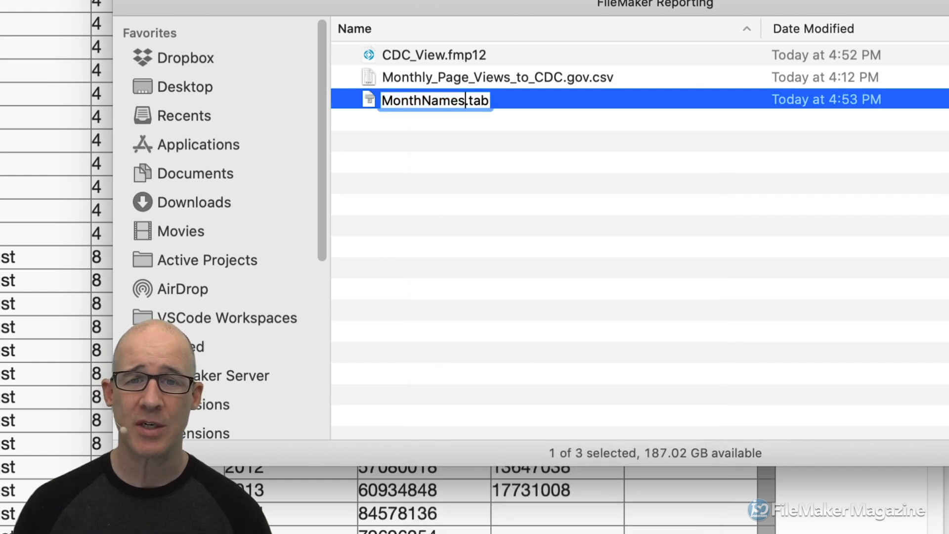
key("BackSpace")
key("BackSpace")
key("BackSpace")
type("csv")
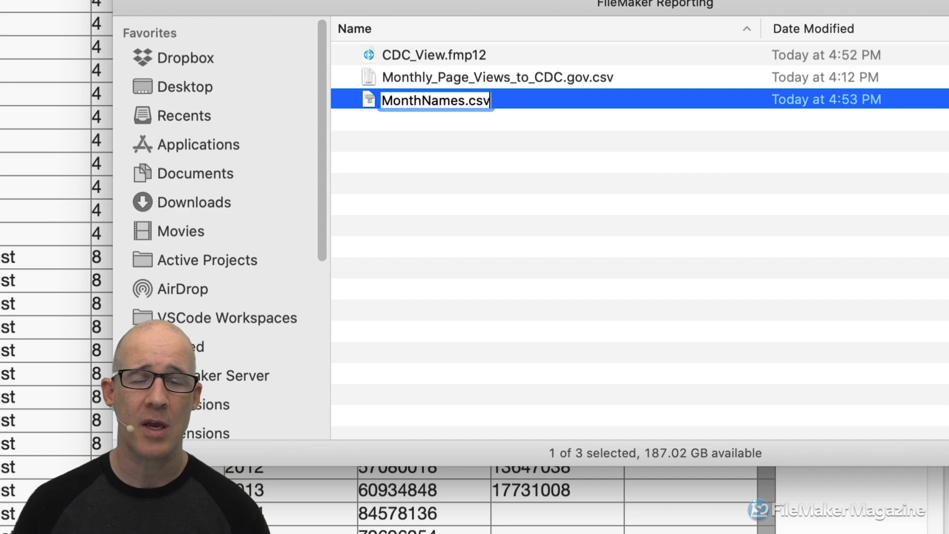
key("Return")
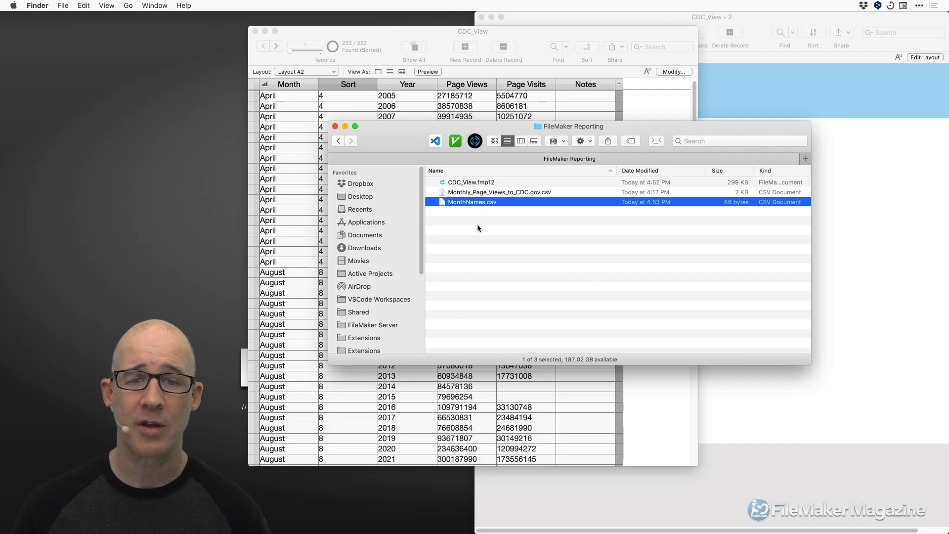
Preview the contents of MonthNames.csv to check the list of month names
key("space")
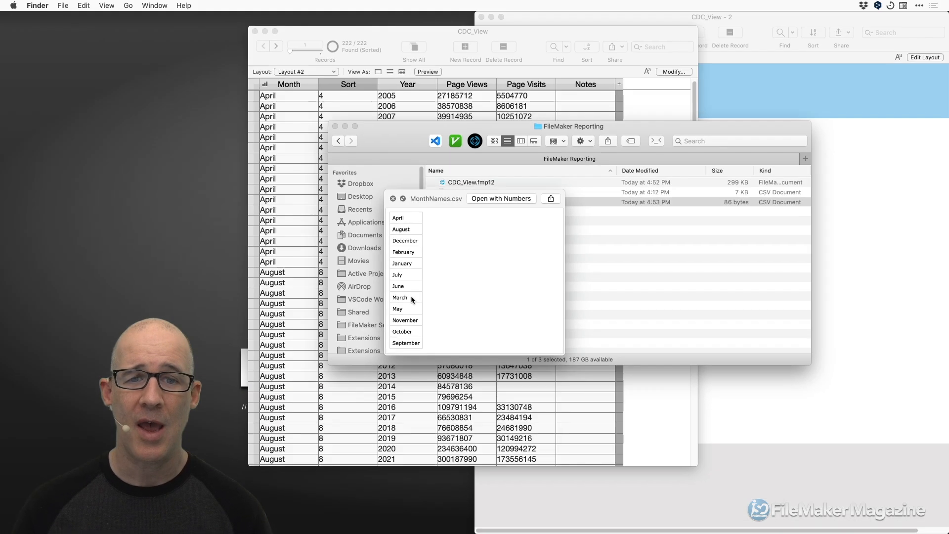
key("space")
left_click(593, 225)
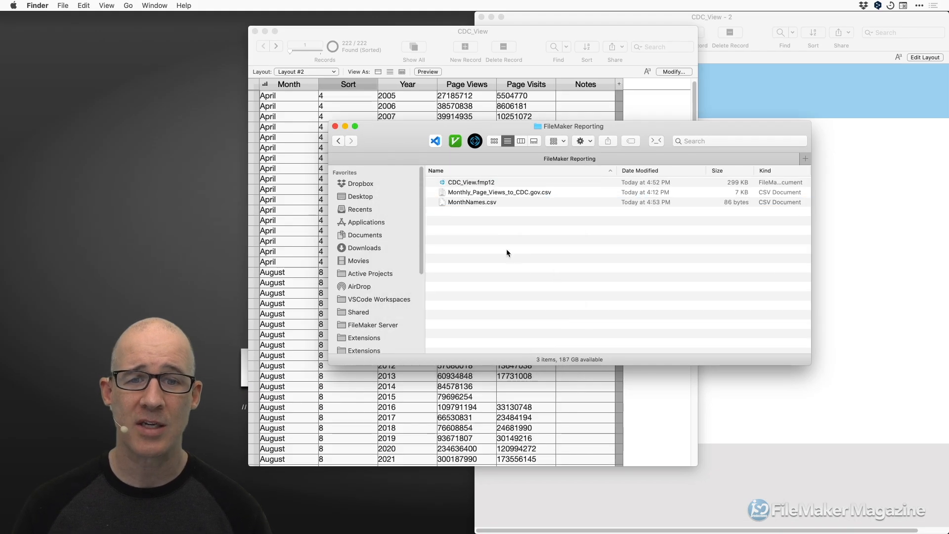
Open MonthNames.csv in TextEdit, copy all the month names from April to September, and close the file
left_click(465, 203)
right_click(464, 200)
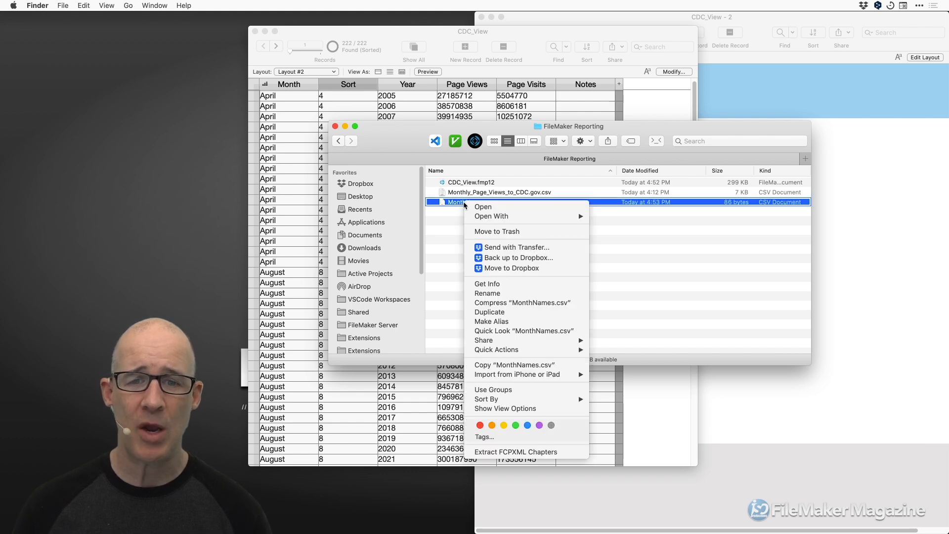
mouse_move(501, 219)
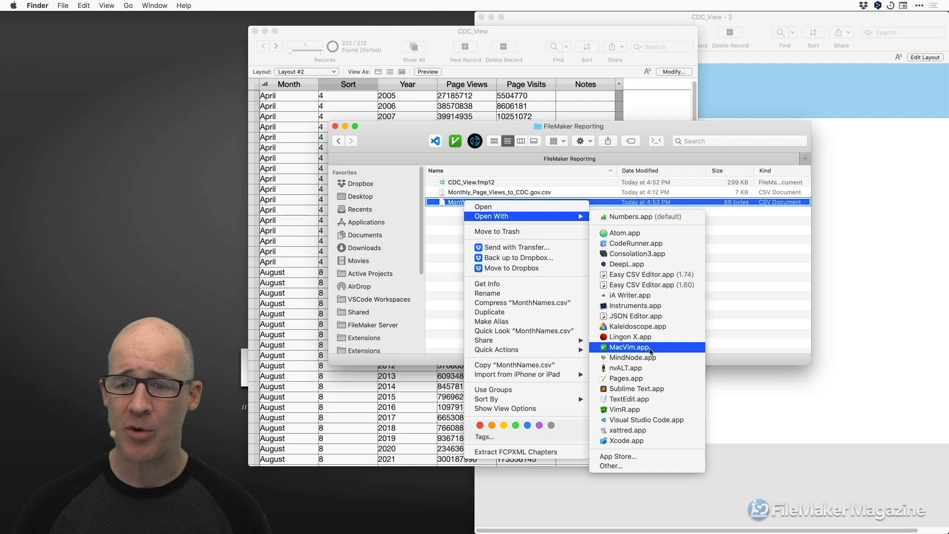
left_click(652, 400)
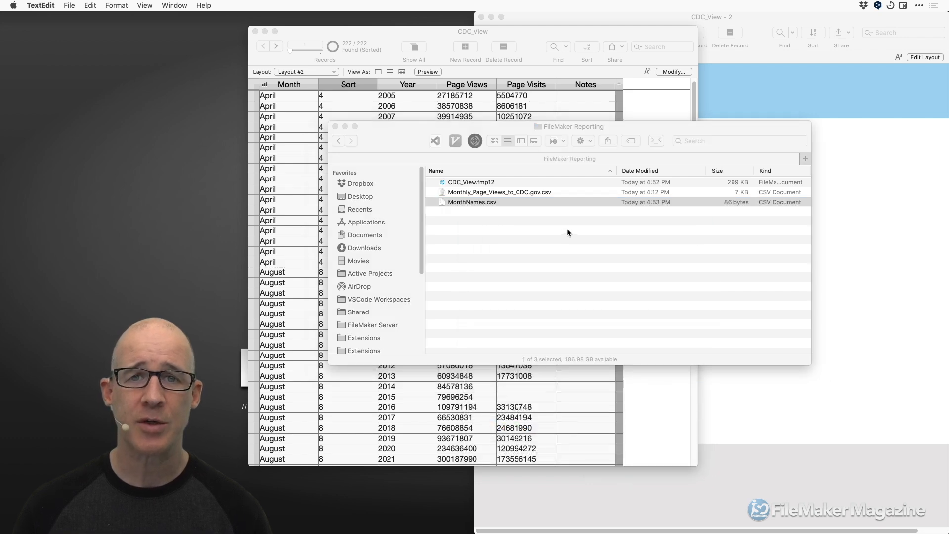
left_click_drag(271, 45, 584, 125)
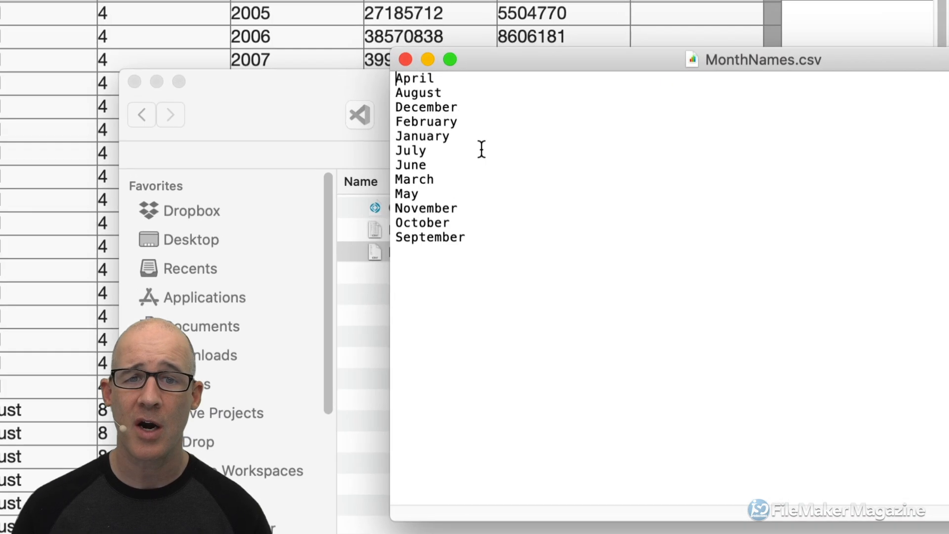
left_click_drag(474, 242, 383, 66)
key("super+c")
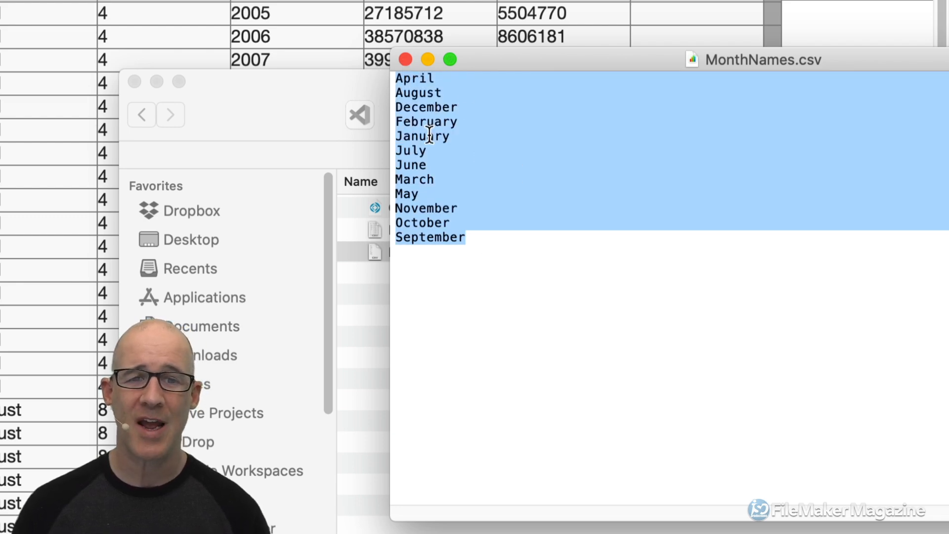
left_click(404, 58)
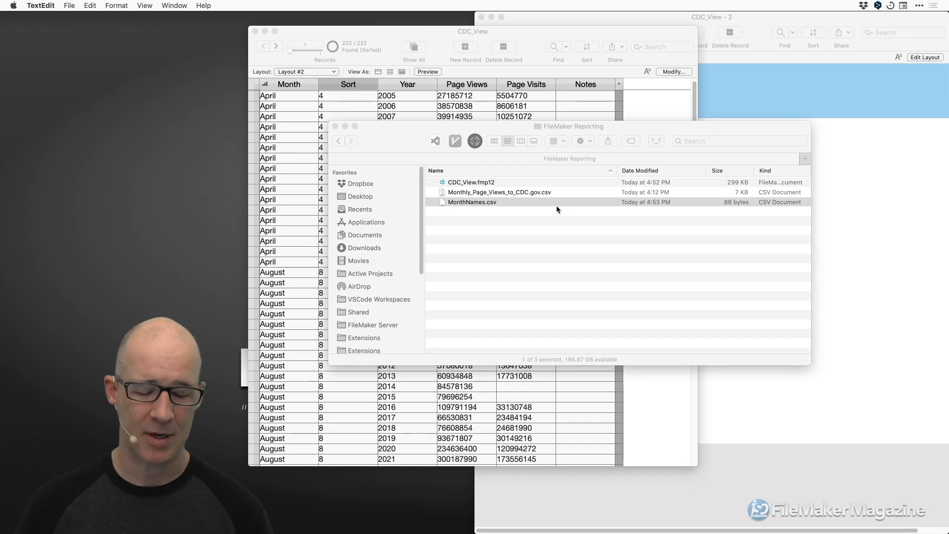
Switch to MacVim with an empty document and shrink and reposition its window over the database window
key("super+space")
type("vi")
key("Return")
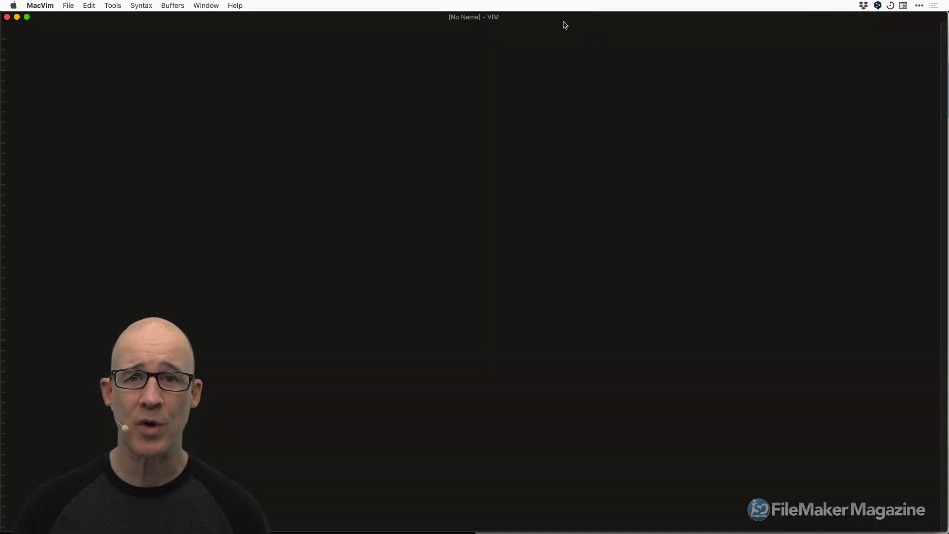
left_click_drag(941, 526, 477, 337)
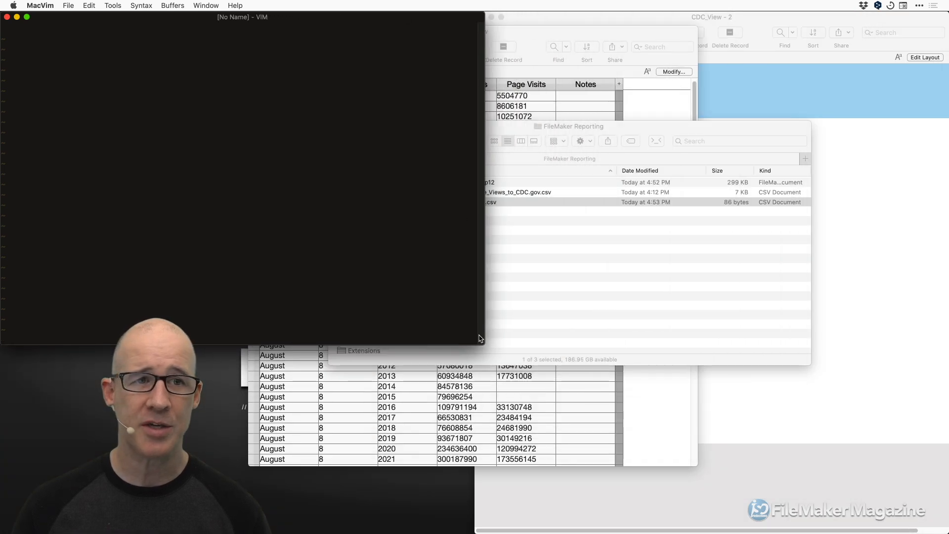
left_click_drag(333, 18, 620, 55)
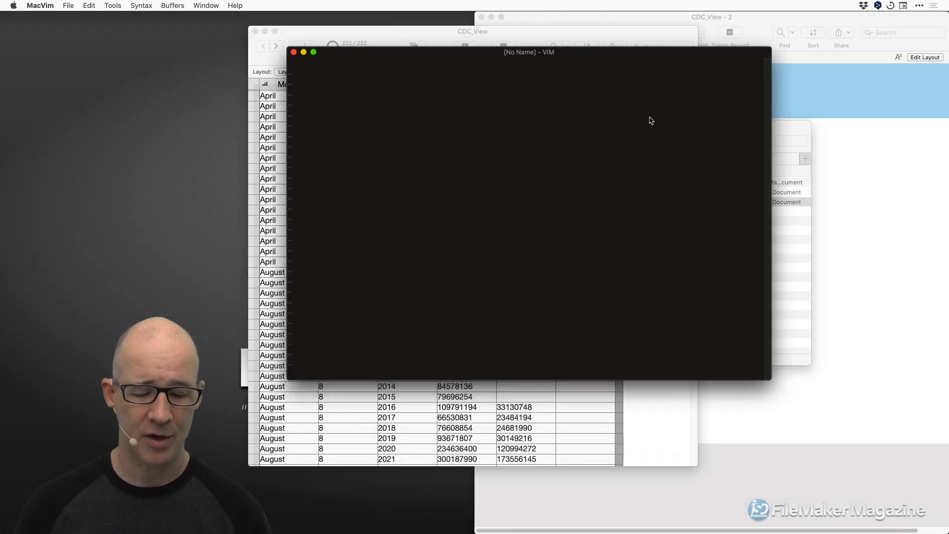
key("Return")
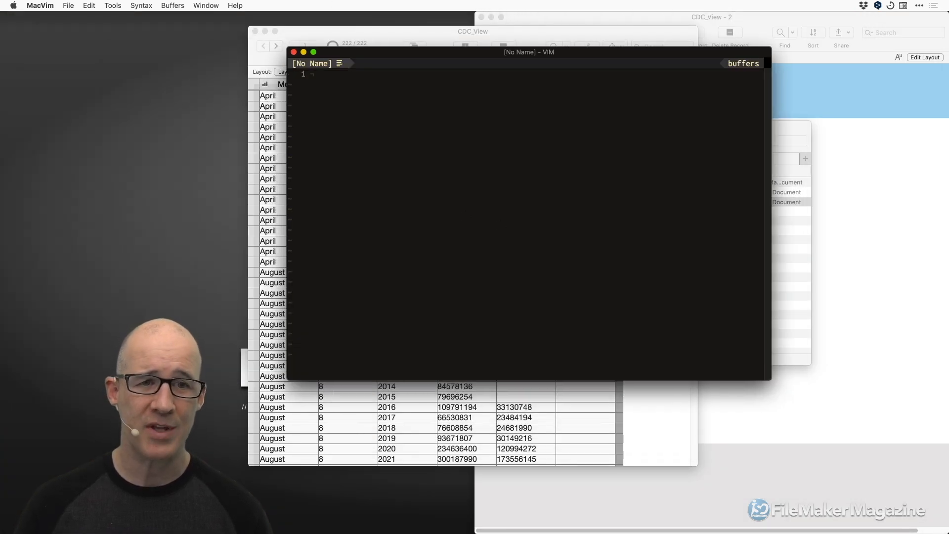
Paste the copied month names into the empty MacVim document and remove the stray leading space before April
type("ii")
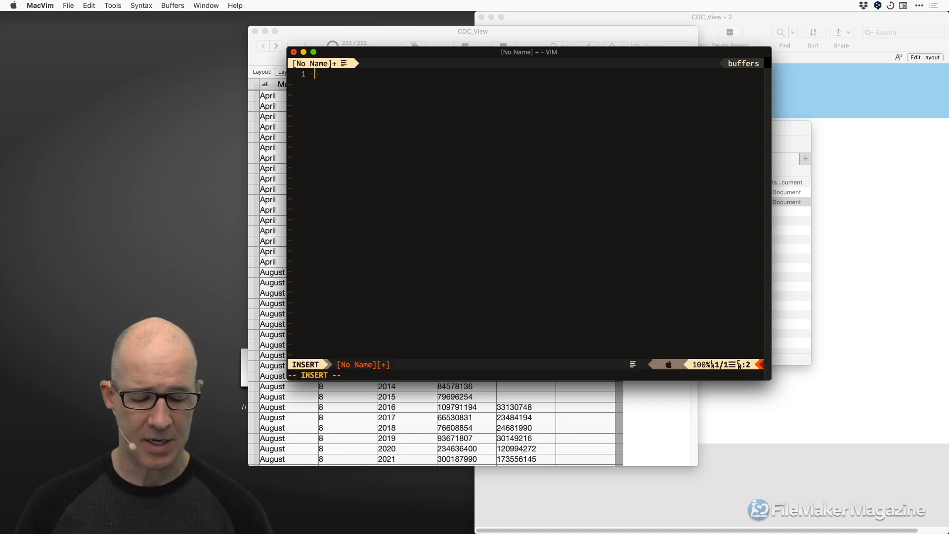
key("super+v")
key("Up")
key("Up")
key("Up")
key("Up")
key("Up")
key("Up")
key("Up")
key("Up")
key("Up")
key("Up")
key("Up")
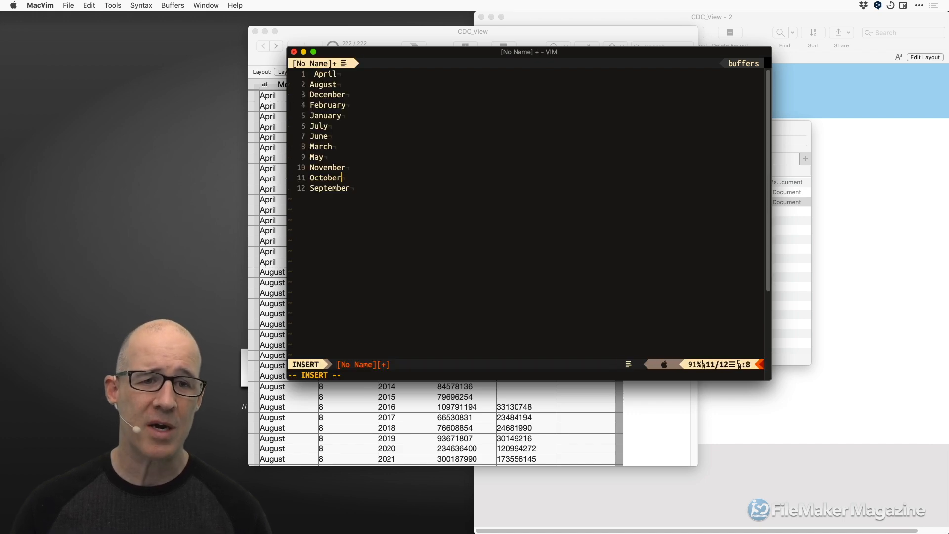
key("Left")
key("Left")
key("Left")
key("BackSpace")
key("Escape")
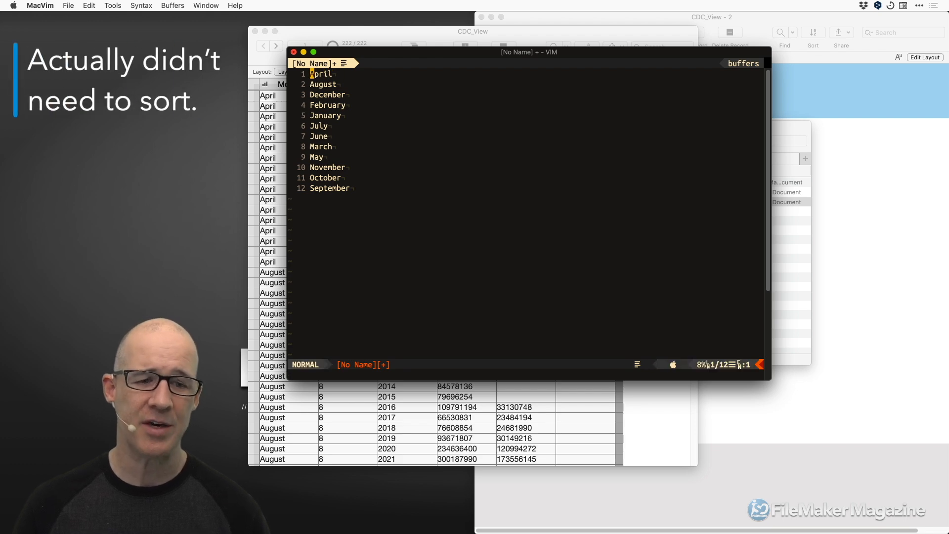
Sort the twelve month names alphabetically with the sort command, first on the whole buffer and again on all selected lines
type(":sort")
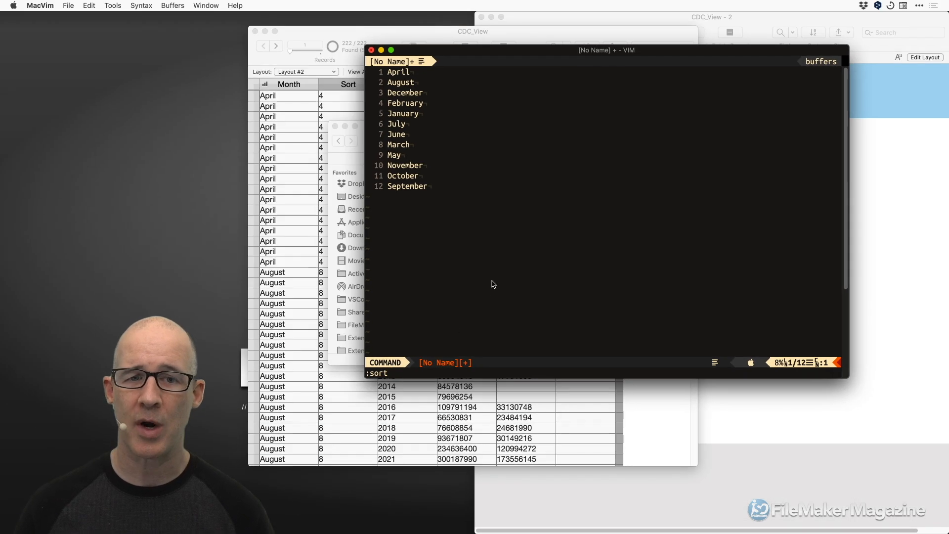
key("Return")
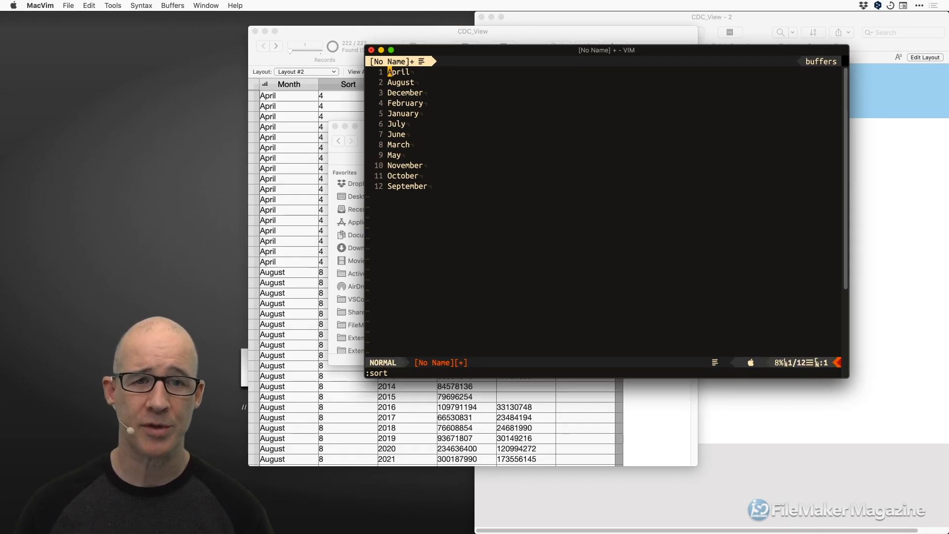
key("shift+v")
key("shift+g")
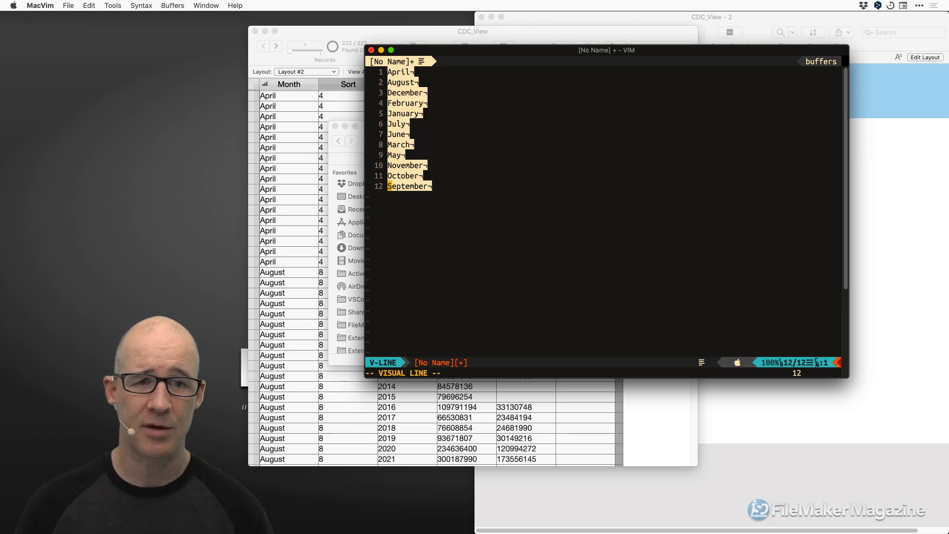
key("Escape")
type("gv:")
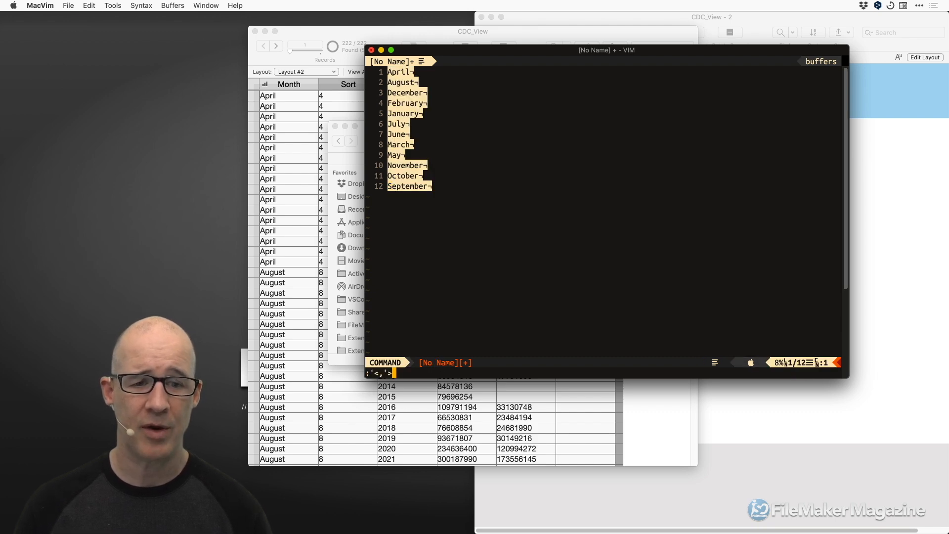
key("BackSpace")
type(">sort")
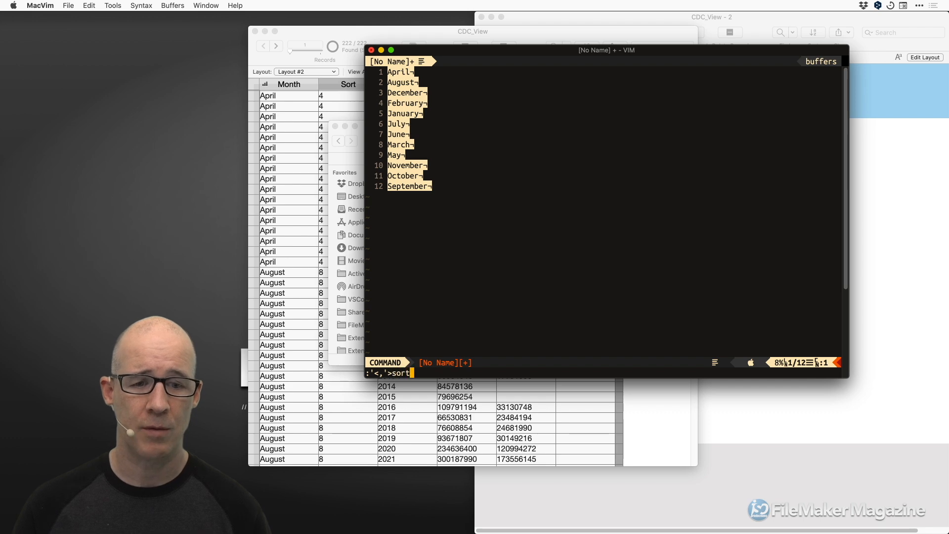
key("Return")
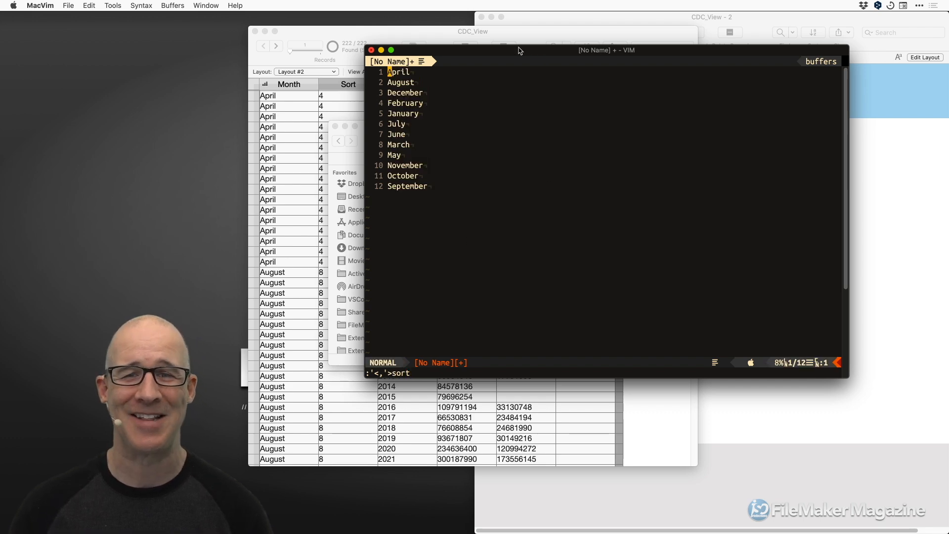
Move the MacVim window aside, copy all the month names, and close the untitled document without saving
left_click_drag(518, 50, 568, 93)
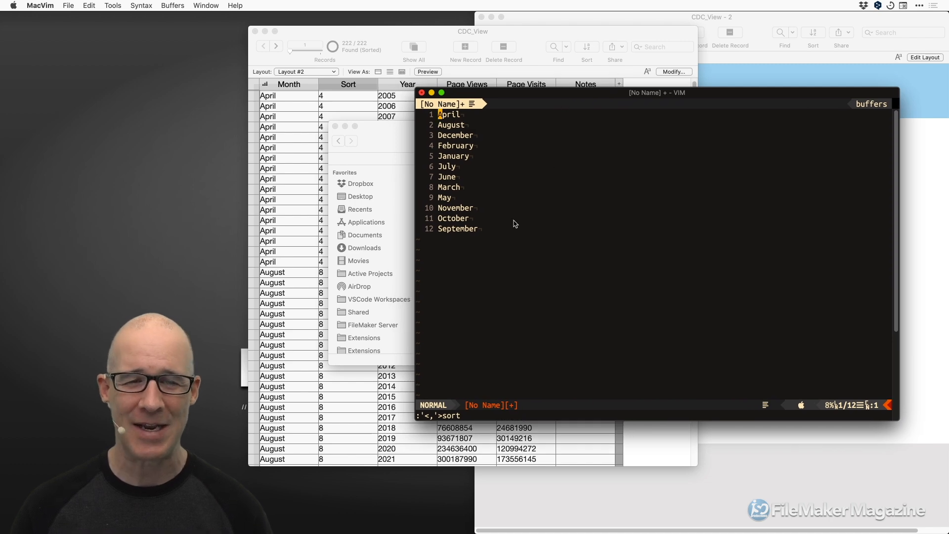
left_click_drag(500, 94, 515, 127)
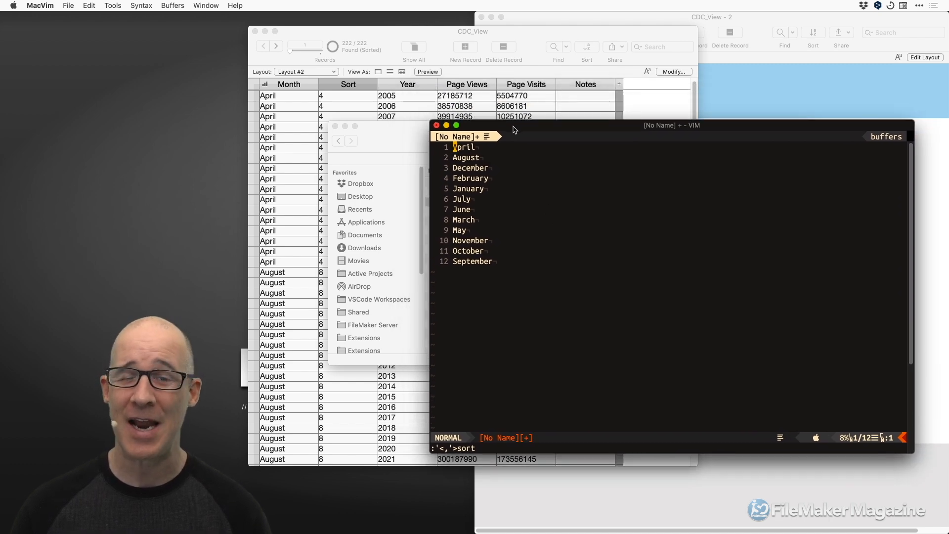
key("super+a")
key("super+c")
left_click(436, 125)
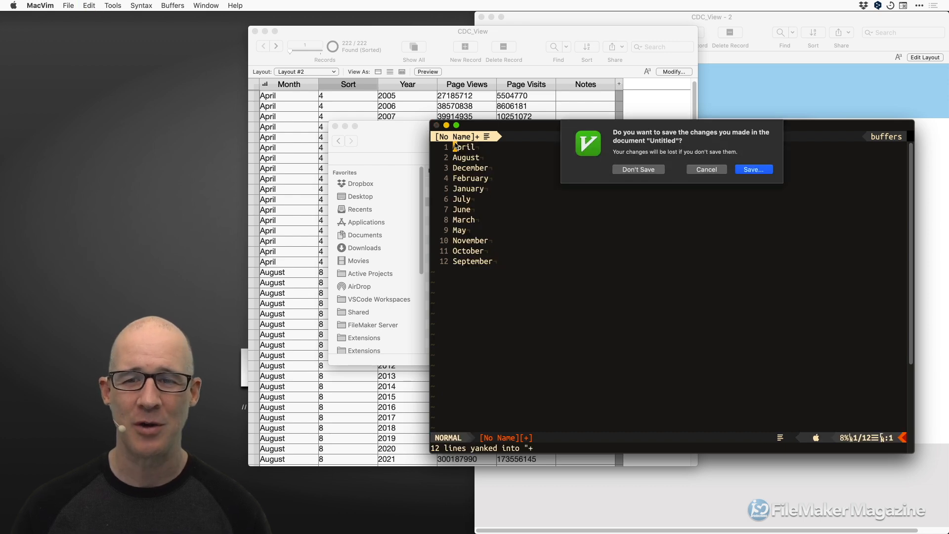
left_click(638, 169)
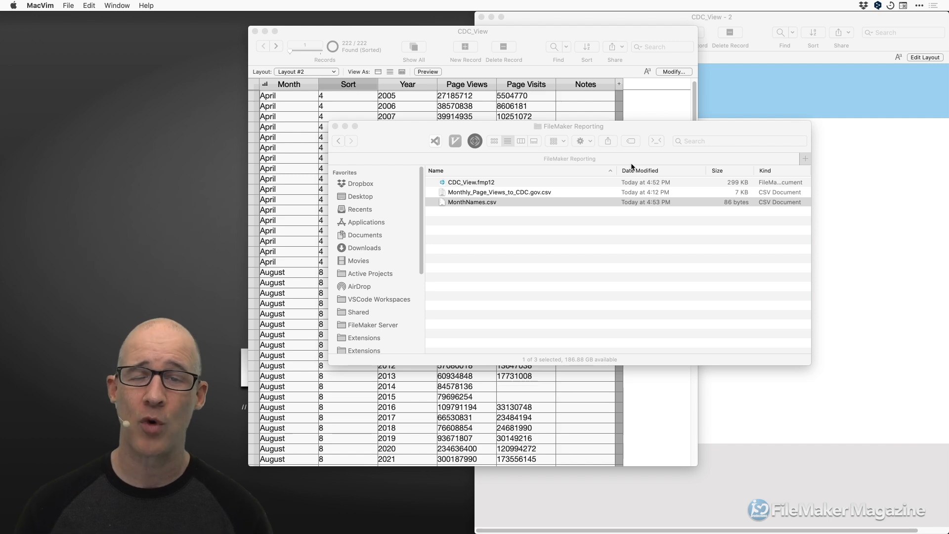
Switch back to the CDC_View database in FileMaker Pro and open the Month Names value list for editing
left_click(649, 105)
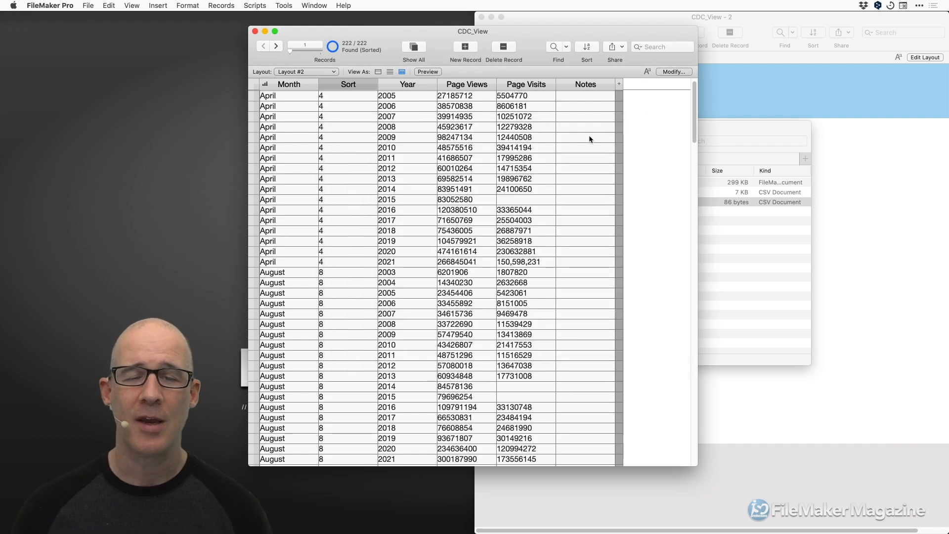
left_click(87, 6)
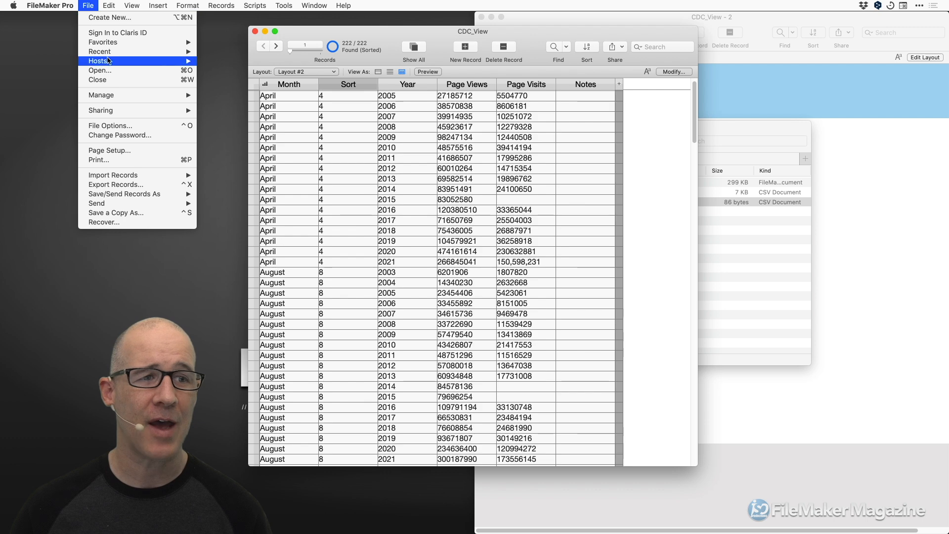
mouse_move(129, 95)
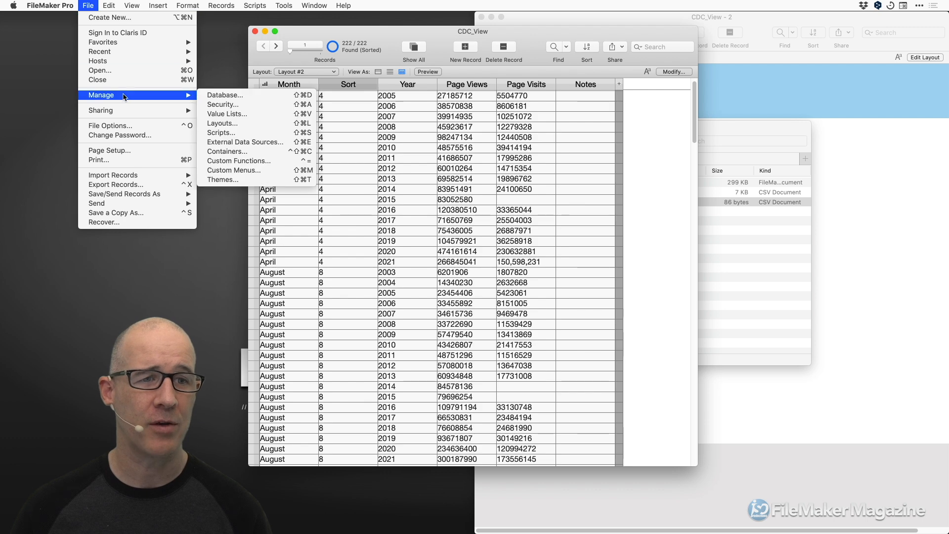
left_click(242, 115)
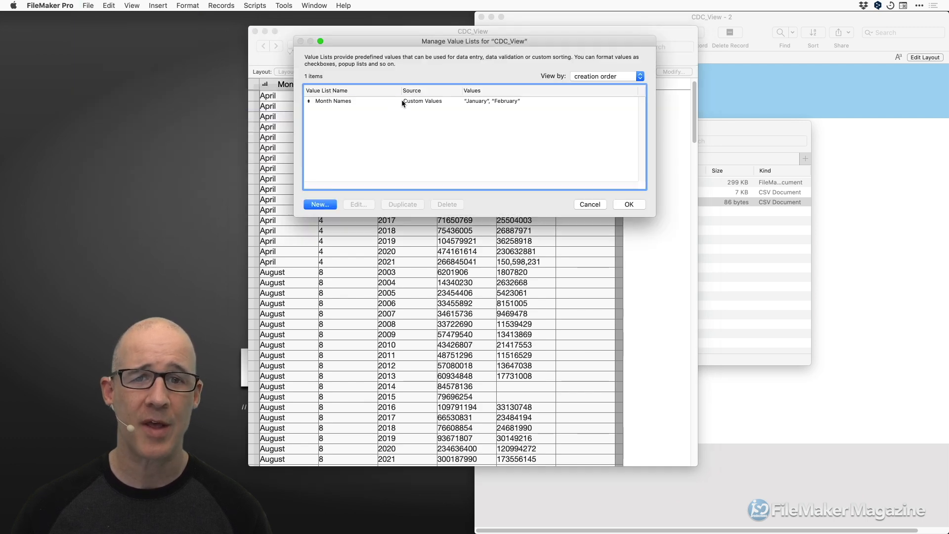
double_click(401, 101)
Replace the custom values of the Month Names list with all twelve months from January to December in calendar order and save the value lists
left_click_drag(469, 42, 524, 58)
left_click(483, 174)
key("super+a")
key("super+v")
left_click_drag(638, 271, 684, 357)
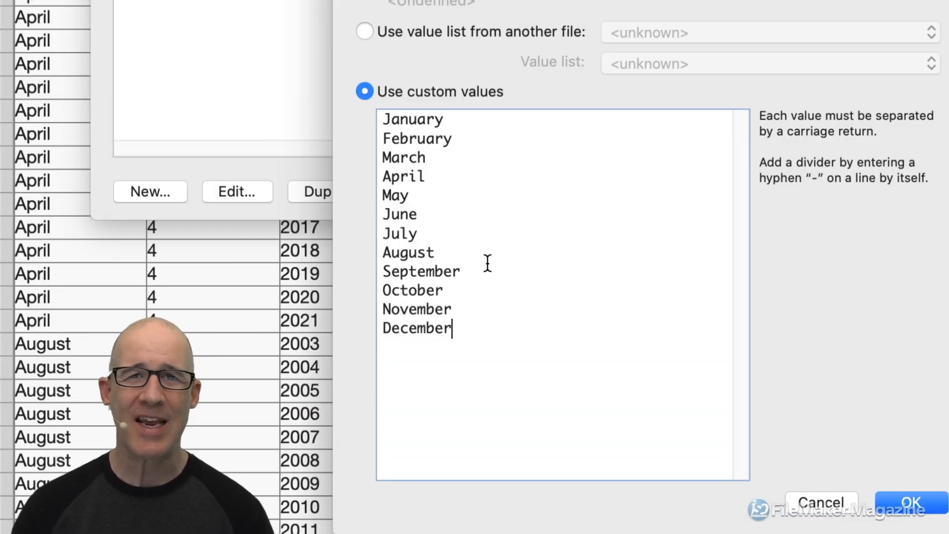
left_click_drag(453, 327, 383, 117)
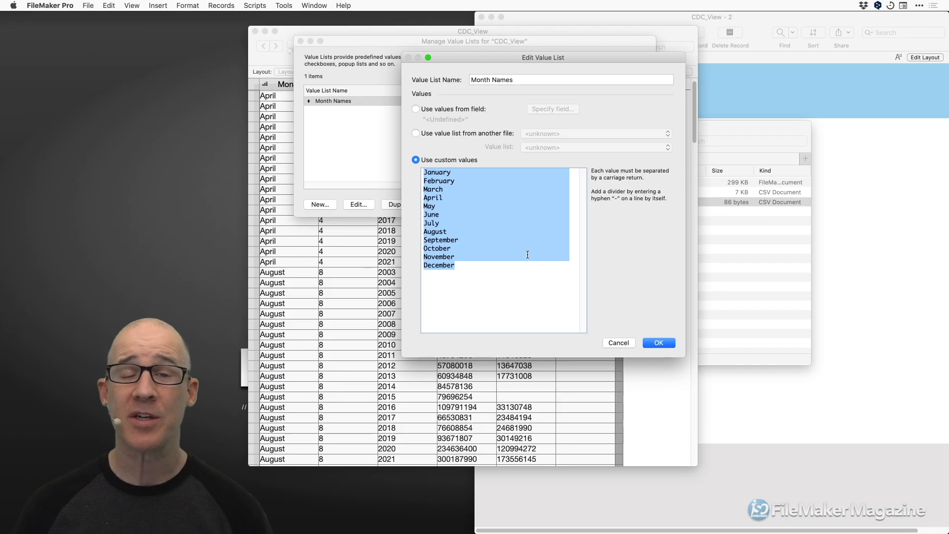
left_click(659, 343)
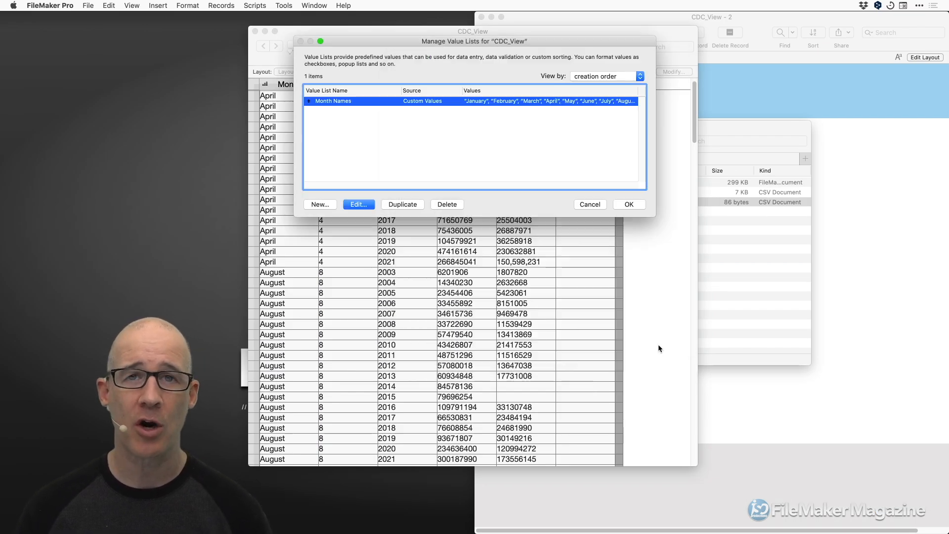
left_click(624, 205)
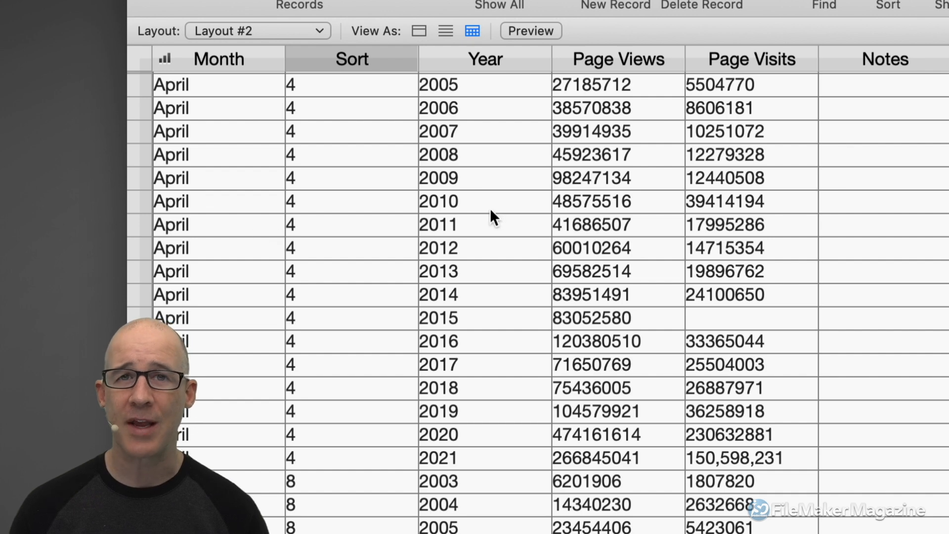
Change the record sort order to Year first and Month second, replacing the existing Month-only sort
key("super+s")
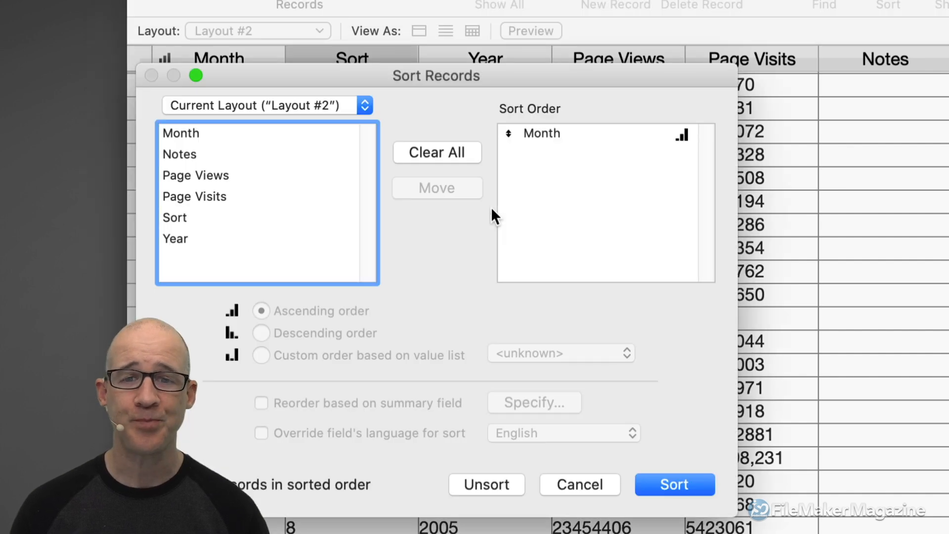
left_click_drag(539, 85, 633, 52)
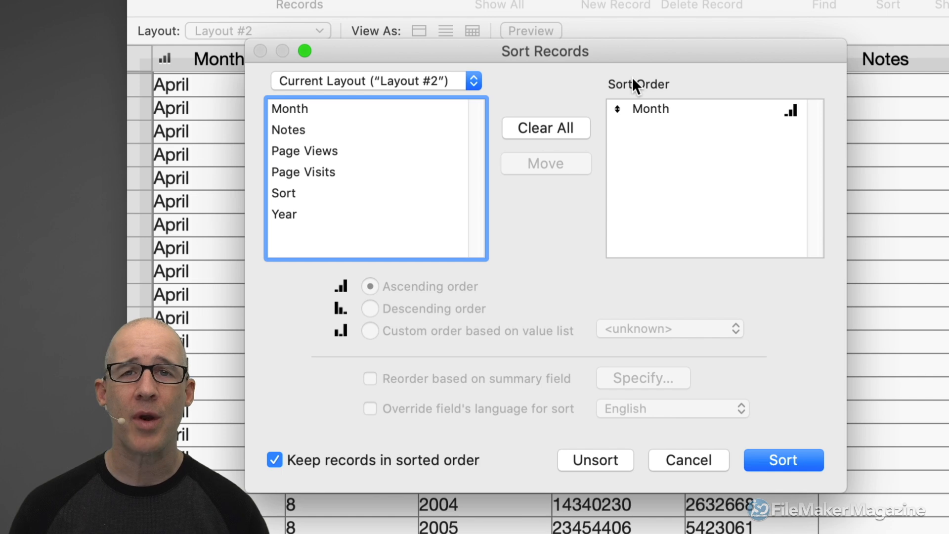
left_click(640, 112)
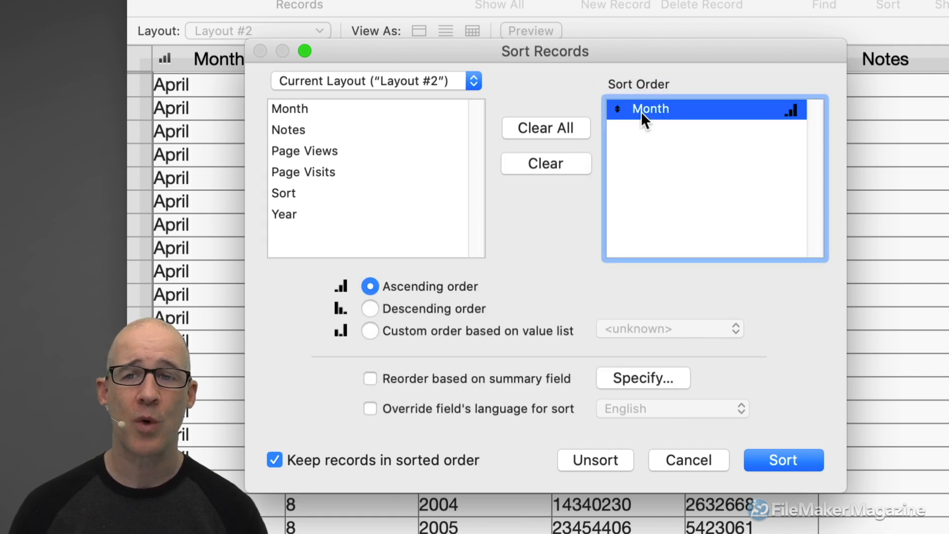
left_click(640, 111)
double_click(330, 216)
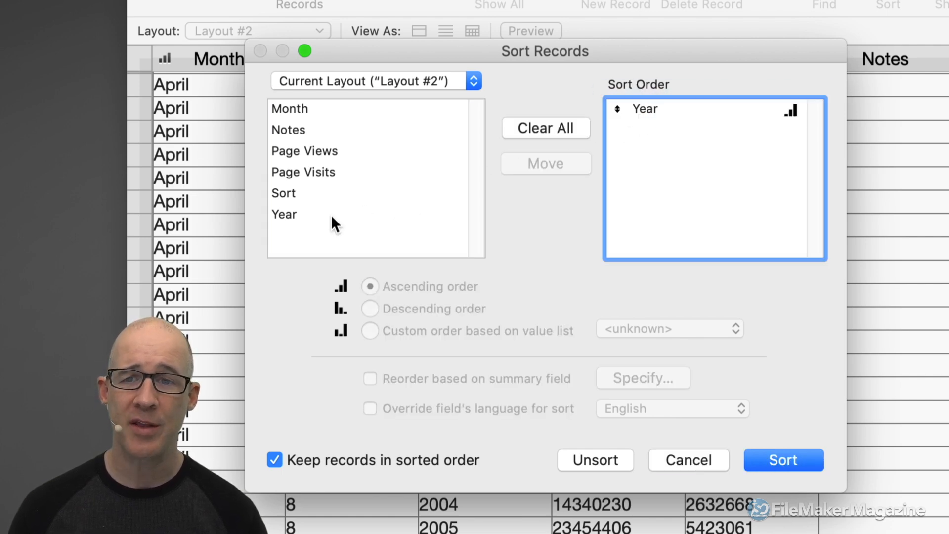
left_click(319, 111)
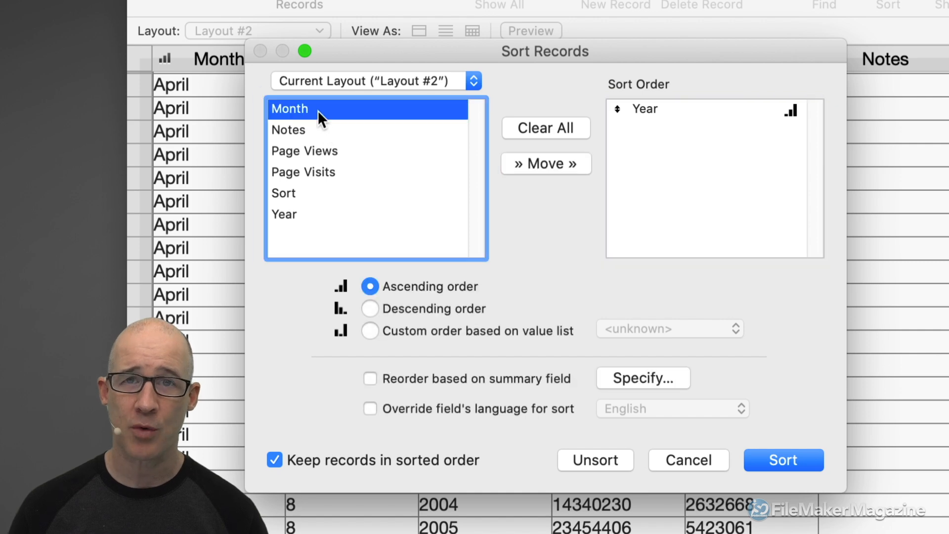
double_click(318, 111)
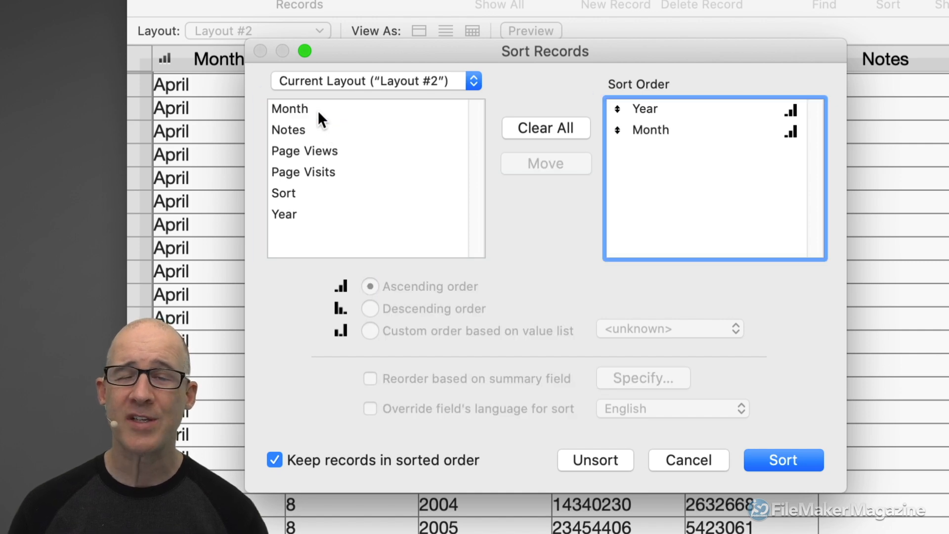
Give Month a custom sort order based on the Month Names value list and sort the records
left_click(650, 131)
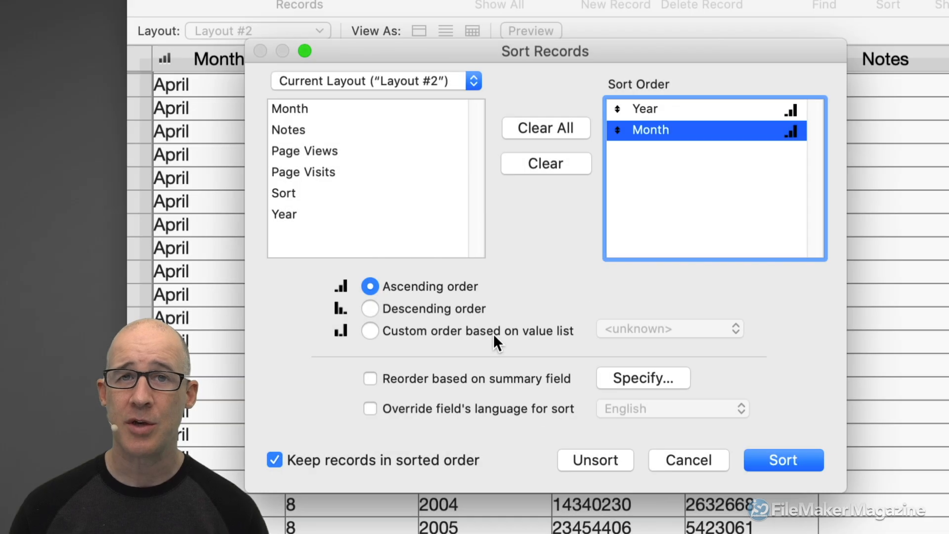
left_click(371, 330)
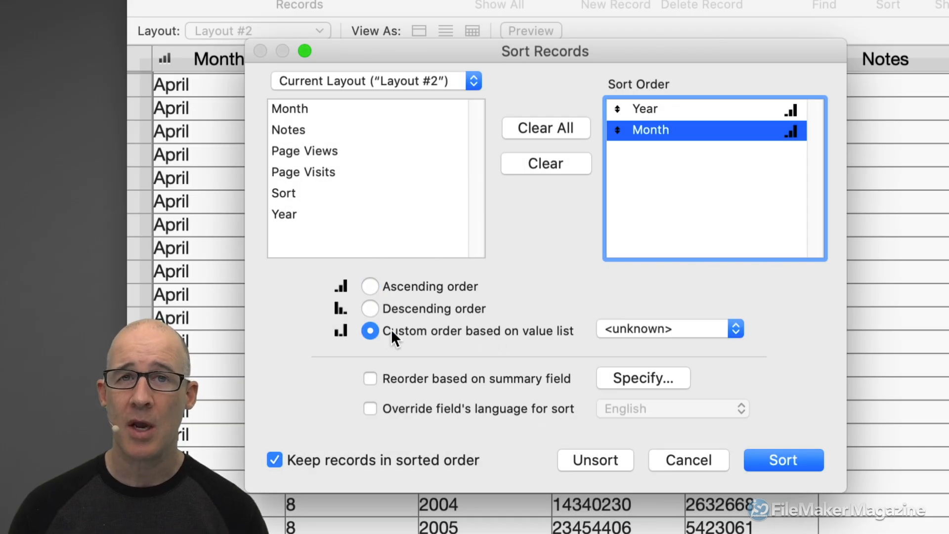
left_click(652, 330)
left_click(651, 329)
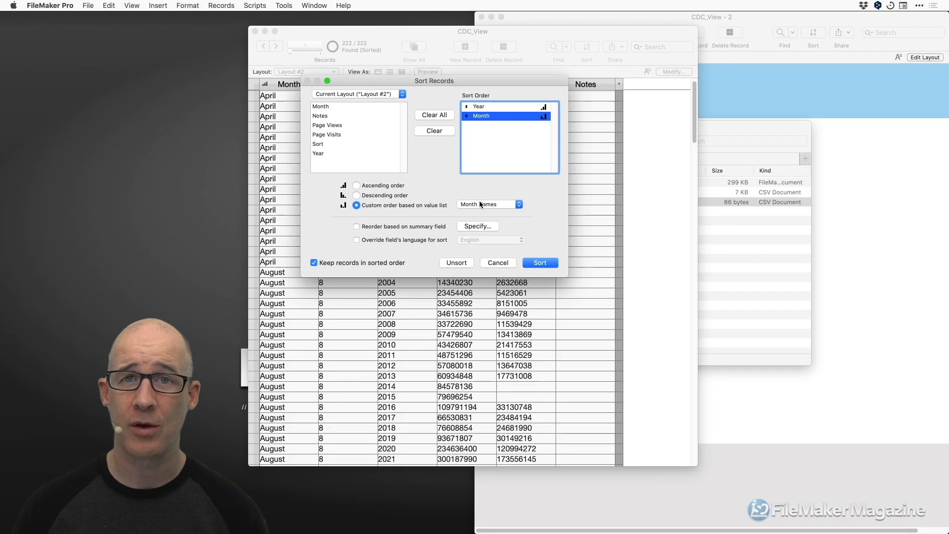
left_click(783, 459)
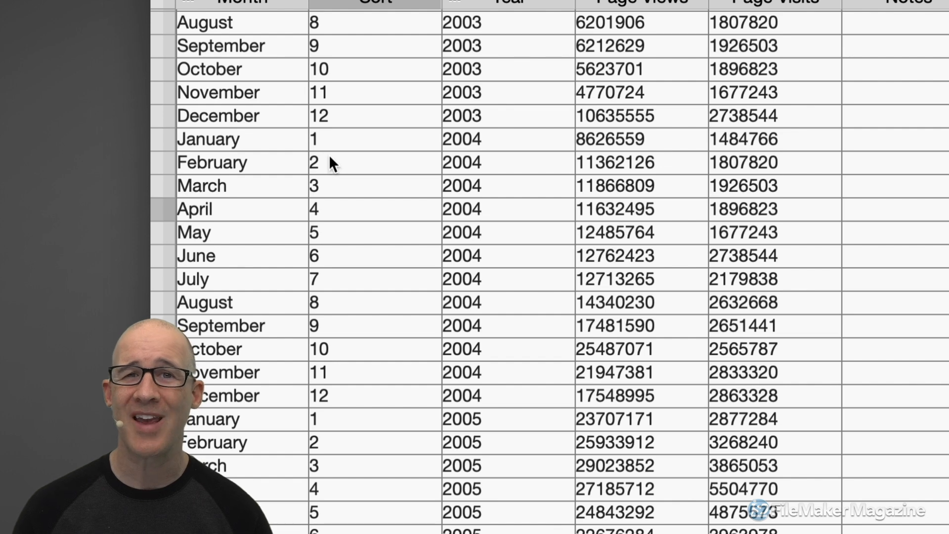
Place the sorted table window beside the CDC_View - 2 window and display that window's Report layout in List View
left_click(459, 141)
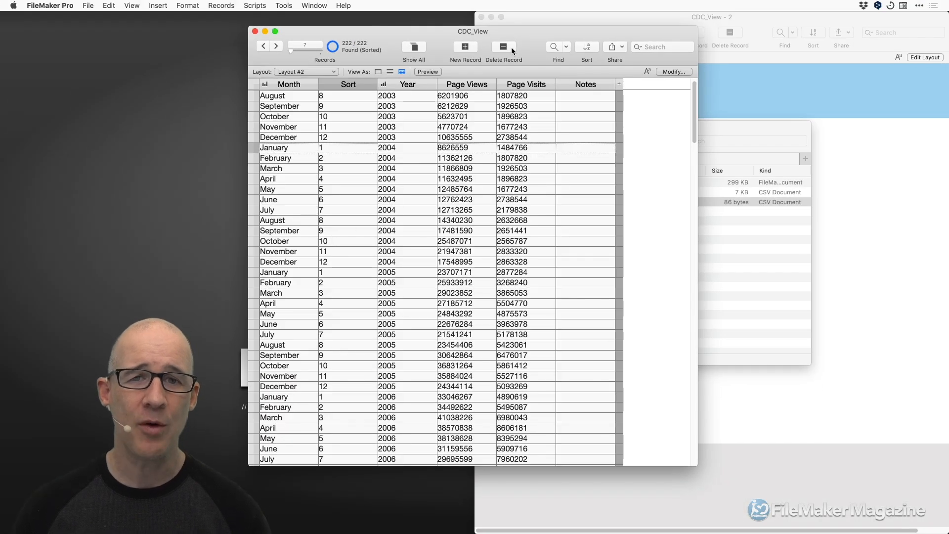
left_click_drag(524, 32, 94, 180)
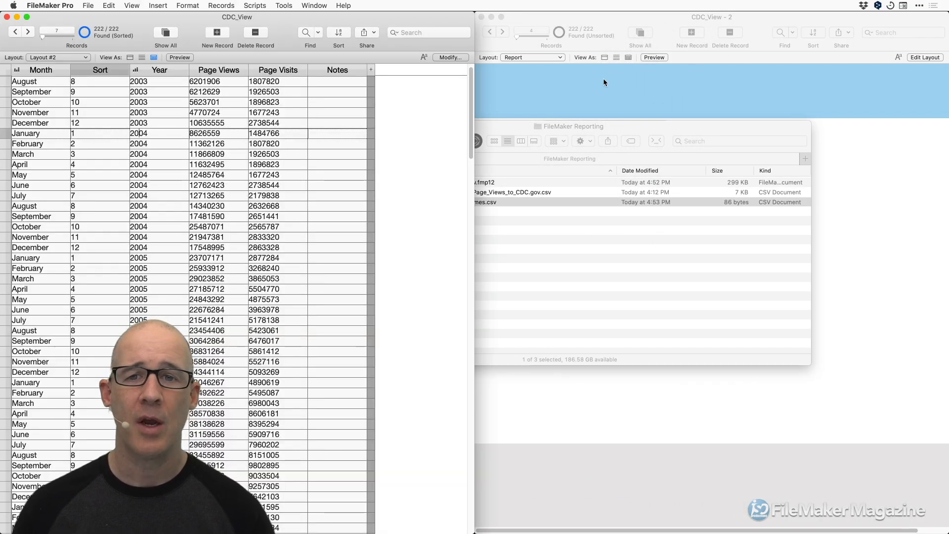
left_click(603, 83)
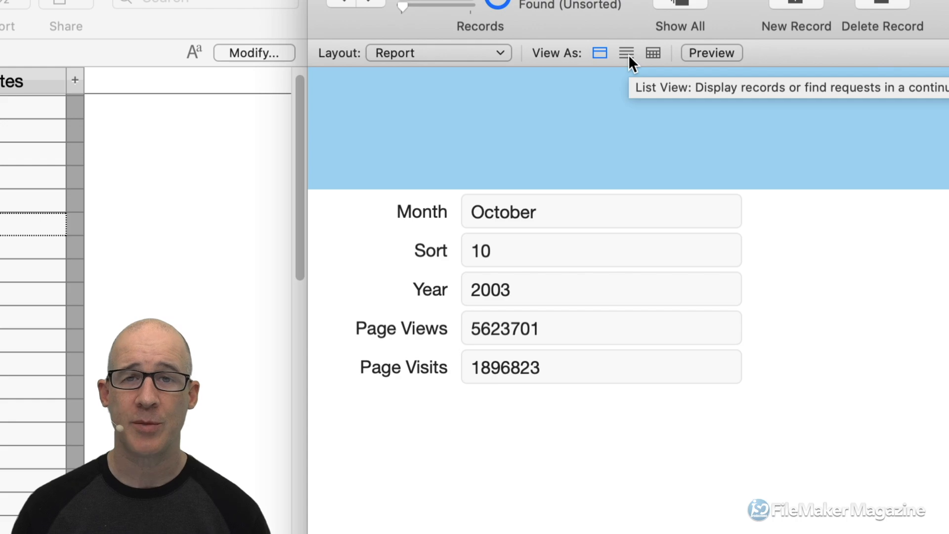
left_click(627, 52)
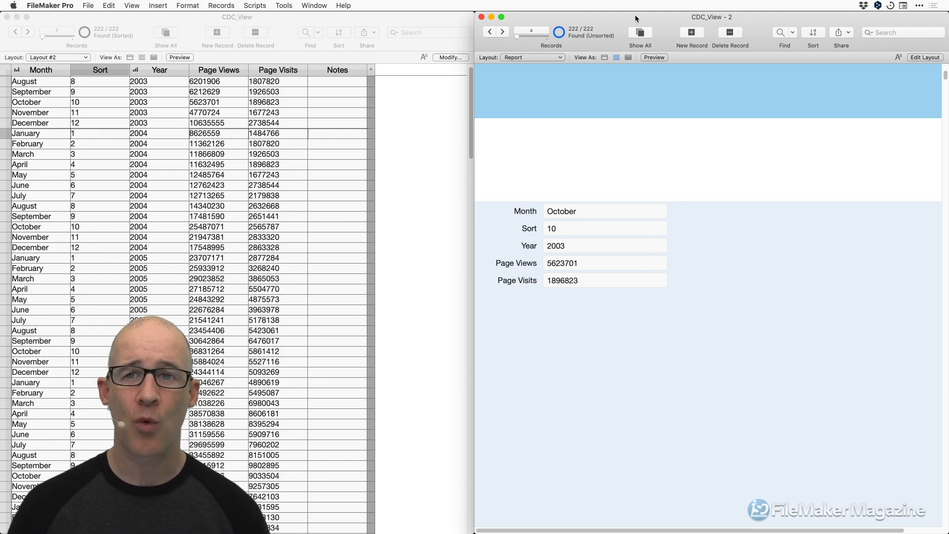
Tidy the workspace by minimizing the Finder window and shrinking the Report window over the data table, and enter Layout mode
double_click(634, 15)
left_click_drag(630, 17, 487, 19)
left_click(565, 126)
key("super+m")
left_click_drag(476, 57, 506, 54)
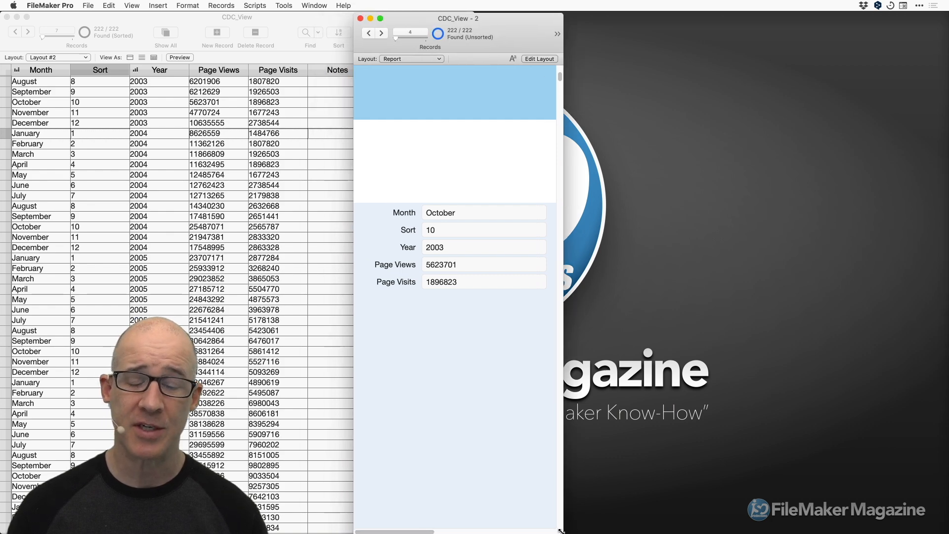
left_click_drag(561, 530, 704, 464)
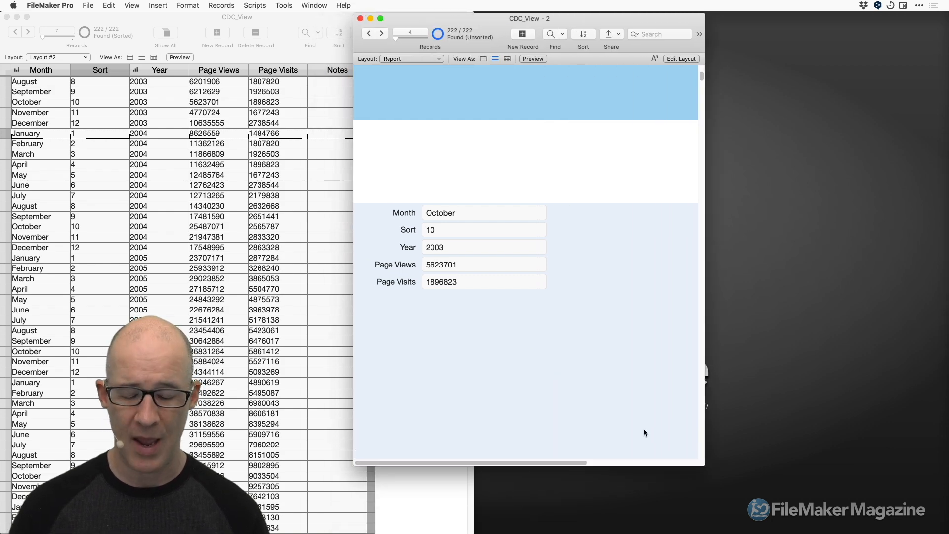
key("super+l")
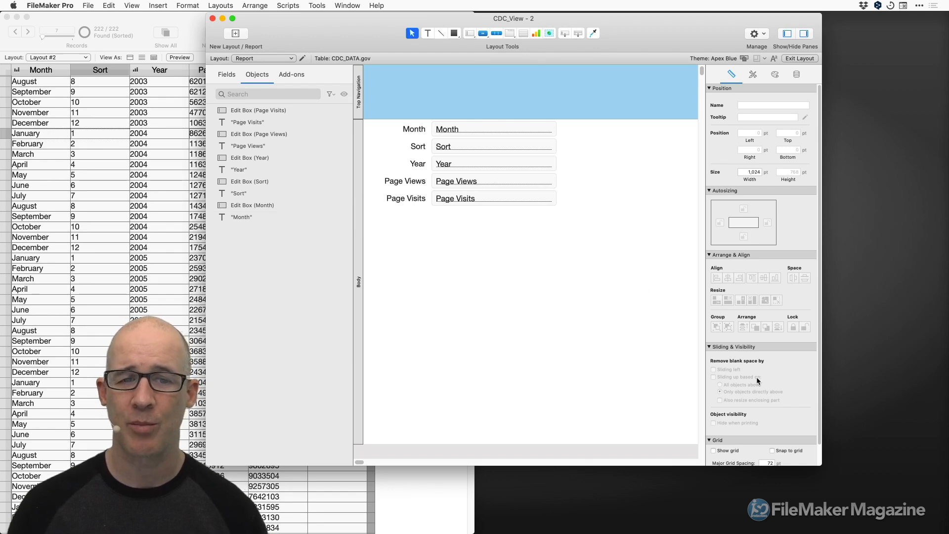
Delete all the fields and labels from the Report layout's Body, and reposition and widen the layout window
left_click_drag(821, 466, 857, 484)
left_click_drag(567, 246, 388, 112)
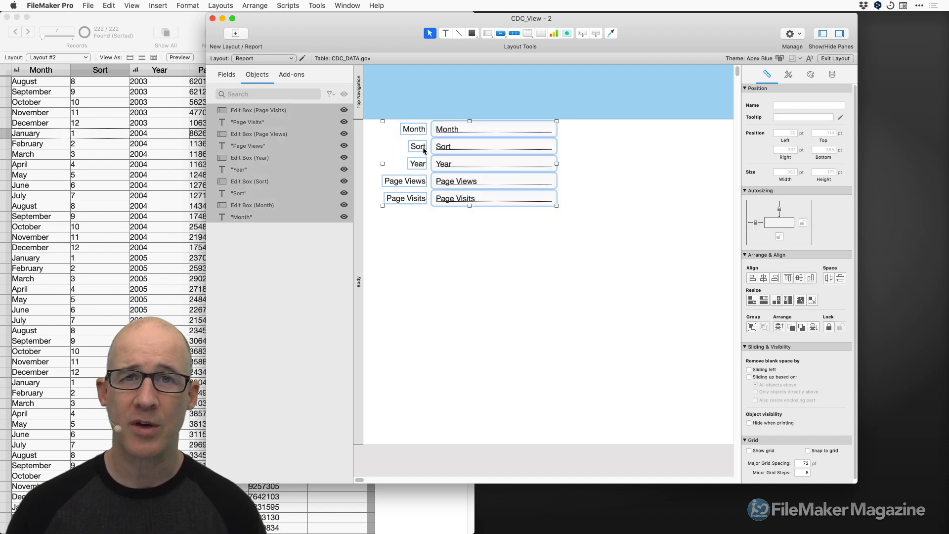
key("Delete")
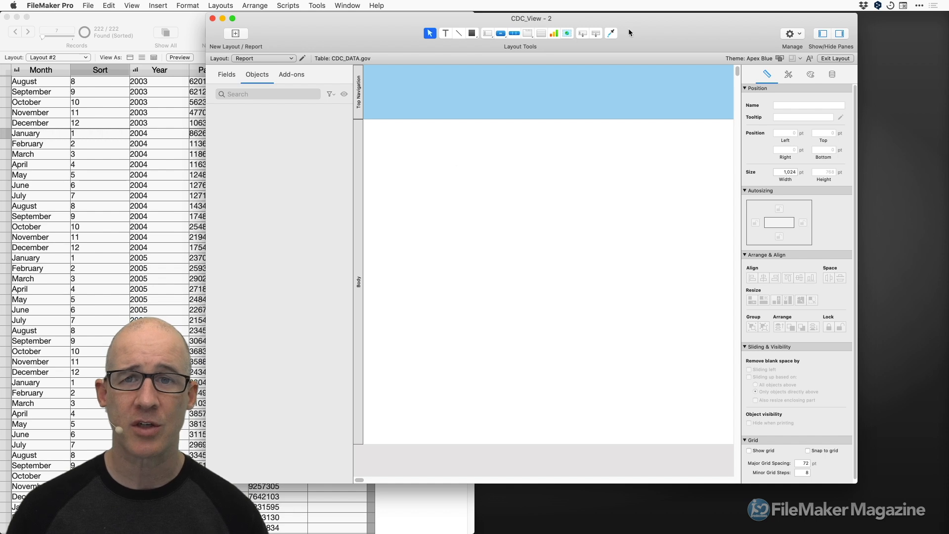
left_click_drag(618, 29, 573, 29)
left_click_drag(811, 484, 889, 472)
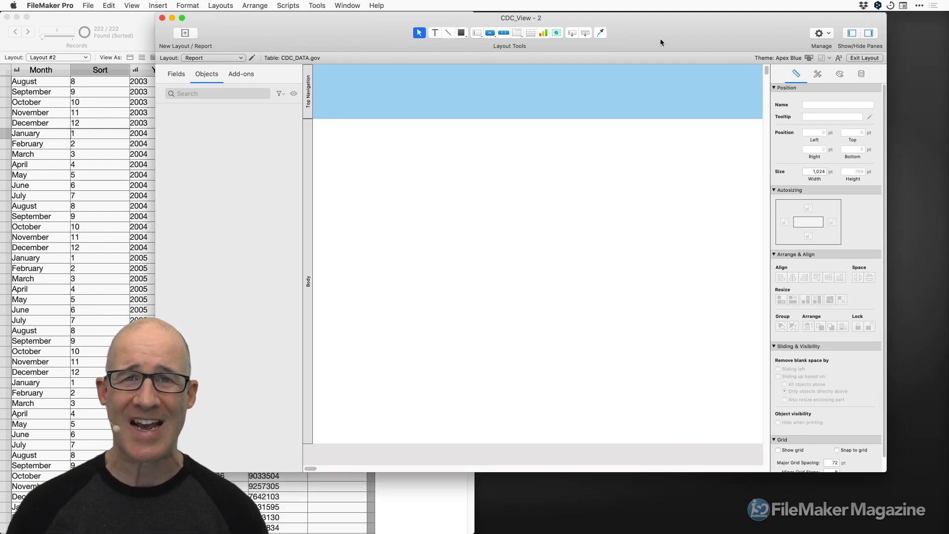
left_click_drag(662, 38, 657, 39)
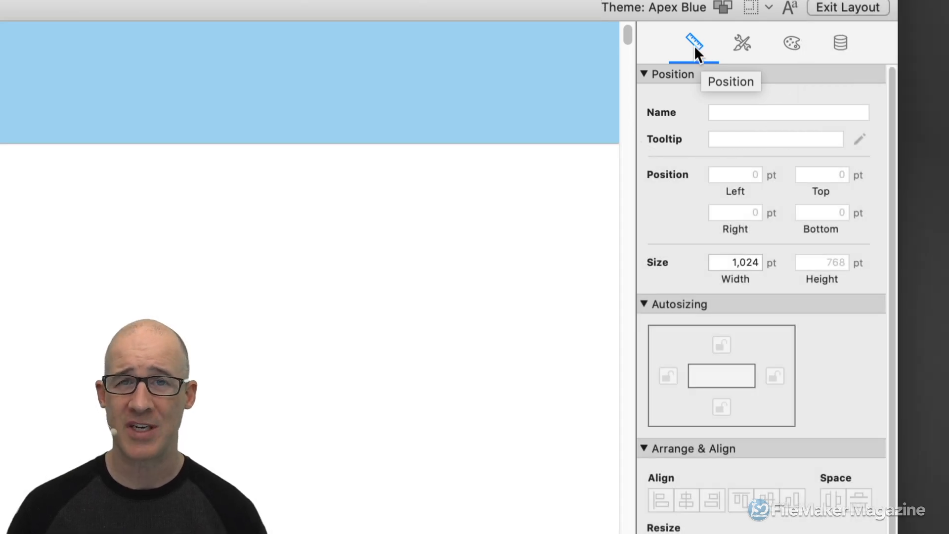
Cycle the measurement units through centimetres and points to inches, and set the Report layout's width to 8.5 in
left_click(771, 176)
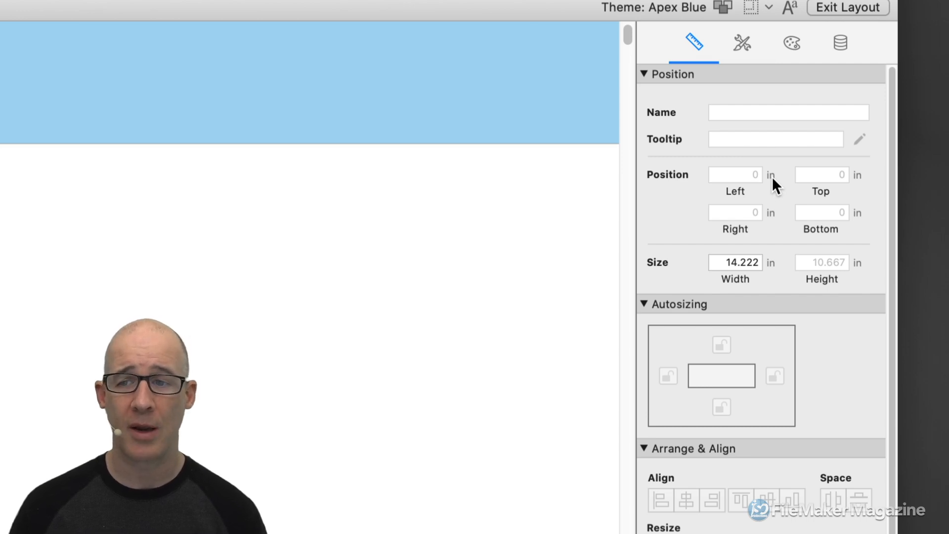
left_click(772, 176)
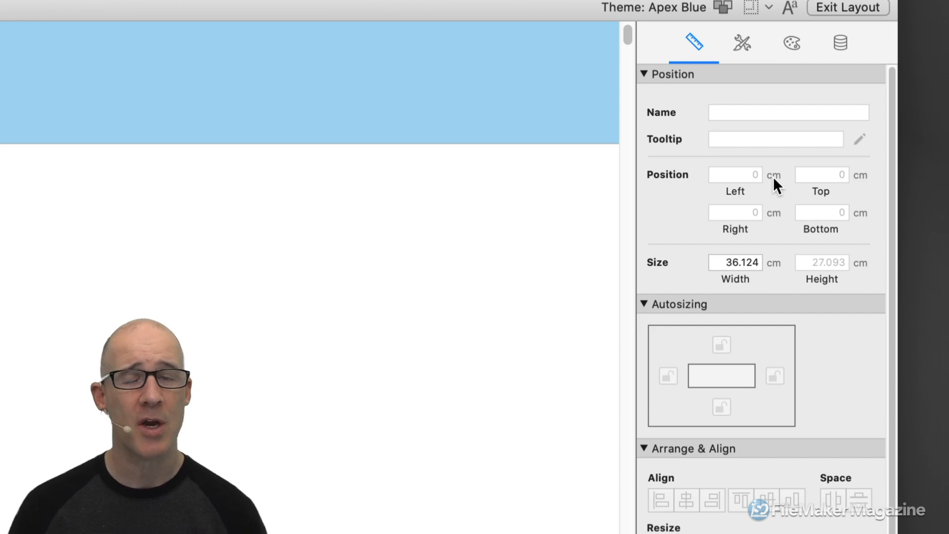
left_click(773, 176)
left_click(773, 177)
left_click(773, 177)
left_click(773, 177)
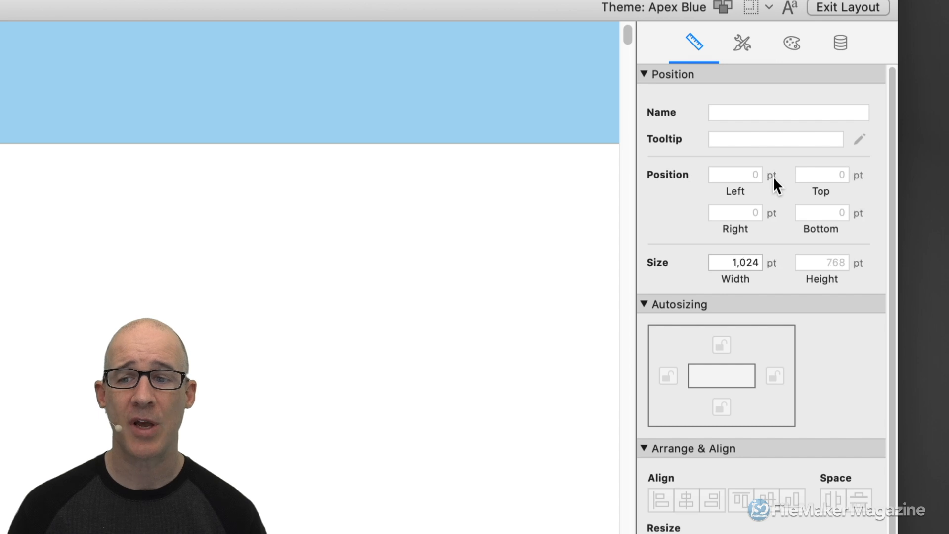
left_click(773, 177)
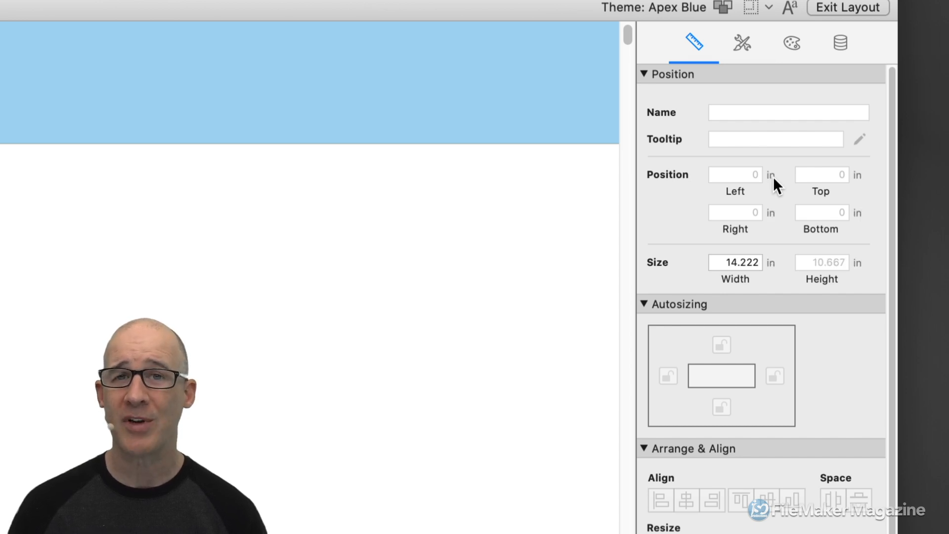
left_click(731, 261)
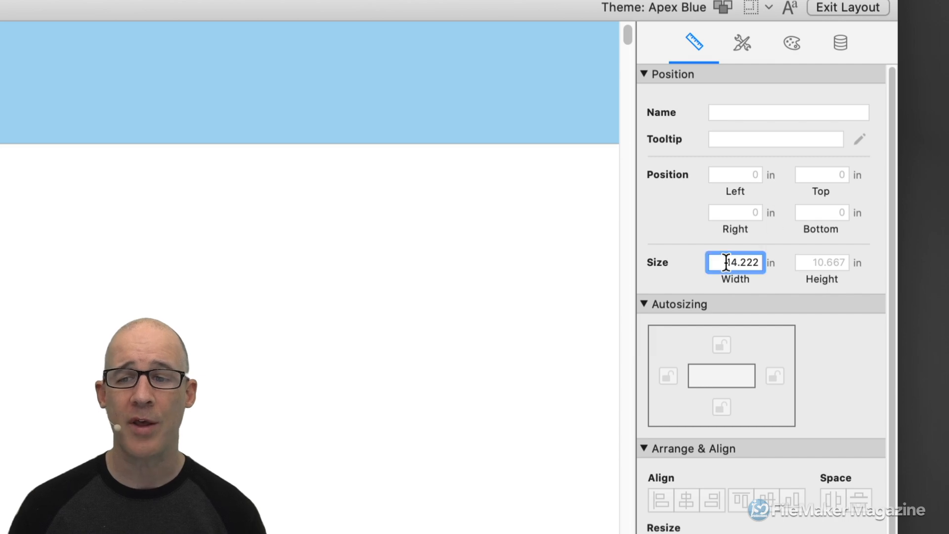
type("8.5")
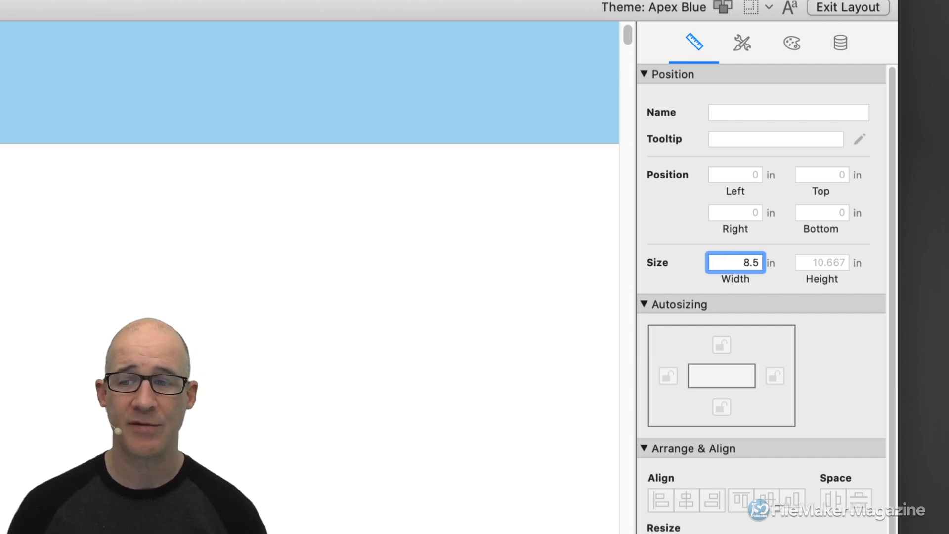
key("Return")
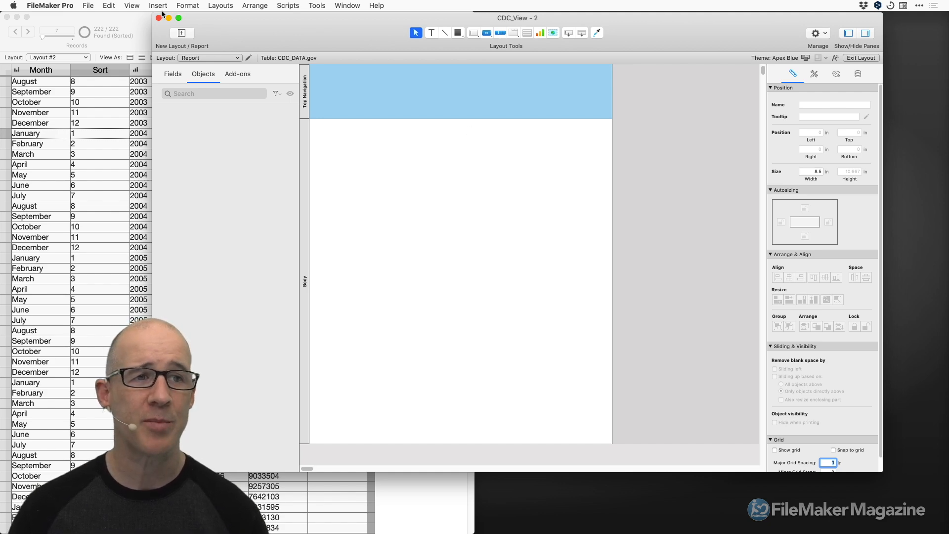
Show the layout rulers and cycle their units through centimetres and points back to inches
left_click(131, 6)
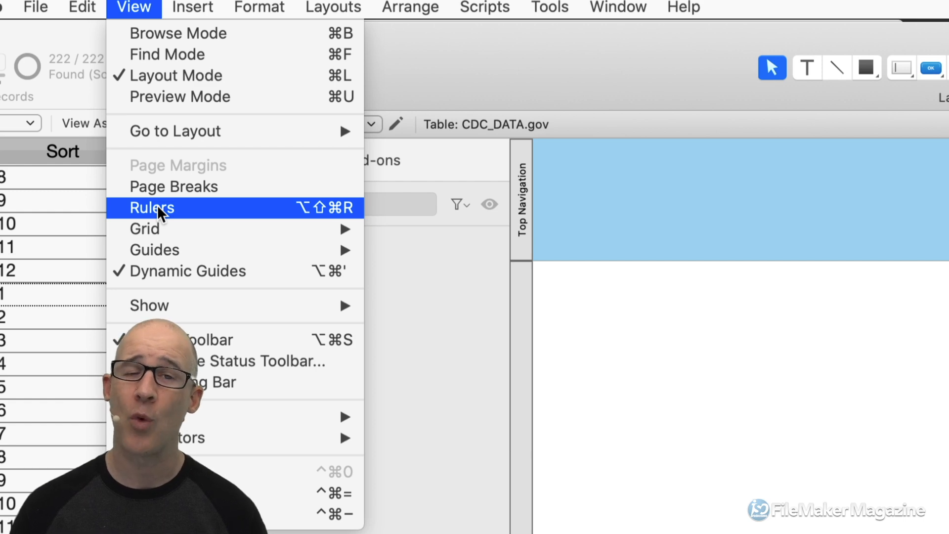
left_click(173, 210)
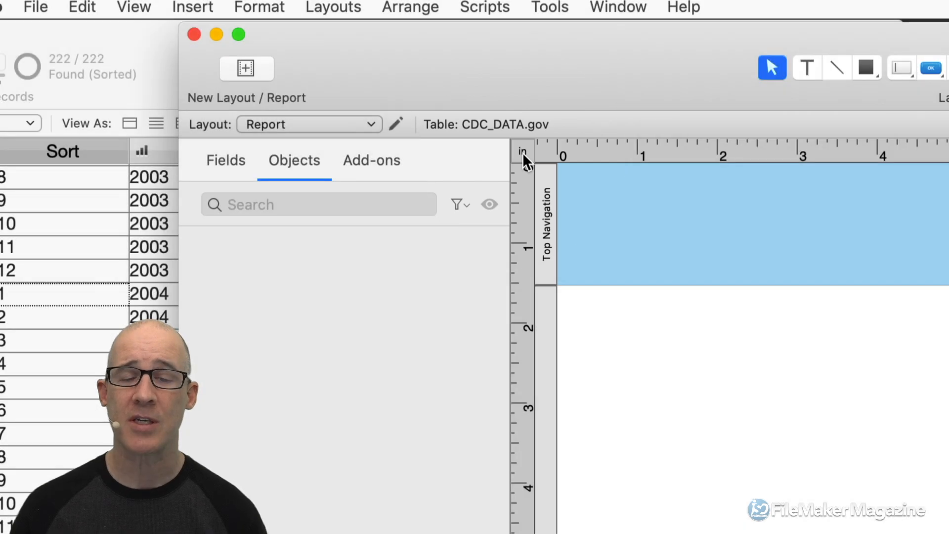
left_click(523, 152)
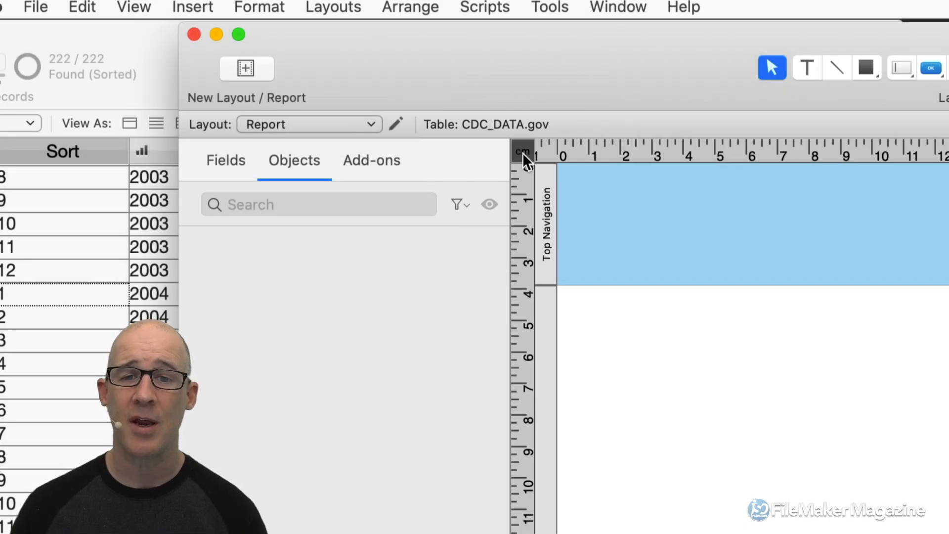
left_click(523, 152)
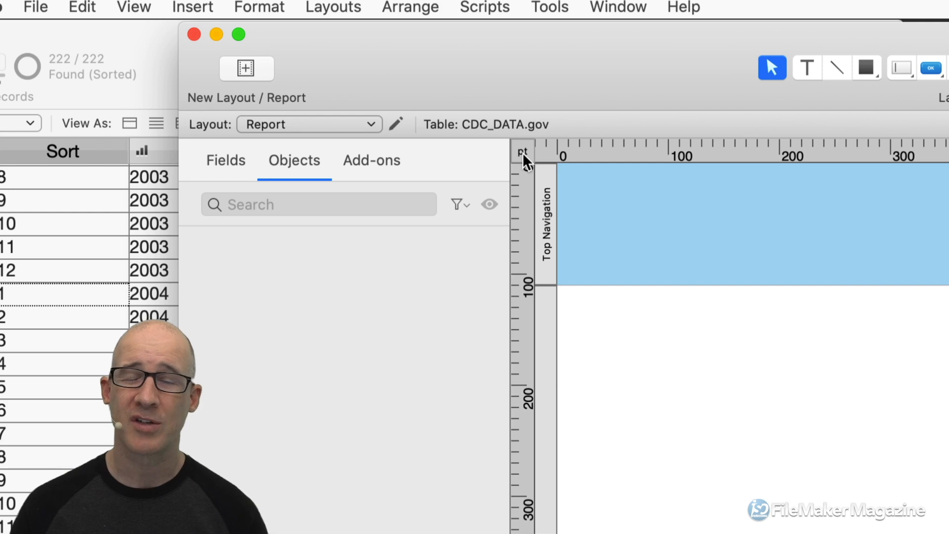
left_click(523, 153)
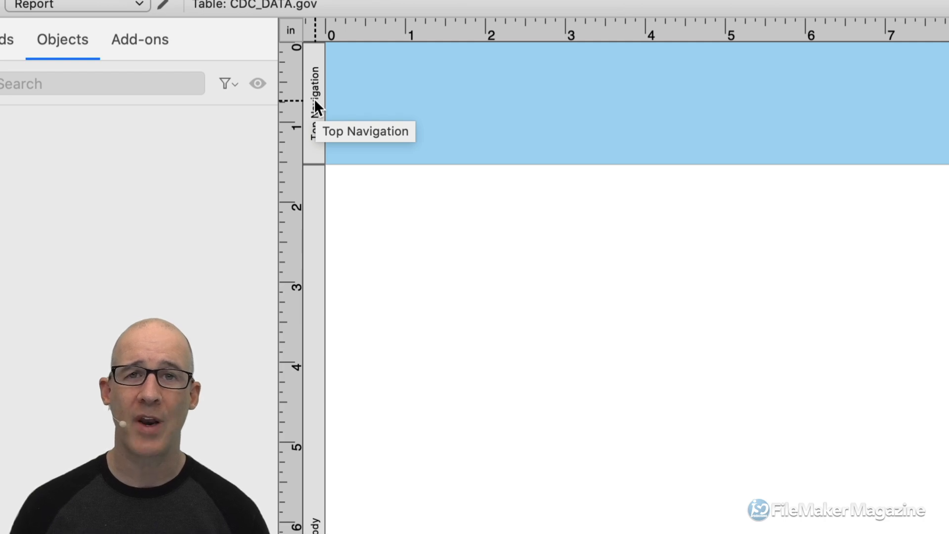
Change the layout's Top Navigation part into a Header part
left_click(315, 102)
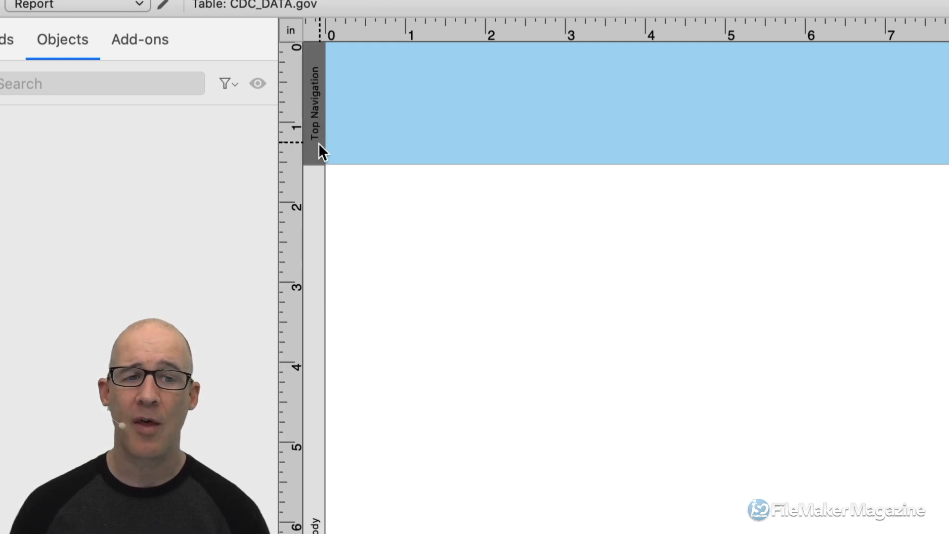
left_click(314, 186)
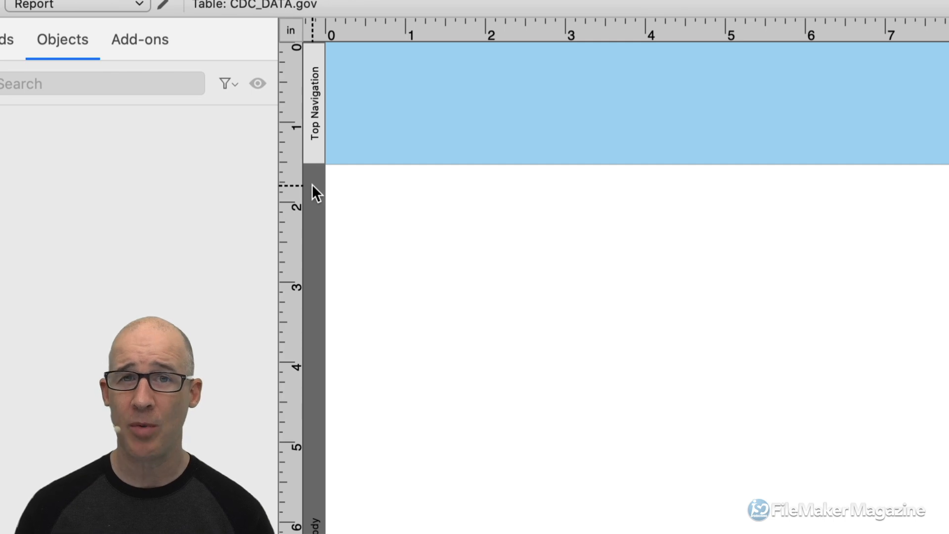
double_click(316, 112)
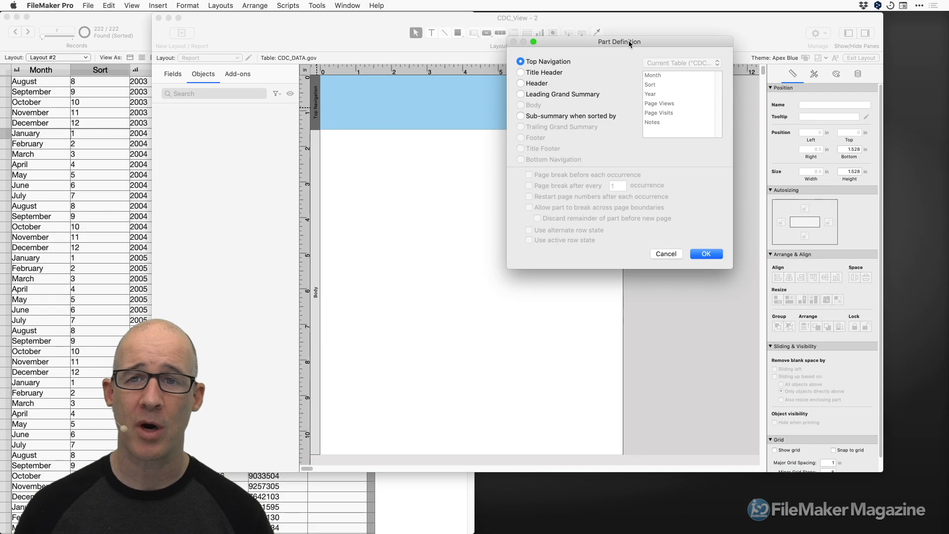
left_click_drag(628, 41, 478, 68)
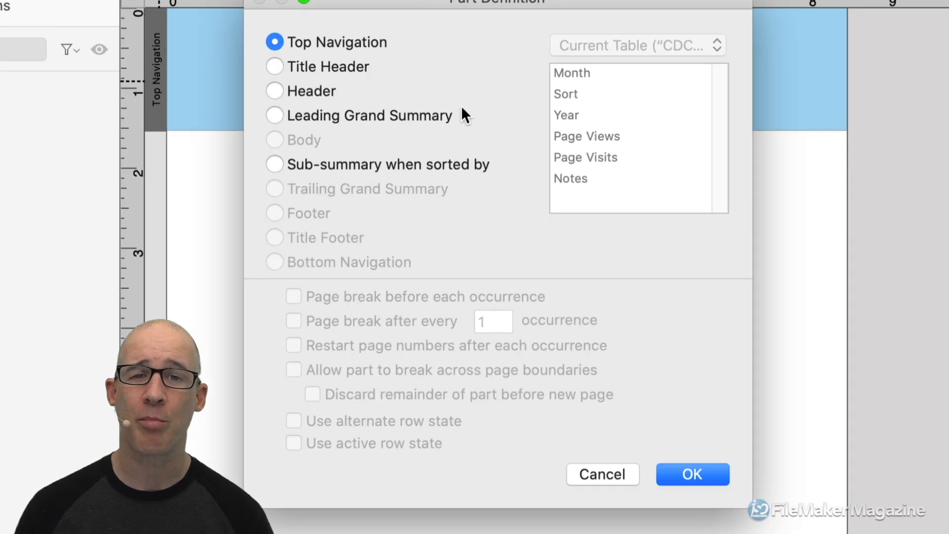
left_click_drag(504, 1, 519, 18)
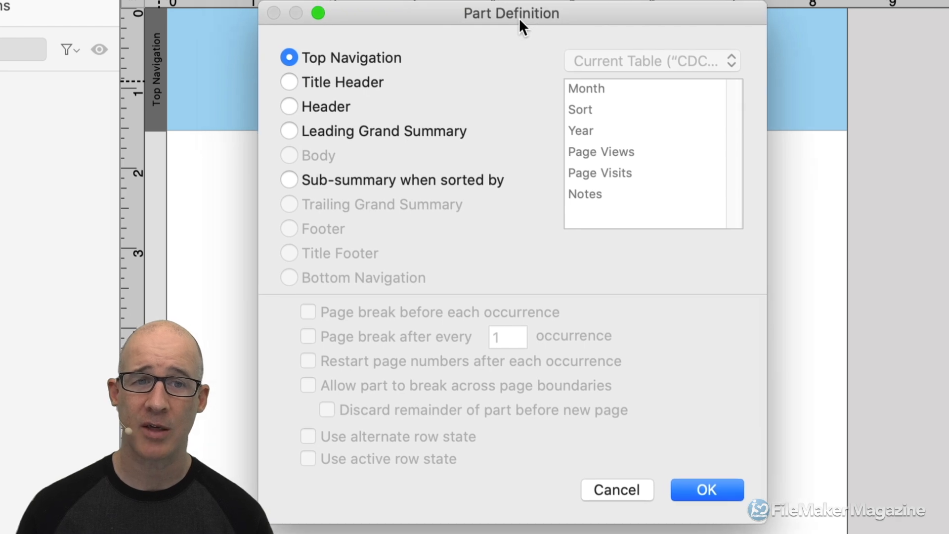
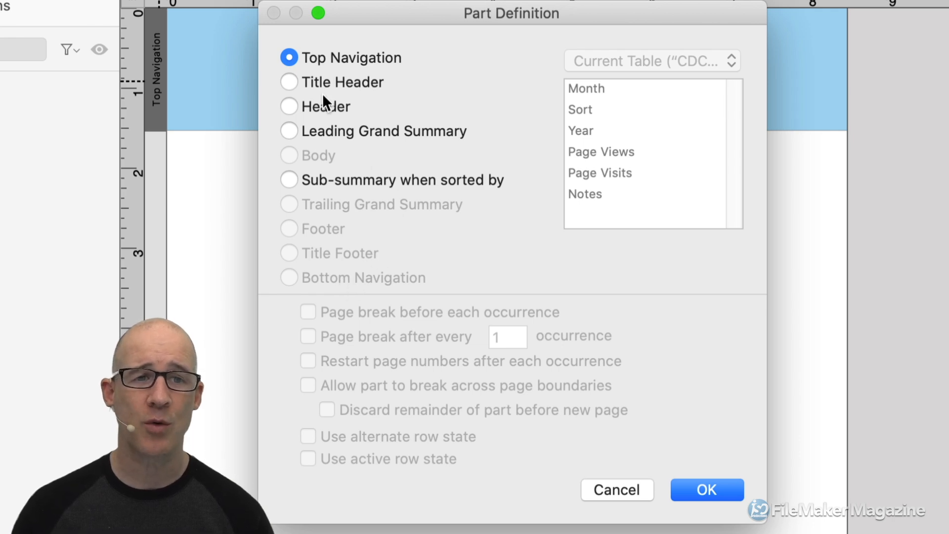
left_click(315, 106)
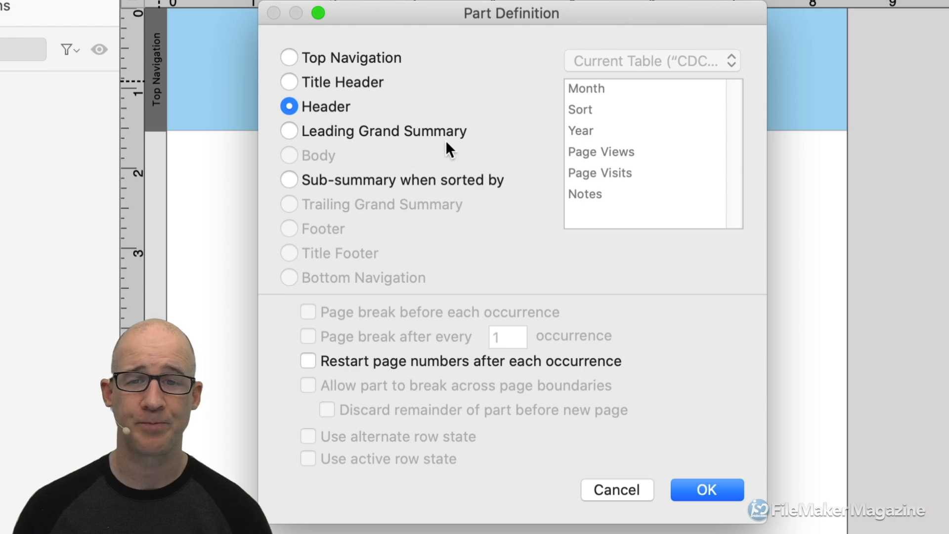
left_click_drag(561, 17, 628, 17)
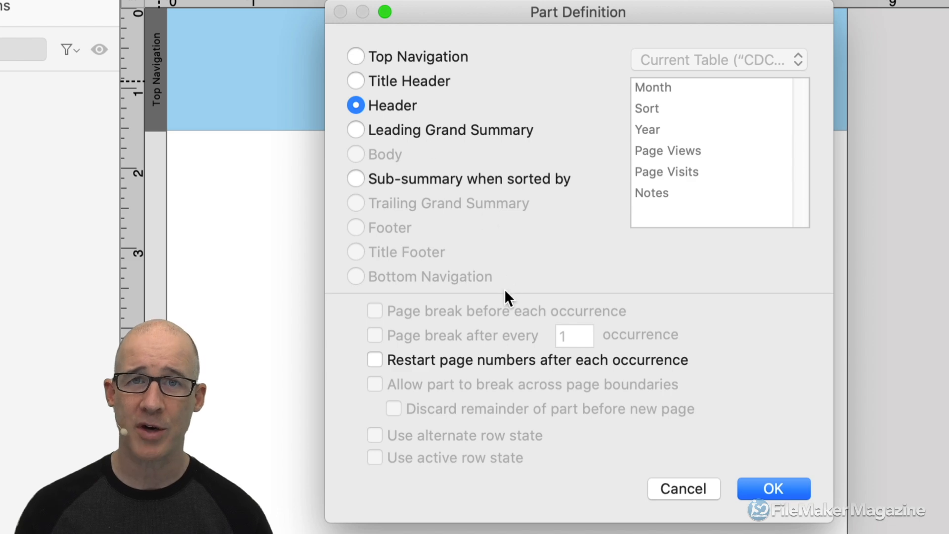
left_click(774, 486)
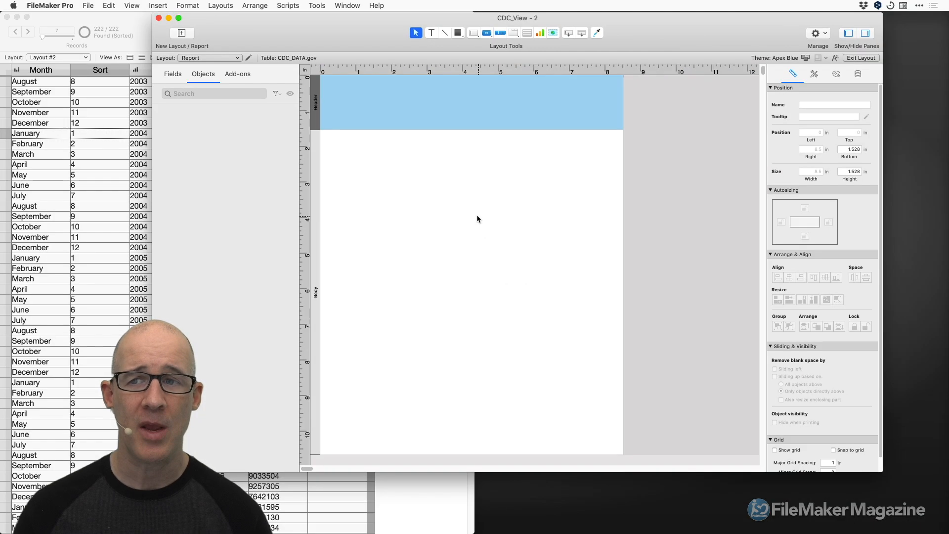
Apply the White style to the Header part and shrink the Body part to about 0.7 in high
left_click(814, 74)
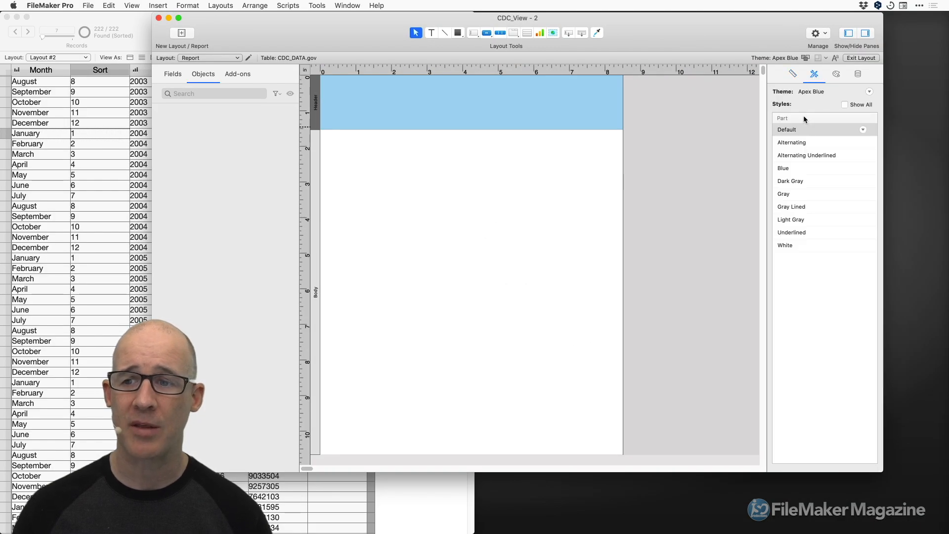
left_click(791, 246)
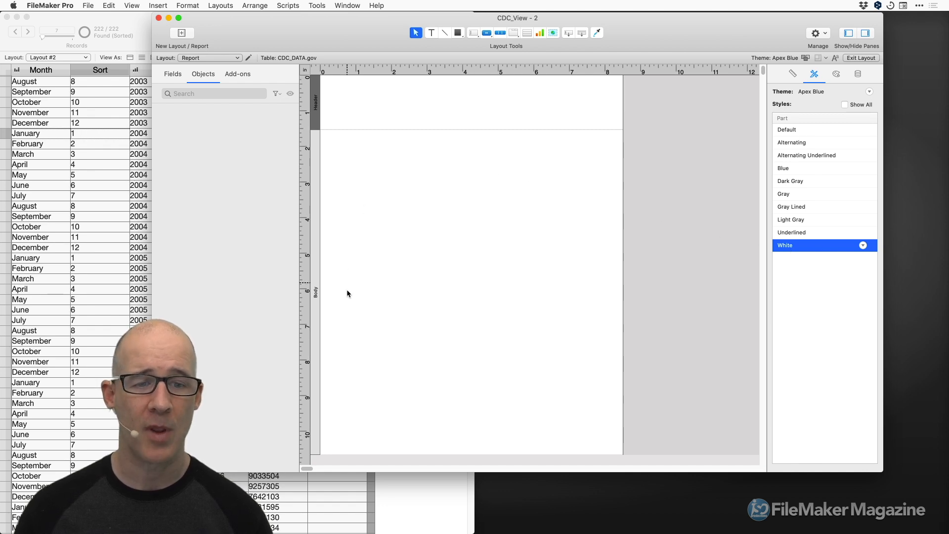
left_click(346, 454)
left_click_drag(345, 454, 411, 159)
left_click_drag(525, 24, 580, 32)
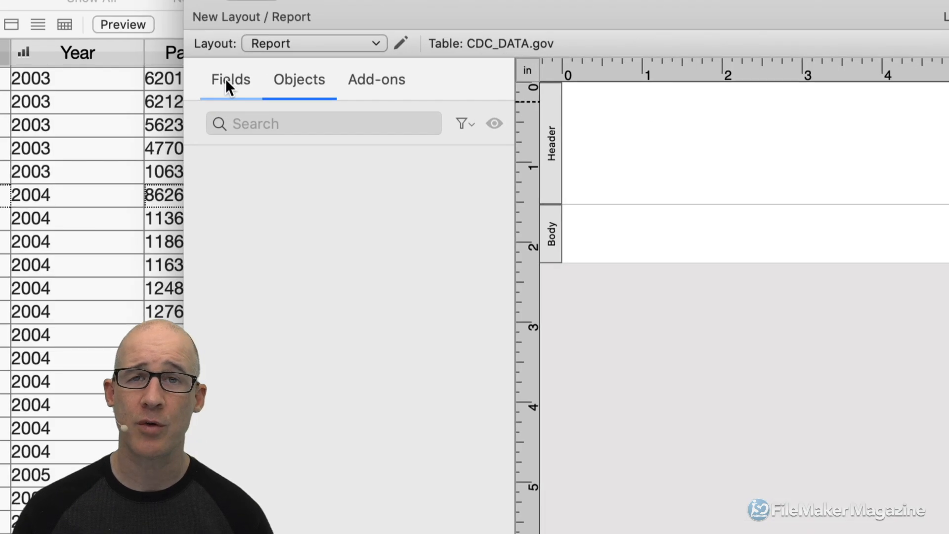
Select the Month, Year, Page Views, Page Visits and Notes fields of CDC_DATA.gov for placement, leaving out Sort
left_click(225, 79)
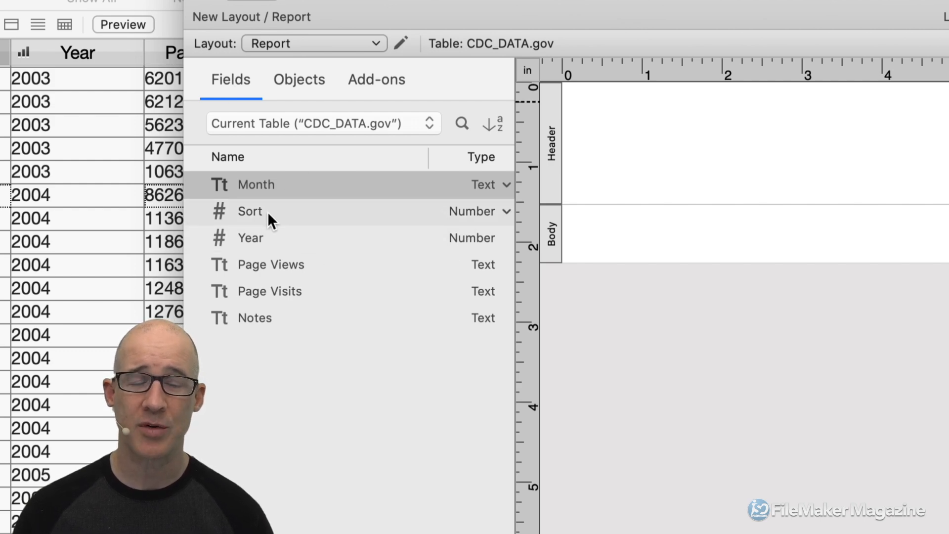
left_click(272, 238, "super")
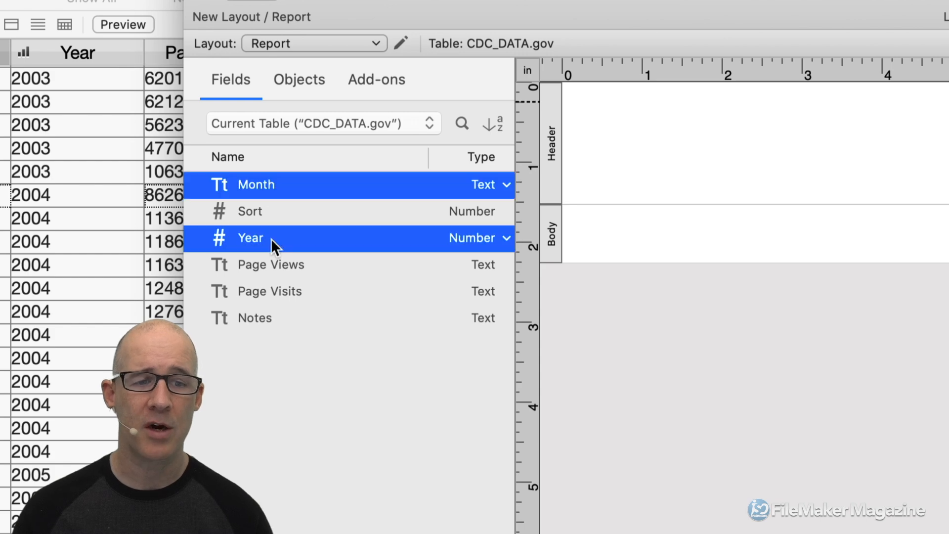
left_click(289, 271, "super")
left_click(295, 288, "super")
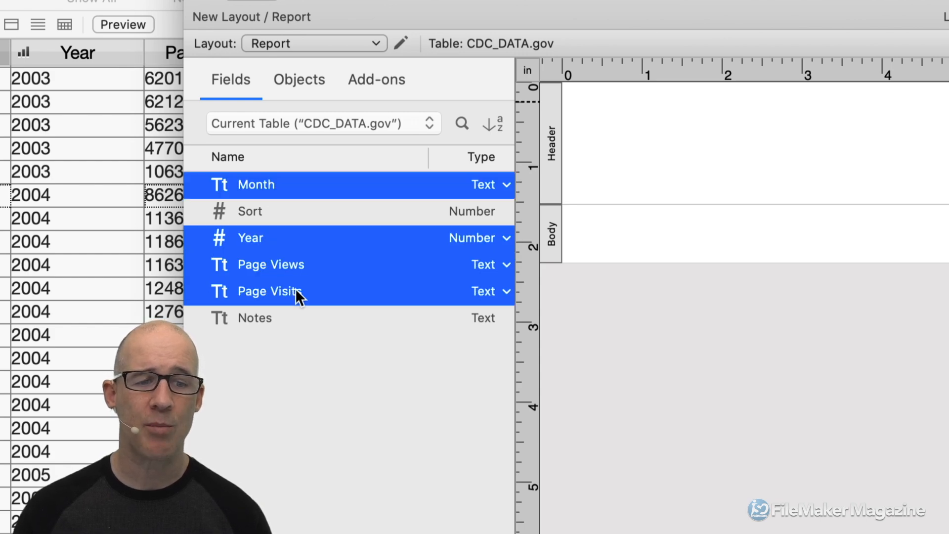
left_click(288, 311, "super")
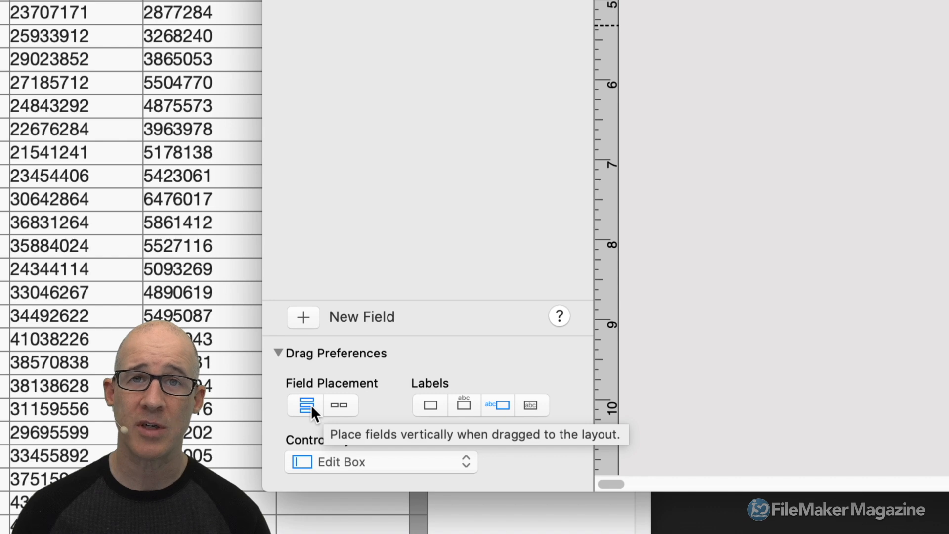
Set the field placement preferences to horizontal, without labels, using the Edit Box control style
left_click(338, 405)
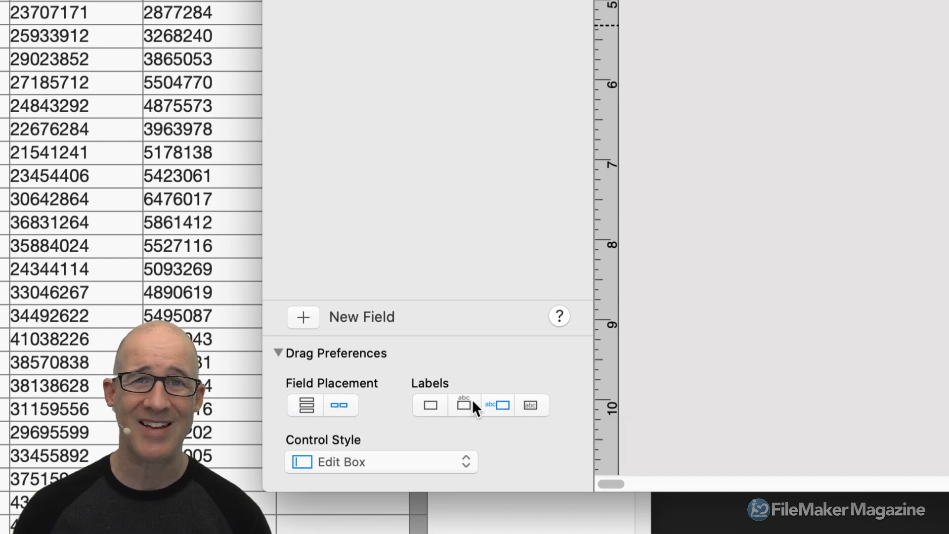
left_click(426, 405)
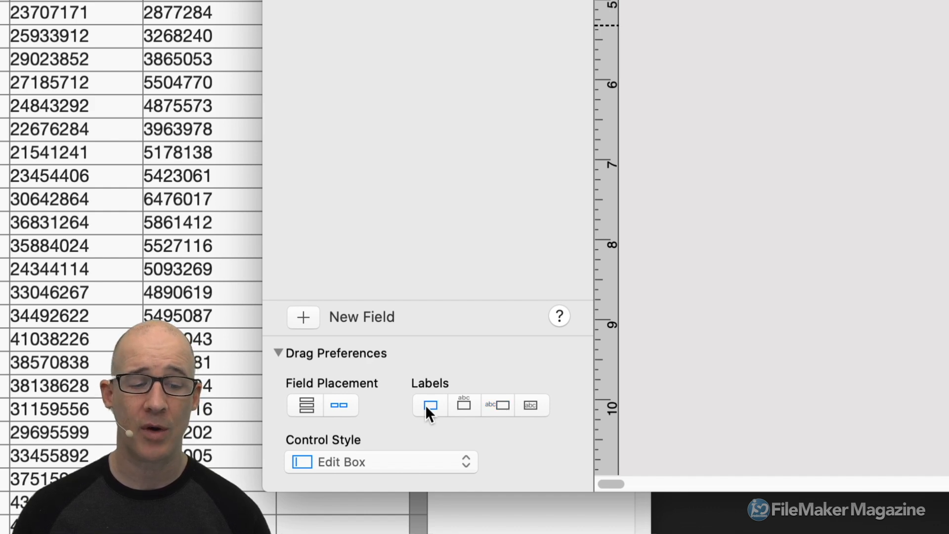
left_click(400, 464)
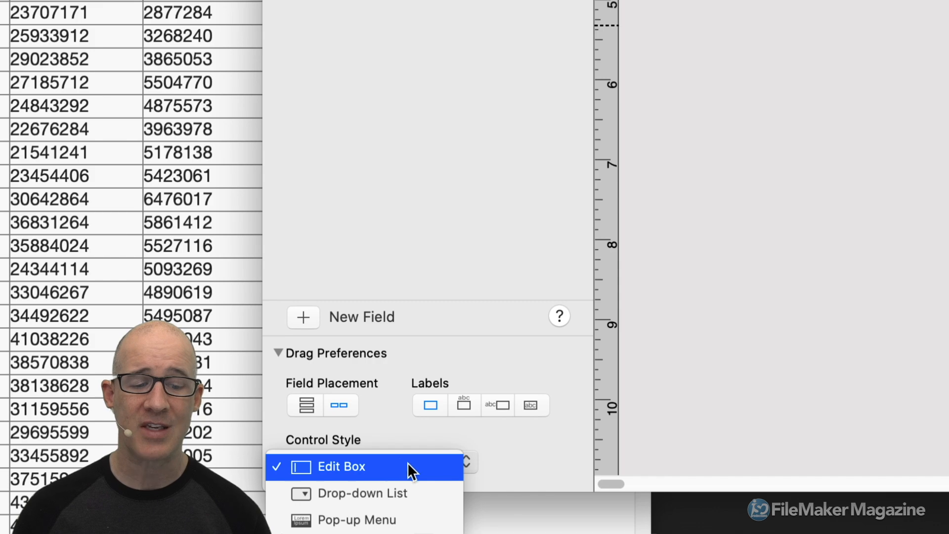
left_click(517, 459)
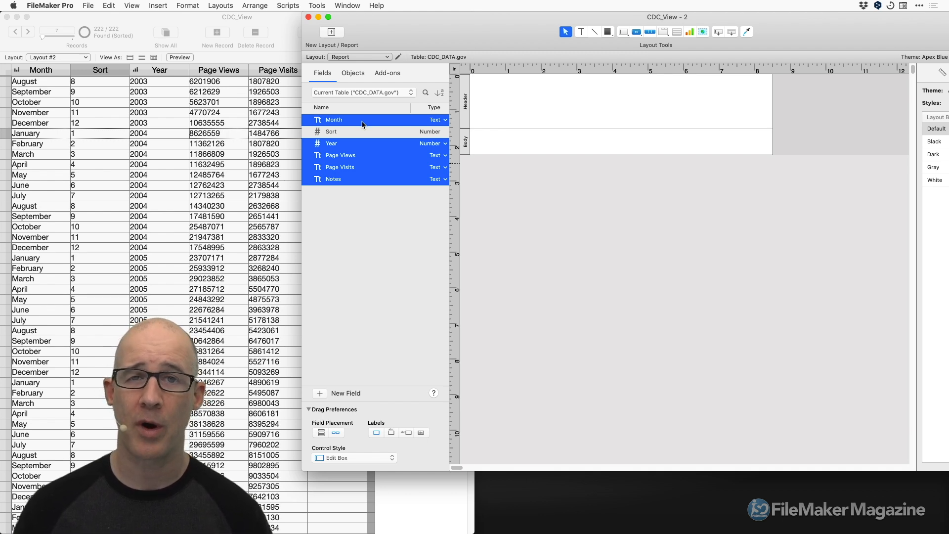
Place the Month, Year, Page Views, Page Visits and Notes fields in a horizontal row on the Report layout's header
left_click_drag(335, 125, 533, 123)
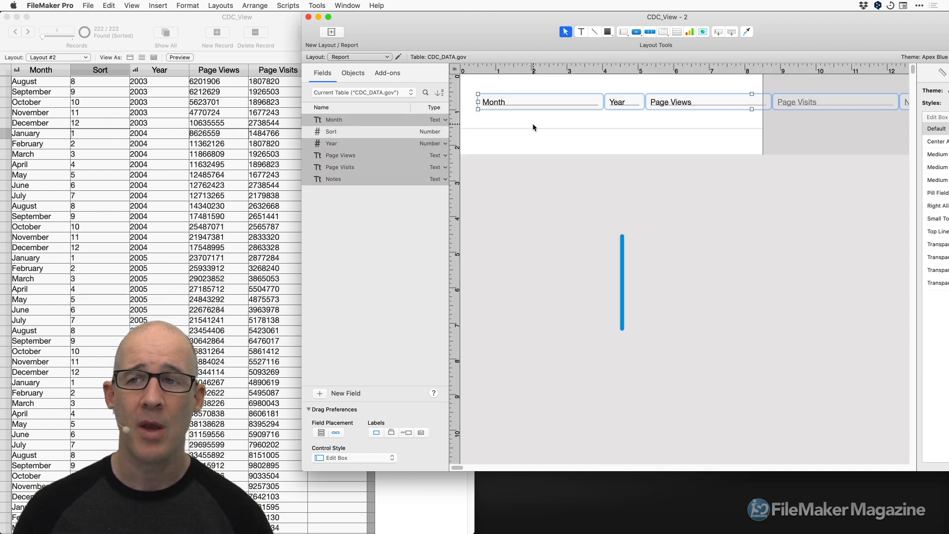
scroll(534, 123, "right", 4)
left_click_drag(716, 20, 636, 43)
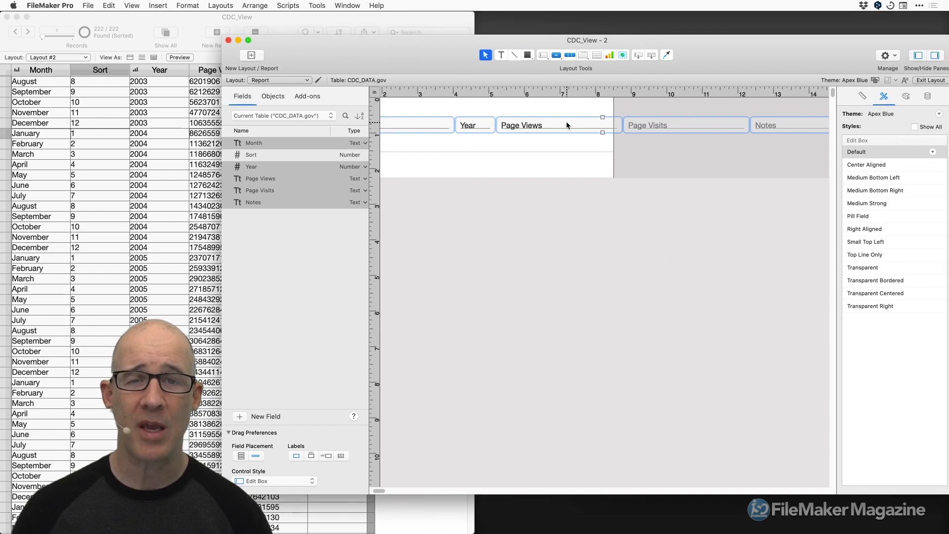
scroll(568, 124, "right", 5)
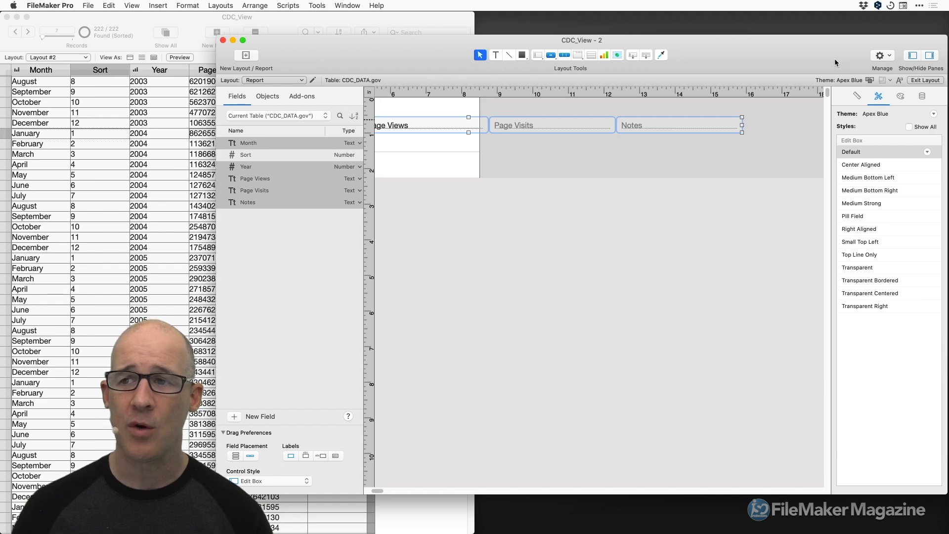
left_click_drag(844, 71, 769, 66)
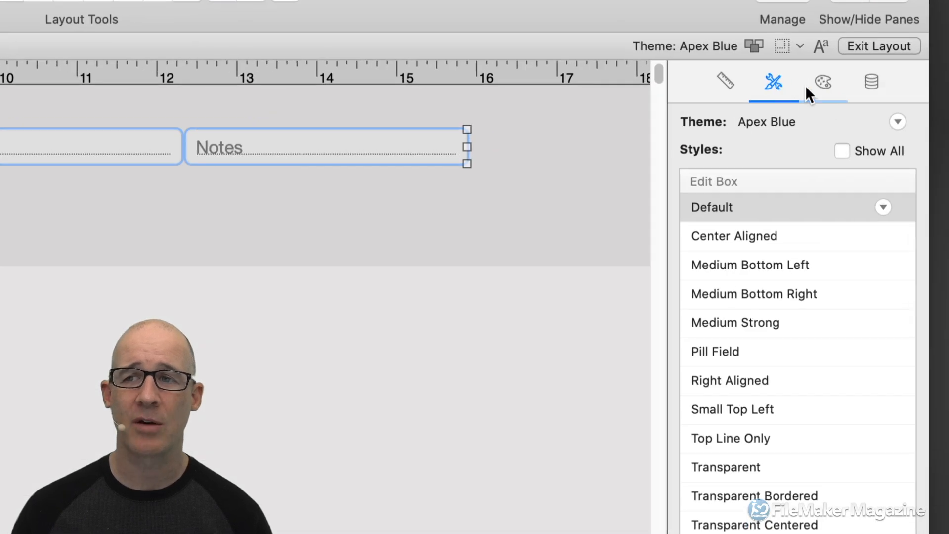
Remove all border lines from the selected fields and set their corner radius to 0
left_click(821, 83)
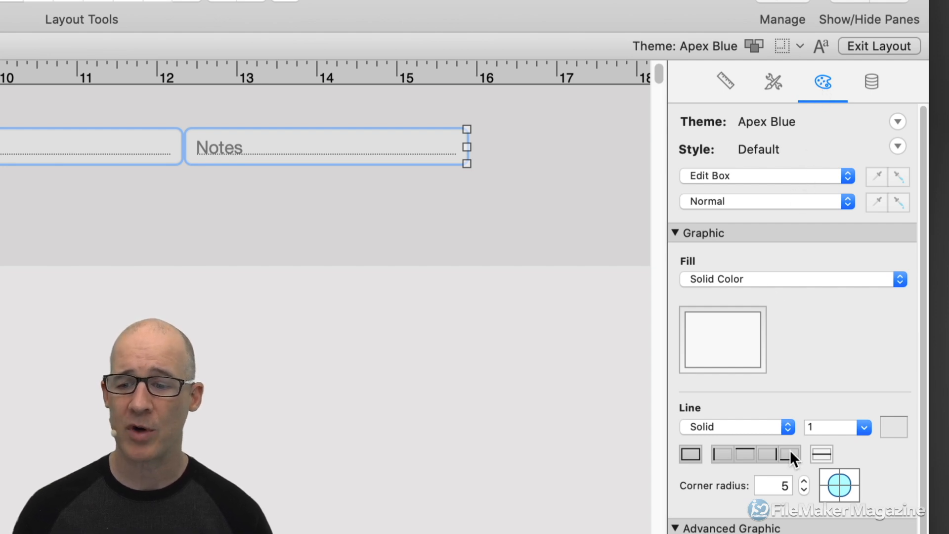
double_click(790, 487)
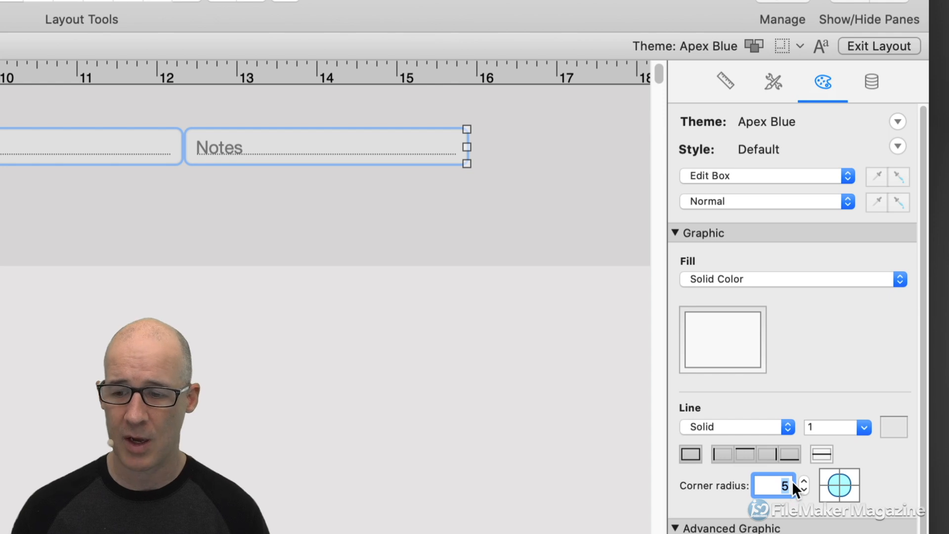
left_click(691, 452)
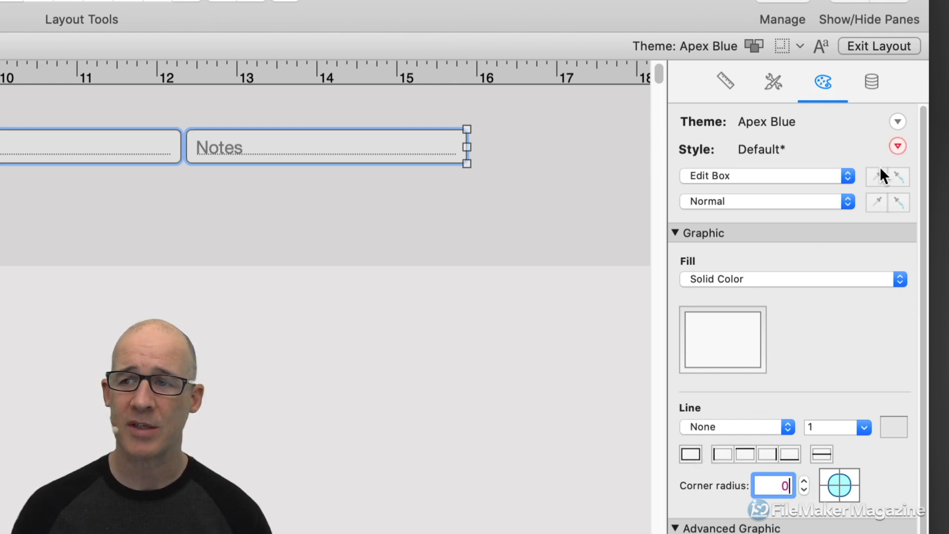
left_click(898, 146)
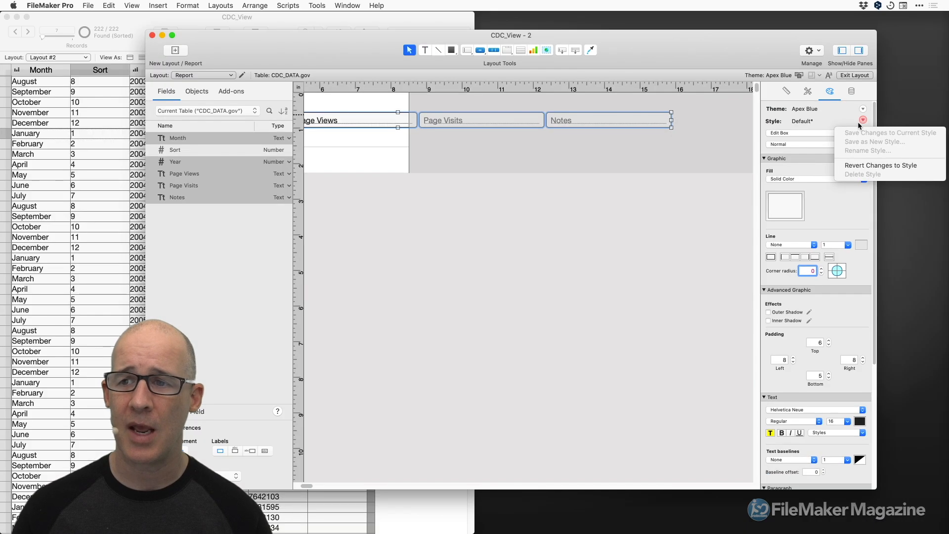
left_click(830, 197)
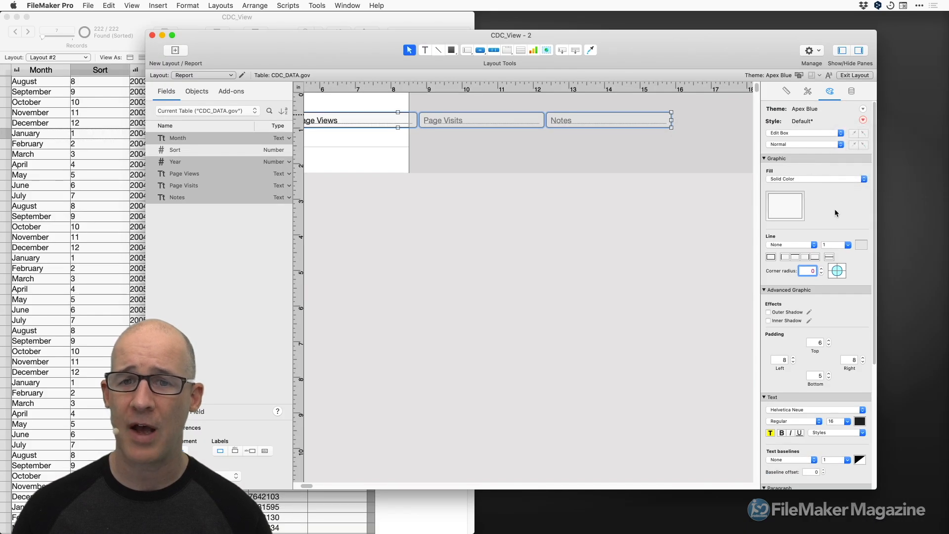
Save the Notes field's formatting as a new style named "Report fields"
left_click(575, 143)
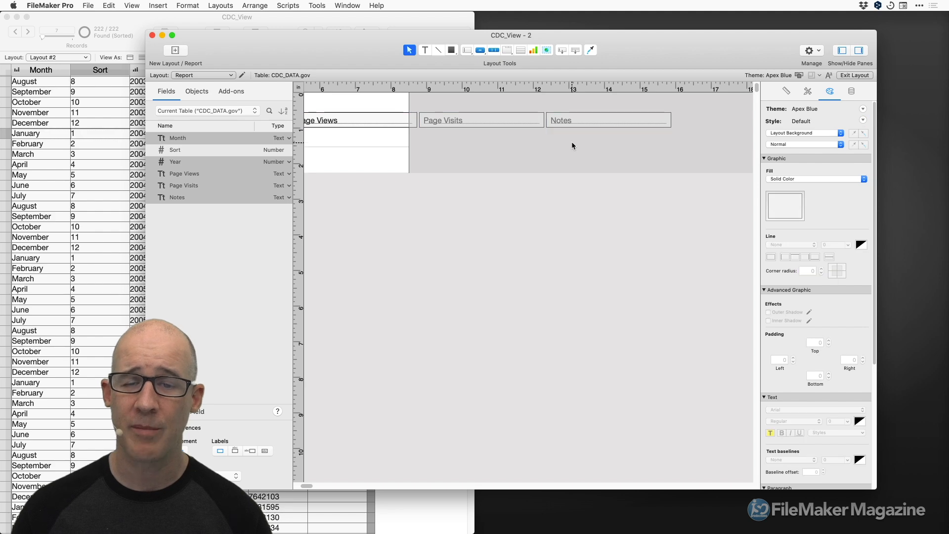
left_click(574, 120)
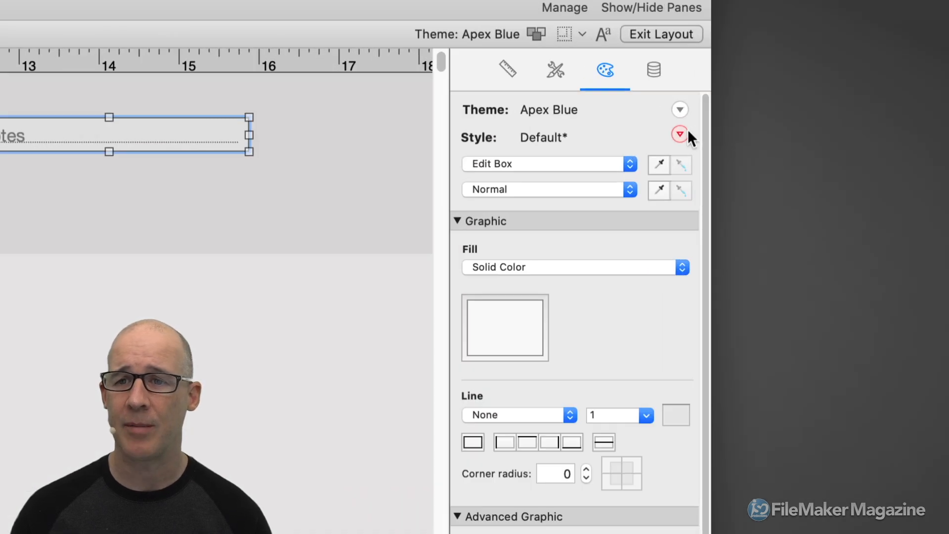
left_click(686, 130)
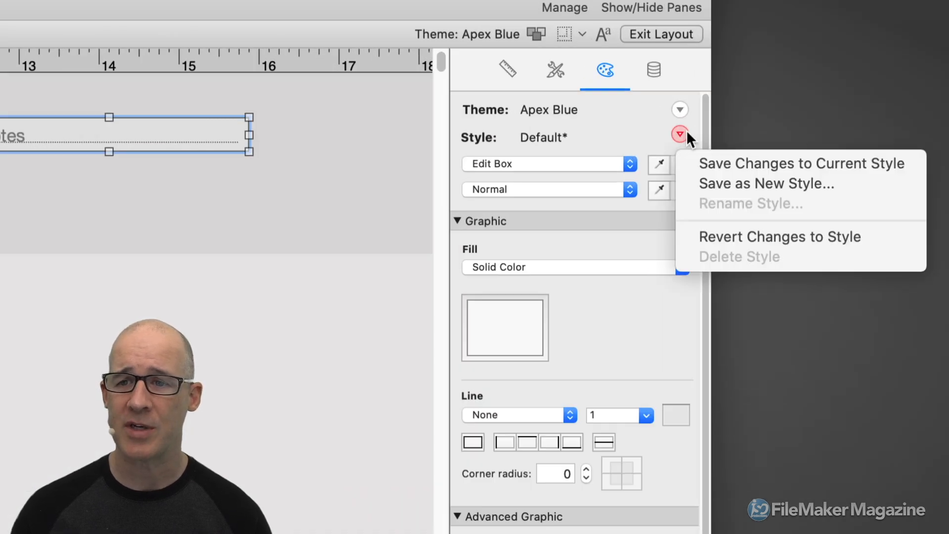
left_click(724, 178)
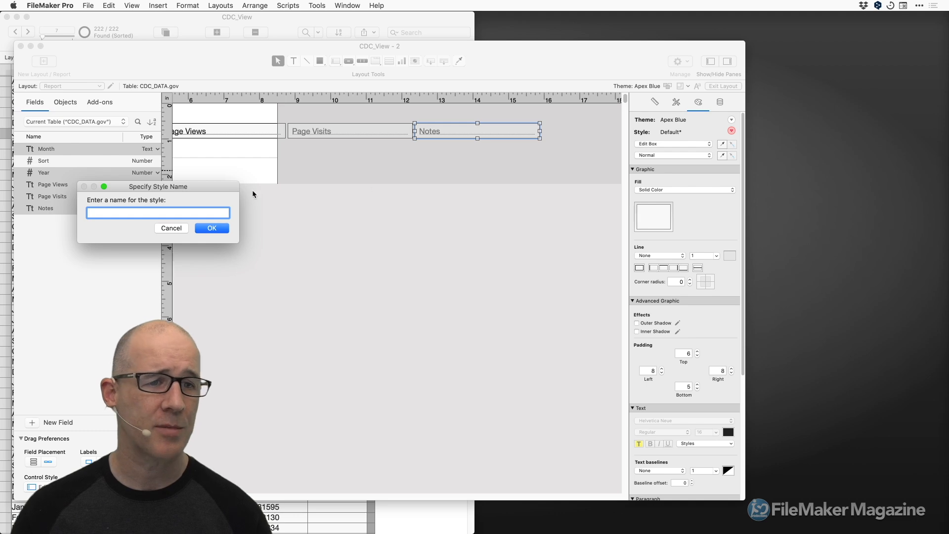
left_click_drag(217, 186, 584, 171)
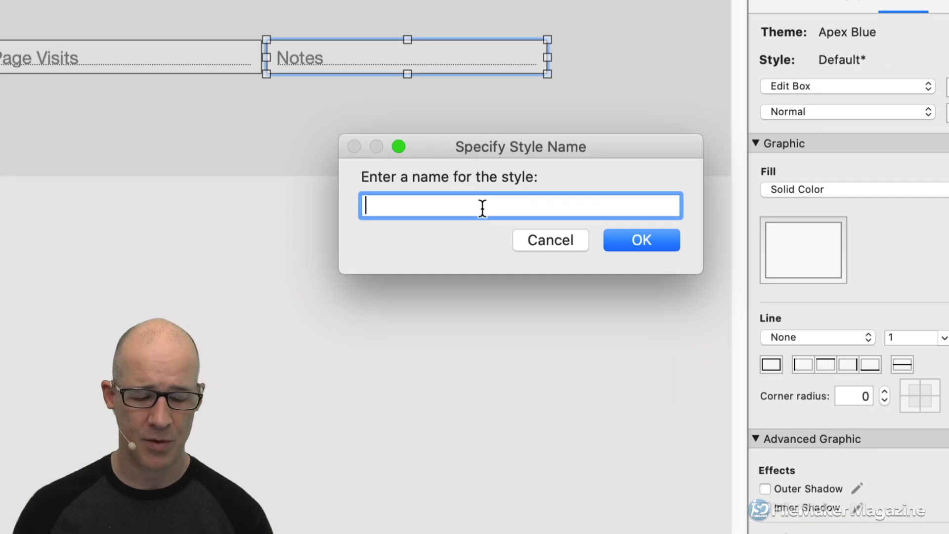
type("Report ")
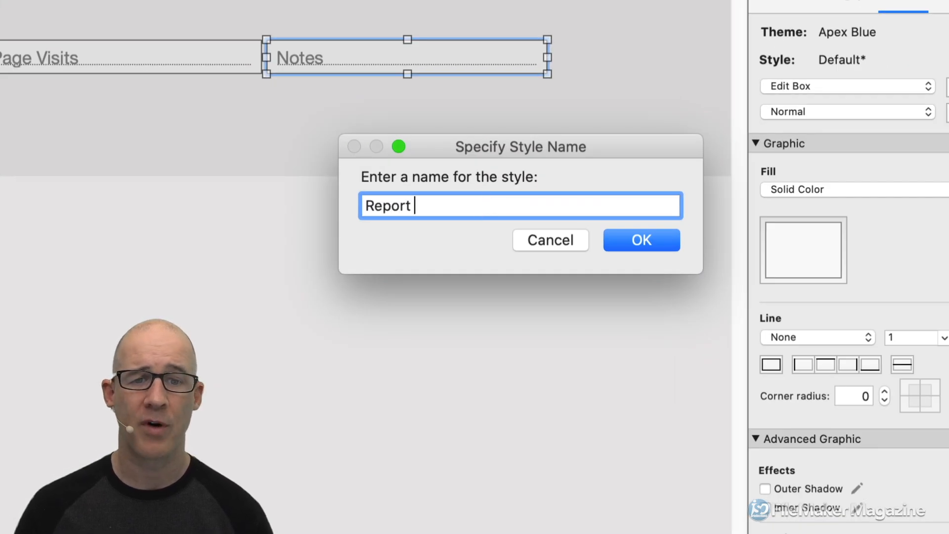
type("fields")
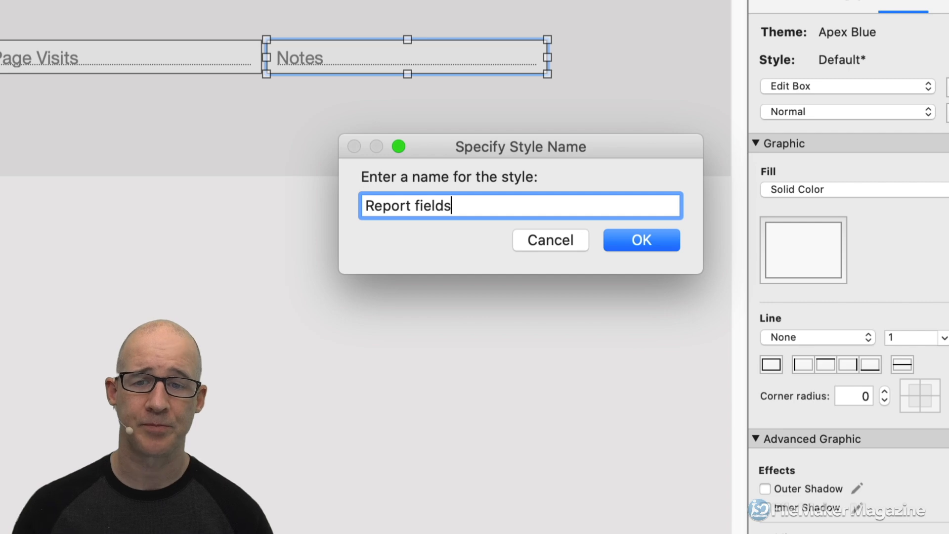
left_click(639, 241)
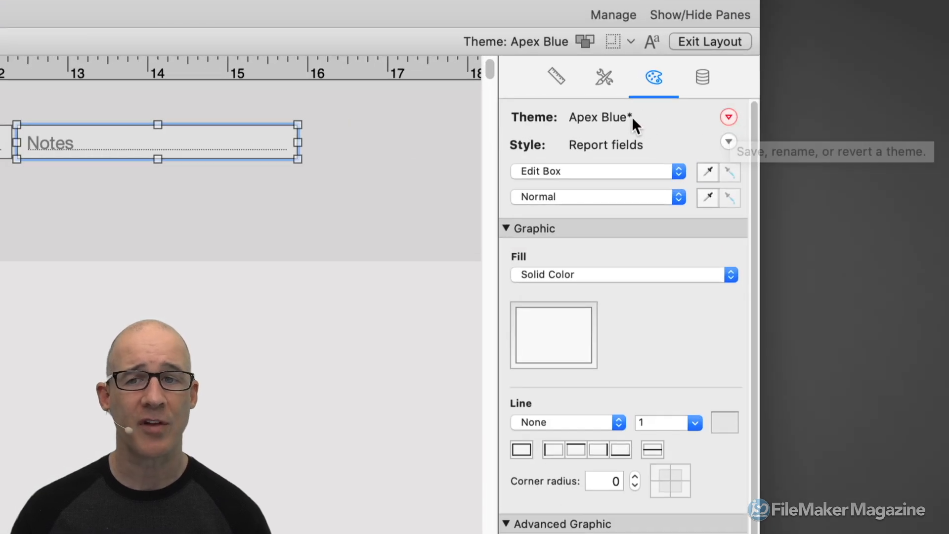
Save the style changes to the Apex Blue theme and review it in the list of layout themes
left_click(729, 117)
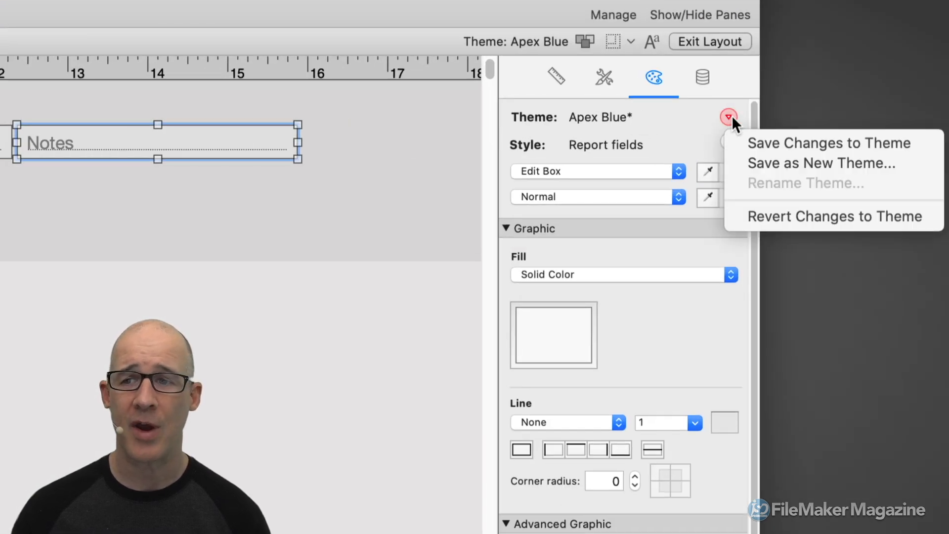
left_click(754, 137)
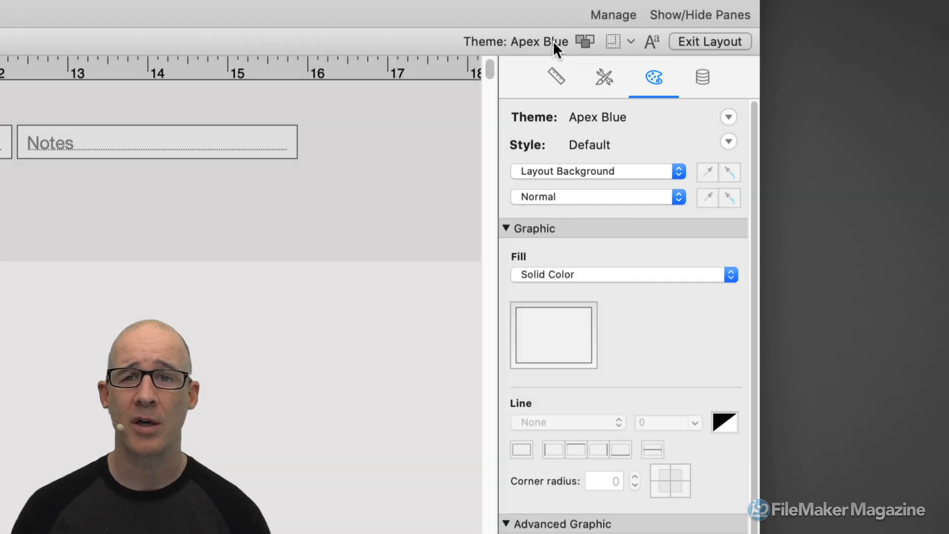
left_click(584, 41)
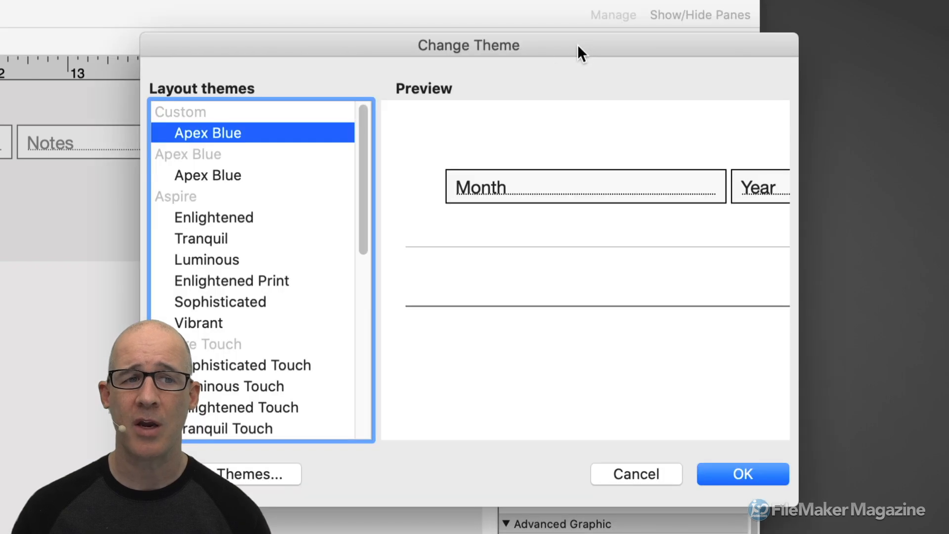
left_click_drag(556, 44, 666, 40)
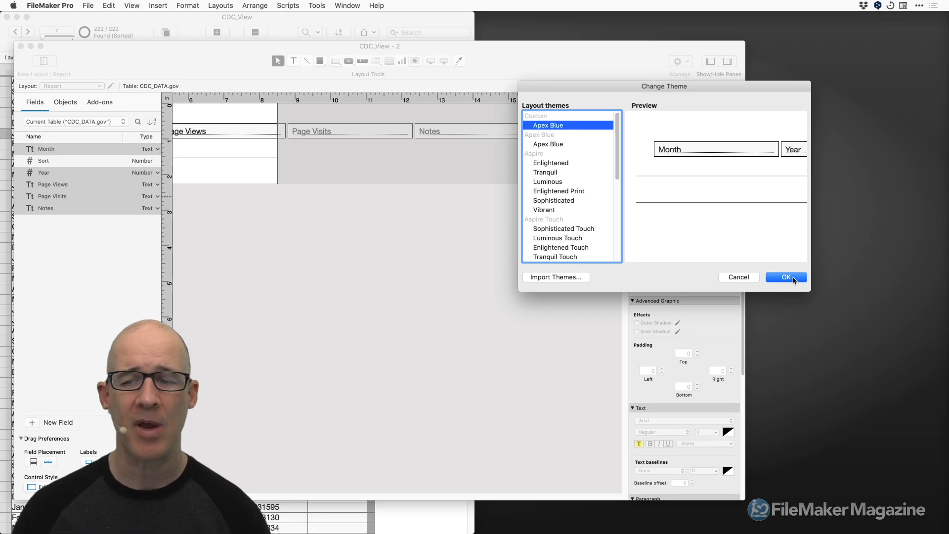
left_click(851, 470)
Apply the Report fields style to the Month, Year, Page Views and Page Visits fields together
left_click_drag(539, 62, 725, 56)
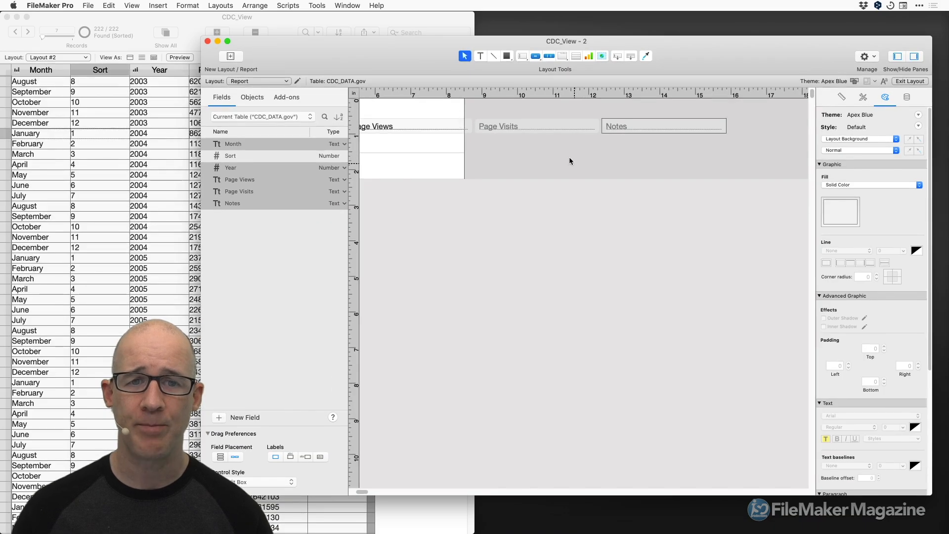
left_click_drag(562, 149, 323, 109)
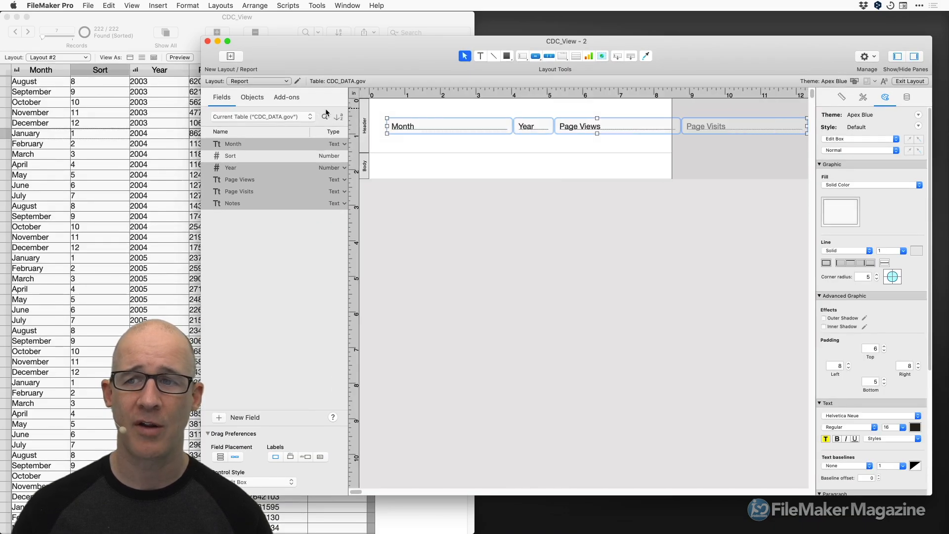
left_click(869, 98)
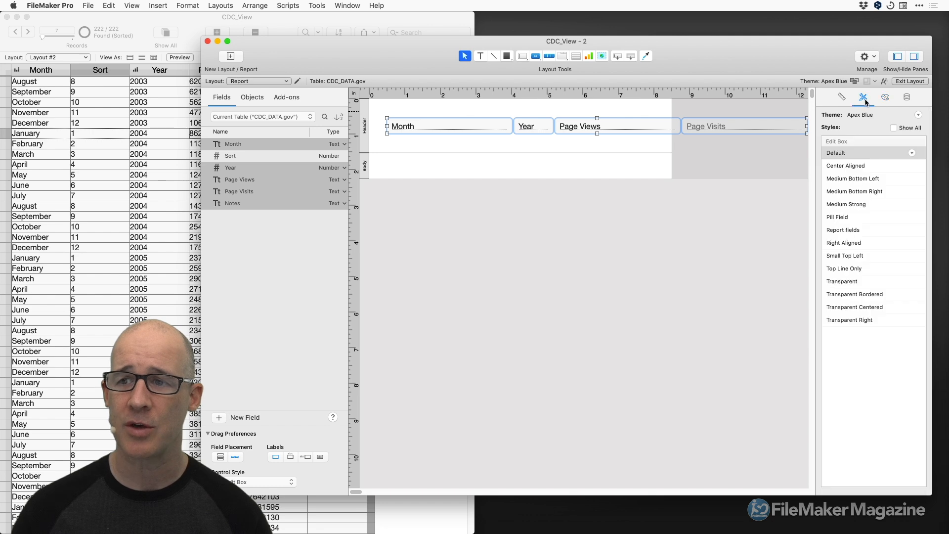
left_click(843, 231)
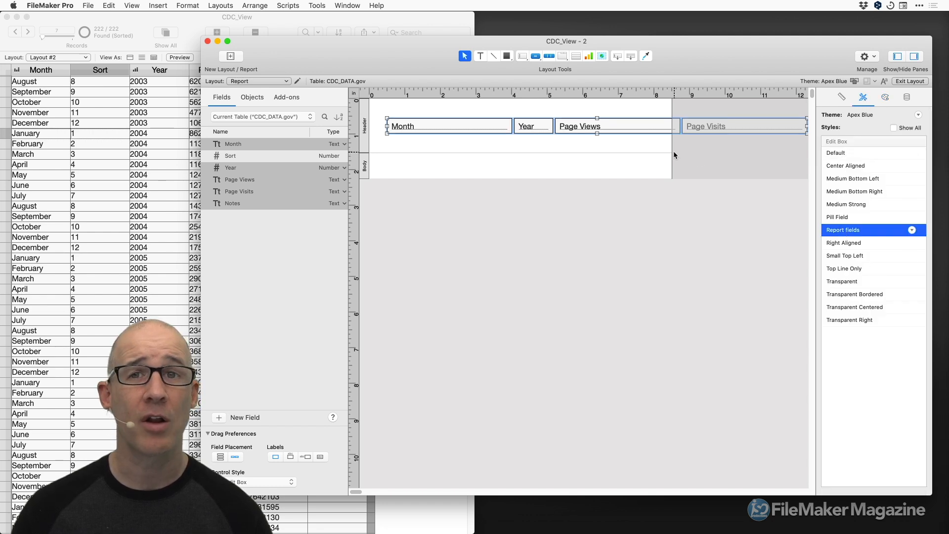
left_click(494, 148)
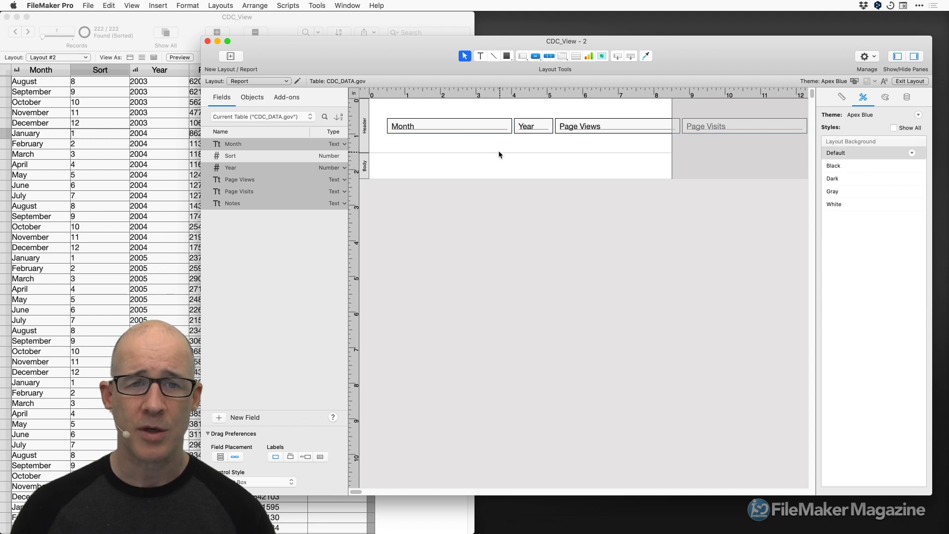
Move the Year and Month fields into the Body part with Year first, and narrow Month to about 2.4 inches
left_click_drag(459, 130, 554, 166)
left_click_drag(540, 127, 398, 170)
left_click_drag(481, 169, 448, 170)
left_click_drag(546, 166, 506, 166)
Move Page Views and Page Visits into the Body beside Month, narrowing them to about 2 and 2.2 inches
left_click_drag(598, 130, 555, 169)
left_click_drag(636, 167, 583, 166)
left_click_drag(707, 128, 622, 168)
left_click_drag(712, 166, 666, 171)
Check how the records list on the Report layout in Browse mode
key("super+b")
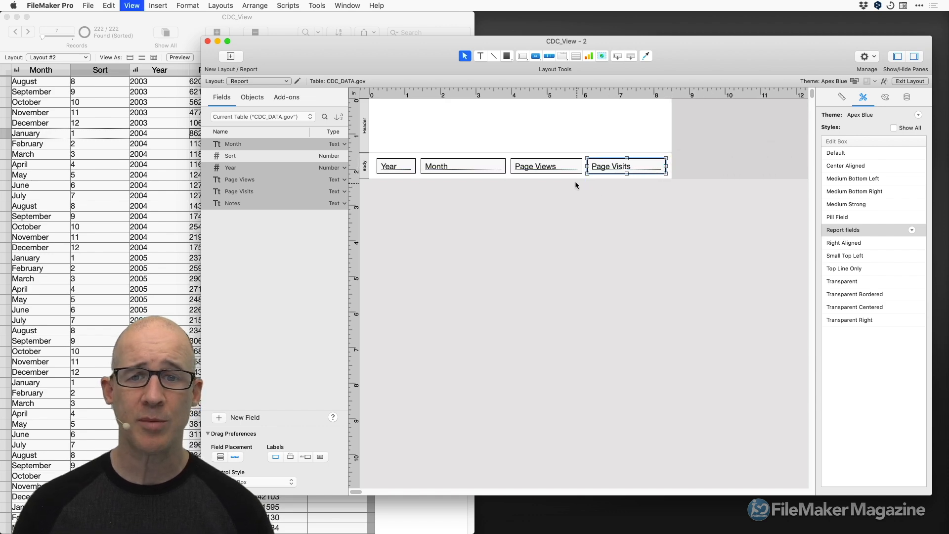
scroll(549, 209, "down", 4)
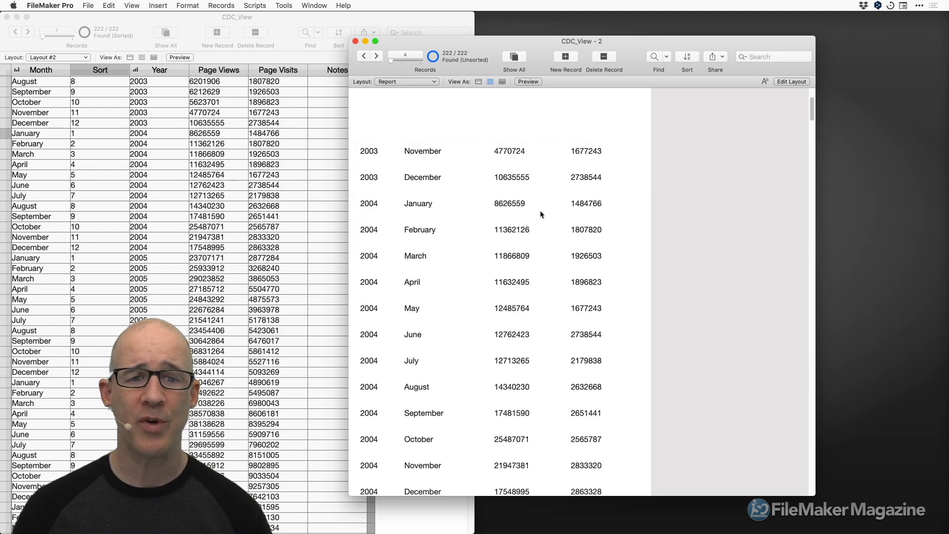
scroll(541, 208, "up", 5)
Return to Layout mode and set the font size of all four Body fields to 11
key("super+l")
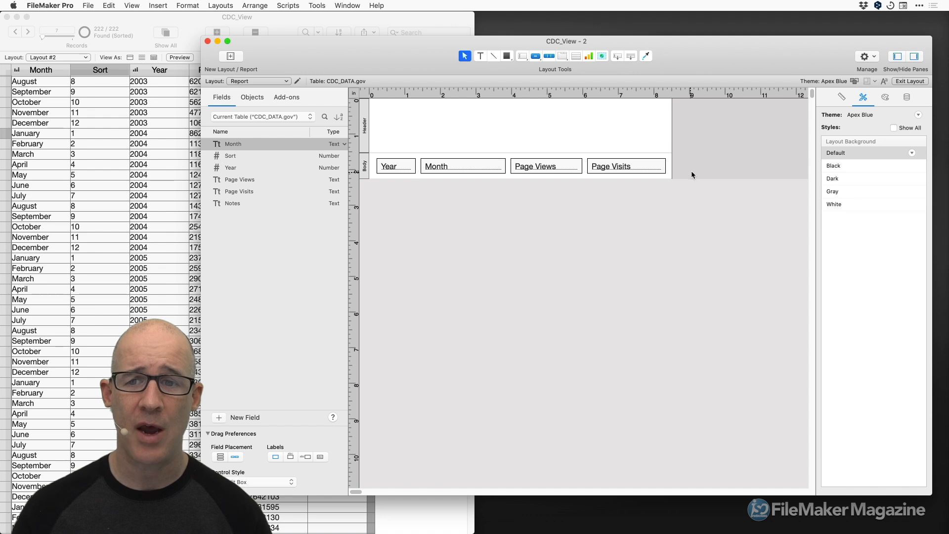
left_click_drag(691, 168, 374, 168)
left_click_drag(758, 53, 663, 51)
left_click(789, 96)
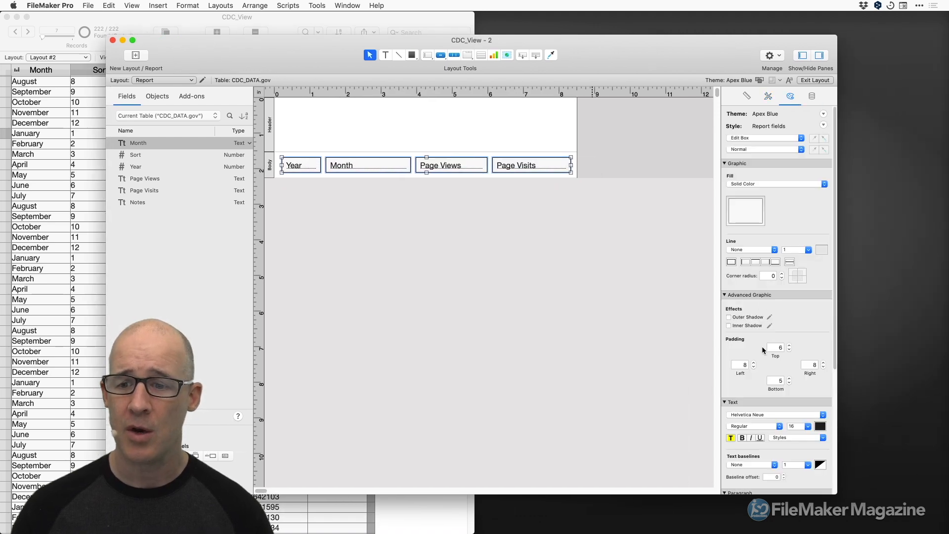
scroll(791, 429, "down", 1)
left_click(807, 423)
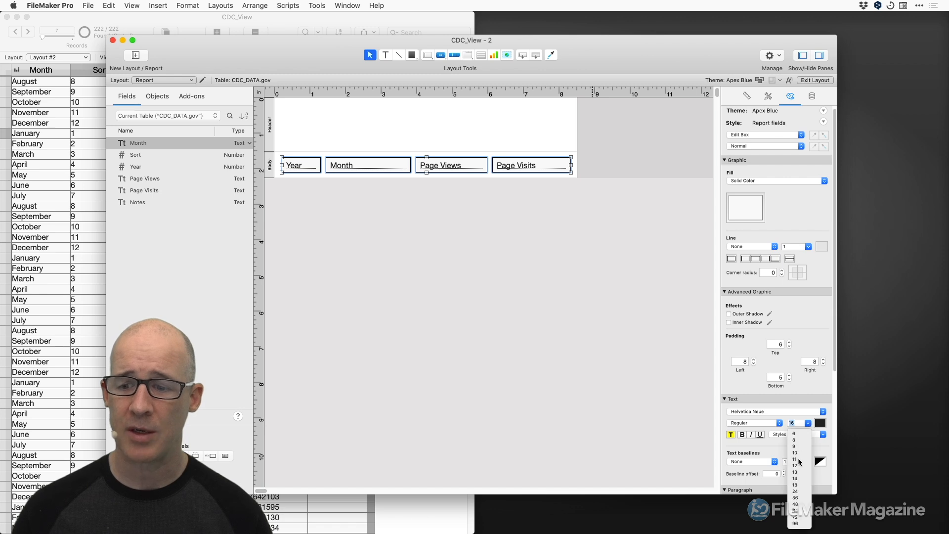
left_click(797, 459)
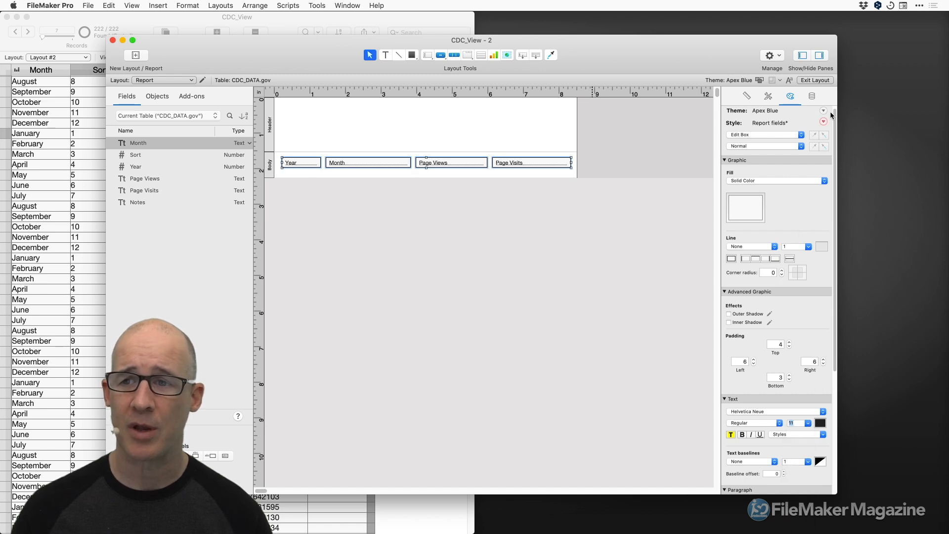
Inspect the save options for the modified Report fields style with all four fields selected
left_click_drag(699, 46, 580, 48)
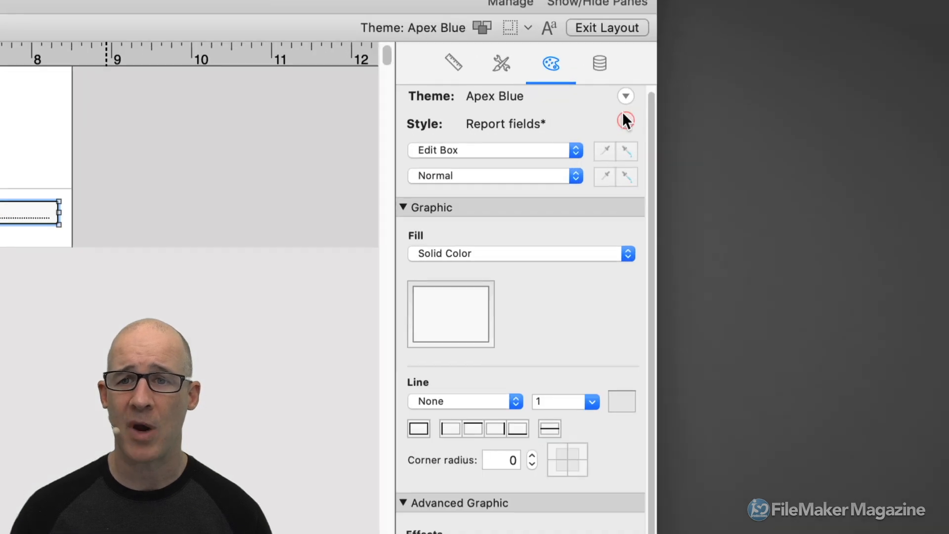
left_click(703, 124)
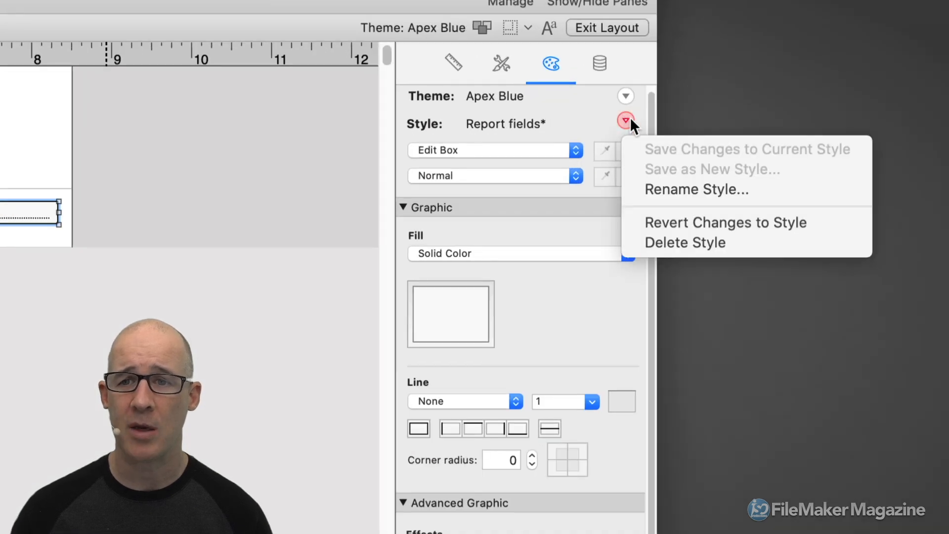
left_click(588, 127)
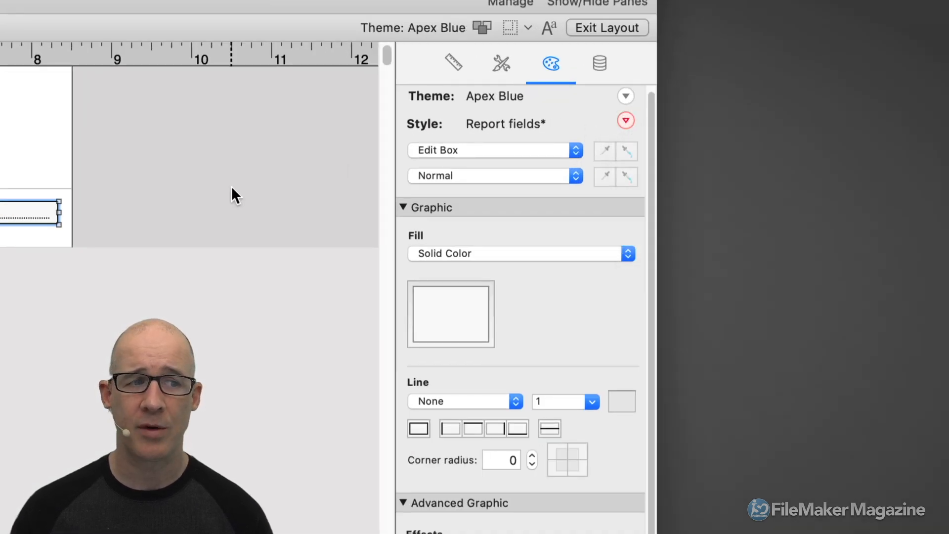
Try to save the modified field formatting to the Report fields style and the Apex Blue theme
left_click(192, 187)
left_click(37, 211)
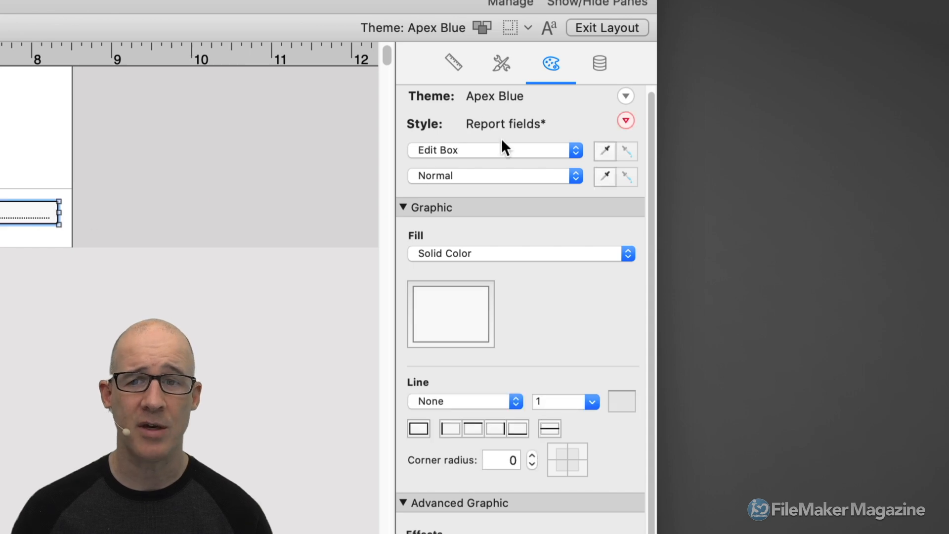
left_click(623, 121)
left_click(660, 149)
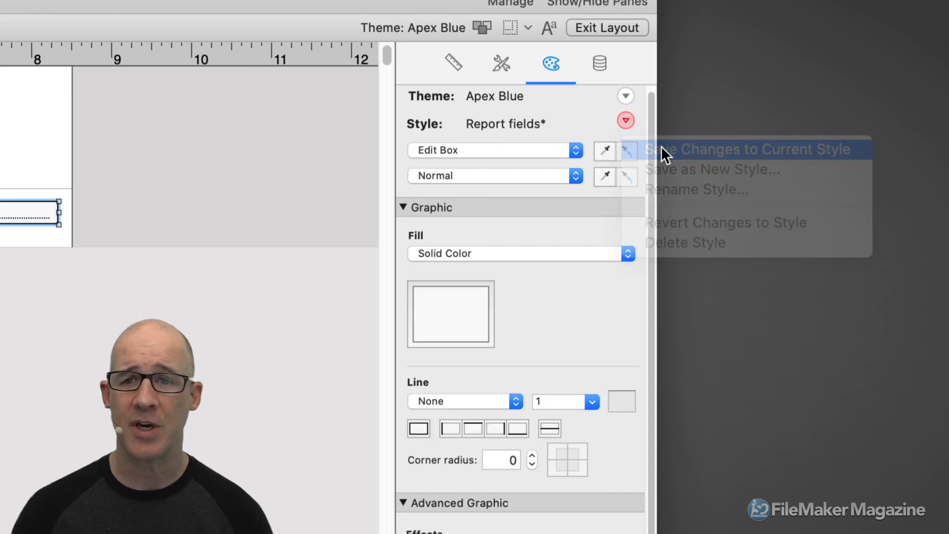
left_click(626, 96)
left_click(658, 120)
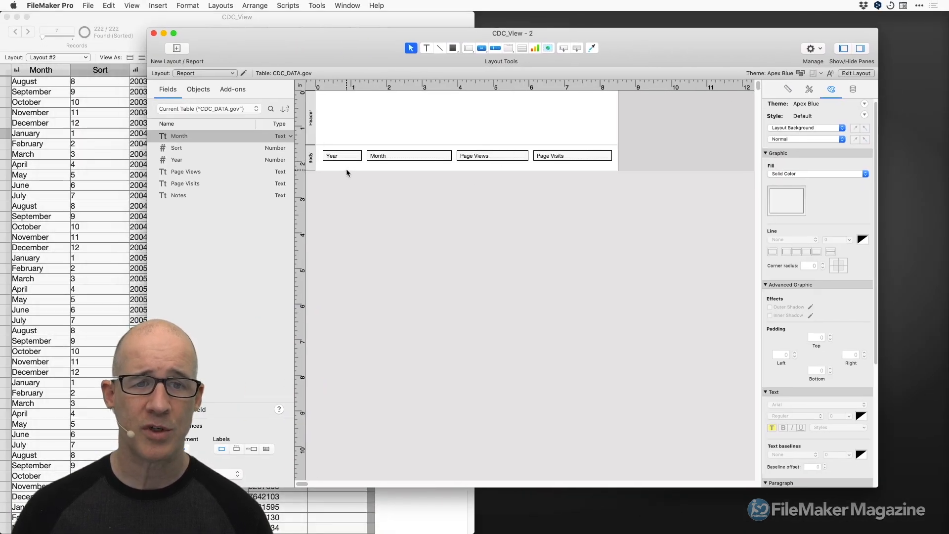
Nudge the four Body fields upward and shrink the Body part to about 0.4 inches high so it fits closely around them
left_click_drag(594, 164, 345, 158)
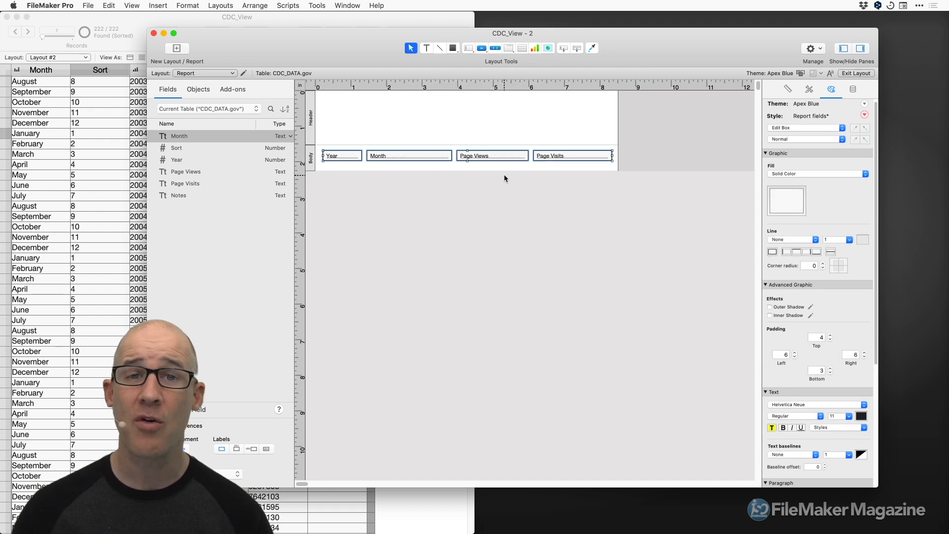
key("Up")
key("Up")
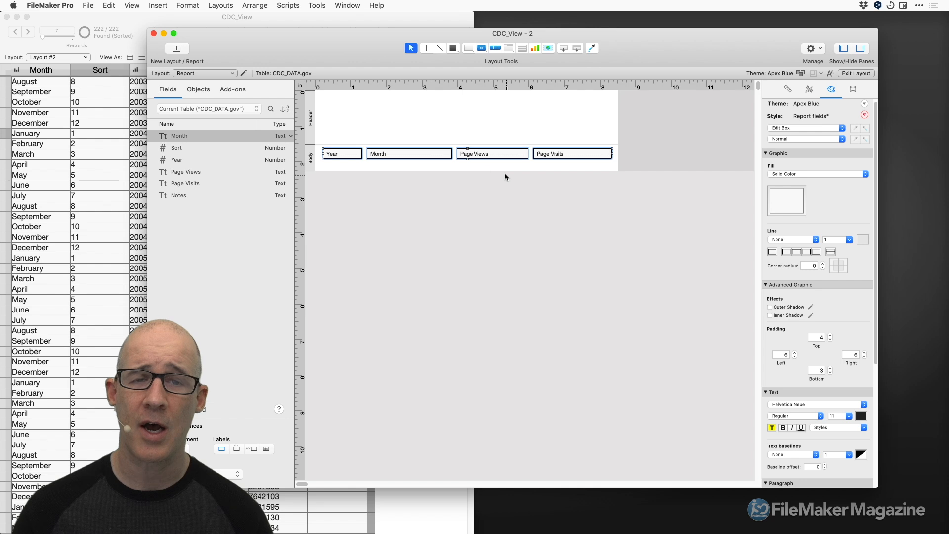
left_click_drag(427, 170, 427, 159)
left_click_drag(579, 183, 381, 144)
left_click_drag(577, 173, 344, 147)
key("Up")
key("Up")
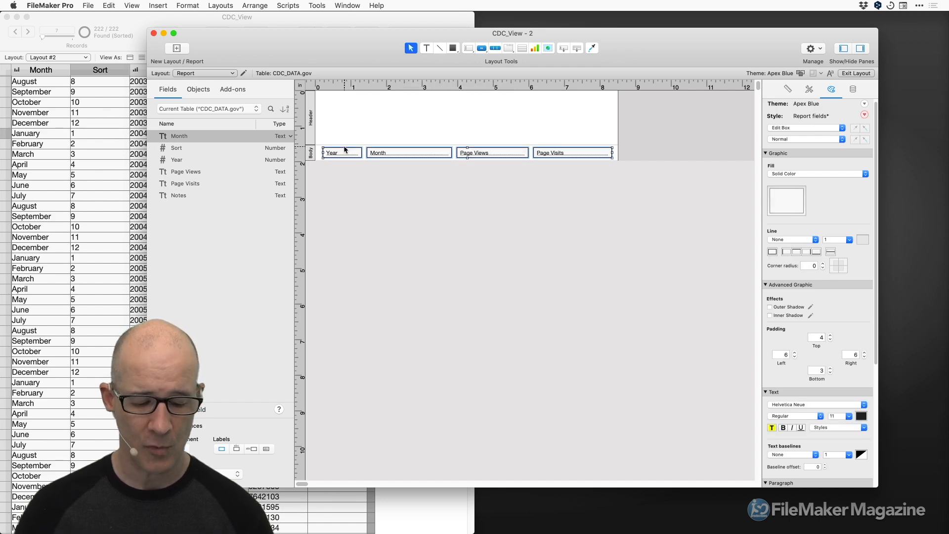
Check the tighter record spacing of the Report layout in Browse mode and return to Layout mode
key("super+b")
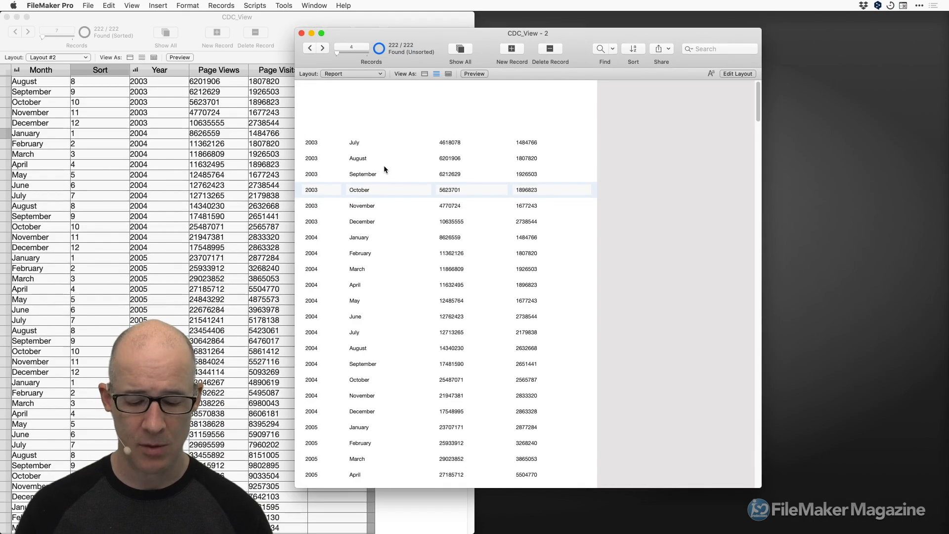
key("super+l")
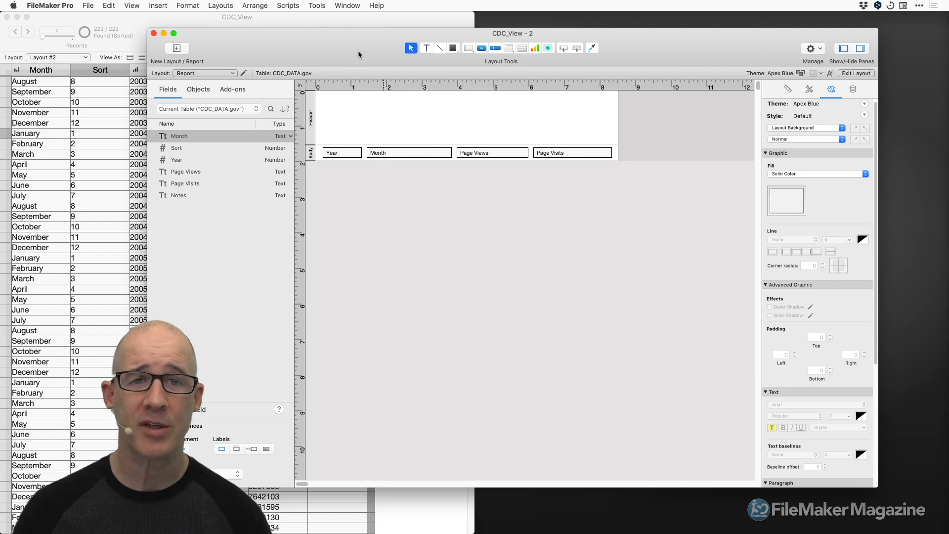
left_click_drag(357, 52, 381, 53)
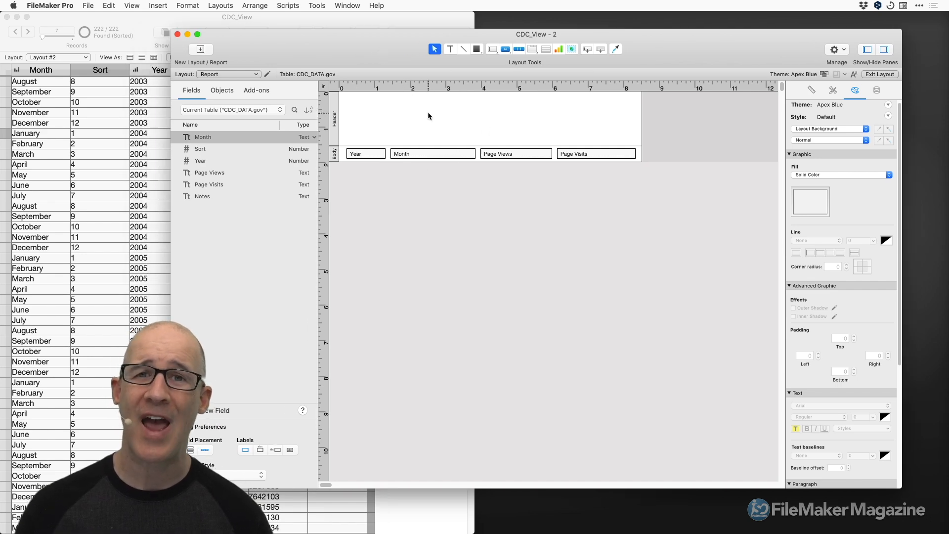
Look at the different places where Part Setup is offered for the Report layout
left_click(219, 5)
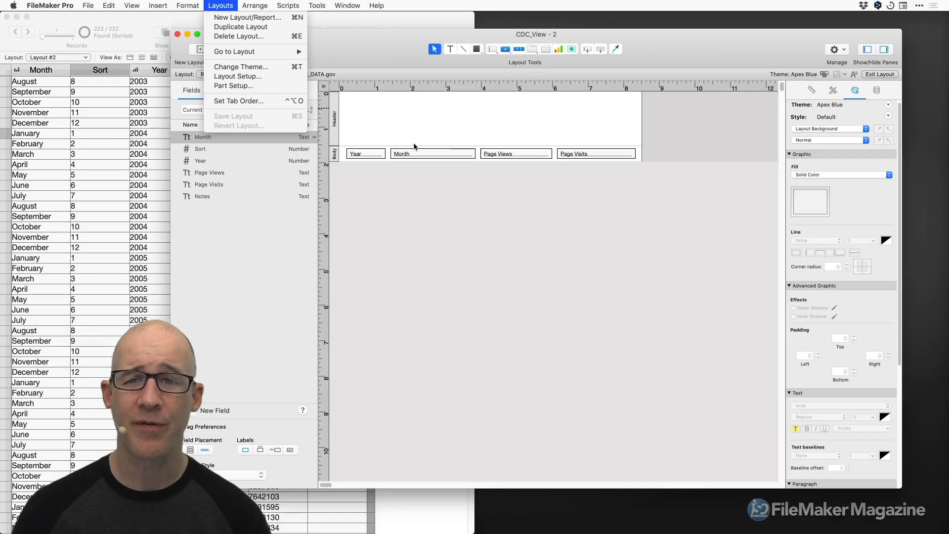
left_click(551, 207)
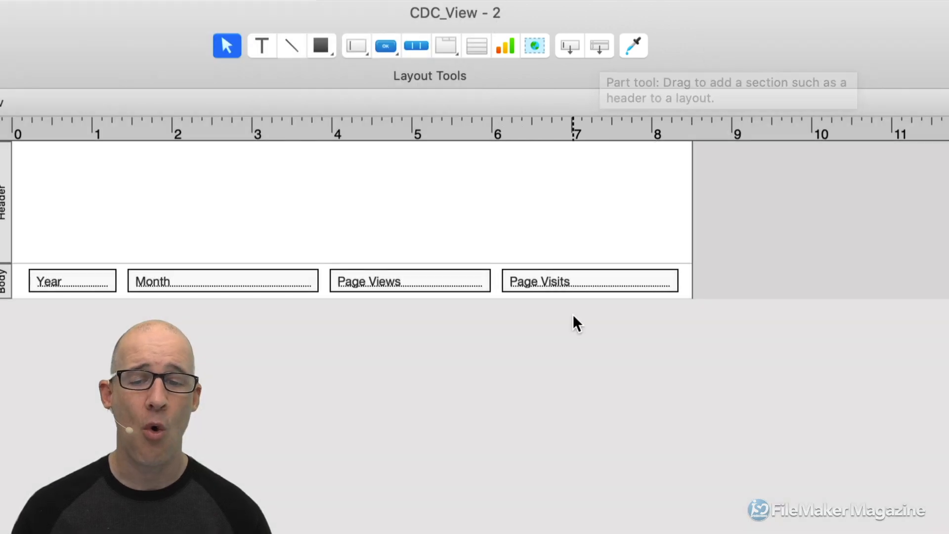
right_click(577, 324)
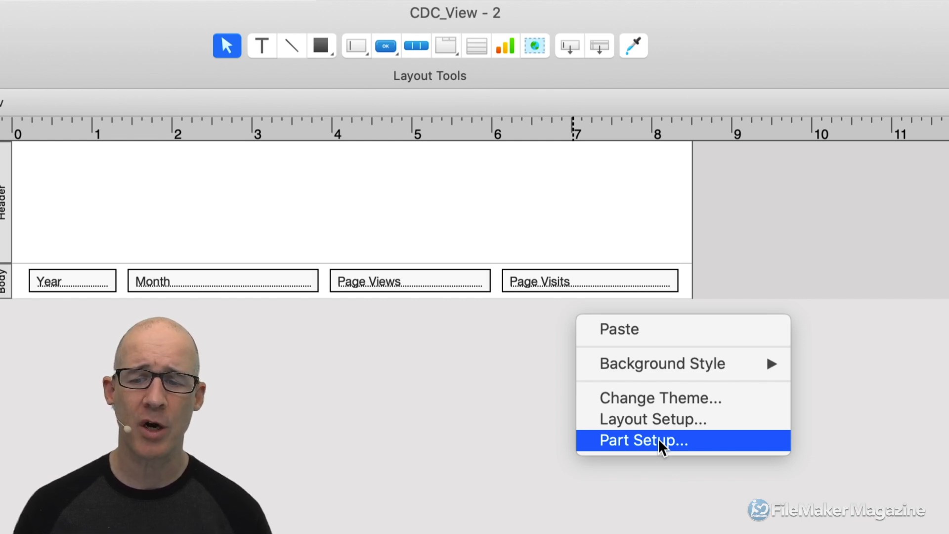
left_click(520, 434)
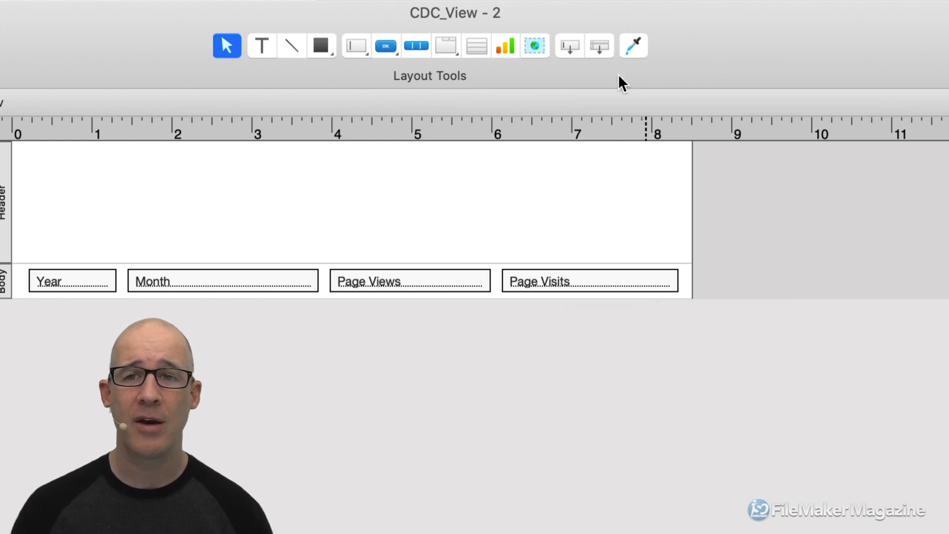
Try to add a sub-summary part sorted by Month above the Body with the Part tool, and undo it
left_click_drag(603, 51, 683, 281)
left_click_drag(504, 117, 712, 105)
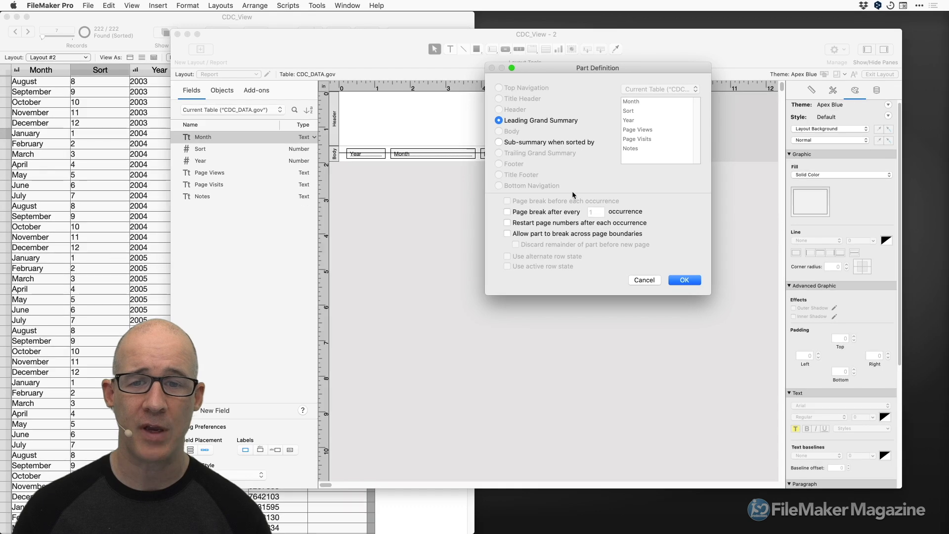
left_click(416, 255)
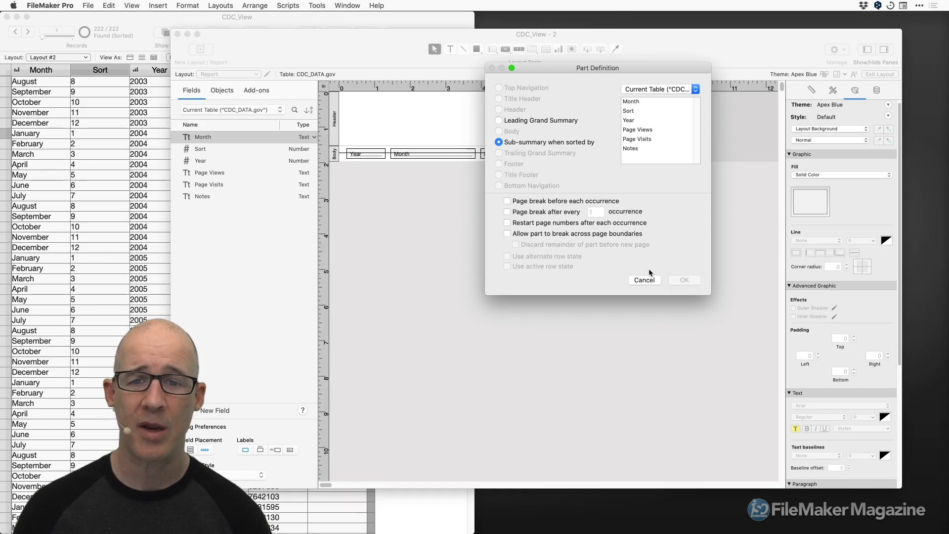
left_click(632, 102)
left_click(684, 280)
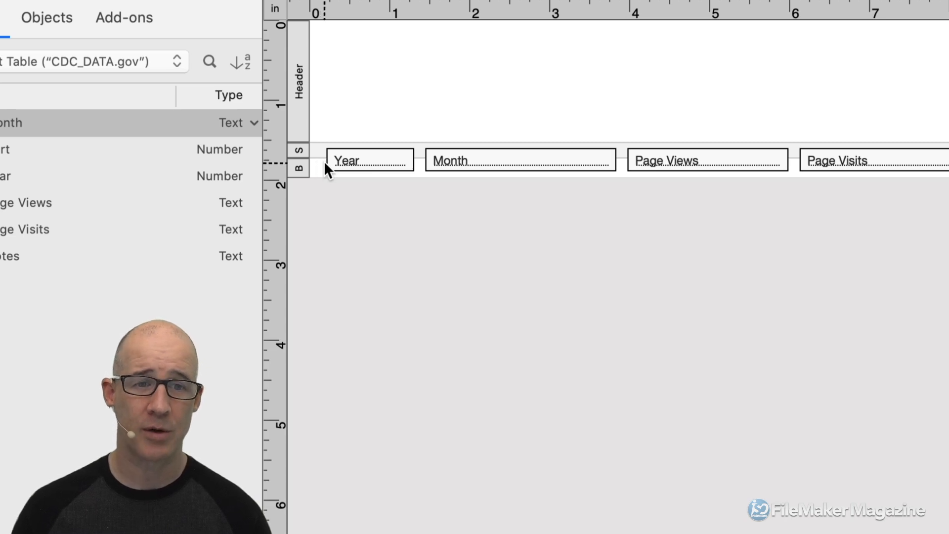
key("super+z")
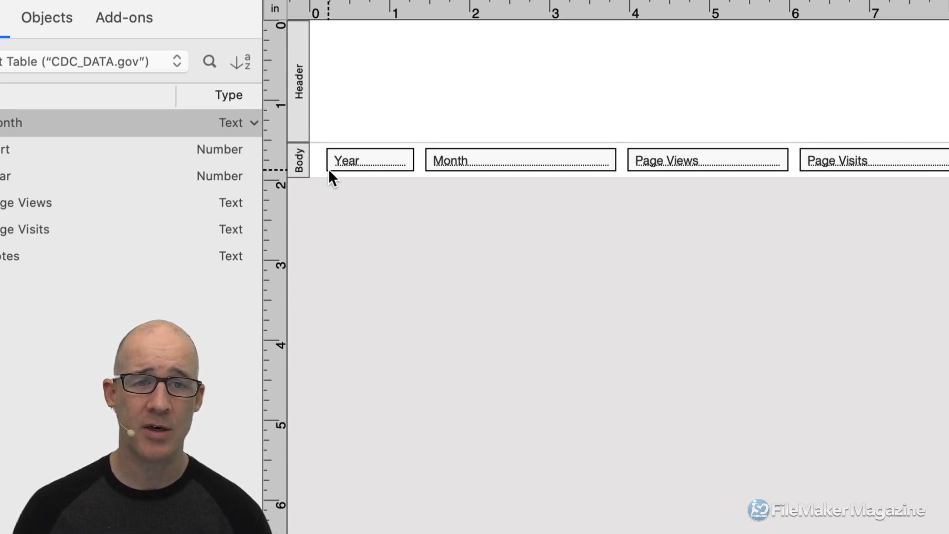
Create a sub-summary part sorted by Year through Part Setup, printed above the records it summarizes
right_click(370, 190)
left_click(450, 316)
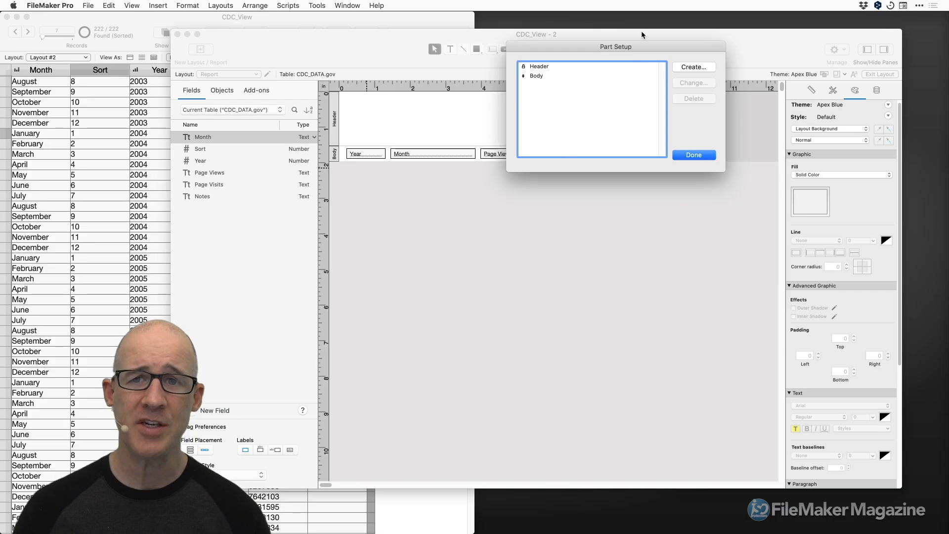
left_click_drag(634, 45, 530, 124)
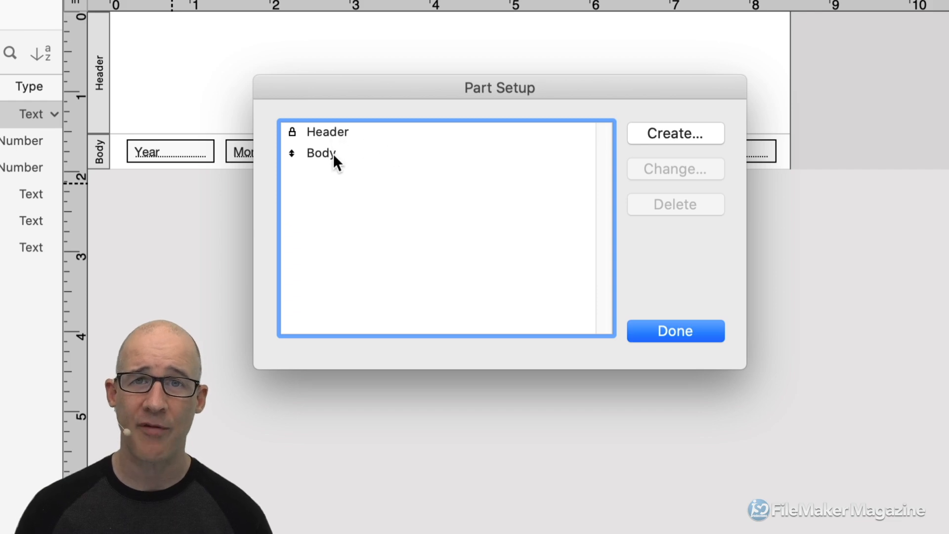
left_click(662, 133)
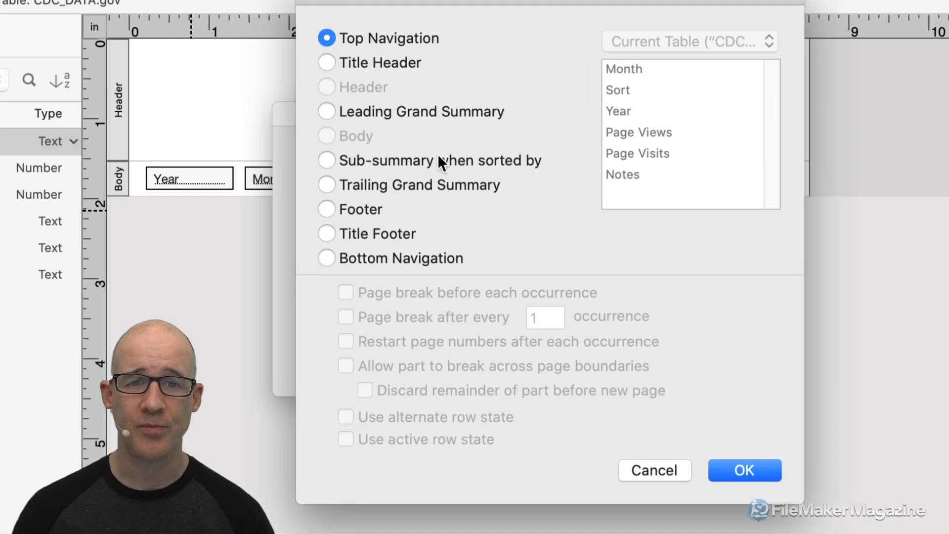
left_click(466, 144)
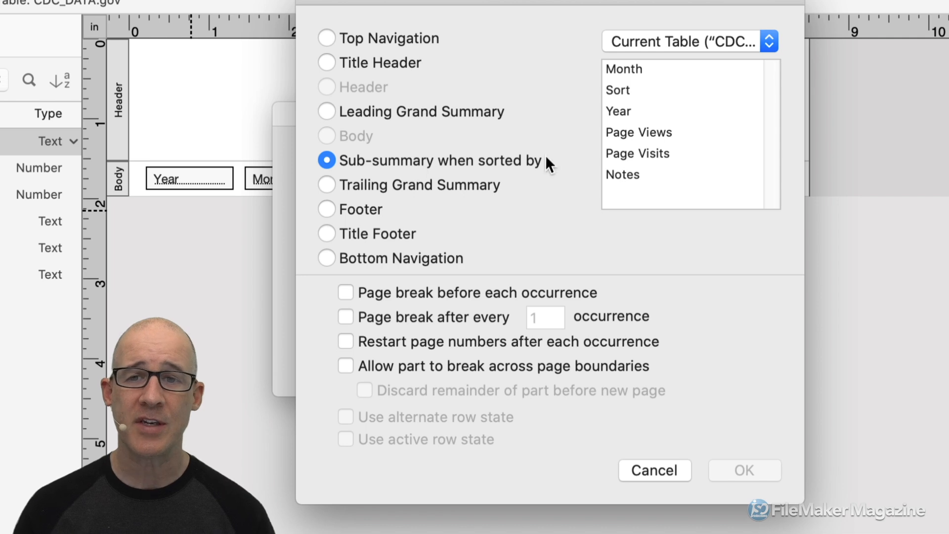
left_click(631, 112)
key("Return")
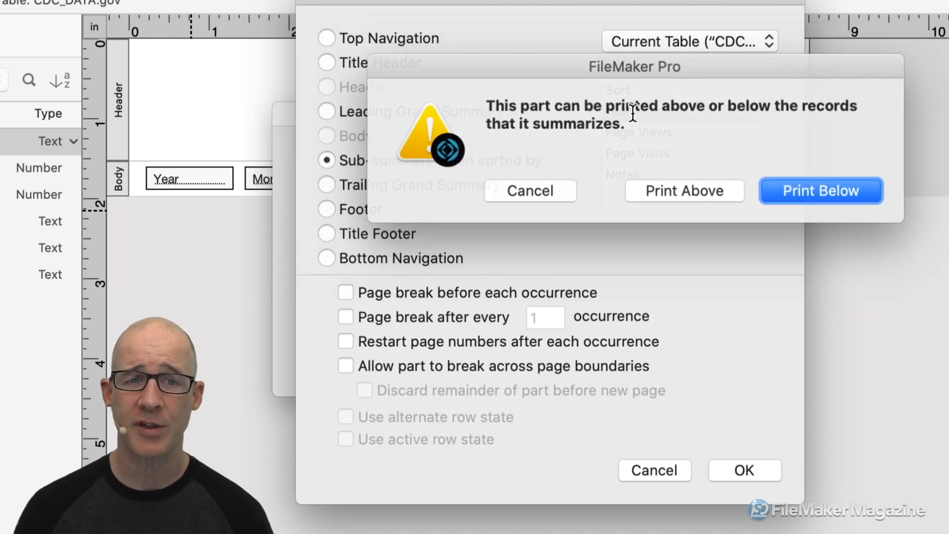
left_click_drag(651, 68, 542, 81)
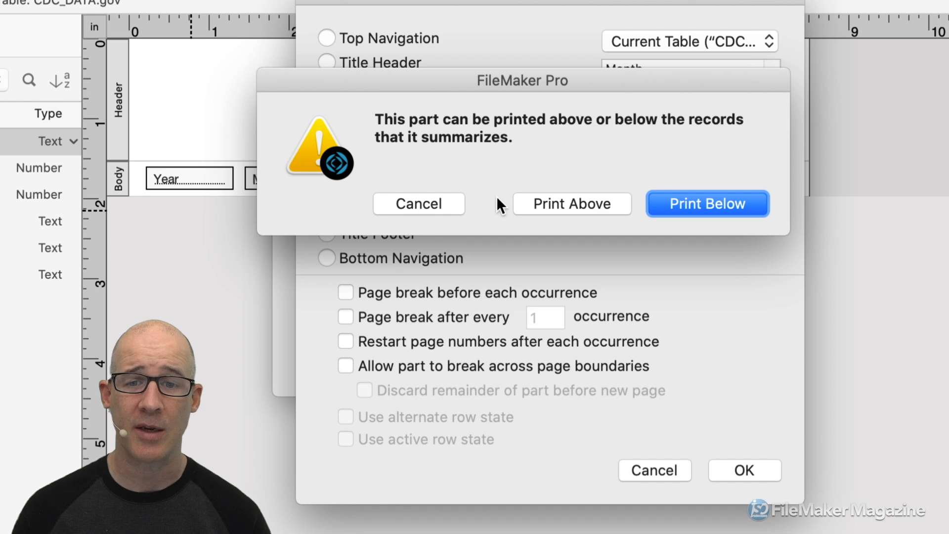
left_click(539, 198)
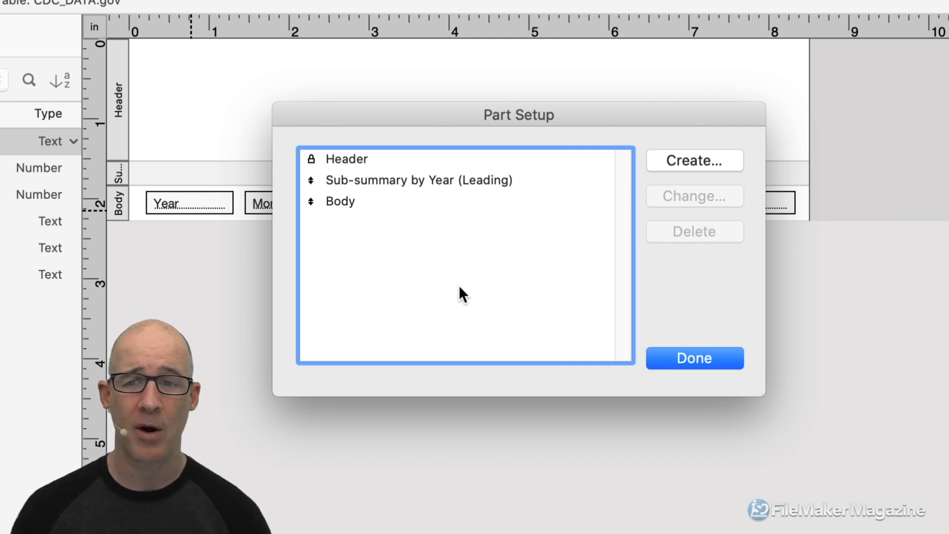
left_click(681, 357)
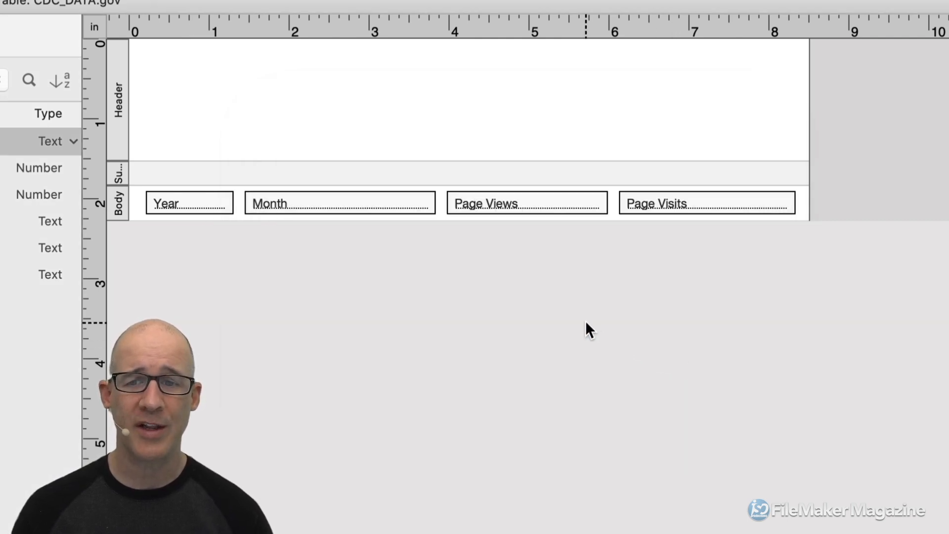
Place a bold Year field in the sub-summary part, aligned directly above the Year field in the Body
left_click_drag(142, 186, 173, 180)
double_click(173, 179)
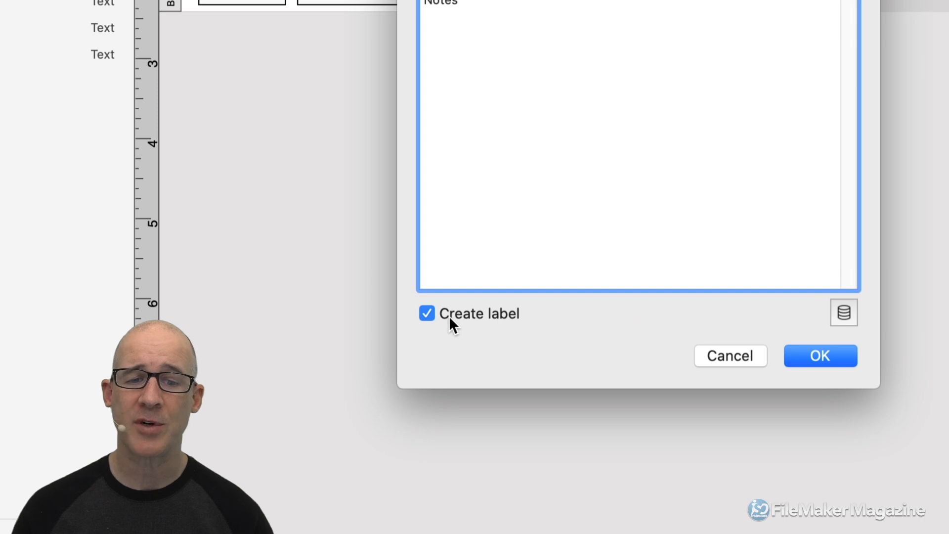
left_click(812, 360)
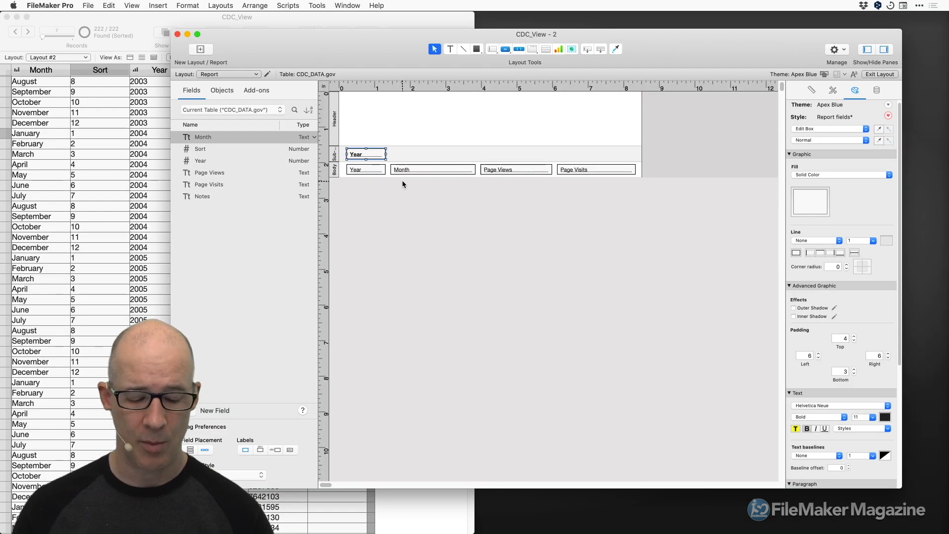
Switch to Browse mode and add Year in ascending order as the first field of the record sort
key("super+b")
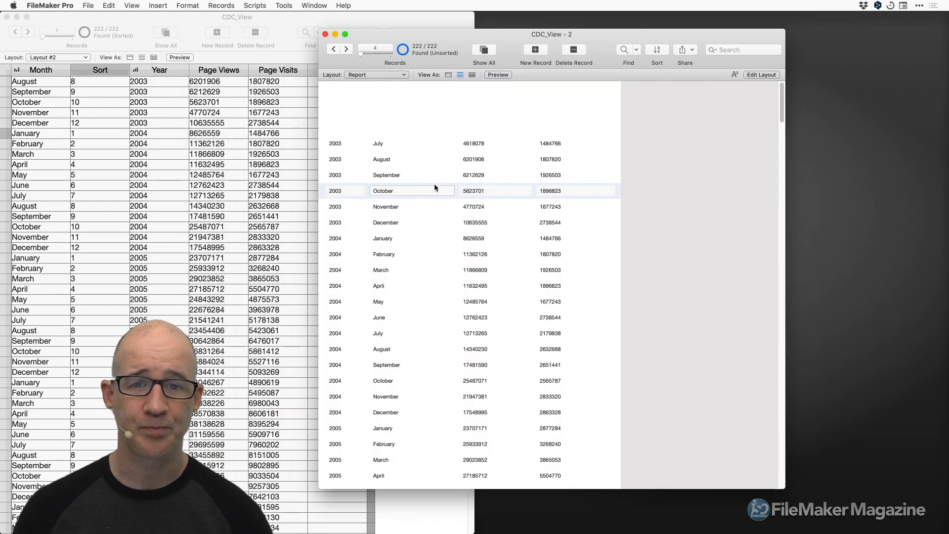
key("super+s")
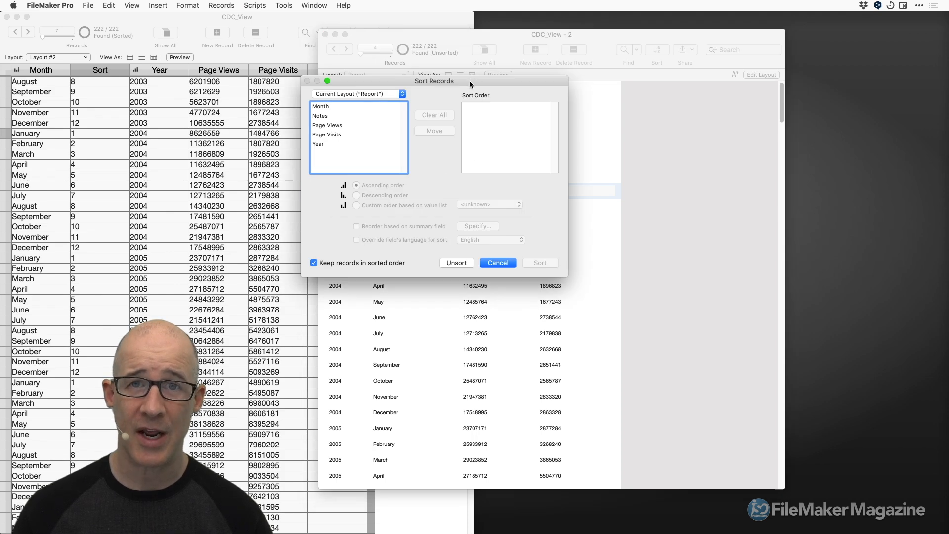
left_click_drag(470, 80, 553, 106)
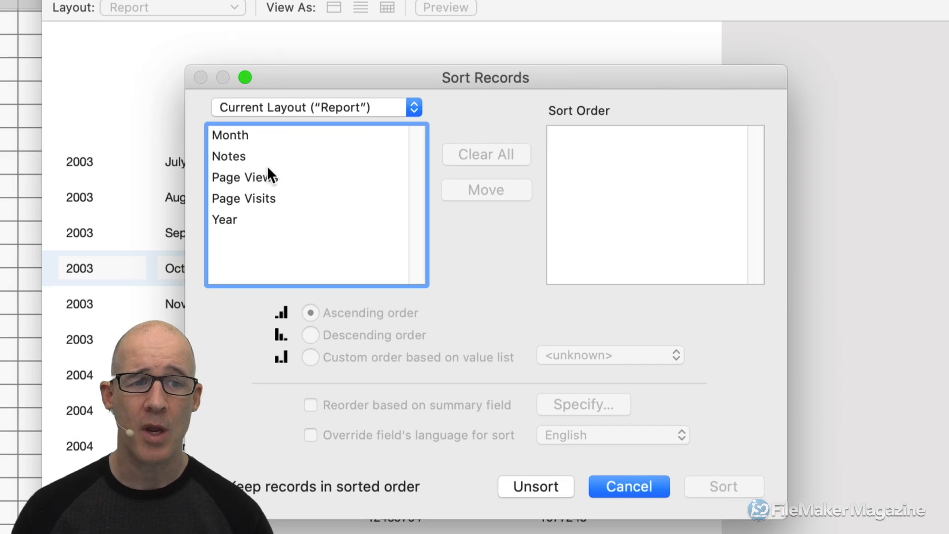
double_click(262, 218)
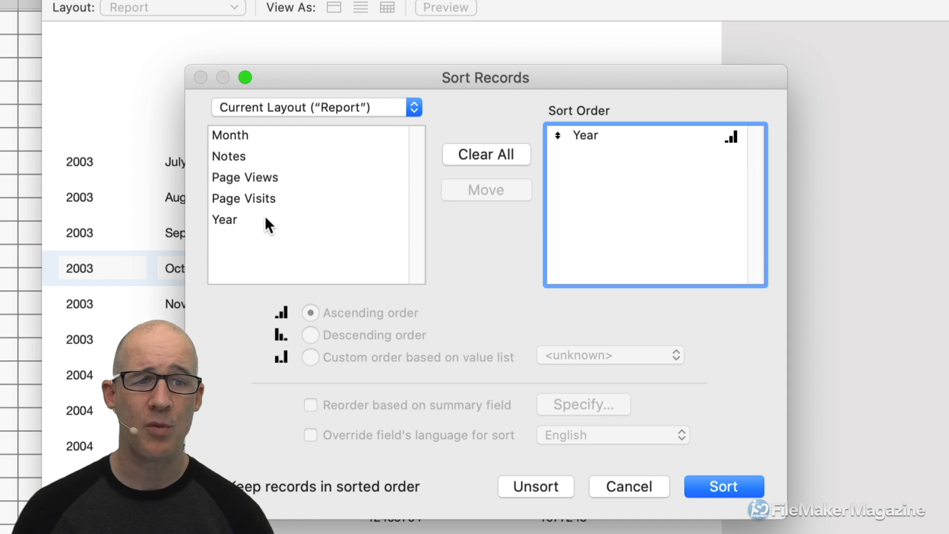
Add Month as the second sort field, using a custom order based on the Month Names value list
left_click(244, 135)
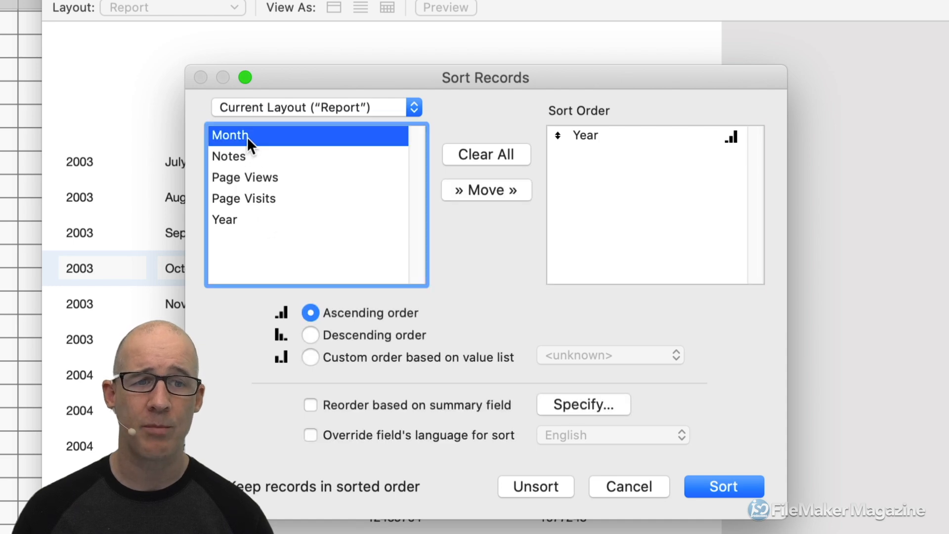
double_click(247, 136)
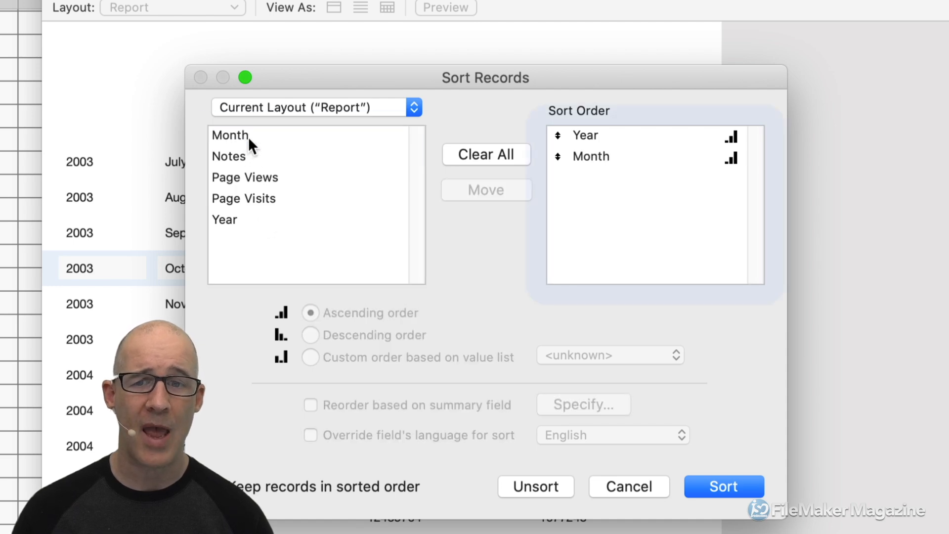
left_click(594, 156)
left_click(462, 353)
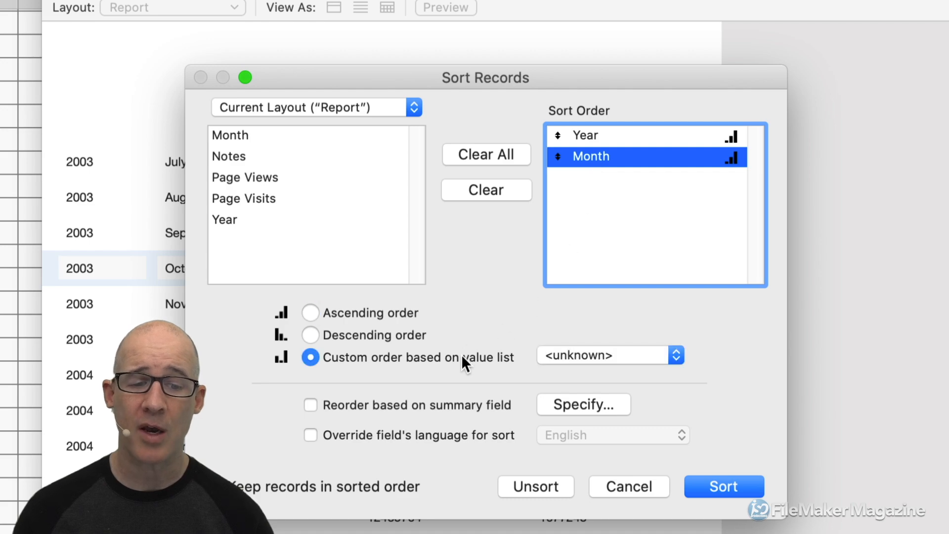
left_click(583, 353)
left_click(589, 354)
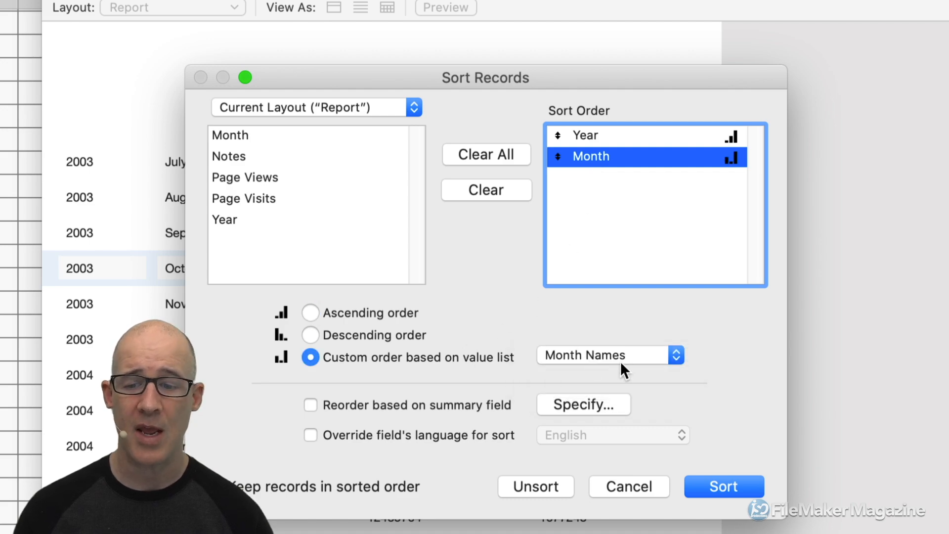
Apply the Year and Month sort and look through the records grouped under each year heading
left_click(722, 488)
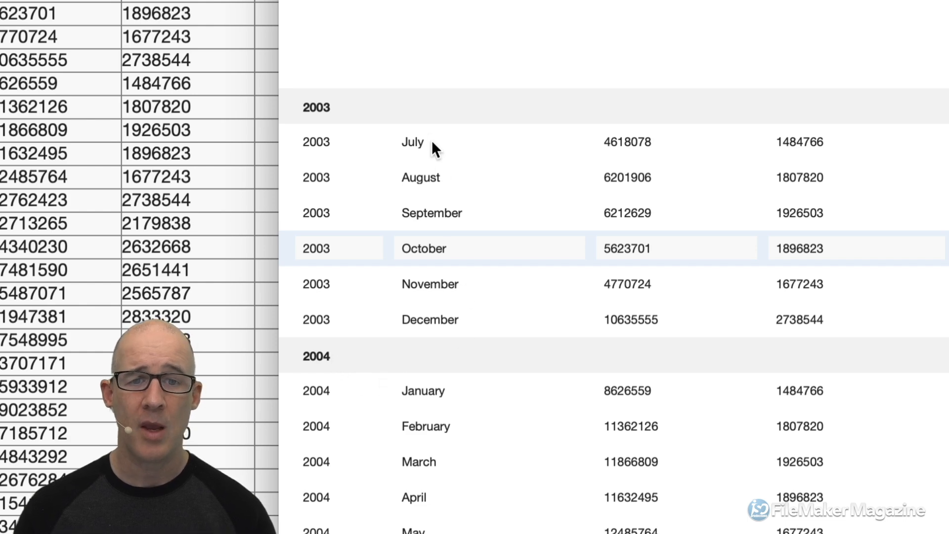
left_click(431, 247)
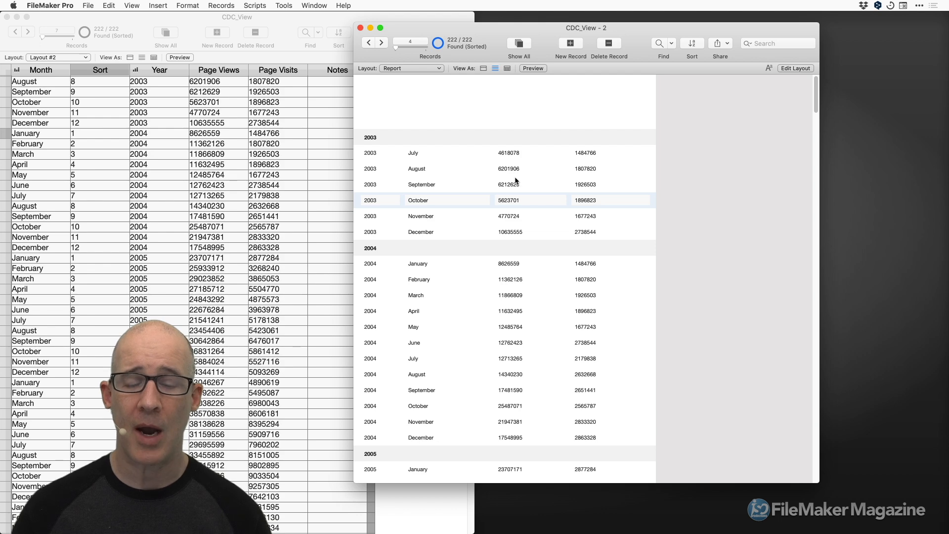
scroll(511, 191, "down", 10)
scroll(512, 196, "down", 20)
scroll(511, 192, "down", 20)
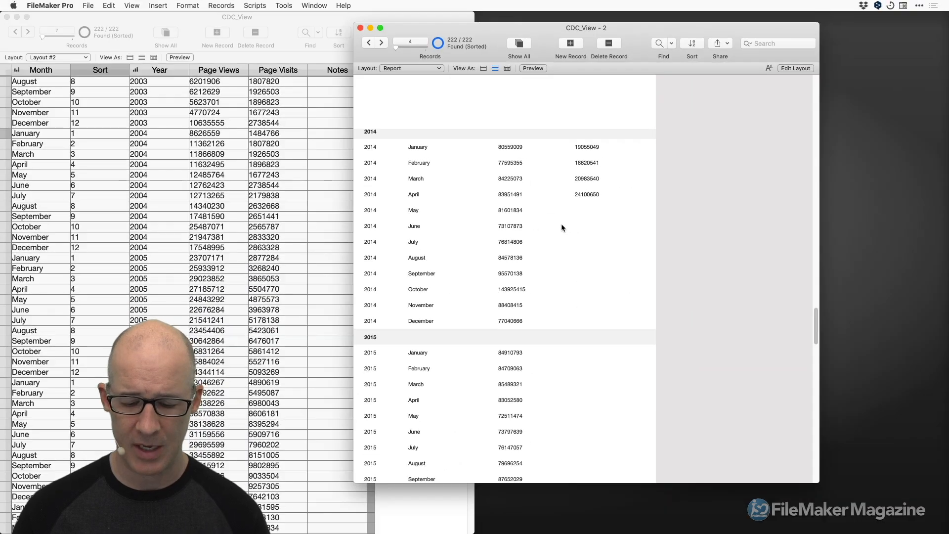
Switch the report to Layout mode and open the field definitions of the CDC_DATA.gov table
key("super+l")
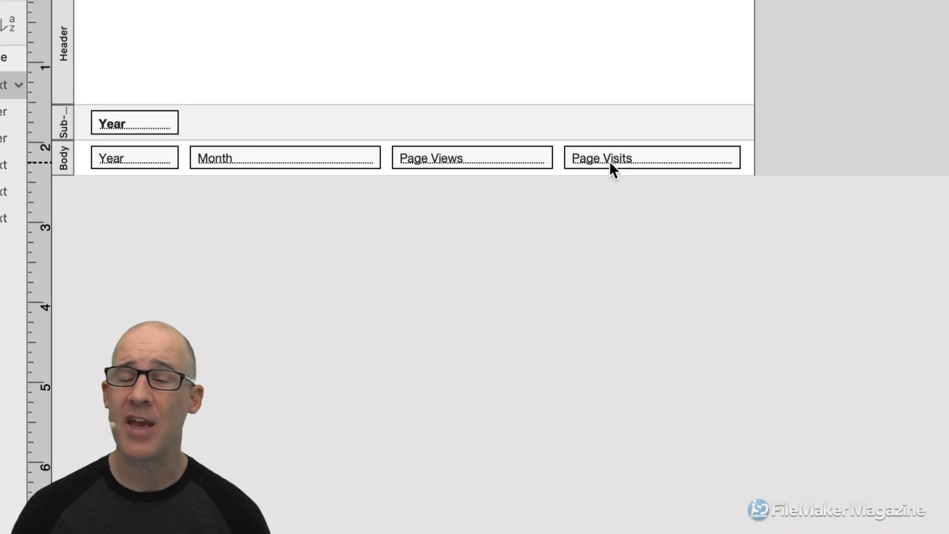
left_click(613, 164)
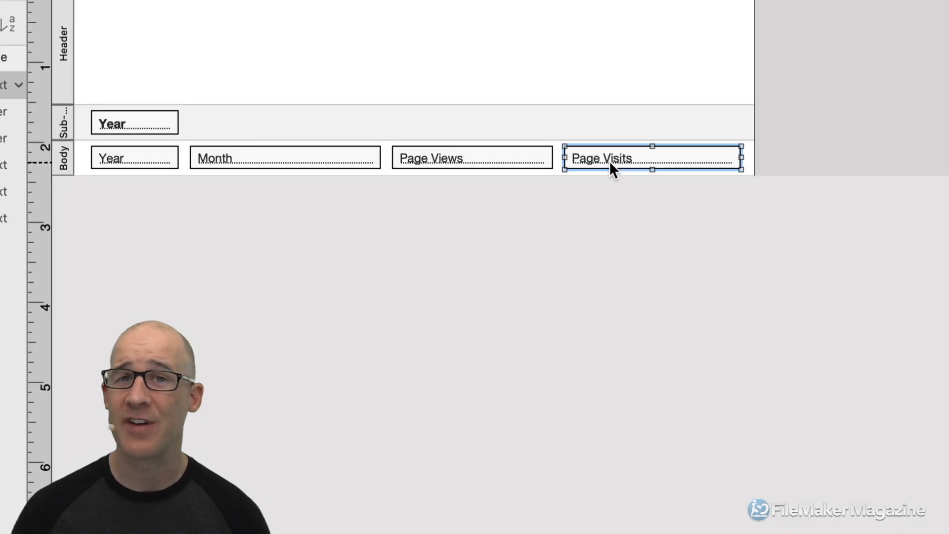
left_click(487, 162)
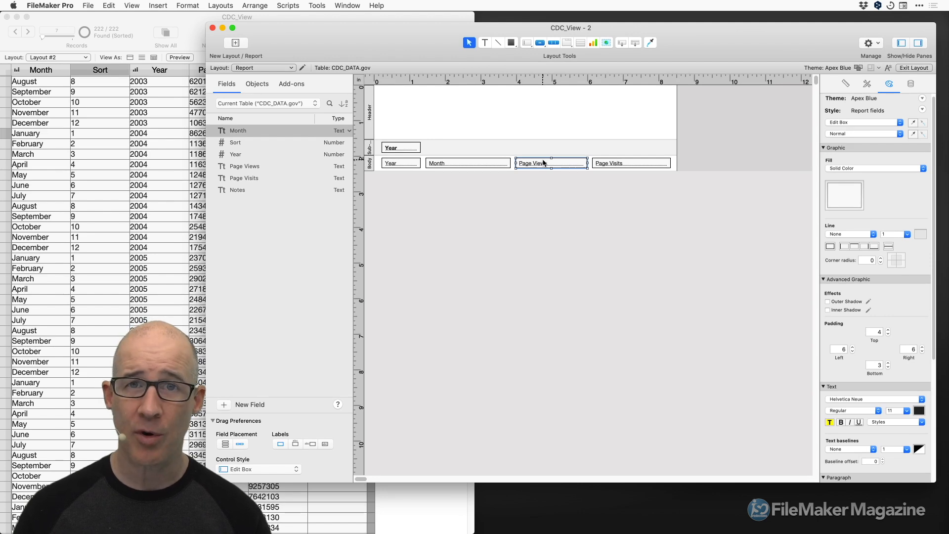
key("super+shift+d")
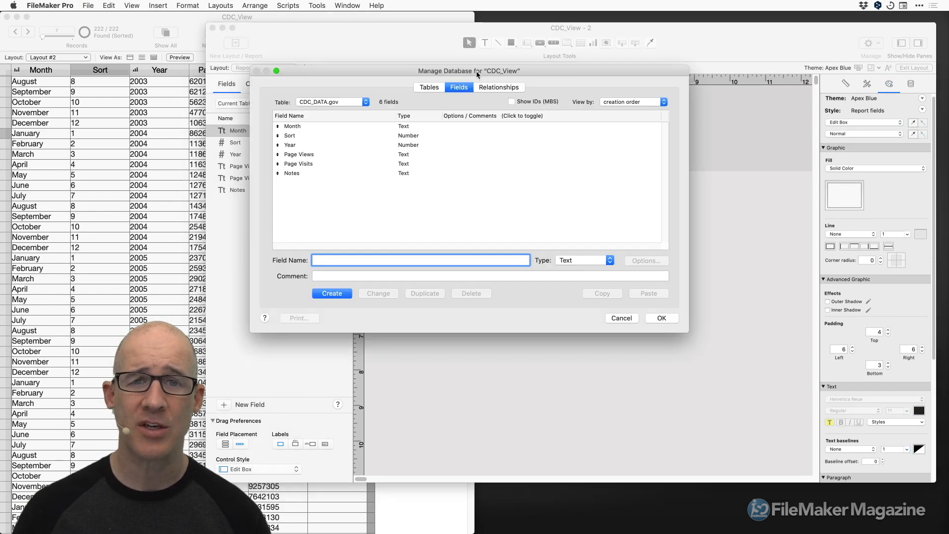
left_click_drag(480, 78, 571, 73)
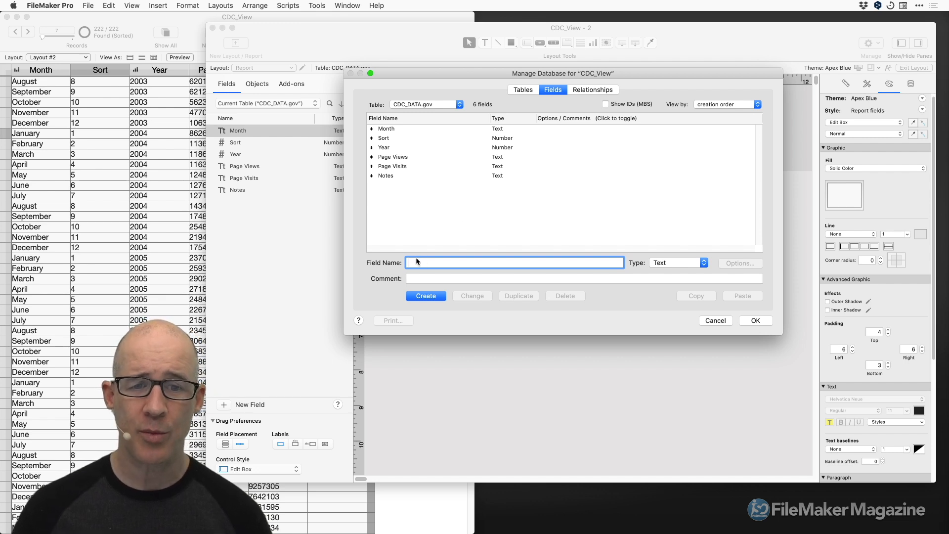
type("To")
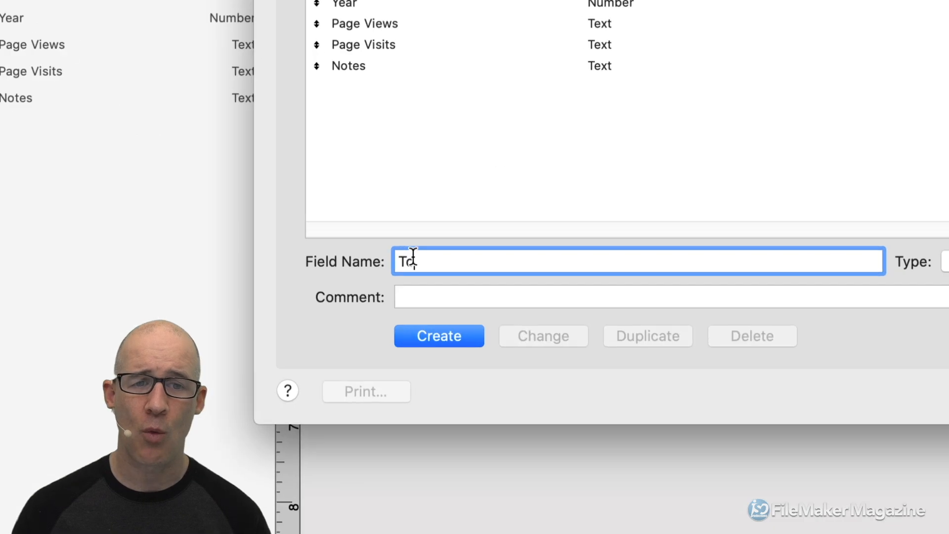
left_click_drag(416, 262, 403, 260)
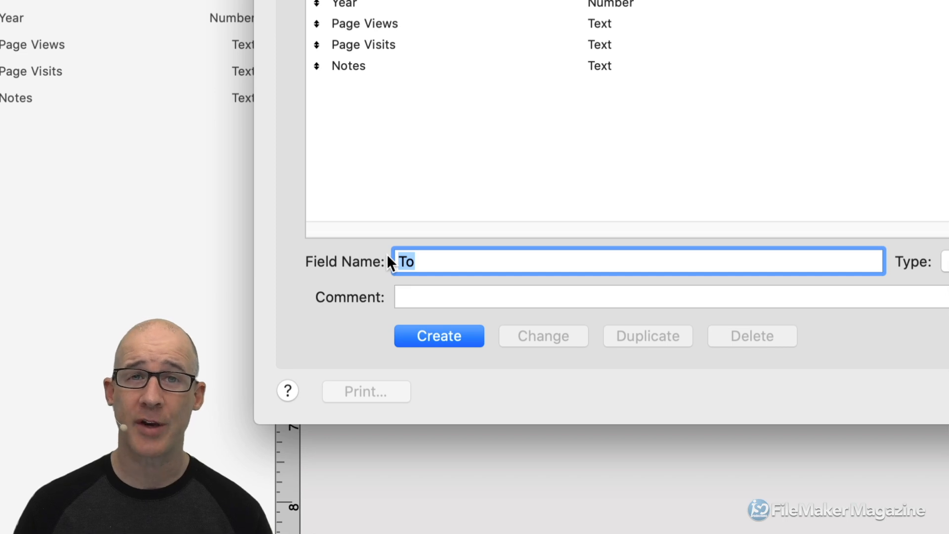
type("Unst")
key("BackSpace")
key("BackSpace")
key("BackSpace")
key("BackSpace")
type("unstored_")
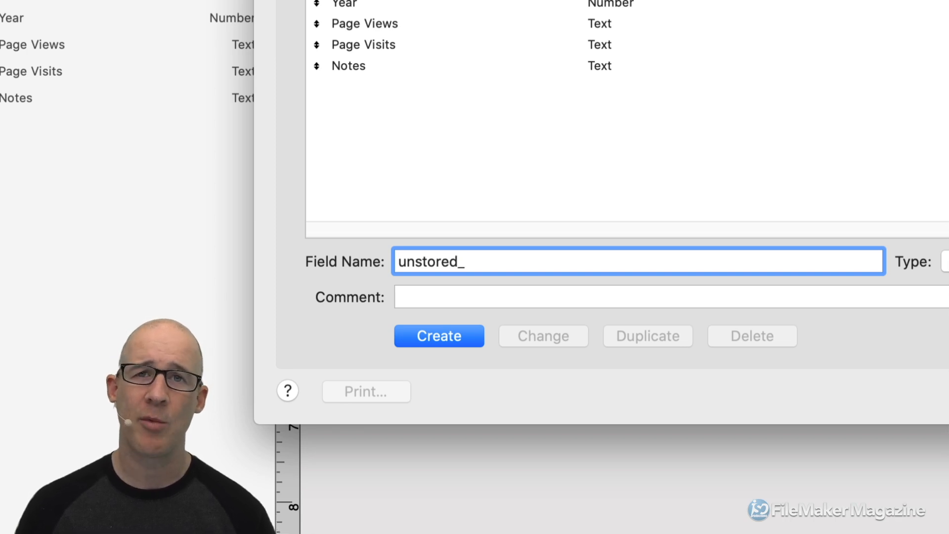
key("BackSpace")
key("BackSpace")
key("BackSpace")
key("BackSpace")
key("BackSpace")
key("BackSpace")
key("BackSpace")
key("BackSpace")
key("BackSpace")
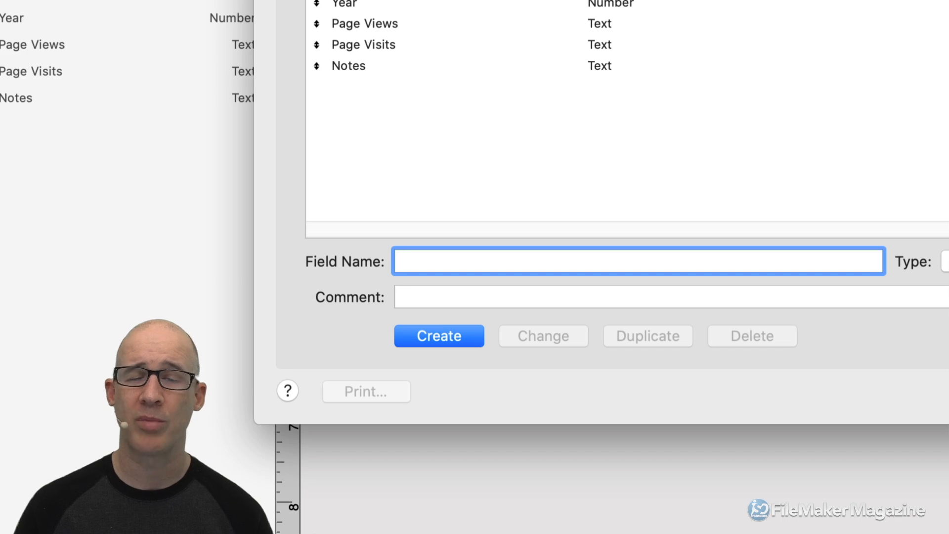
Try to create a Summary type field named SummaryTotalPageViews in the CDC_DATA.gov table
type("Summary")
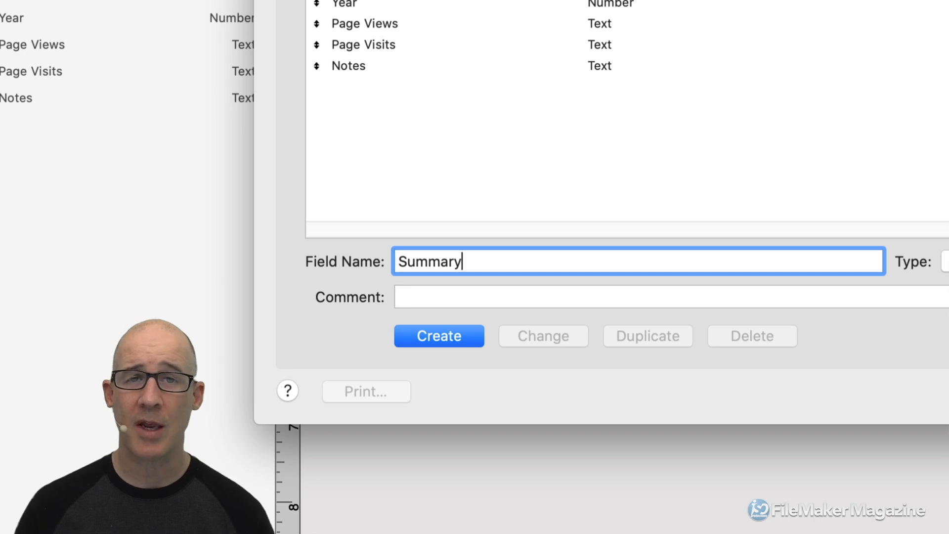
type("Too")
key("BackSpace")
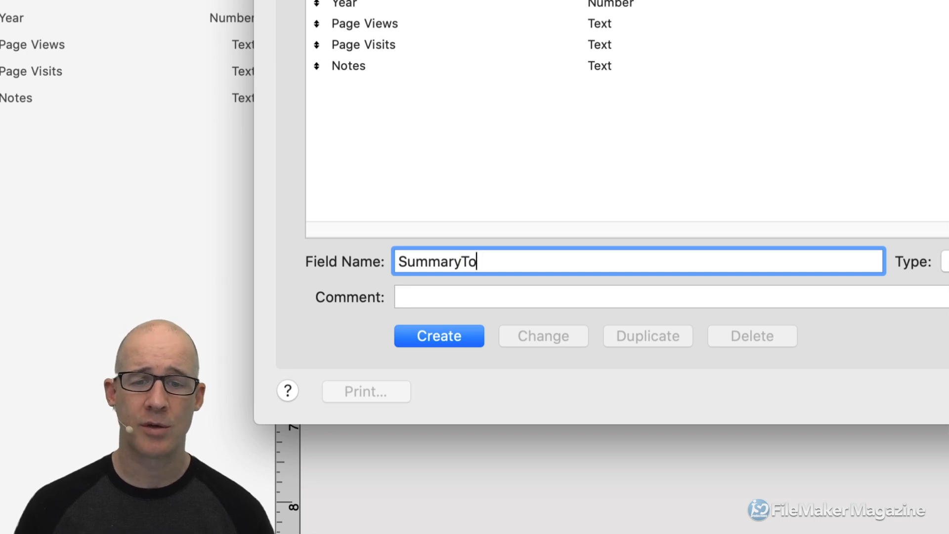
type("talPage")
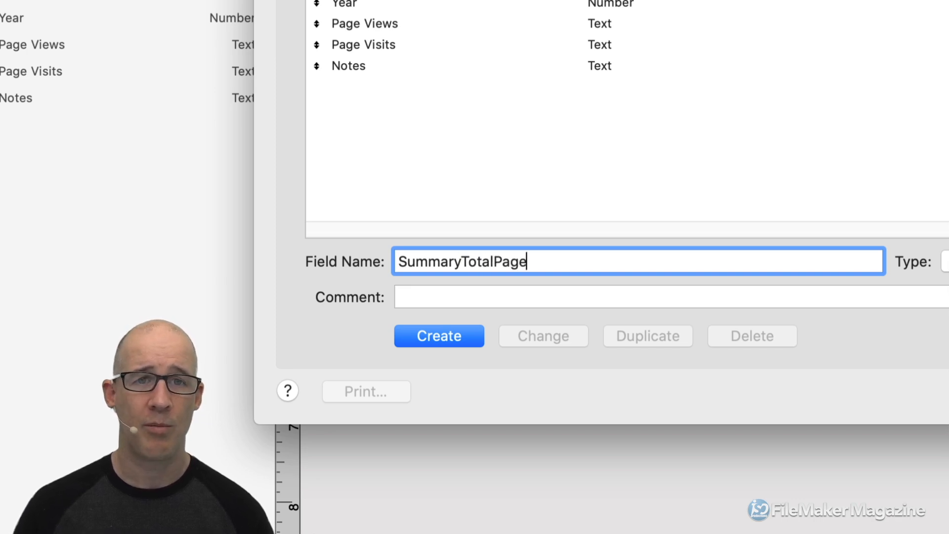
type("Views")
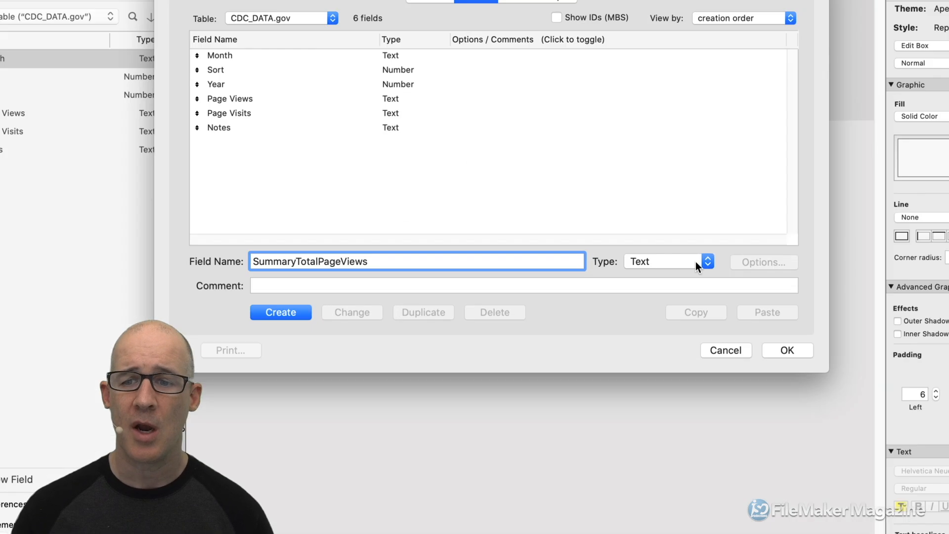
left_click(697, 263)
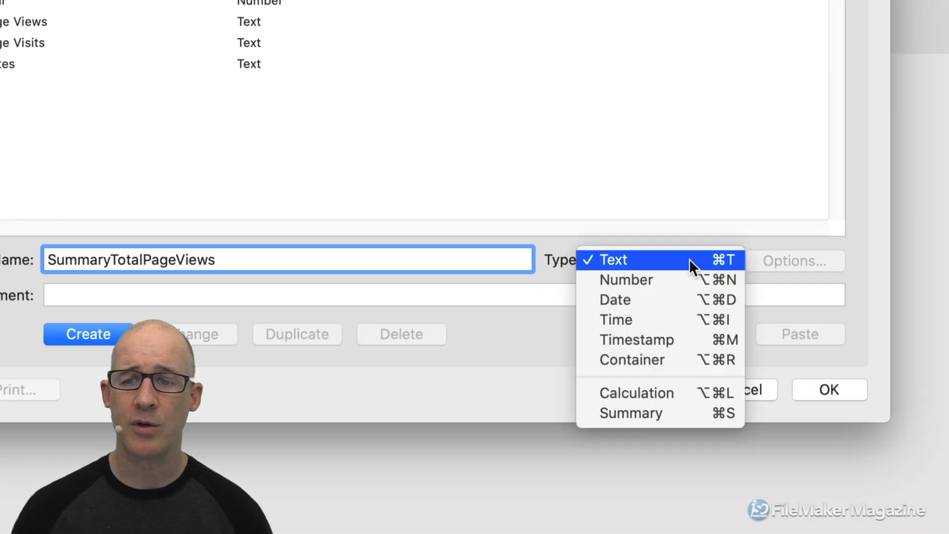
left_click(672, 413)
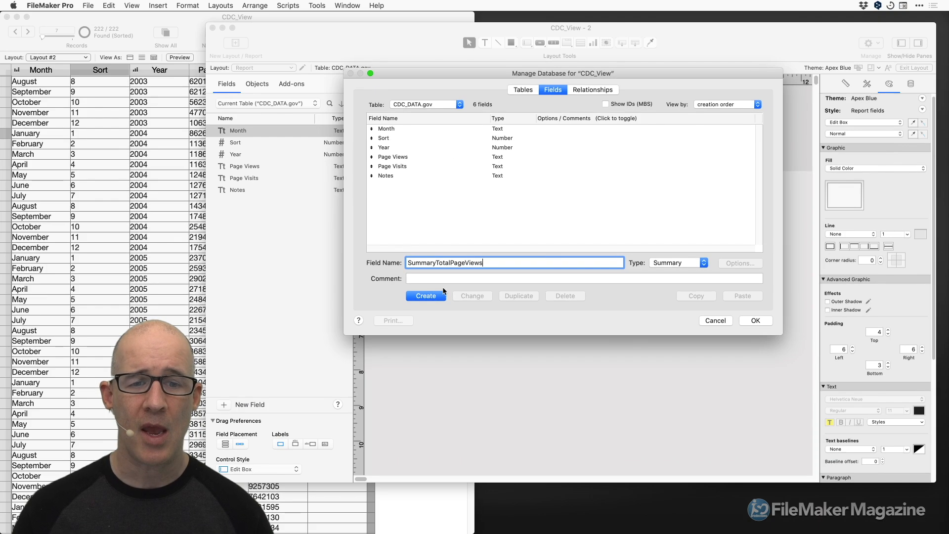
left_click(429, 296)
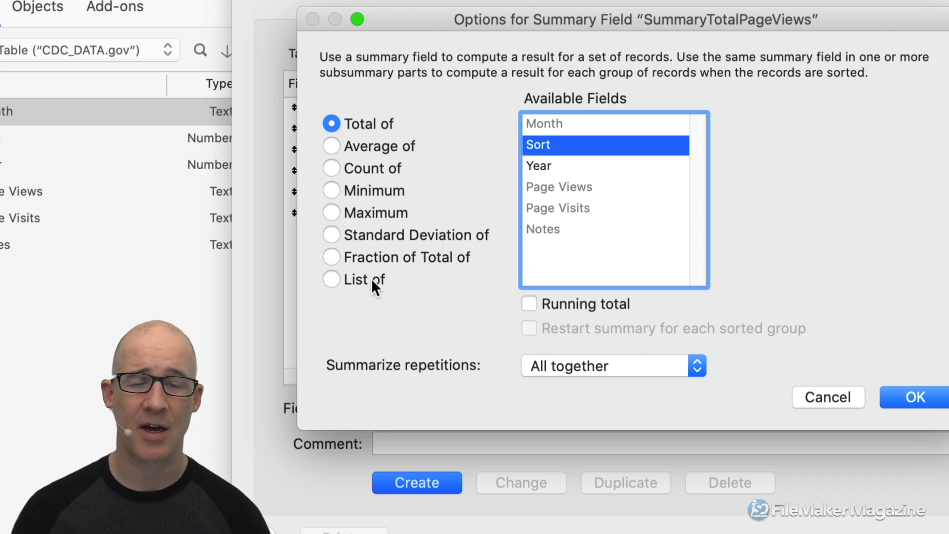
Try the Average, Count, Minimum and Total options for the summary field, and cancel the field and database definitions
left_click(362, 149)
left_click(360, 165)
left_click(360, 187)
left_click(360, 127)
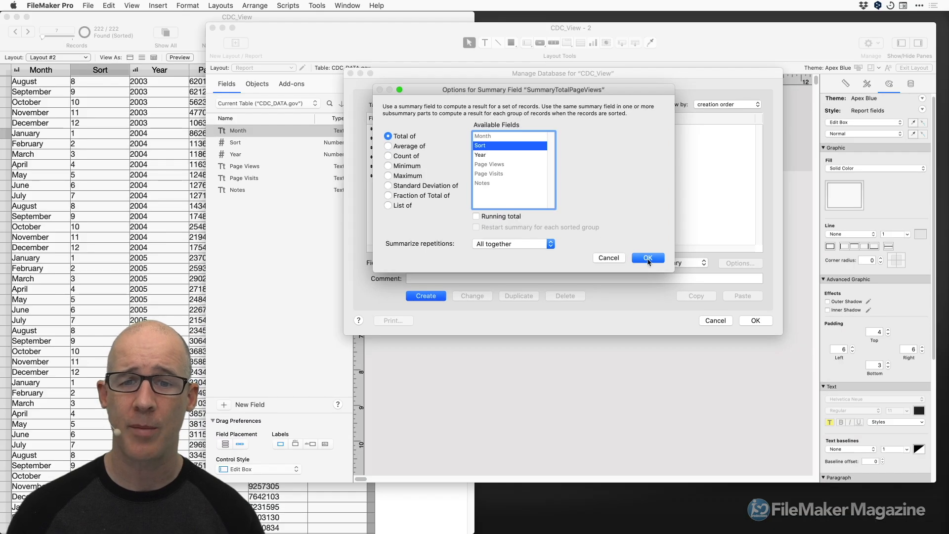
left_click(620, 259)
left_click(711, 320)
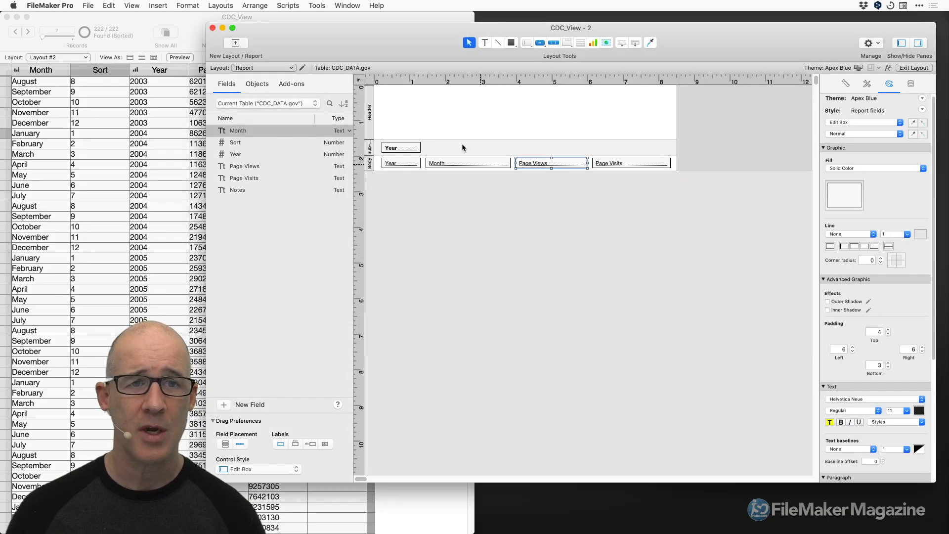
Switch to the table view window and change the Page Views field type to Number
left_click(319, 17)
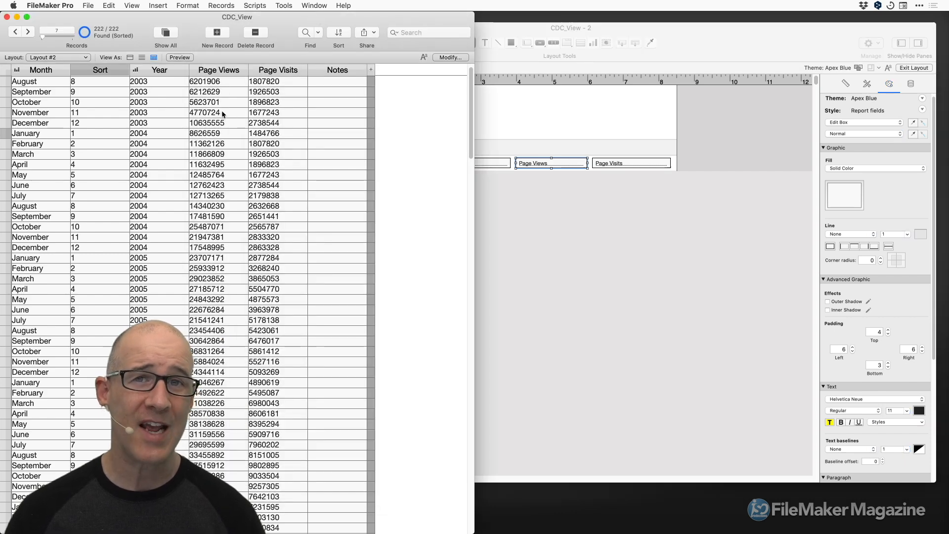
left_click(245, 71)
mouse_move(305, 222)
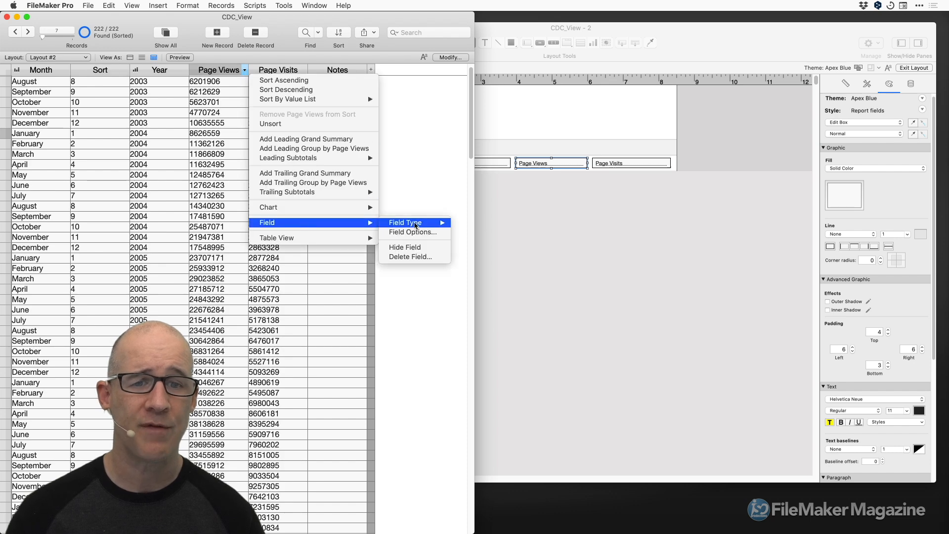
mouse_move(401, 225)
left_click(462, 233)
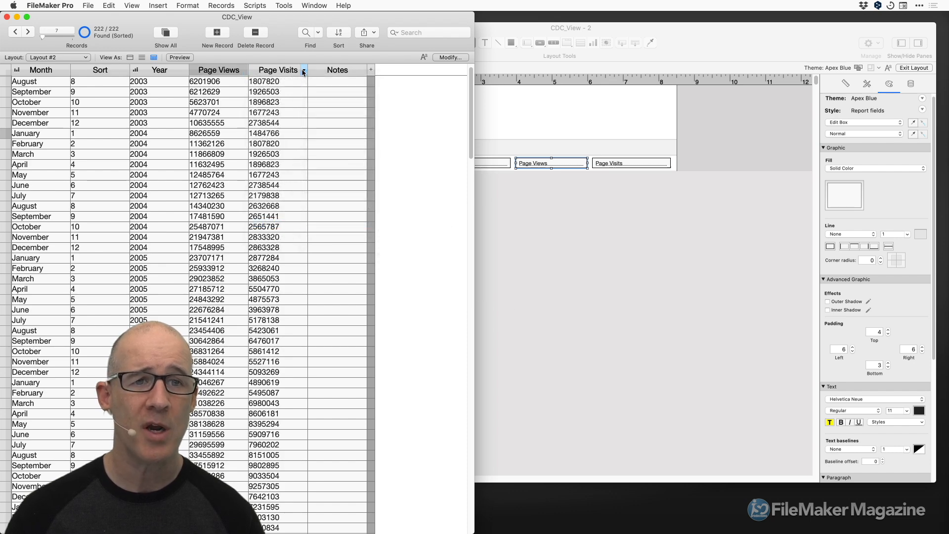
Change the Page Visits field type to Number
left_click(303, 71)
mouse_move(365, 224)
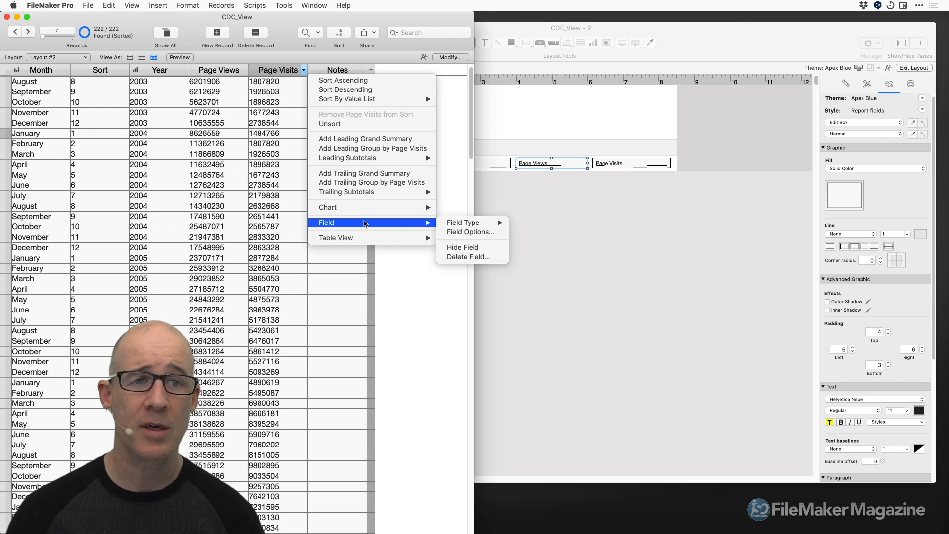
mouse_move(457, 224)
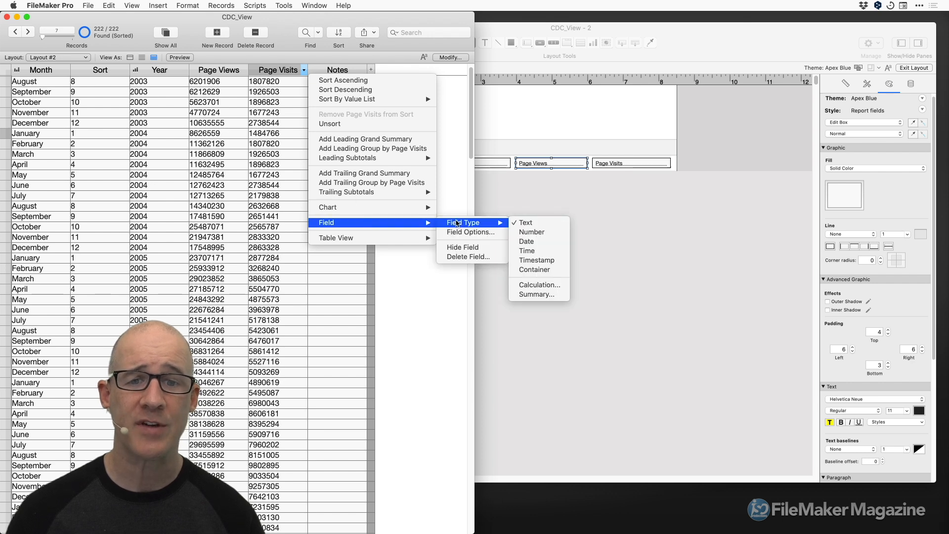
left_click(543, 233)
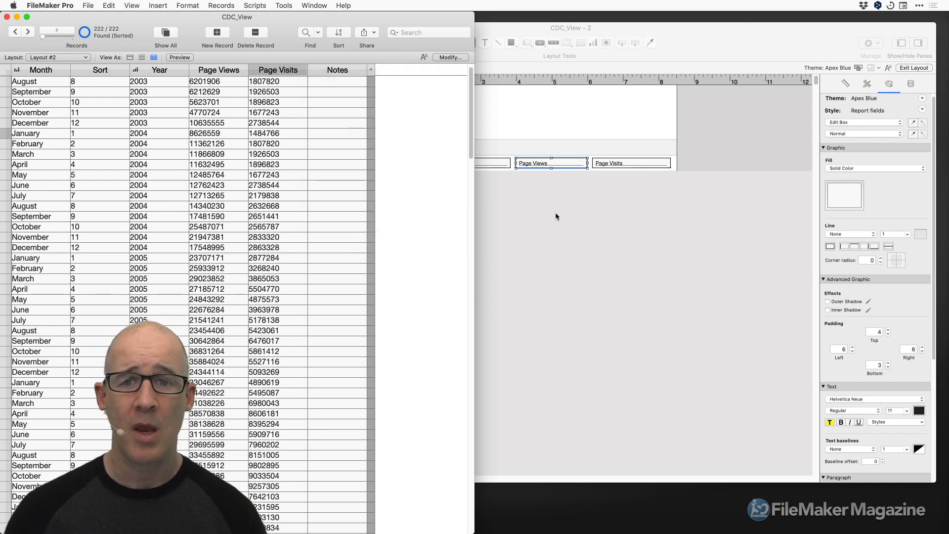
Return to the Report layout window and create a Summary type field named SummaryTotalPageViews in the database definition
left_click(555, 213)
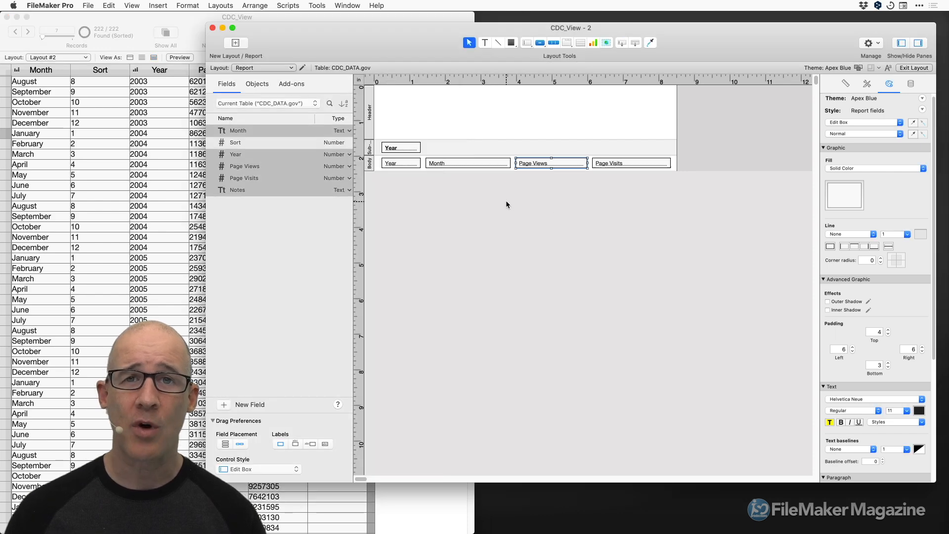
key("super+shift+d")
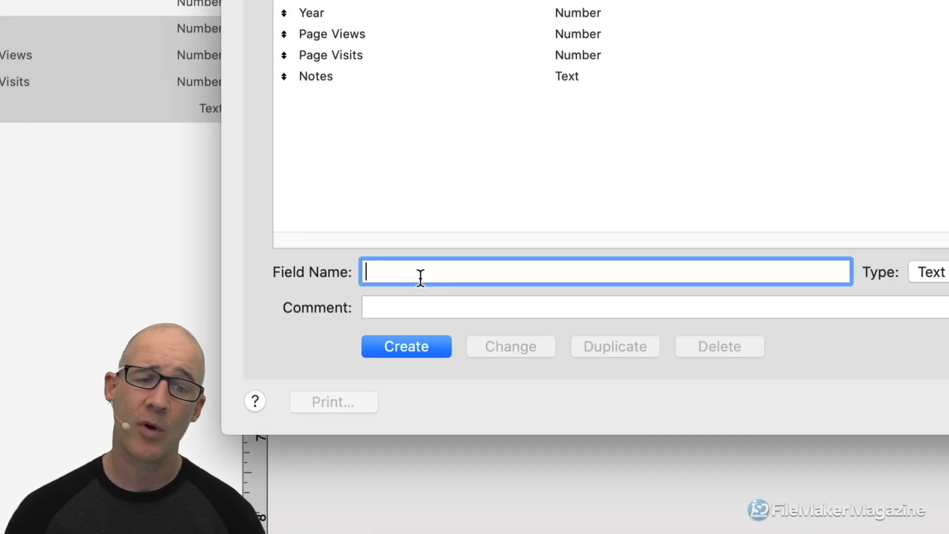
type("SummaryTotalPageViews")
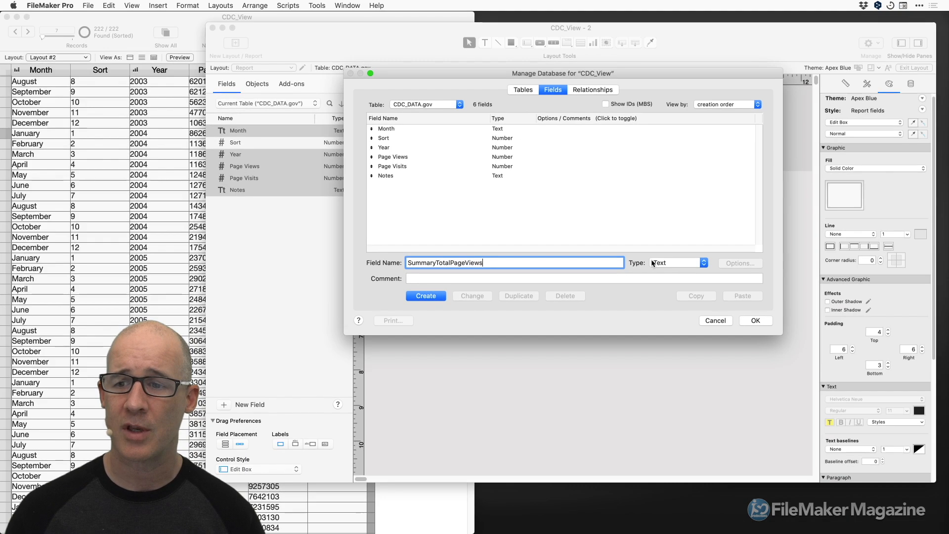
left_click(653, 263)
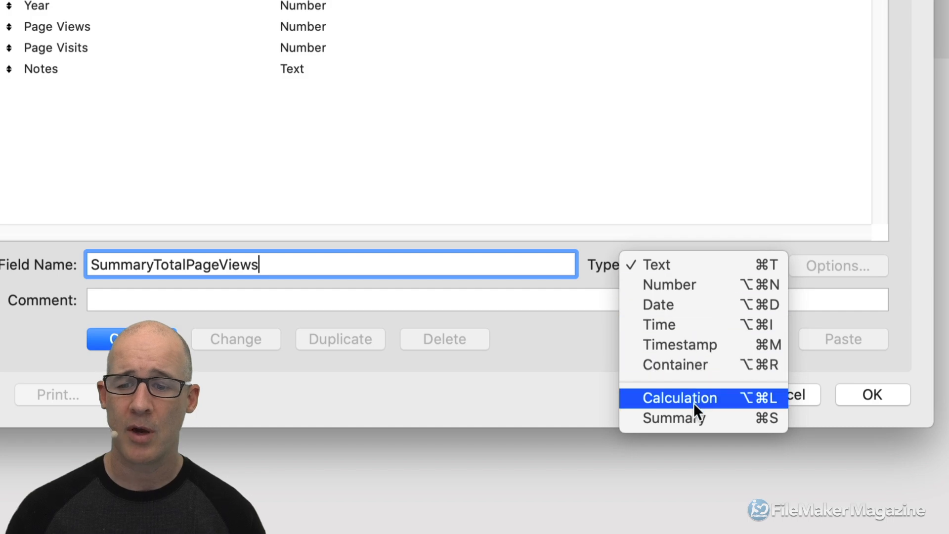
left_click(692, 419)
left_click(131, 339)
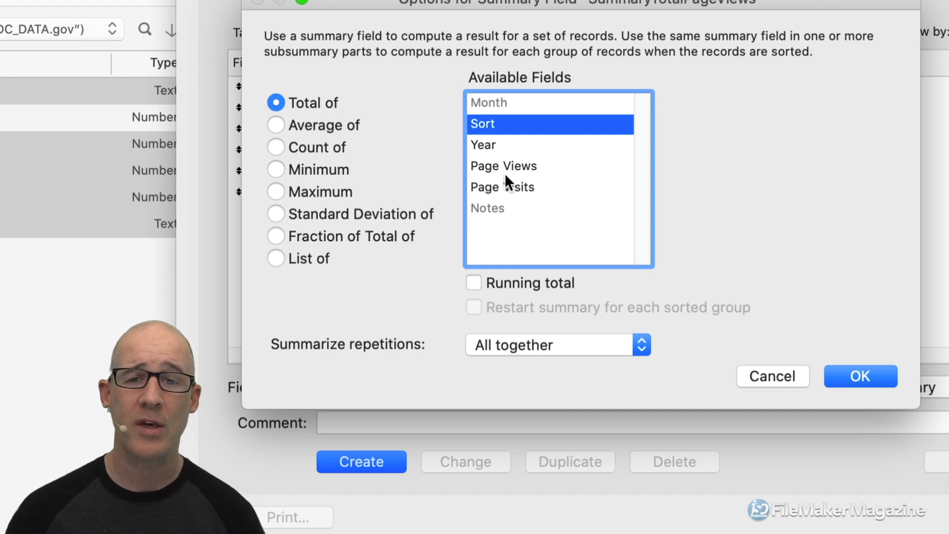
Define the SummaryTotalPageViews field as the total of Page Views with repetitions summarized all together, and accept the database definitions
left_click(504, 170)
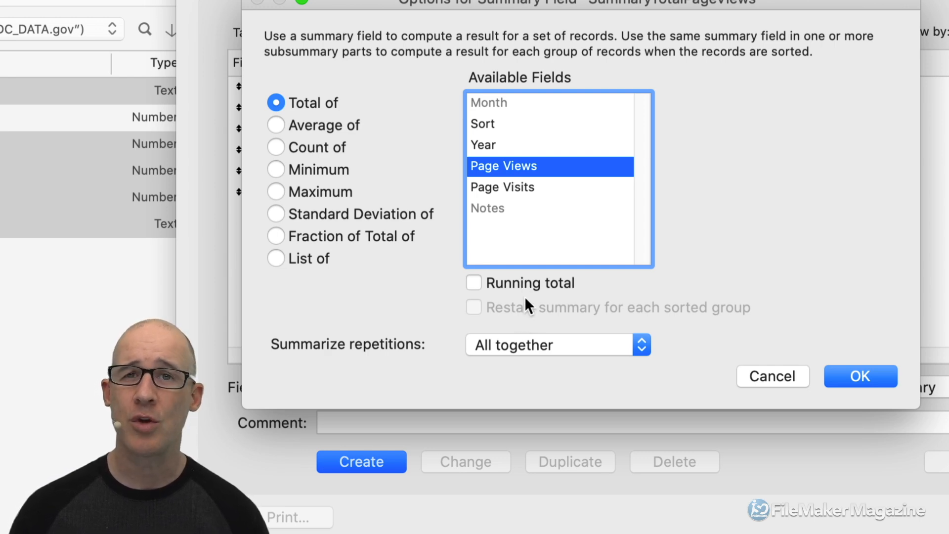
left_click(559, 342)
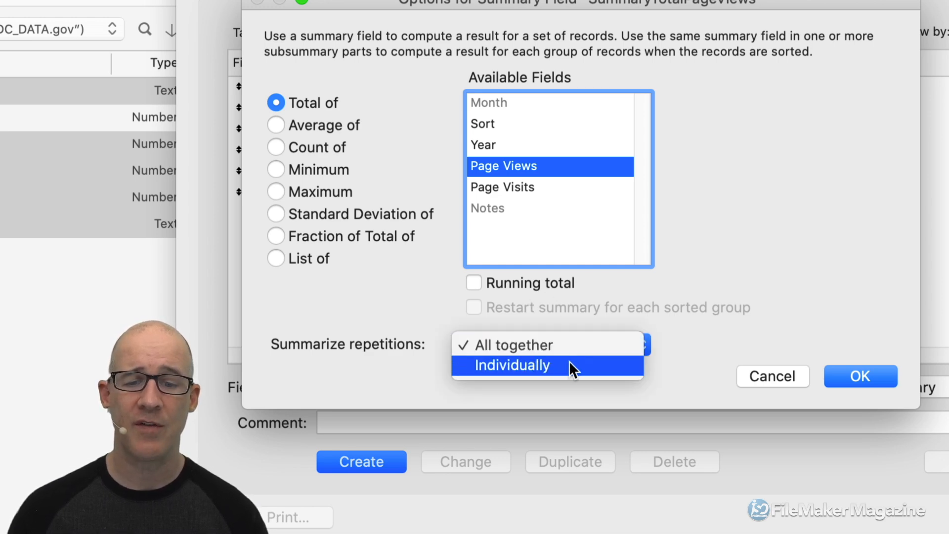
left_click(684, 354)
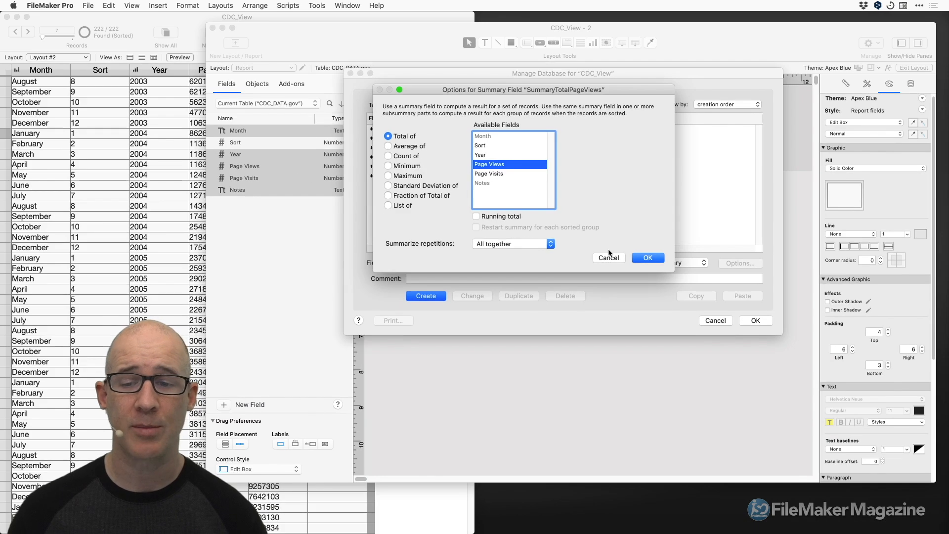
left_click(860, 376)
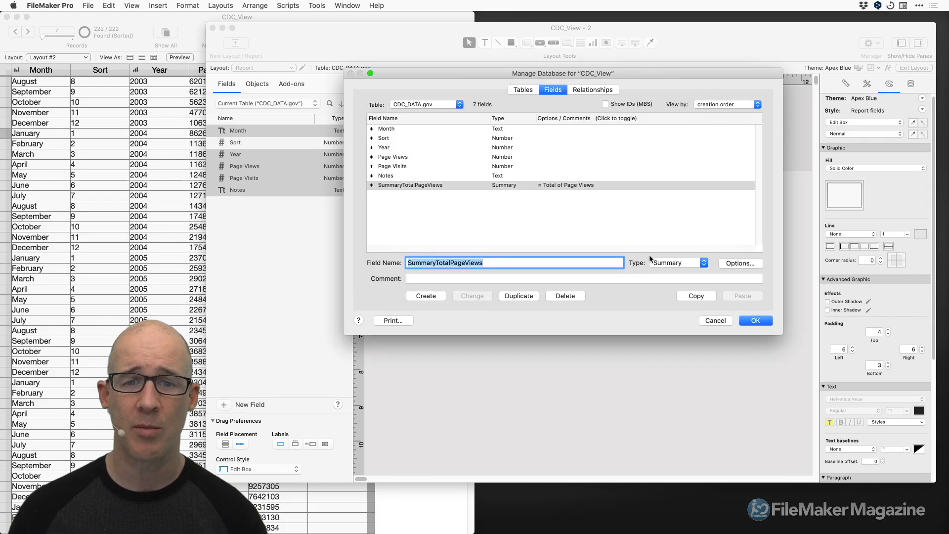
left_click(758, 320)
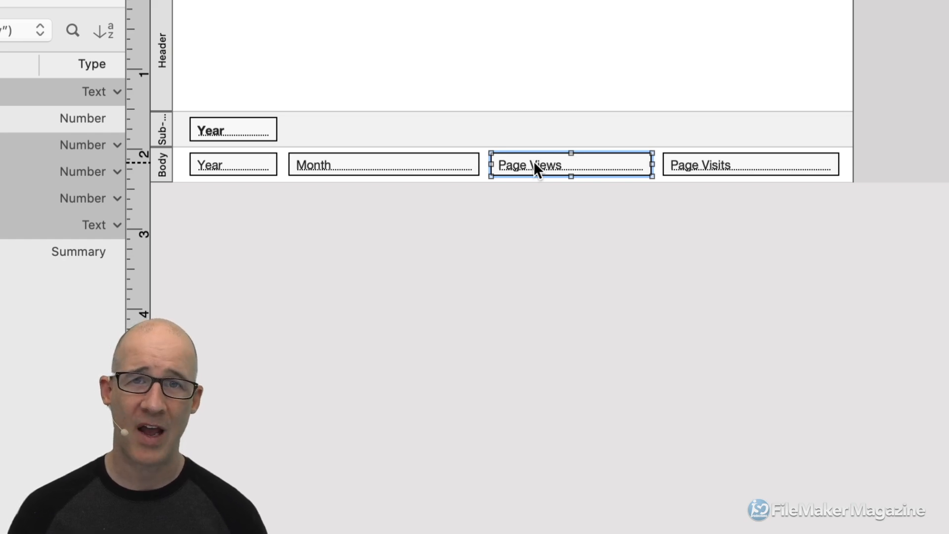
Add a sub-summary part sorted by Year to the Report layout, printed below the records it summarizes
right_click(512, 199)
left_click(582, 322)
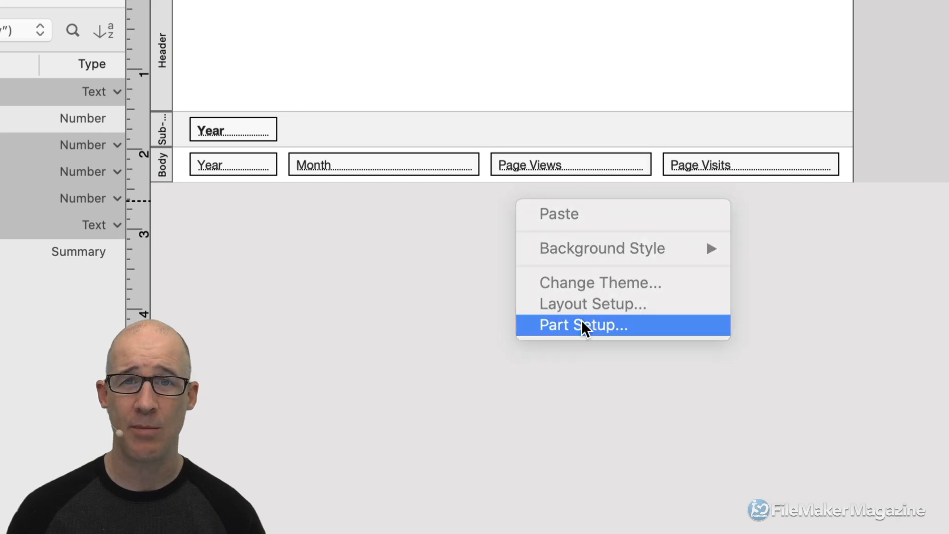
left_click(648, 126)
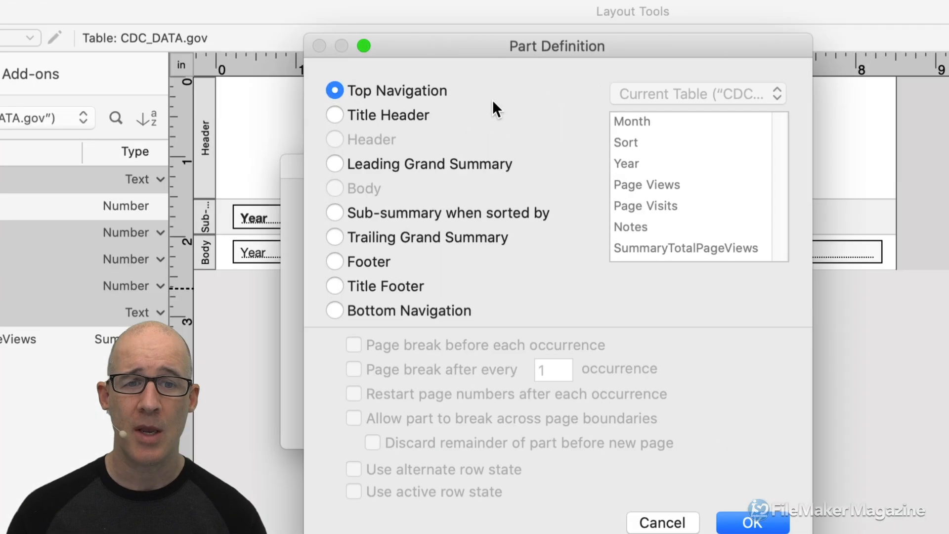
left_click(424, 212)
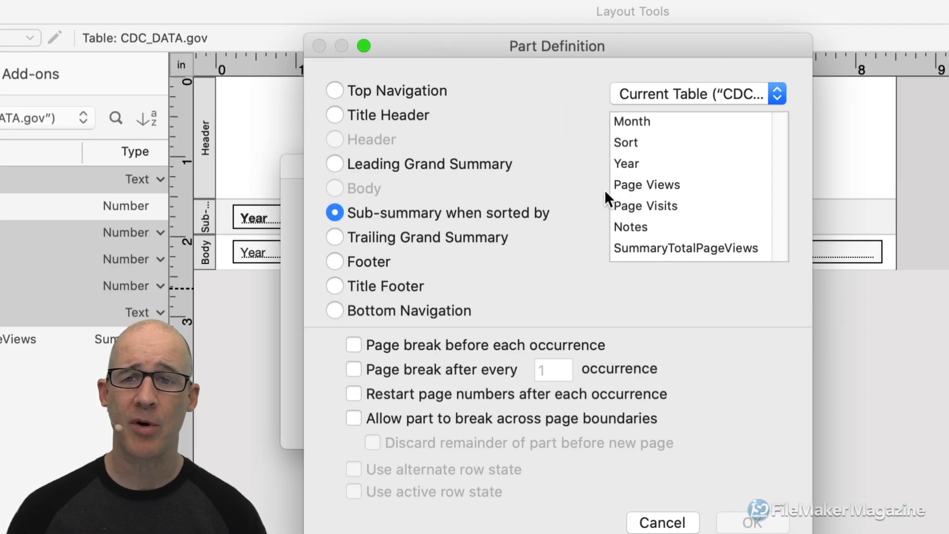
left_click(627, 165)
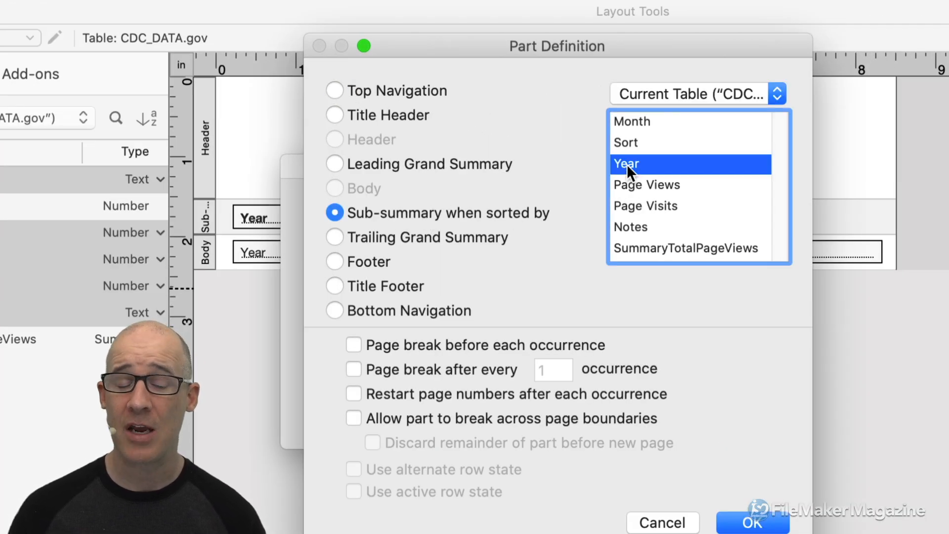
key("Return")
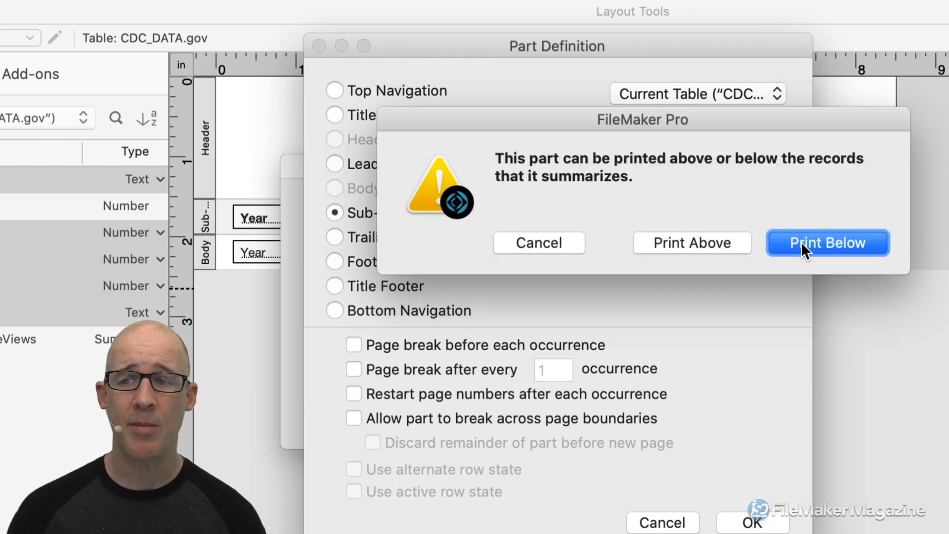
left_click(801, 241)
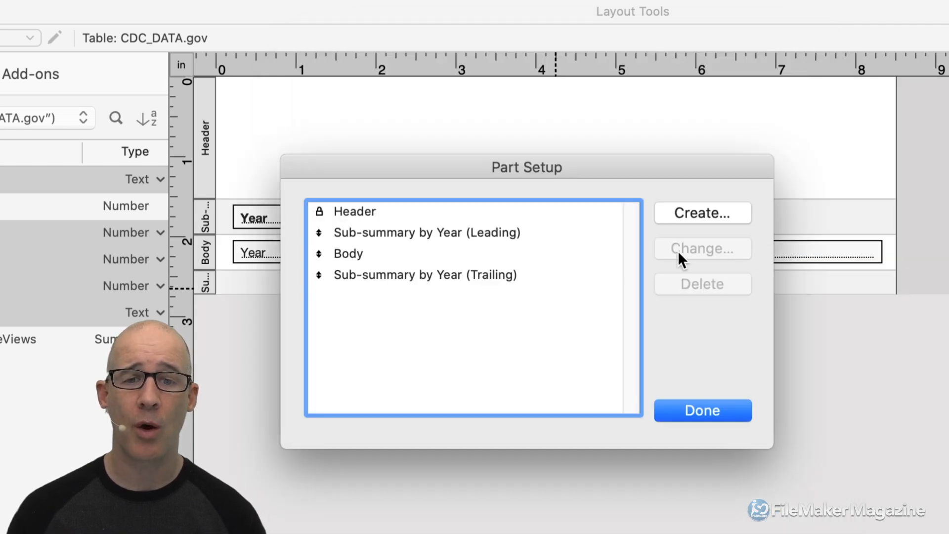
Try to create another sub-summary part sorted by Year and printed below, and cancel the part definition
left_click(473, 235)
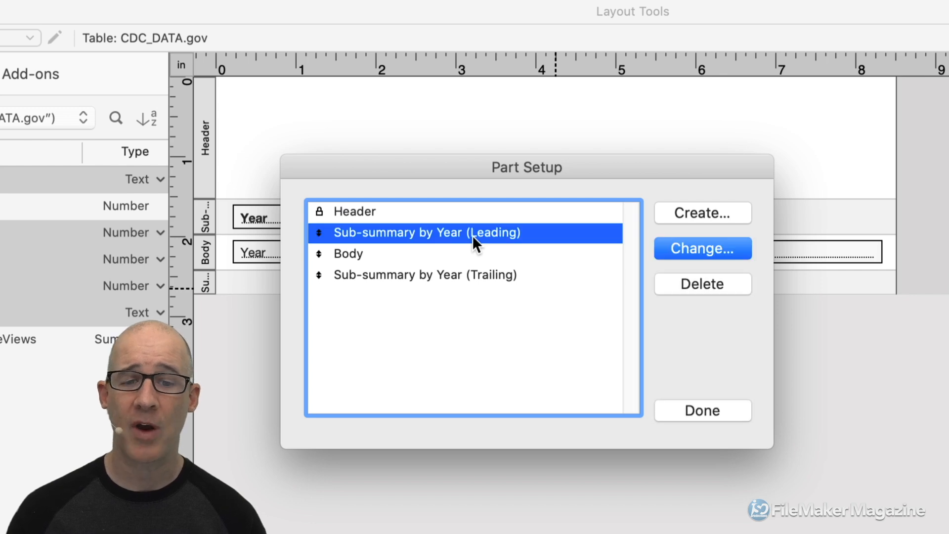
left_click(487, 272)
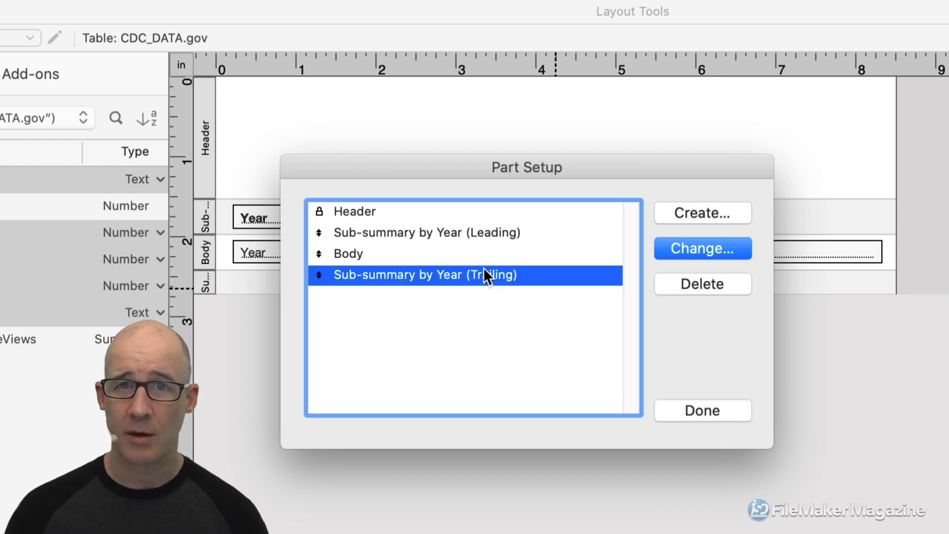
left_click(693, 218)
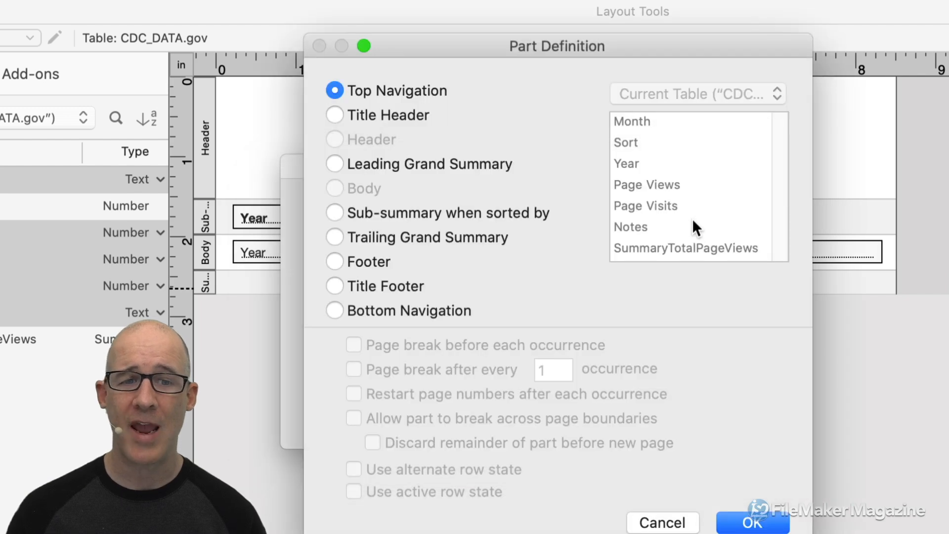
left_click(458, 213)
left_click(633, 162)
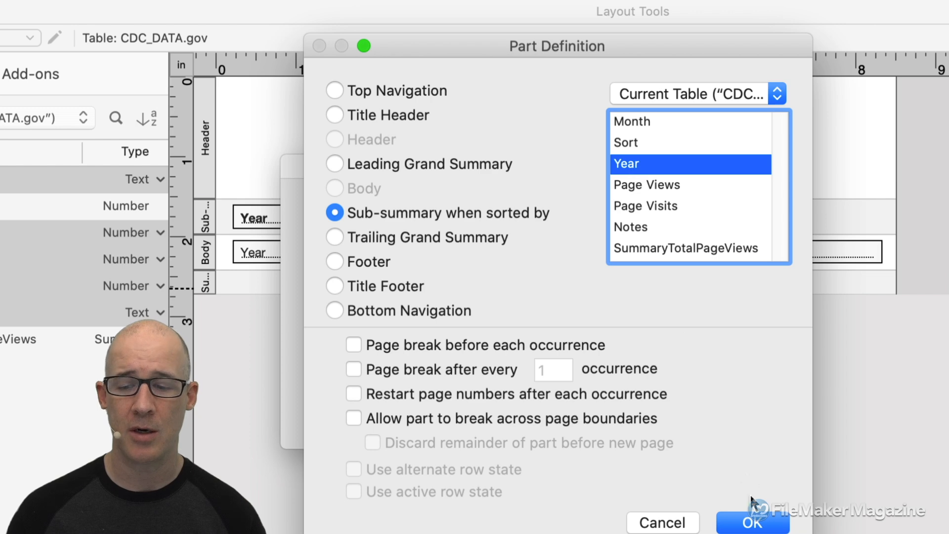
left_click(752, 519)
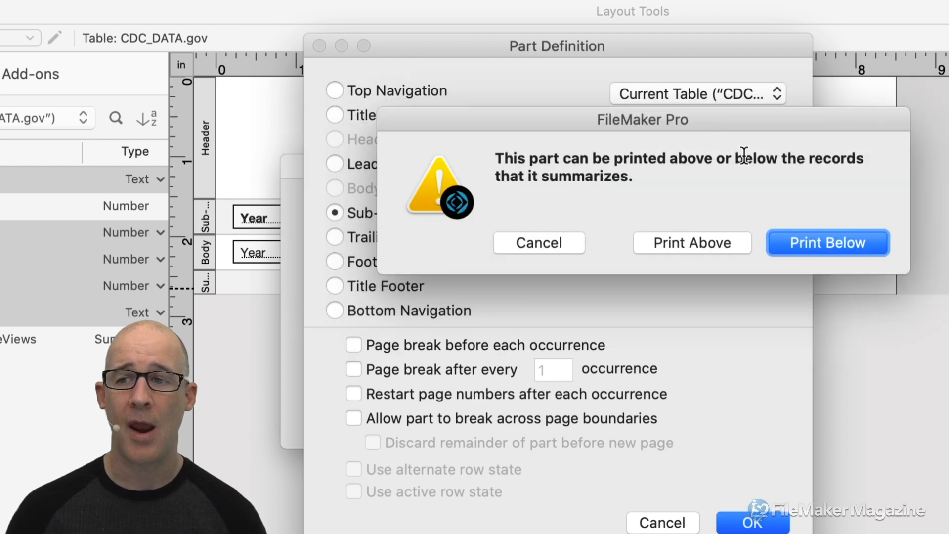
left_click(800, 241)
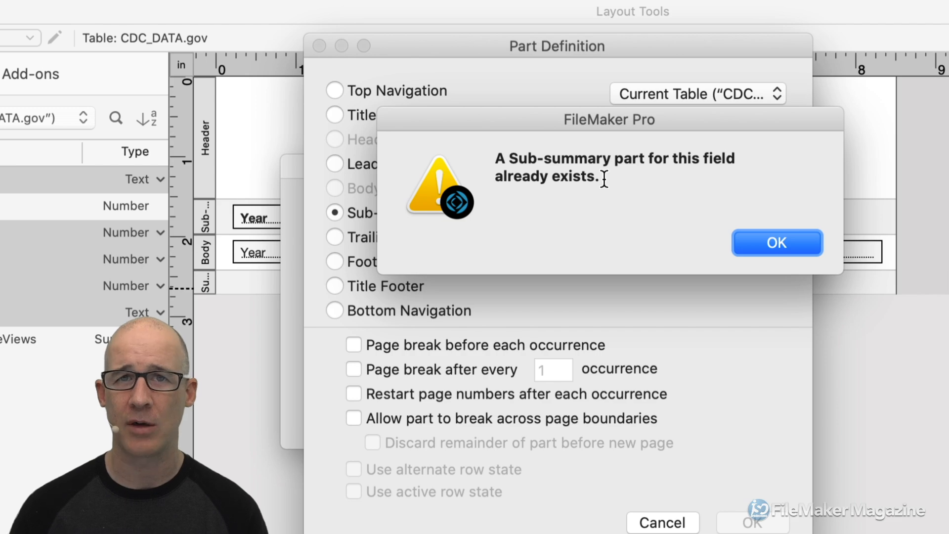
left_click(772, 242)
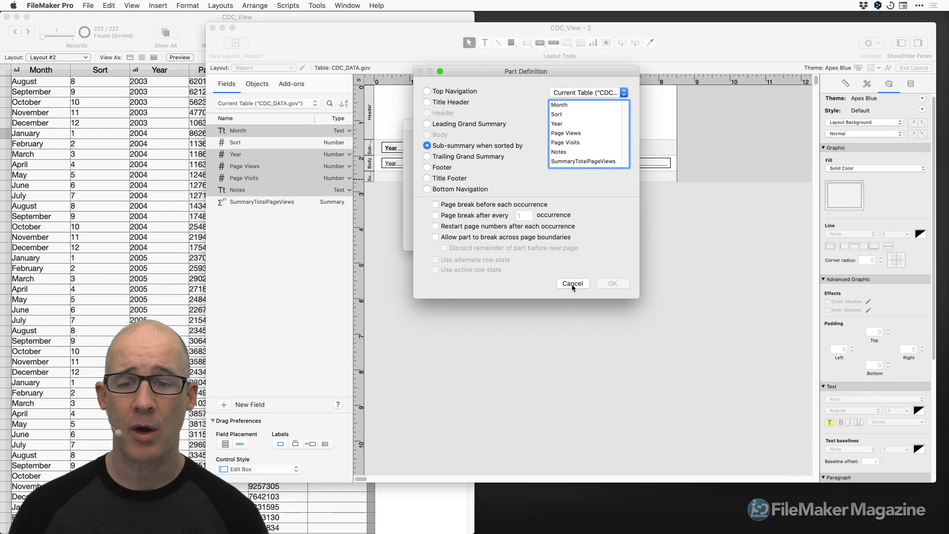
left_click(662, 523)
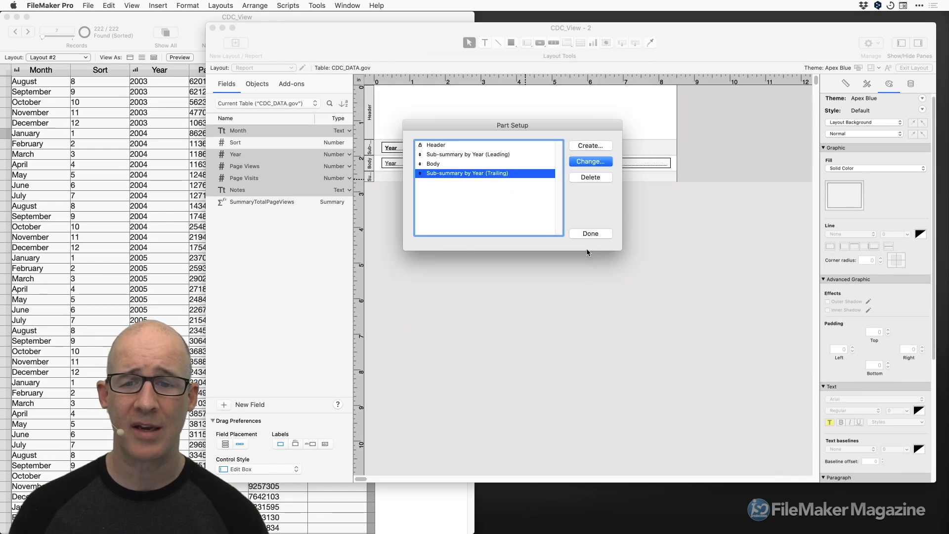
Finish the part setup and make the trailing Year sub-summary part slightly taller
left_click(591, 234)
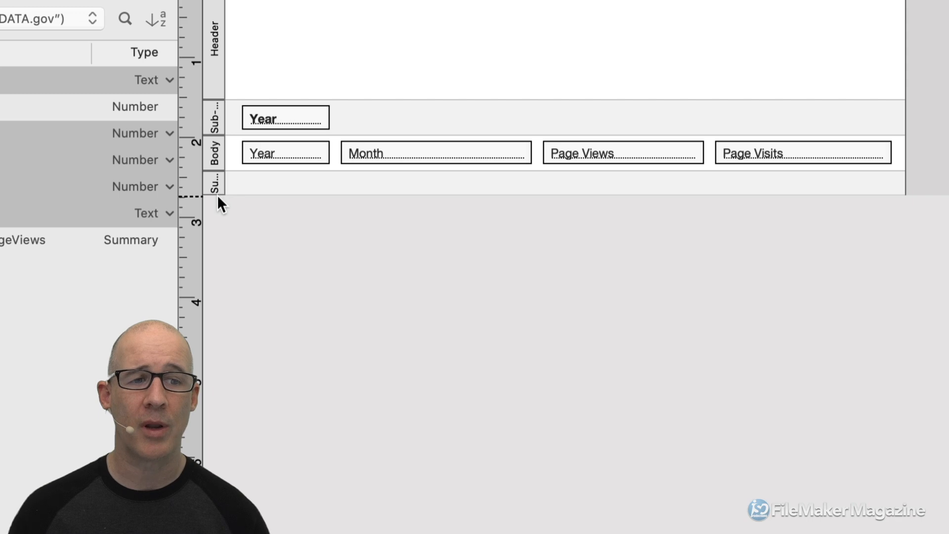
left_click(245, 195)
left_click_drag(246, 198, 246, 208)
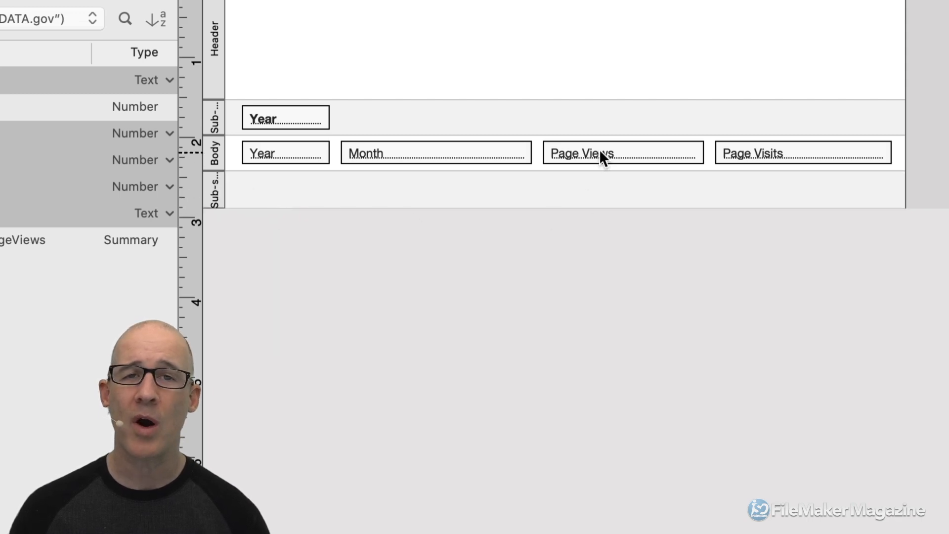
Duplicate the Page Views field into the trailing sub-summary as SummaryTotalPageViews without a label, and make it bold
left_click_drag(598, 151, 598, 188)
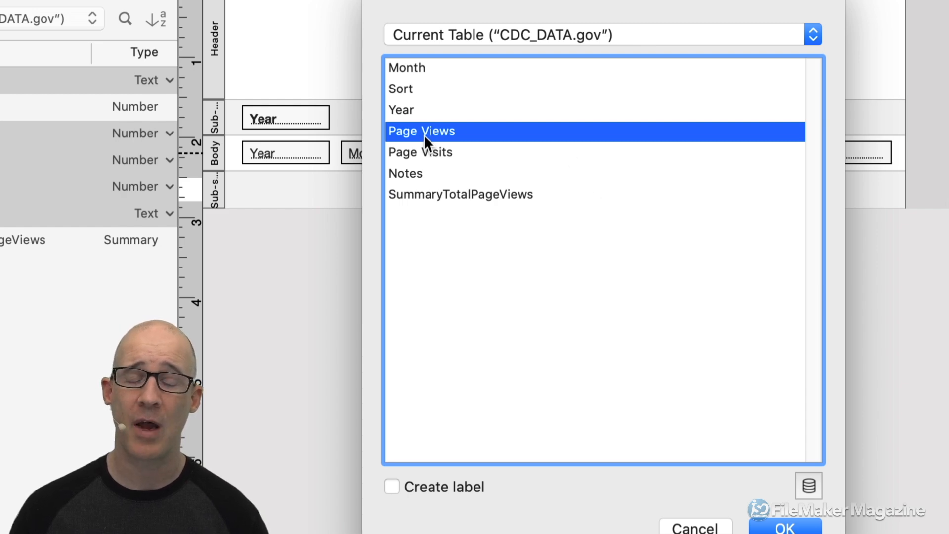
left_click(447, 194)
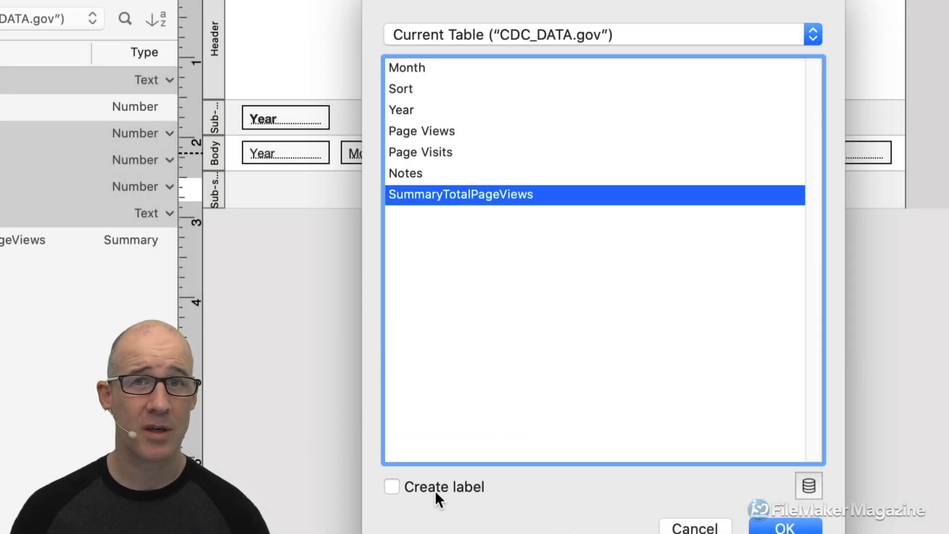
left_click(778, 527)
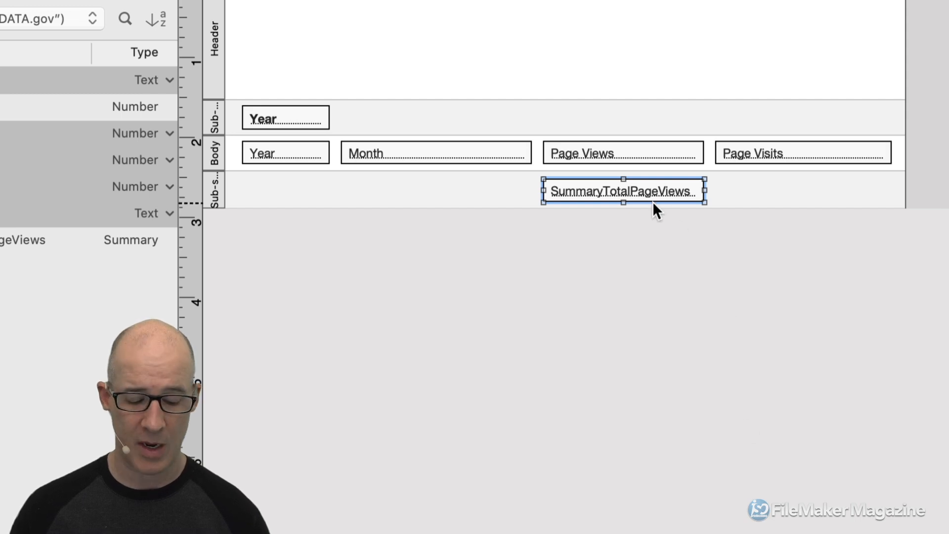
key("super+b")
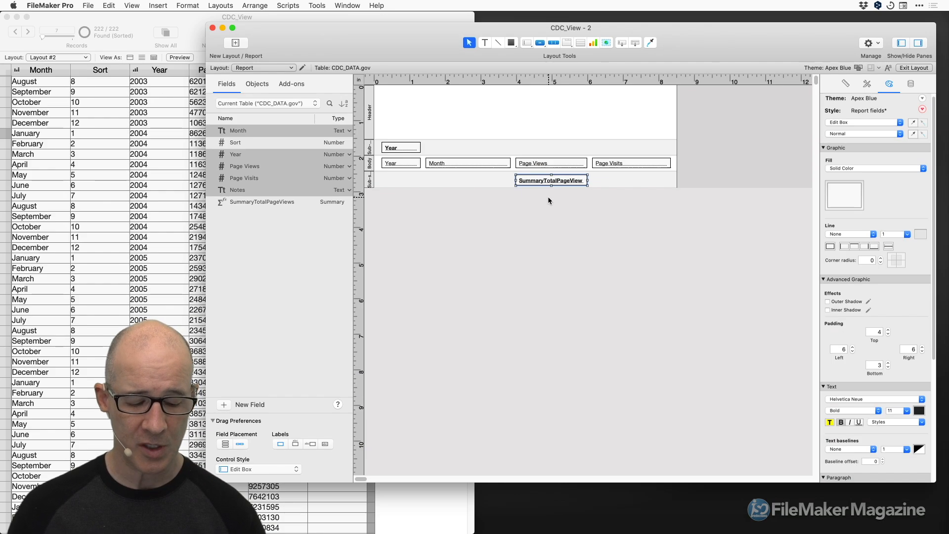
Review the yearly page view totals of the report in Browse mode and return to Layout mode
key("super+b")
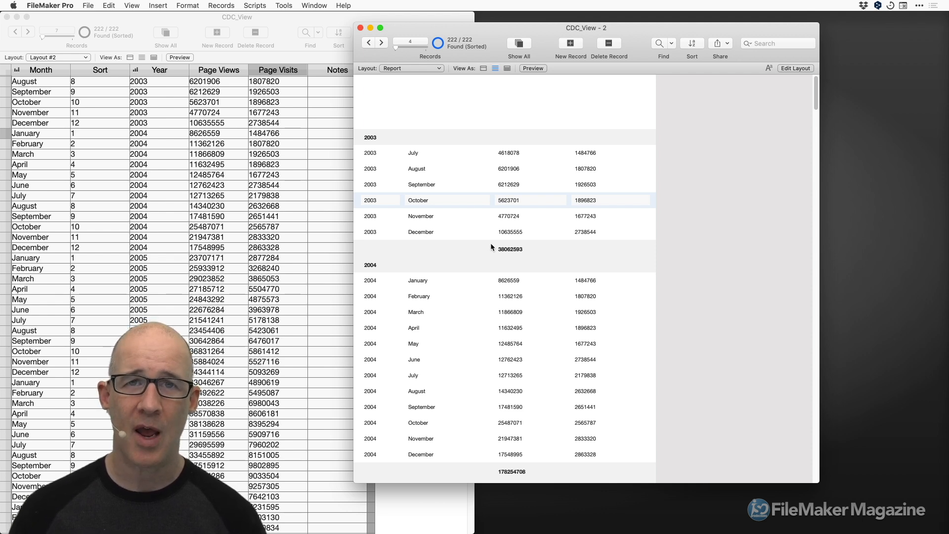
scroll(496, 259, "down", 5)
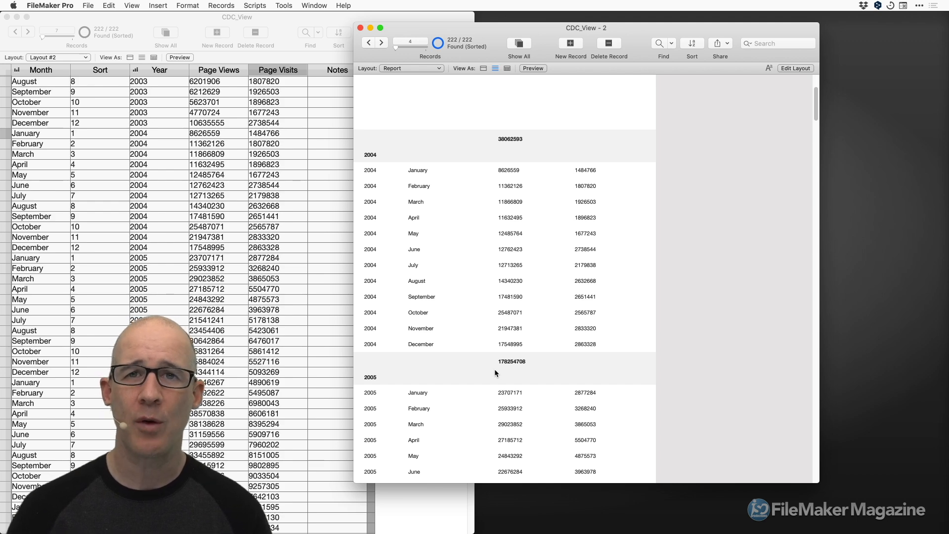
key("super+l")
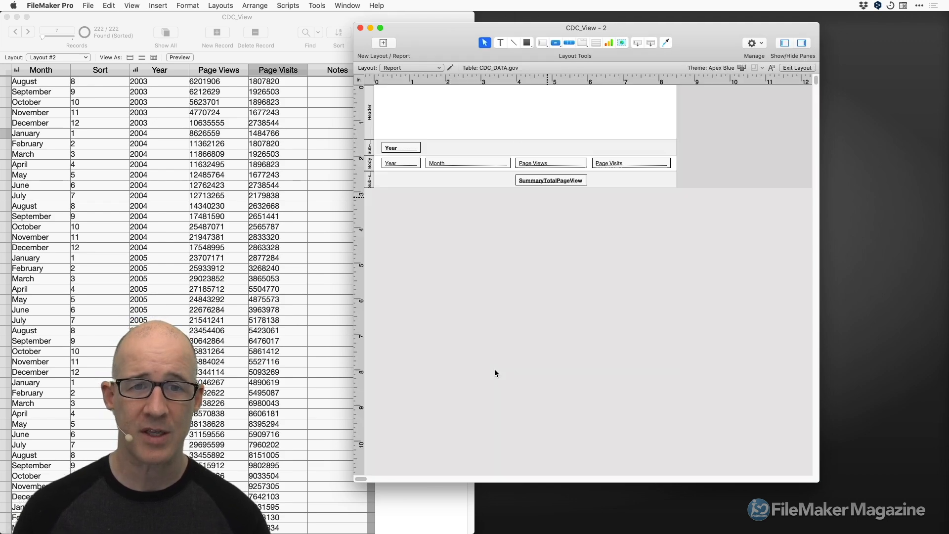
Apply the White style to both the leading and trailing Year sub-summary parts
left_click(370, 149)
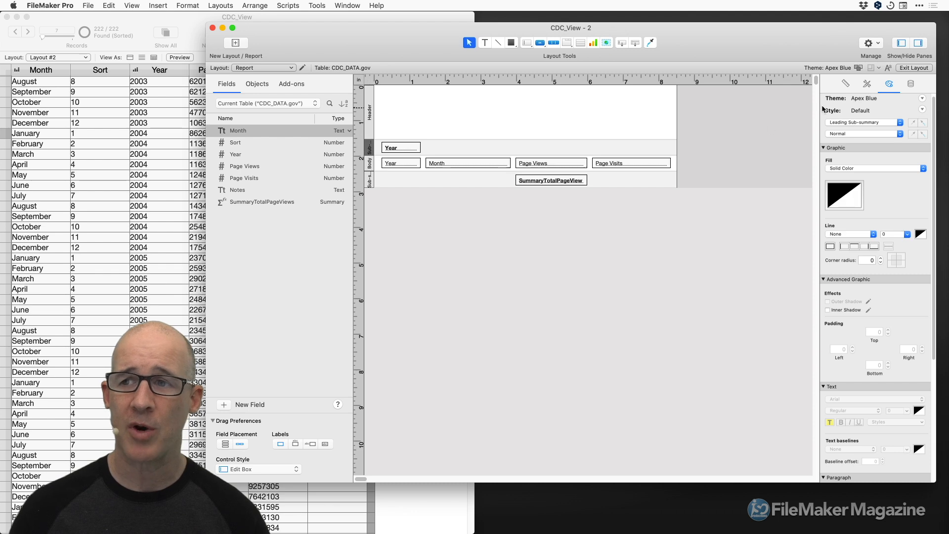
left_click(867, 85)
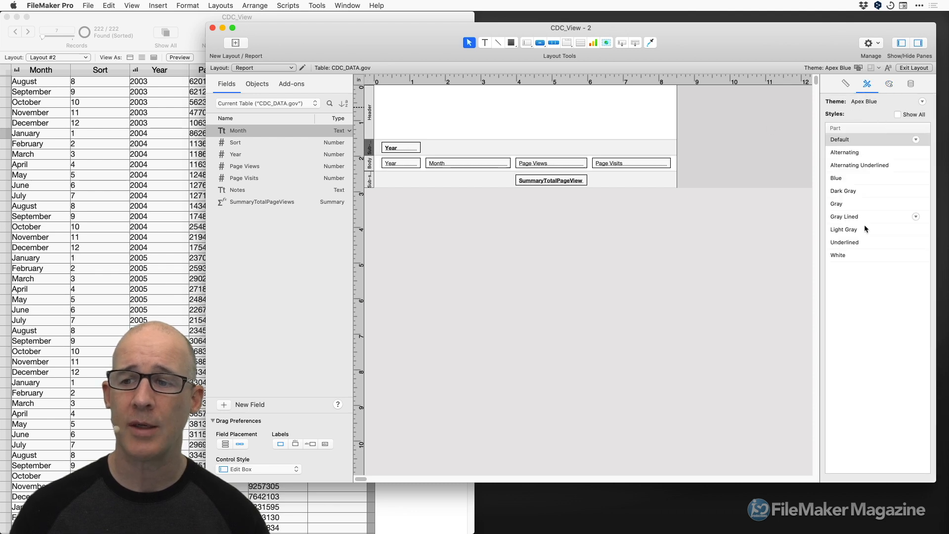
left_click(857, 255)
left_click(372, 177)
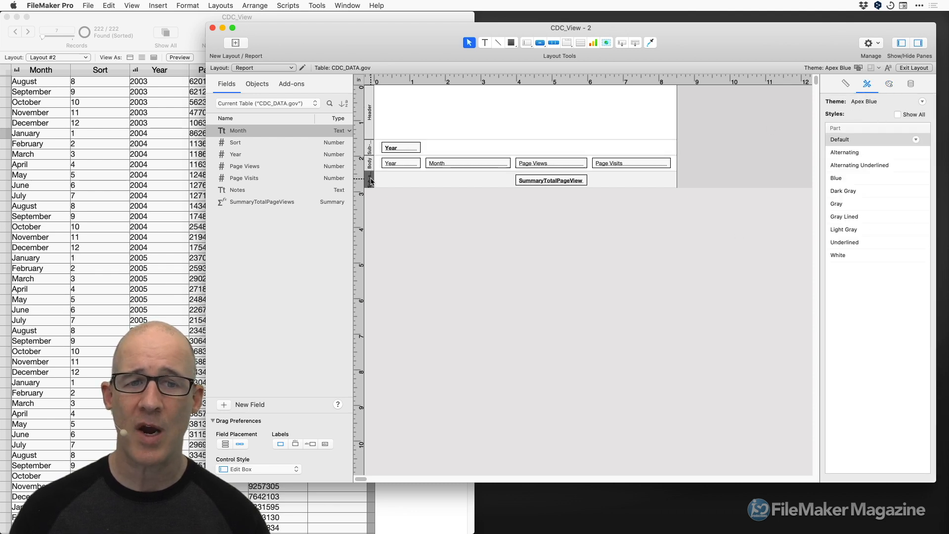
left_click(842, 256)
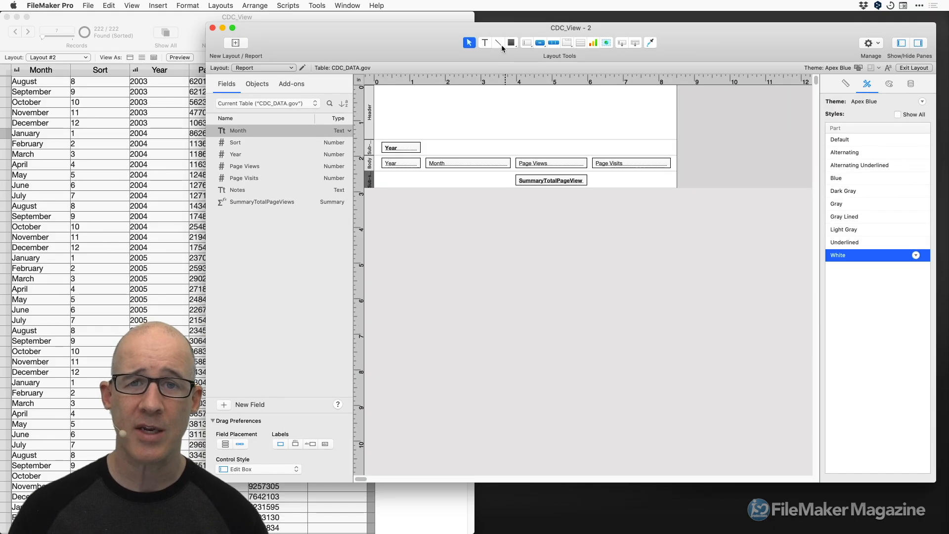
Draw a line under the leading Year field across all columns, and one above SummaryTotalPageViews from its right edge to the left margin
left_click(499, 44)
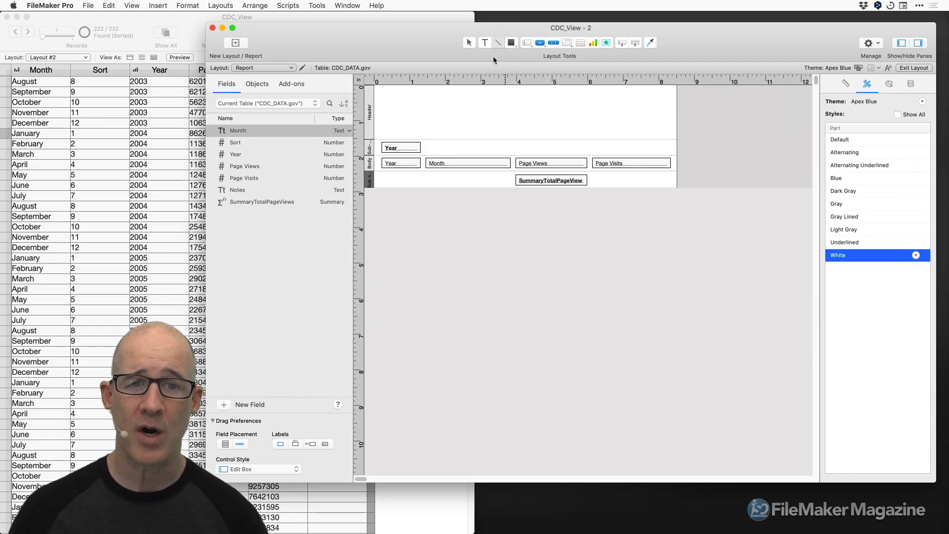
left_click_drag(381, 152, 671, 153)
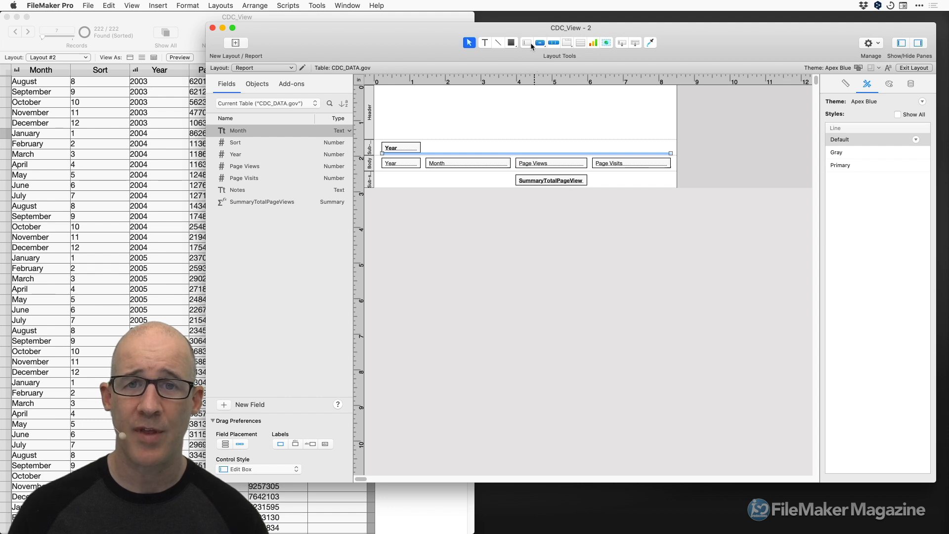
left_click(498, 42)
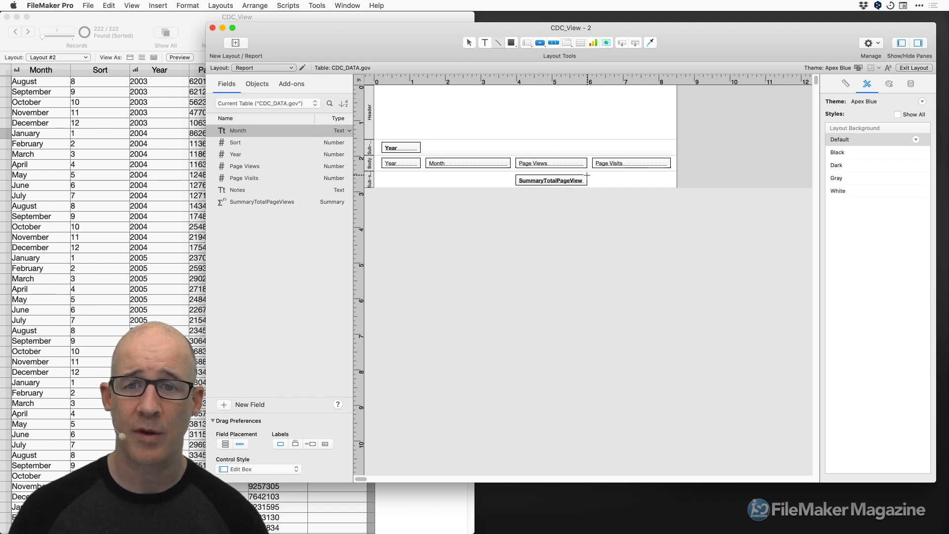
left_click_drag(587, 175, 381, 170)
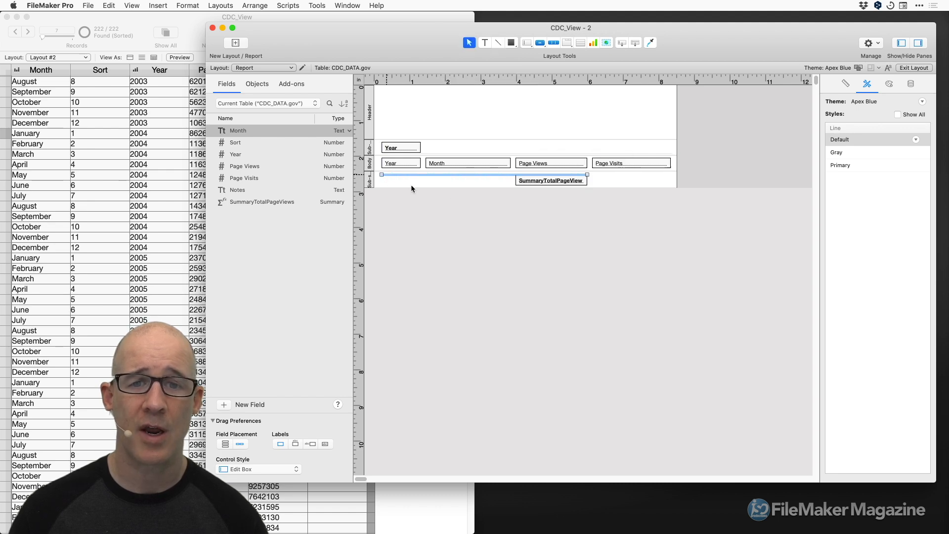
Select both sub-summary lines and change their line color to black
left_click(480, 154, "shift")
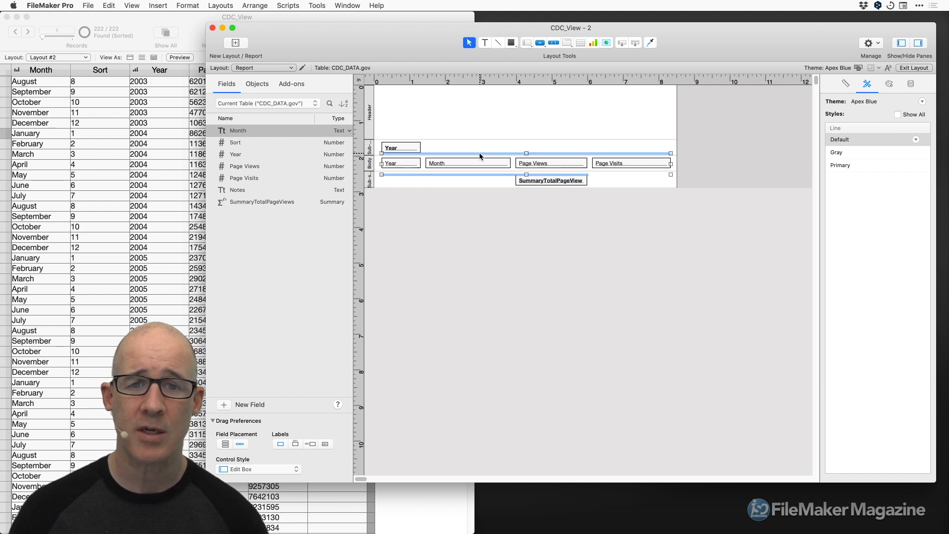
left_click(889, 85)
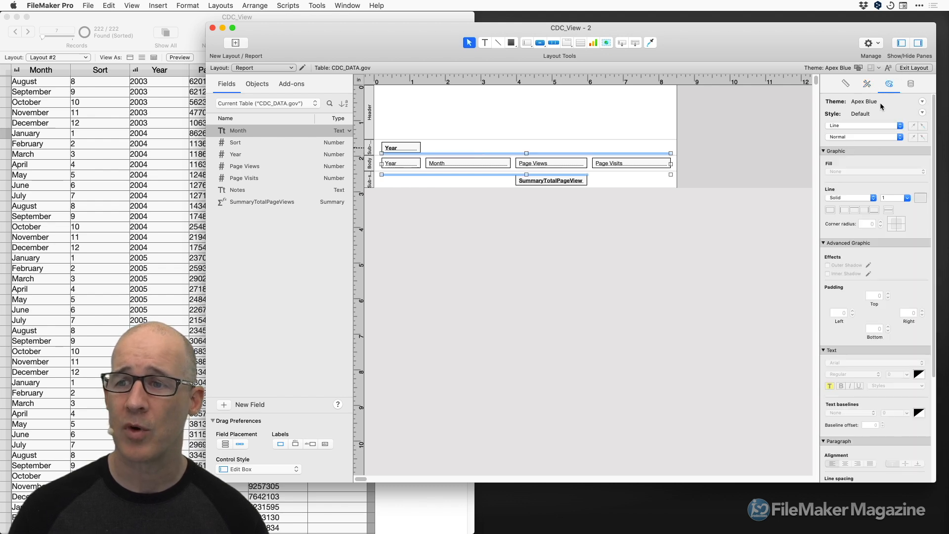
left_click(920, 199)
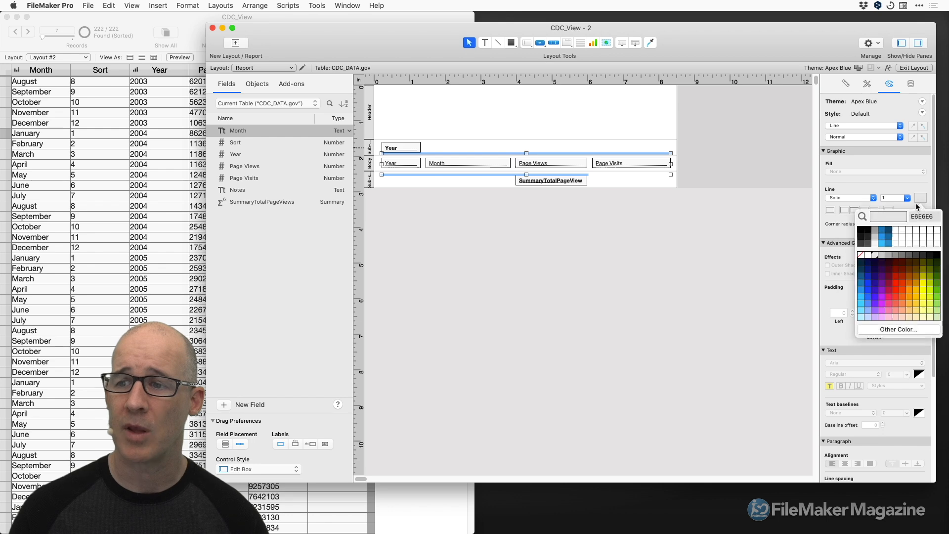
left_click(863, 234)
left_click(519, 239)
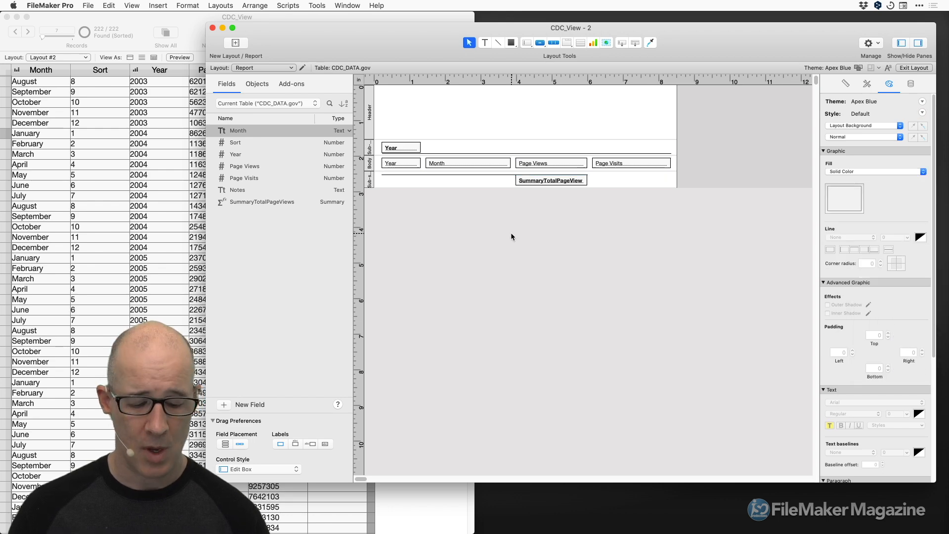
Review the report with its new divider lines in Browse mode and return to Layout mode
key("super+b")
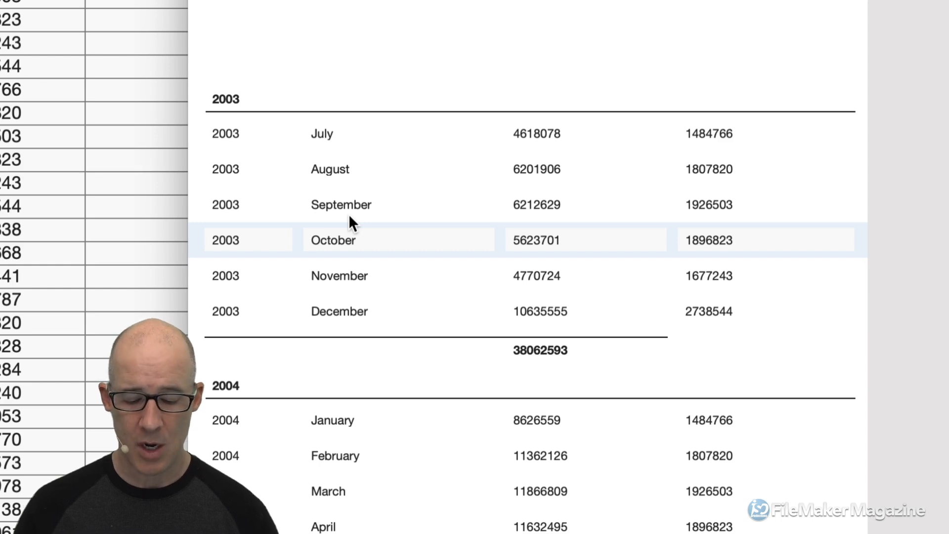
key("super+l")
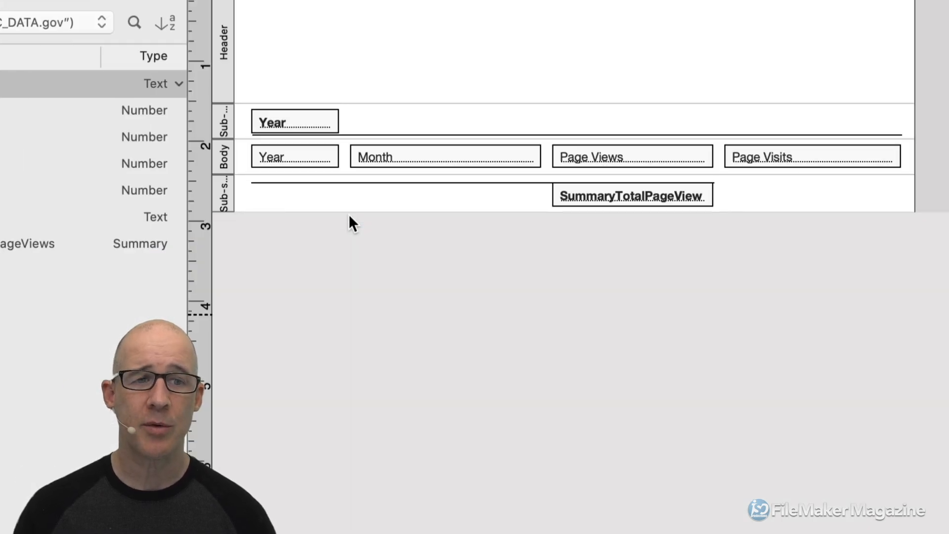
left_click(228, 149)
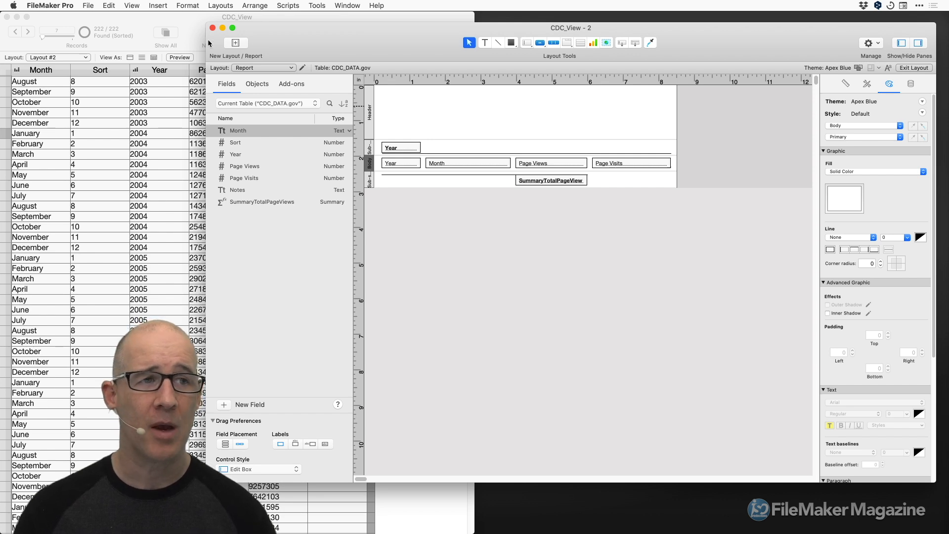
Duplicate the Report layout through layout management and close the management window
left_click(91, 6)
mouse_move(117, 94)
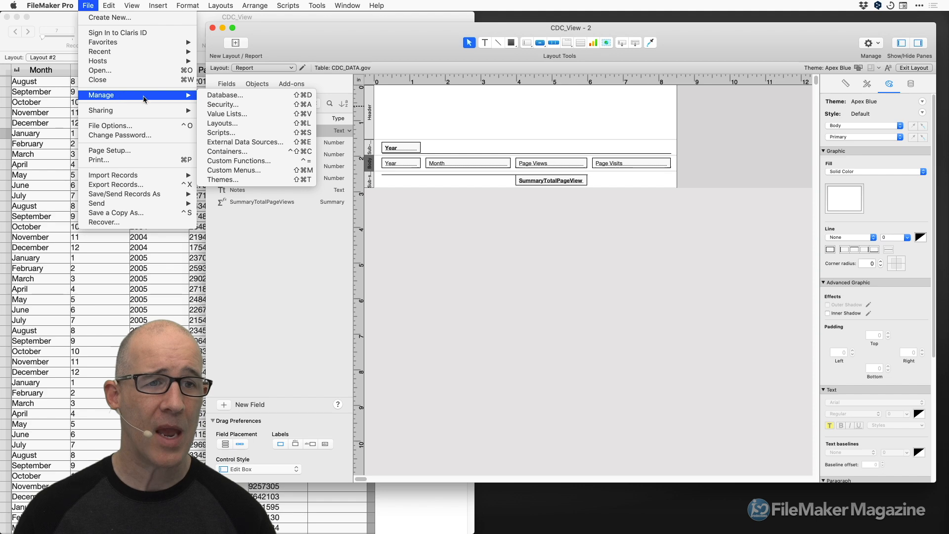
left_click(220, 125)
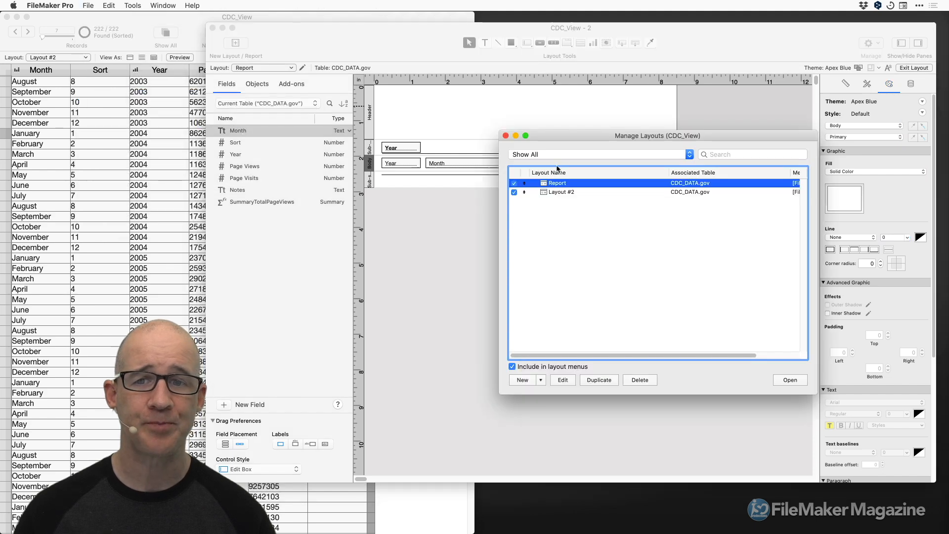
left_click_drag(584, 138, 461, 91)
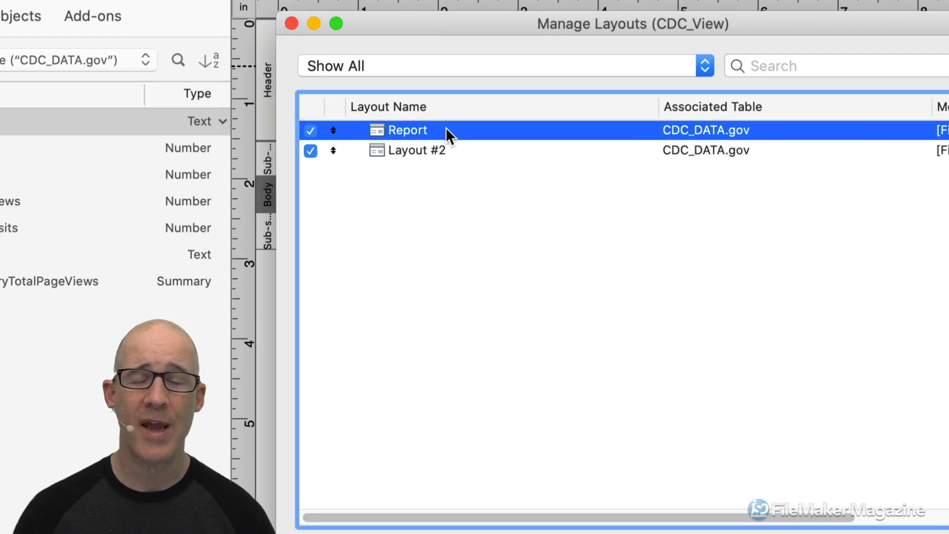
right_click(446, 131)
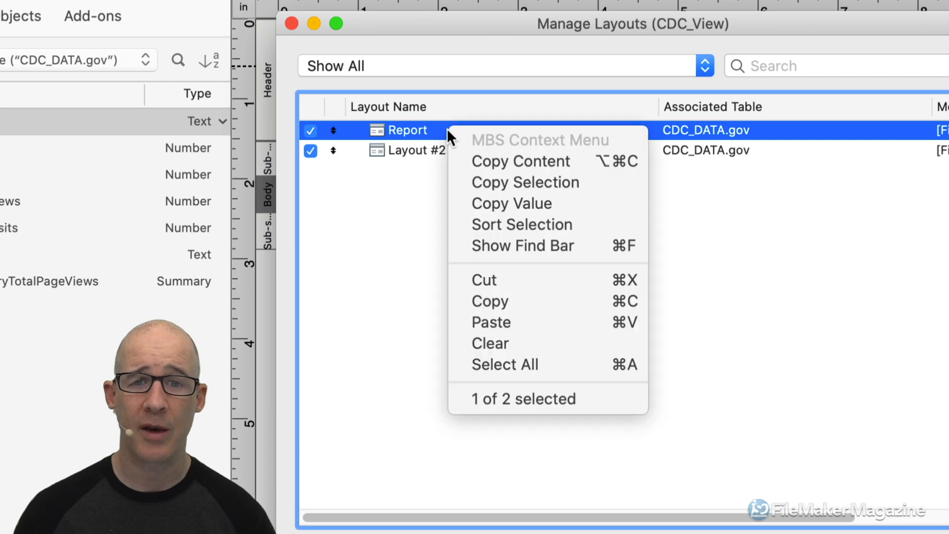
left_click(418, 321)
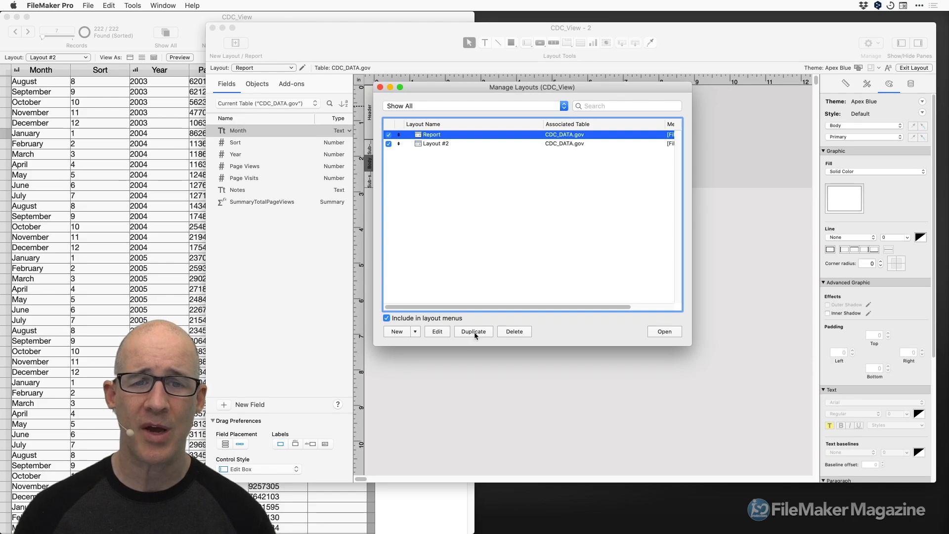
left_click(473, 332)
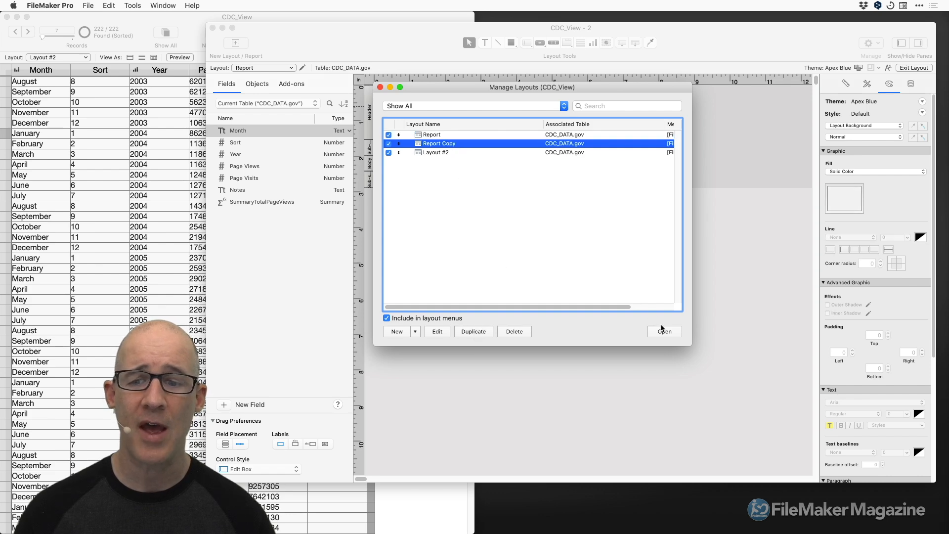
left_click(380, 87)
Switch to the Report Copy layout and check it in Browse mode before returning to Layout mode
left_click(279, 68)
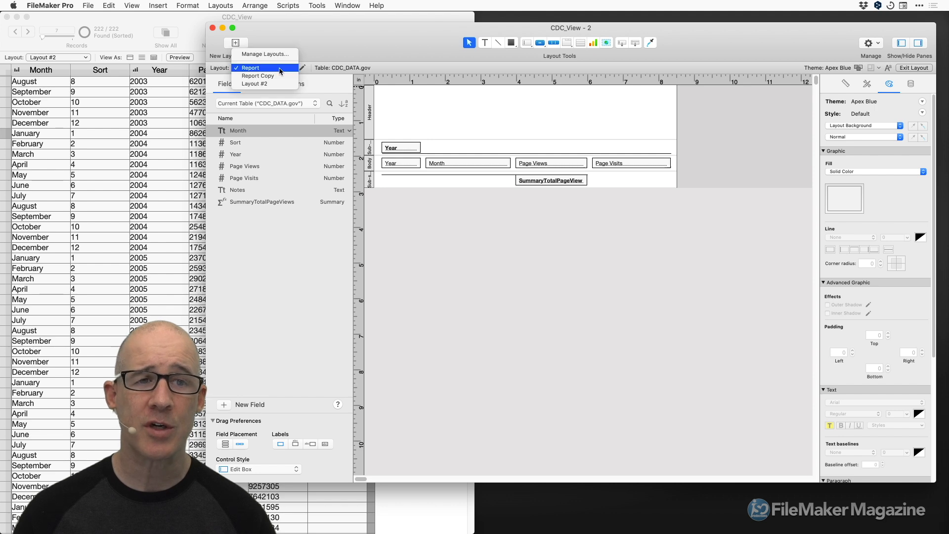
left_click(279, 75)
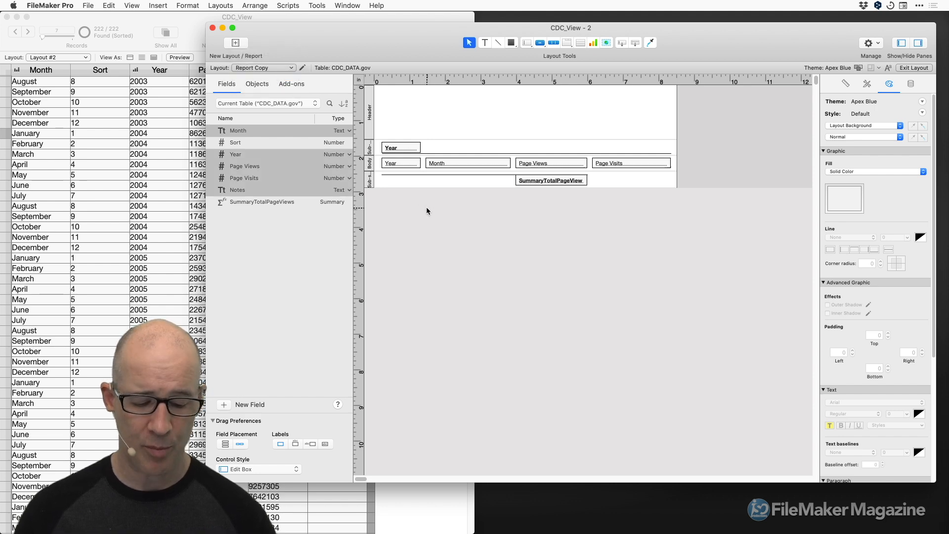
key("super+b")
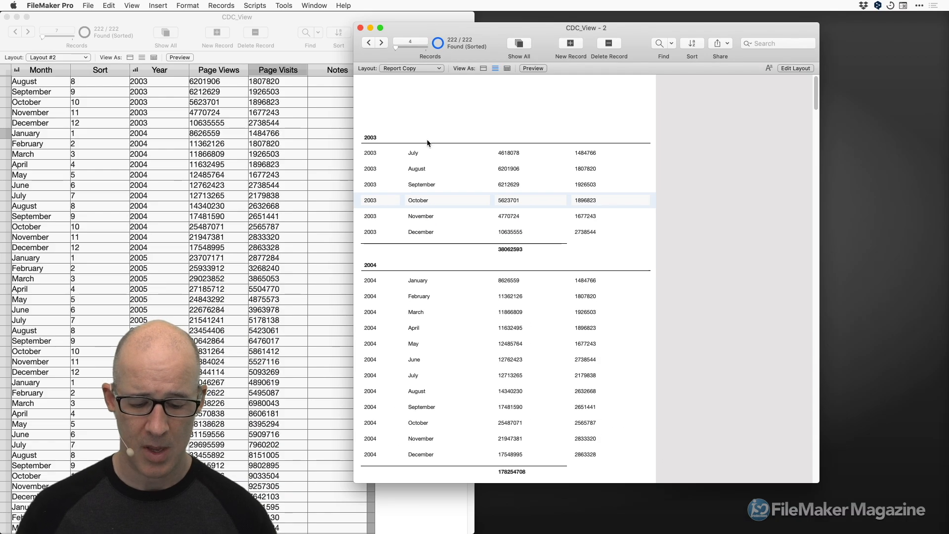
key("super+l")
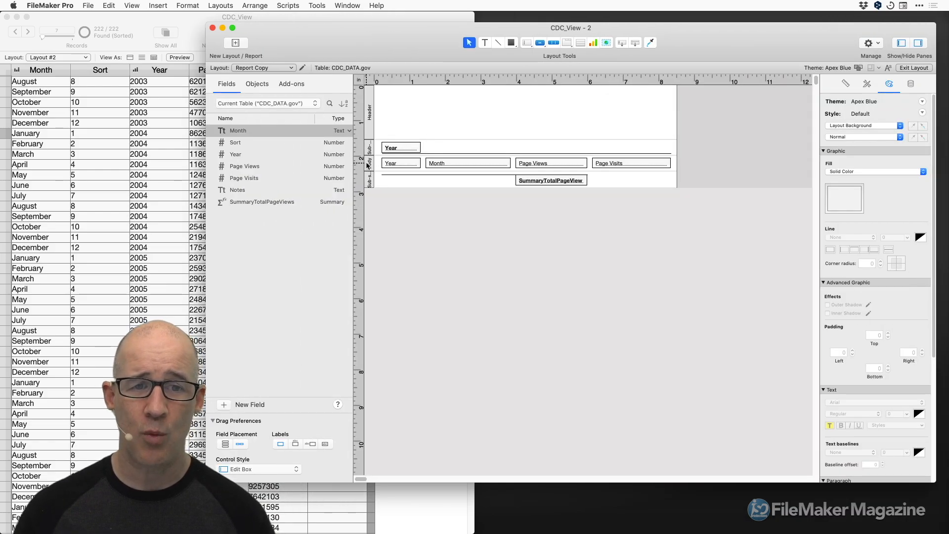
Delete the Body part with its fields from Report Copy and check the summary-only report in Browse mode
left_click(368, 166)
key("Delete")
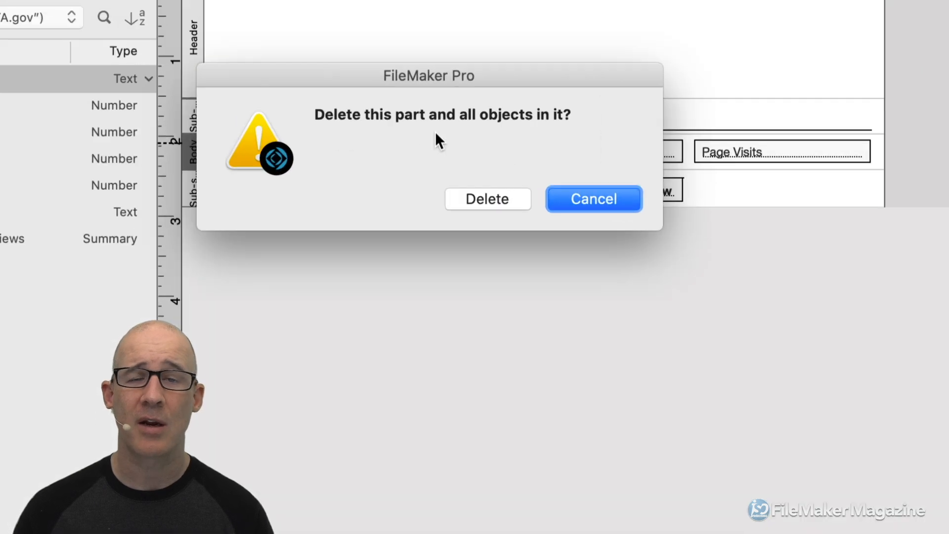
left_click(483, 197)
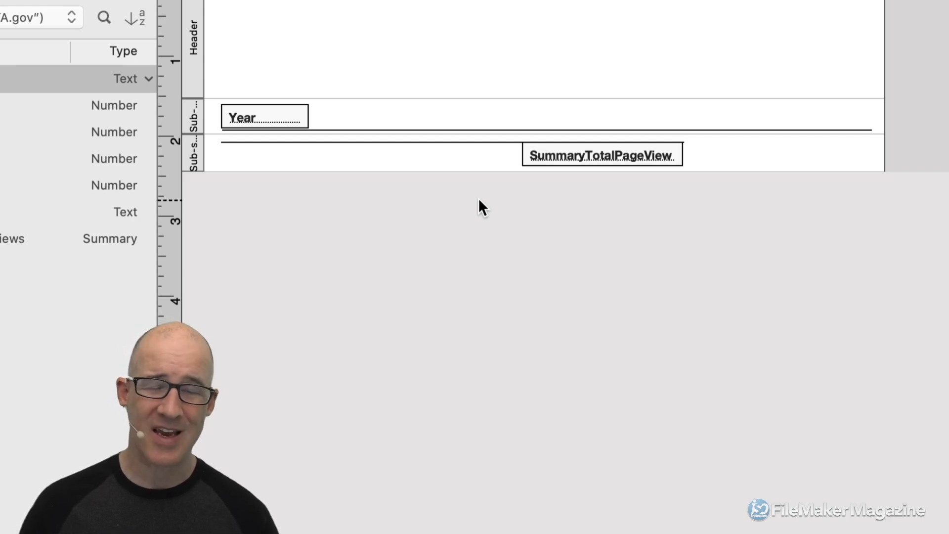
key("super+u")
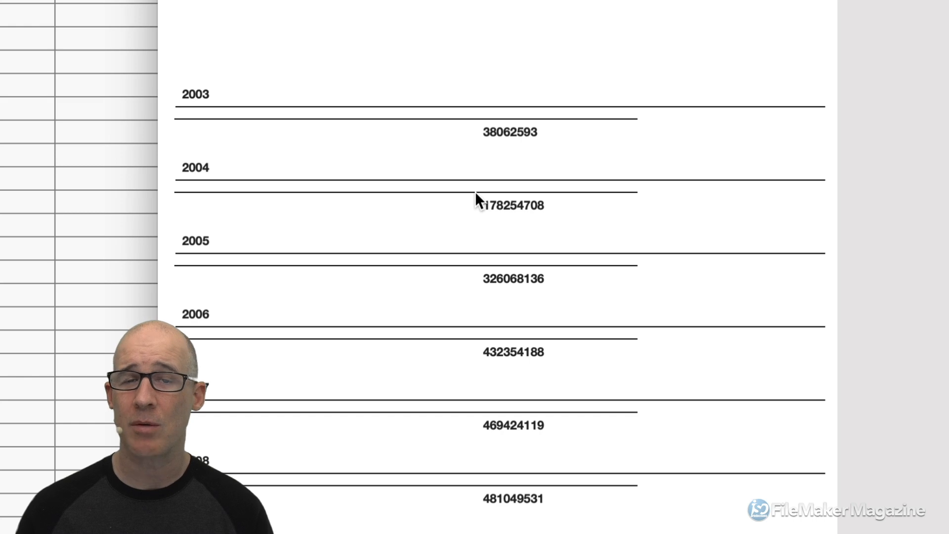
key("super+l")
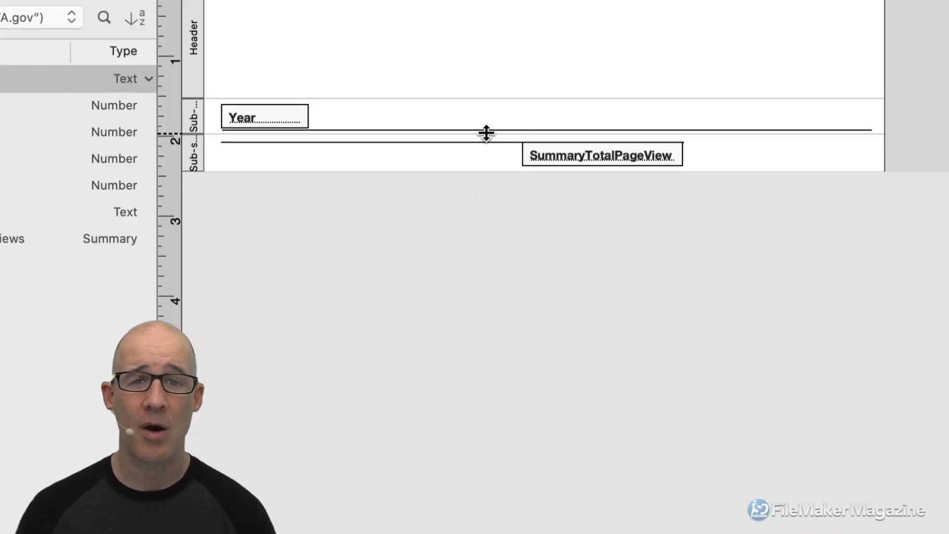
left_click(456, 130)
left_click_drag(458, 134, 459, 140)
key("Delete")
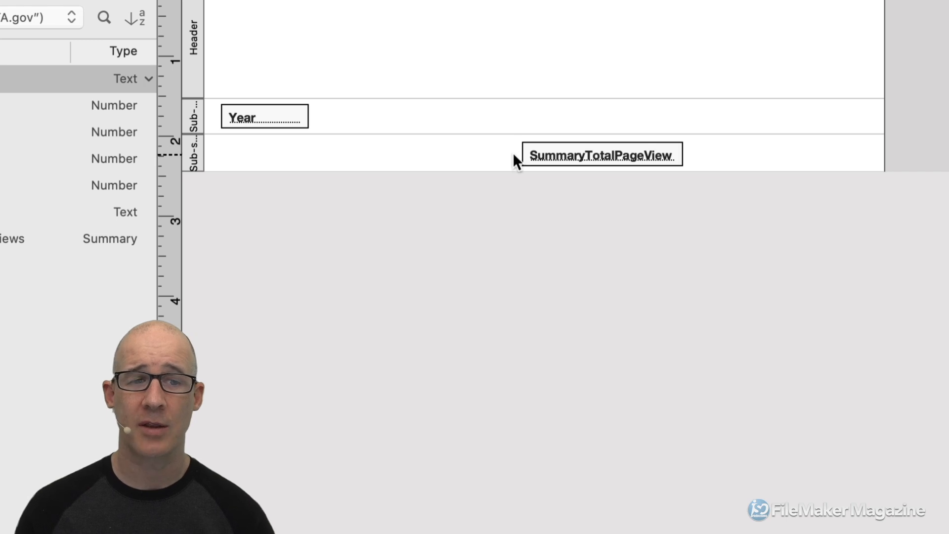
left_click_drag(351, 171, 350, 189)
key("super+z")
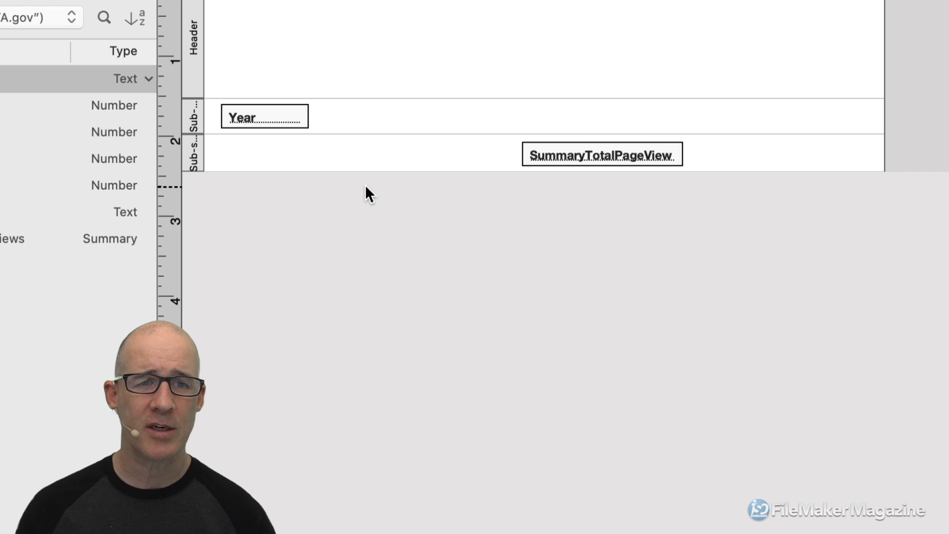
key("super+z")
left_click(412, 156)
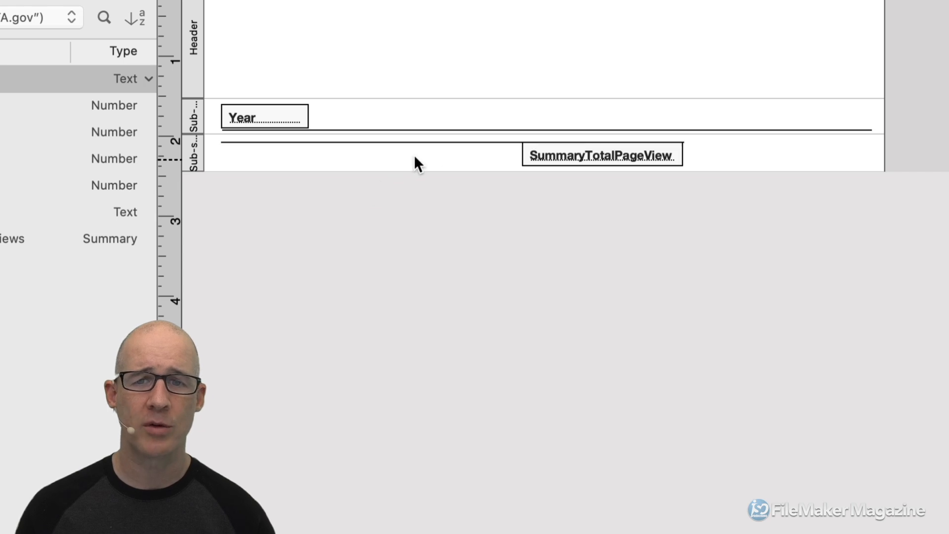
Delete the line under Year, and move the other line below SummaryTotalPageViews in a taller trailing part, checking it in Browse mode
left_click(464, 130)
key("BackSpace")
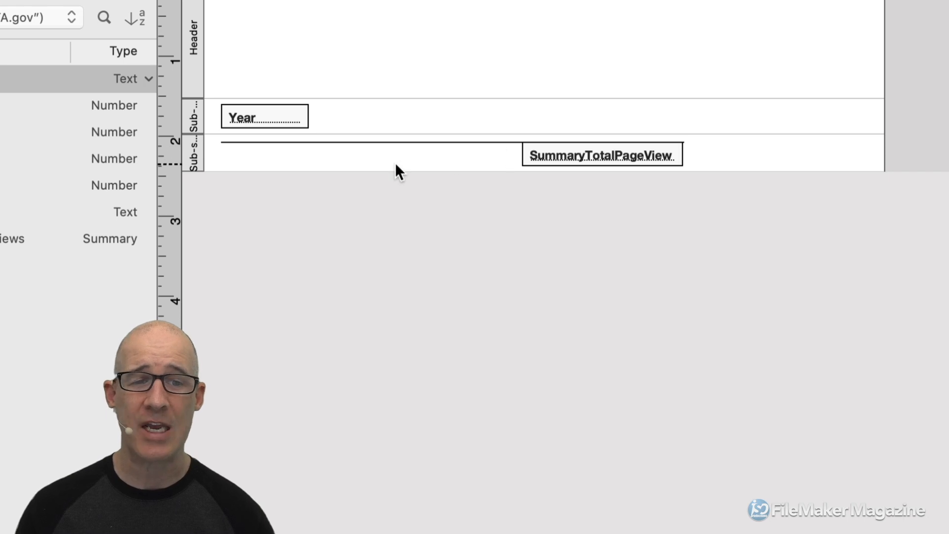
left_click_drag(396, 171, 398, 189)
left_click_drag(431, 142, 431, 175)
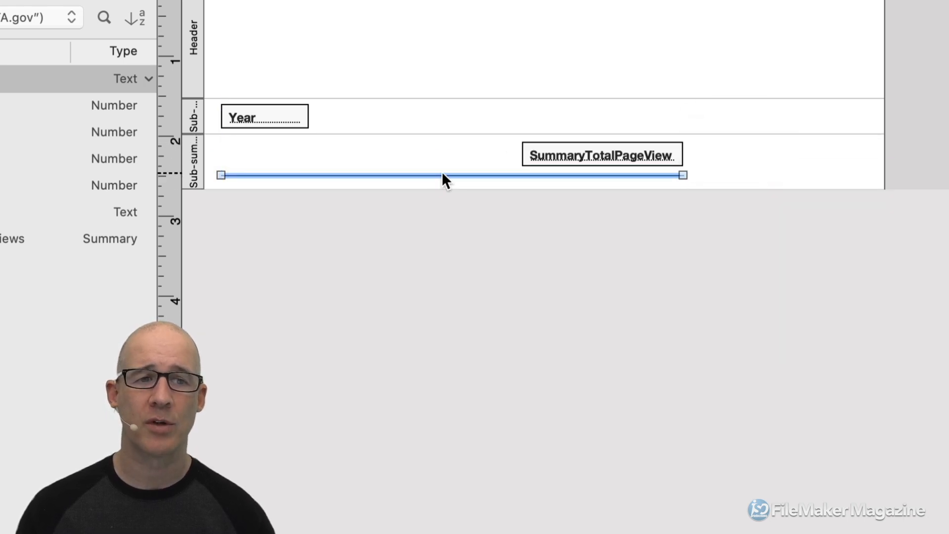
key("super+b")
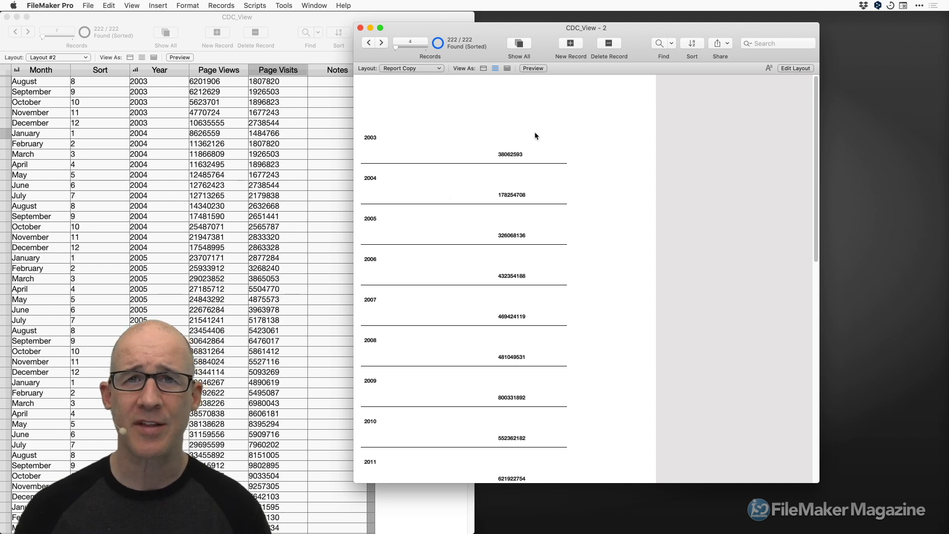
key("super+l")
Set the number format of the SummaryTotalPageViews field on Report Copy to Decimal
left_click(556, 164)
left_click_drag(669, 30, 600, 28)
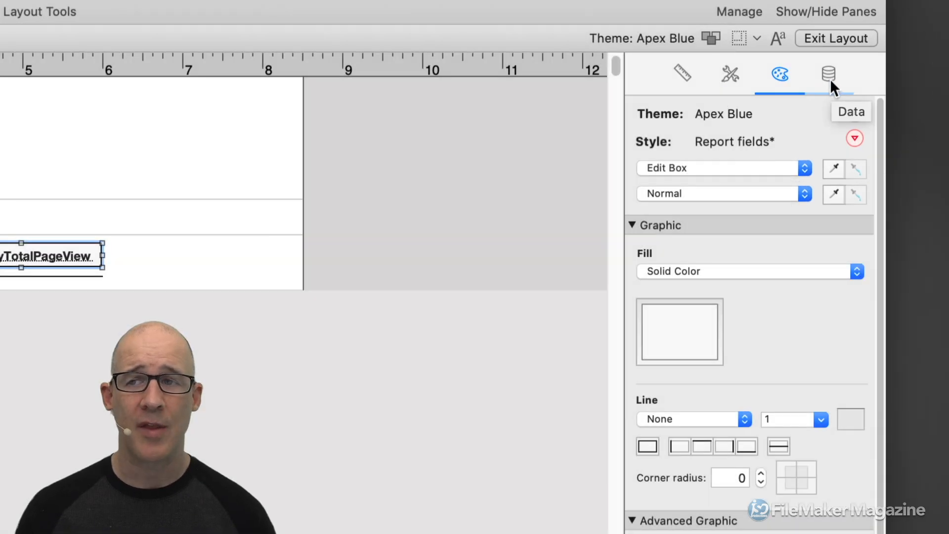
left_click(828, 75)
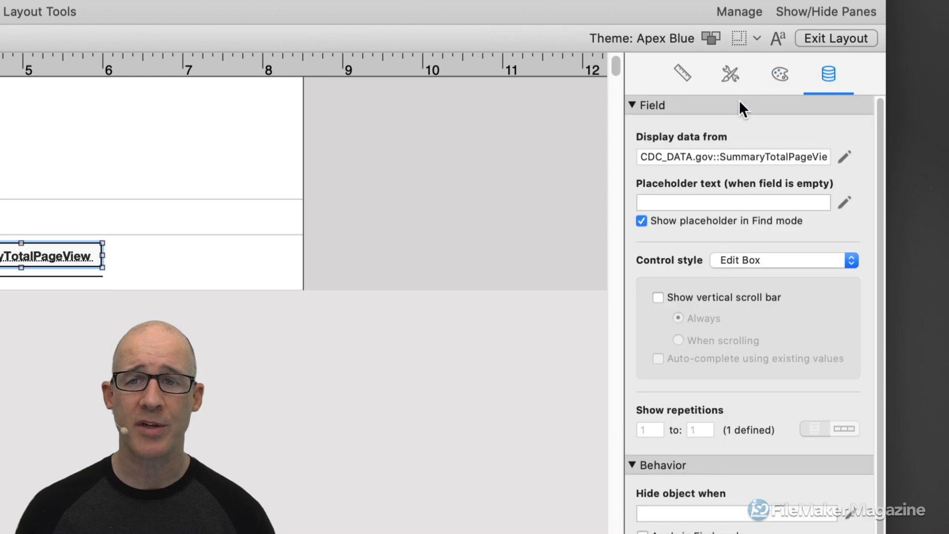
left_click(633, 105)
left_click(632, 124)
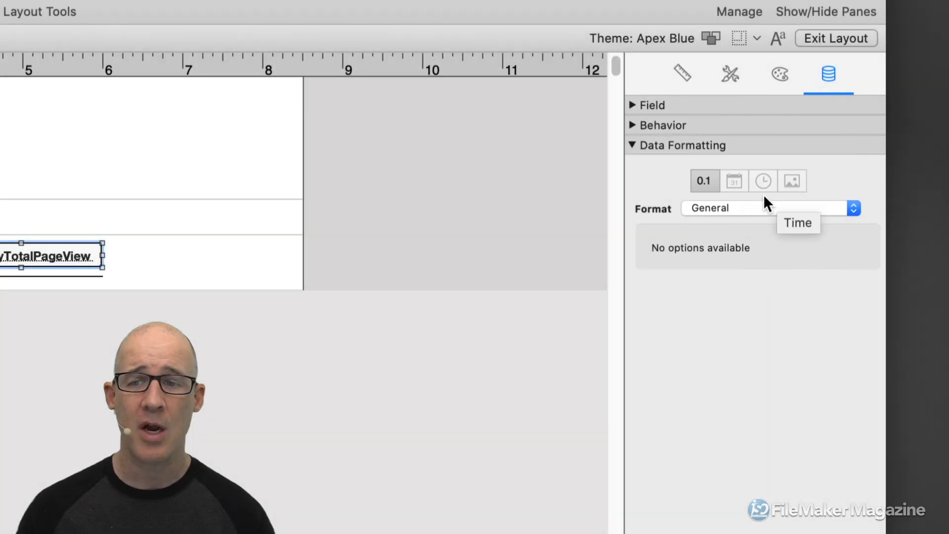
left_click(743, 208)
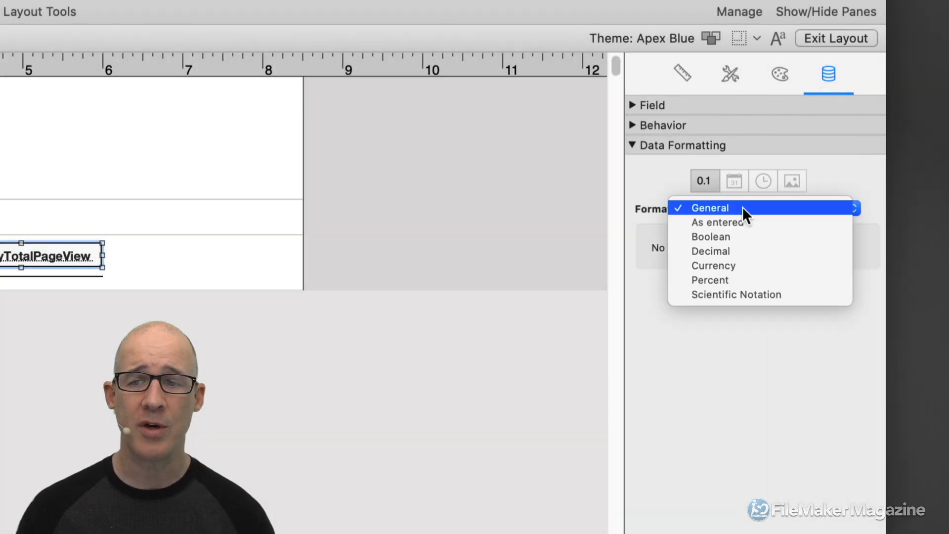
left_click(731, 251)
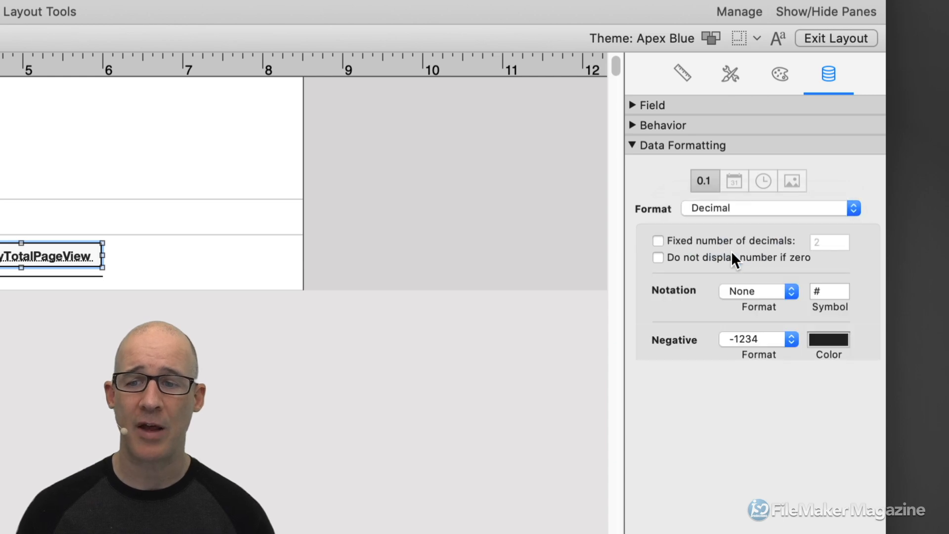
Give SummaryTotalPageViews 2 fixed decimals and a comma thousands separator, and check the totals in Browse mode
left_click(704, 239)
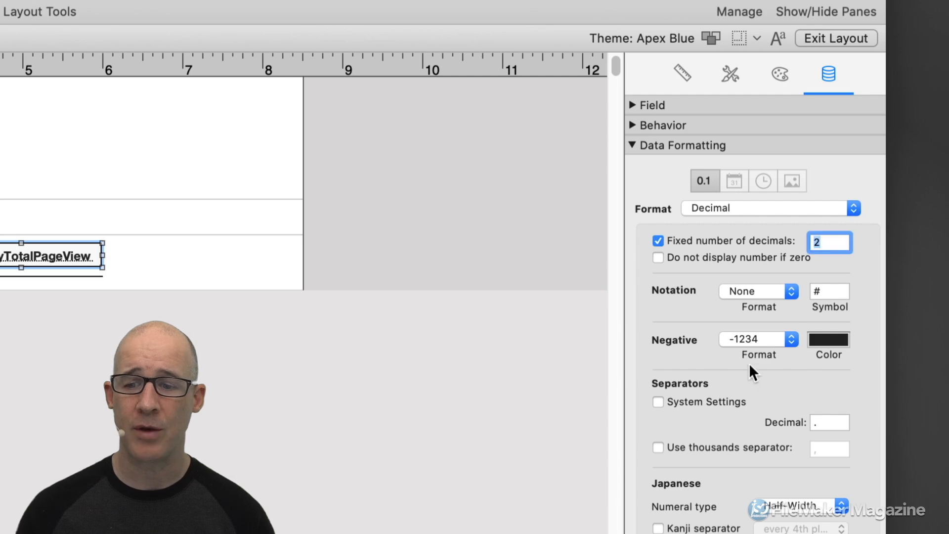
left_click(695, 444)
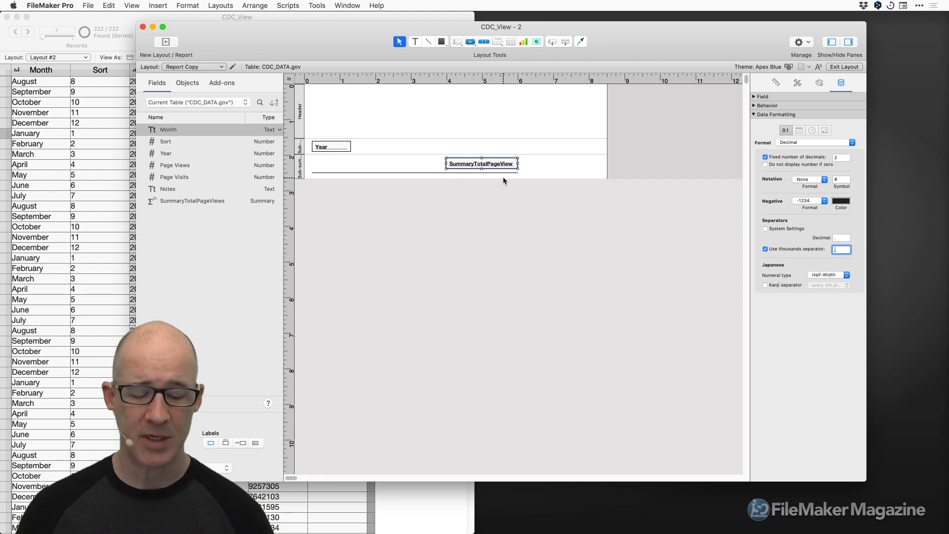
key("super+b")
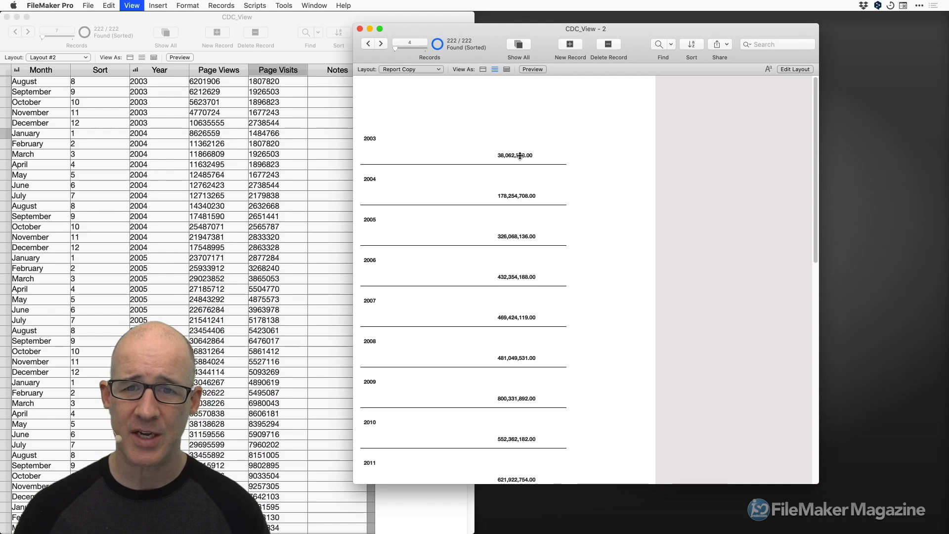
Set SummaryTotalPageViews not to display its number if zero, and check the report in Browse mode
key("super+l")
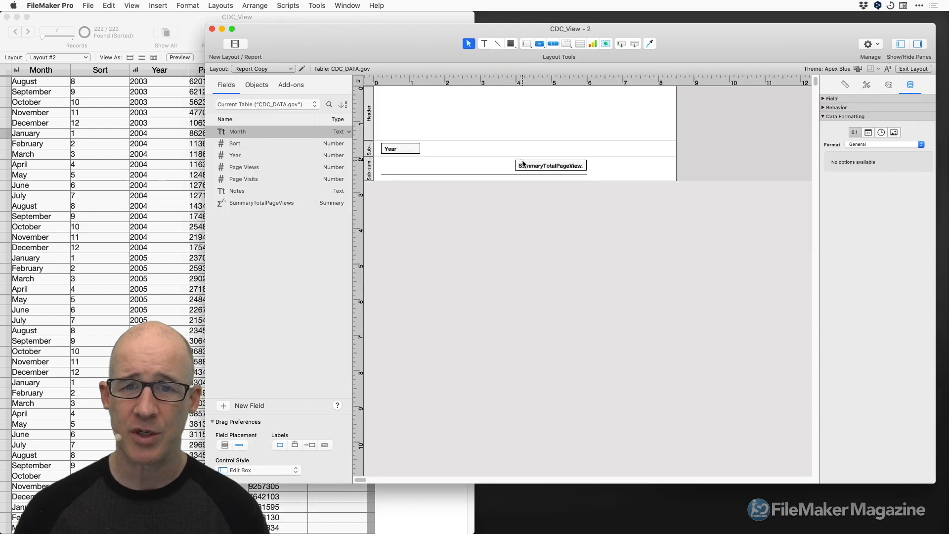
left_click(581, 167)
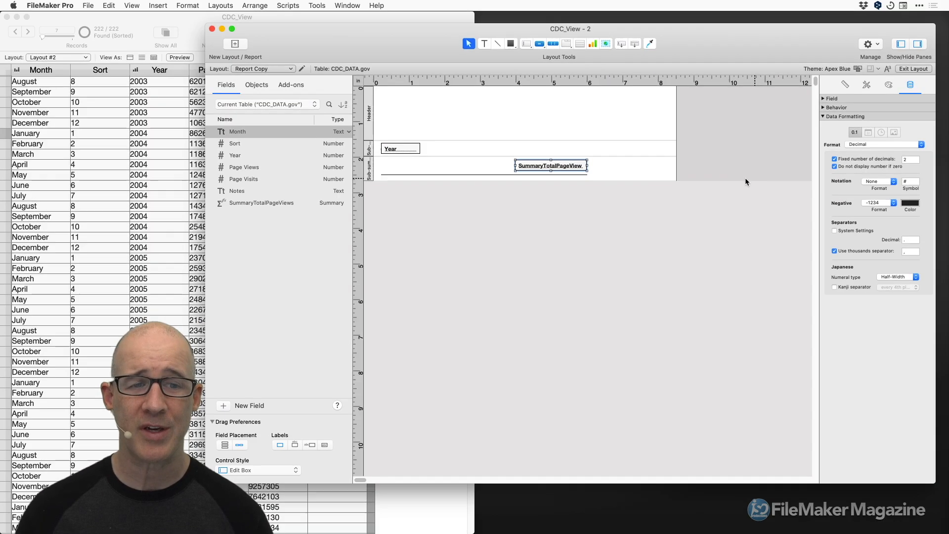
key("super+b")
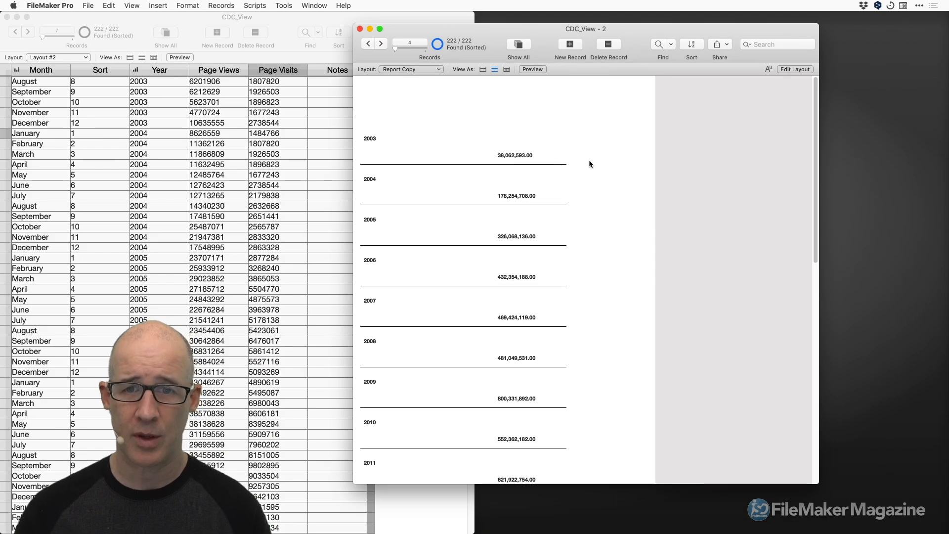
Turn off the fixed number of decimals for SummaryTotalPageViews and preview the report
key("super+l")
left_click(560, 165)
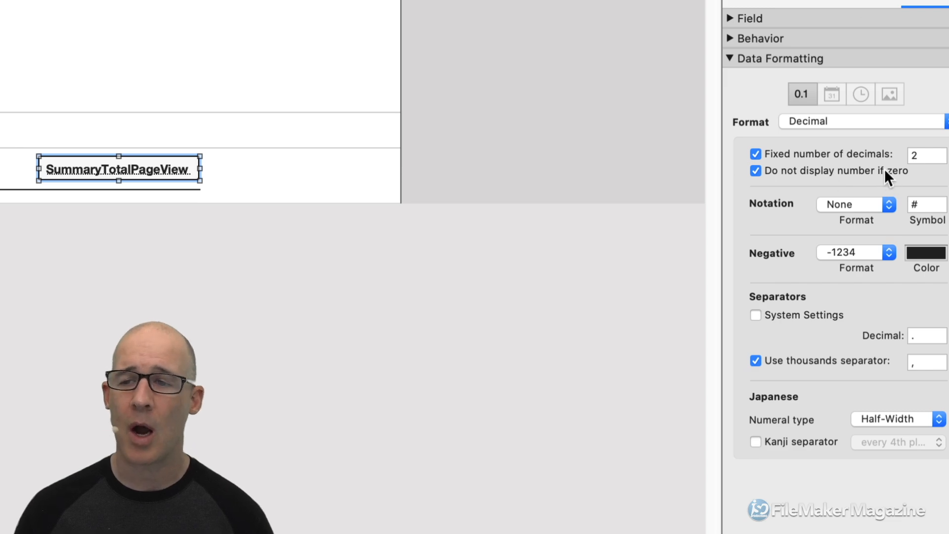
left_click(784, 154)
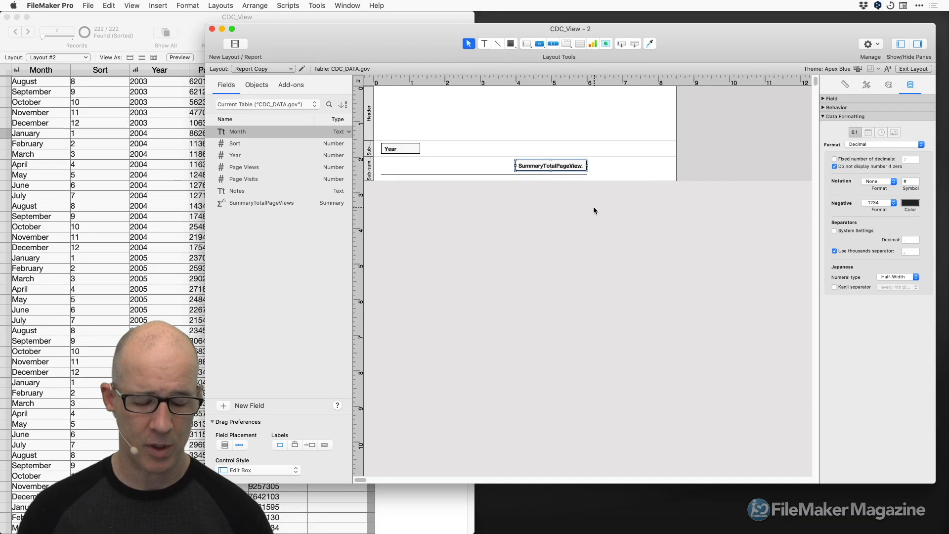
key("super+u")
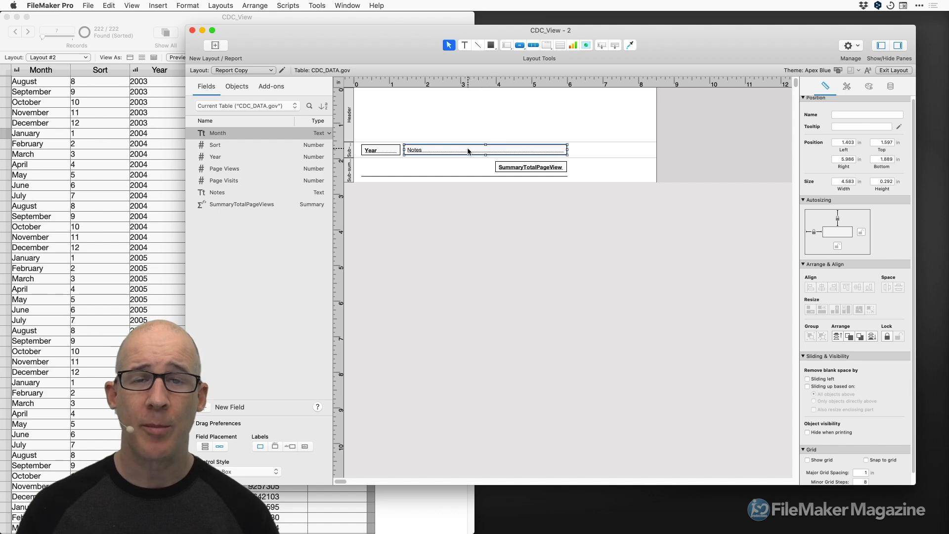
In Browse mode, enter a multi-line Lorem ipsum placeholder paragraph in the Notes field for 2003 and commit it
key("super+b")
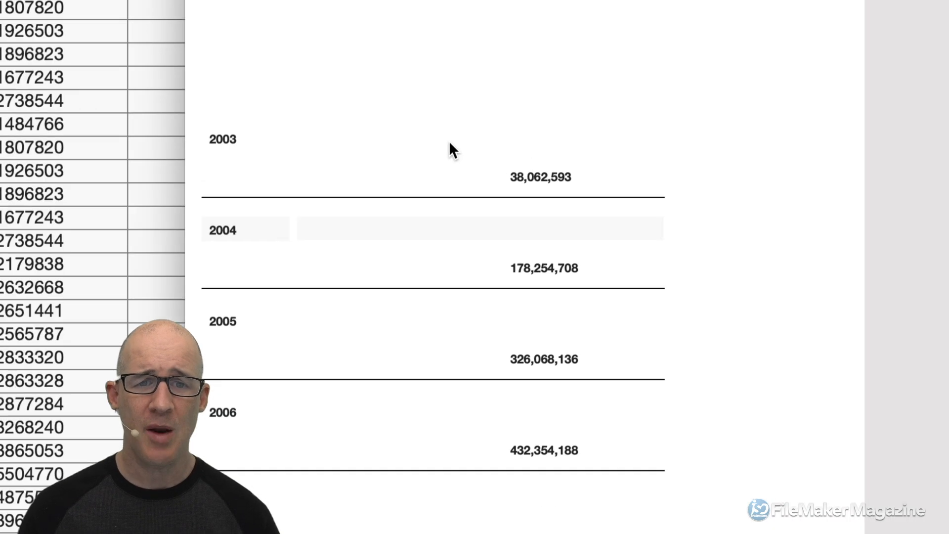
left_click(451, 141)
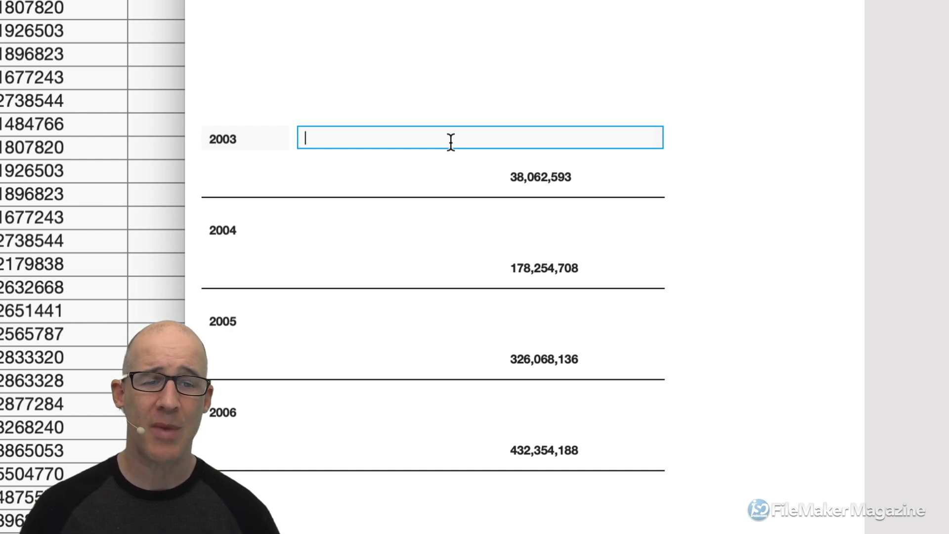
type("Lorem ipsum dolor sit amet, consectetur adipiscing elit, sed do eiusmod tempor incididunt ut labore et dolore magna aliqua. Ut enim ad minim veniam, quis nostrud exercitation ullamco laboris nisi ut aliquip ex ea commodo consequat. Duis aute irure dolor in reprehenderit in voluptate velit esse cillum dolore eu fugiat nulla pariatur. Excepteur sint occaecat cupidatat non proident, sunt in culpa qui officia deserunt mollit anim id est laborum.")
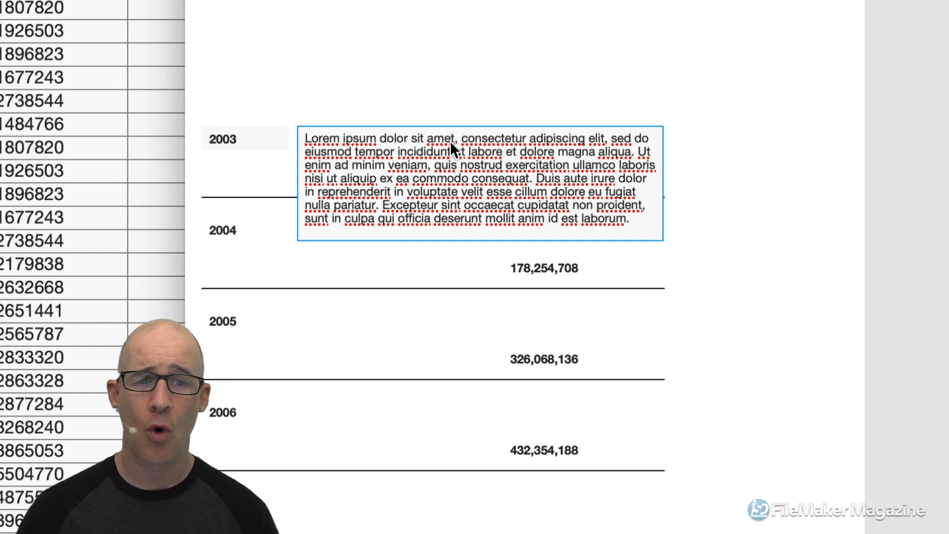
left_click(709, 144)
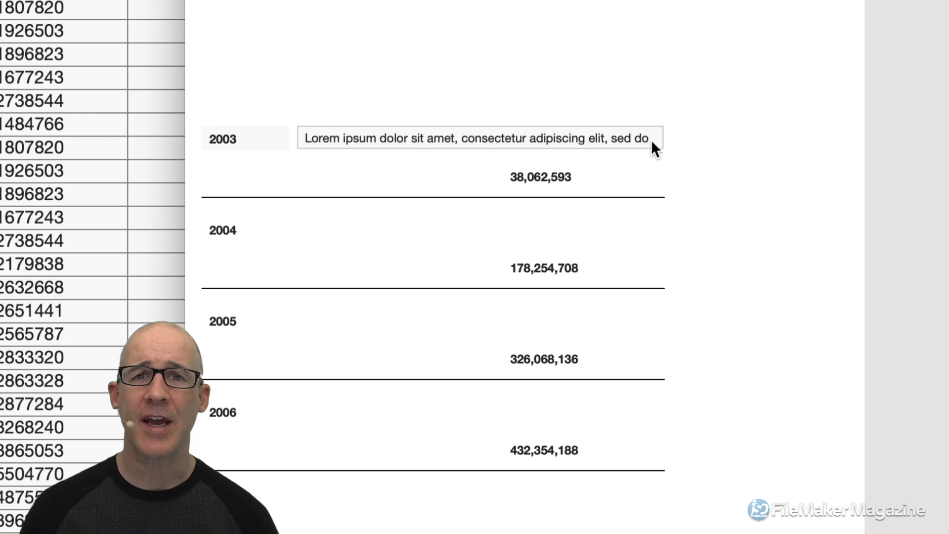
In Layout mode, move SummaryTotalPageViews near the page's right edge and extend the line below it to match
key("super+l")
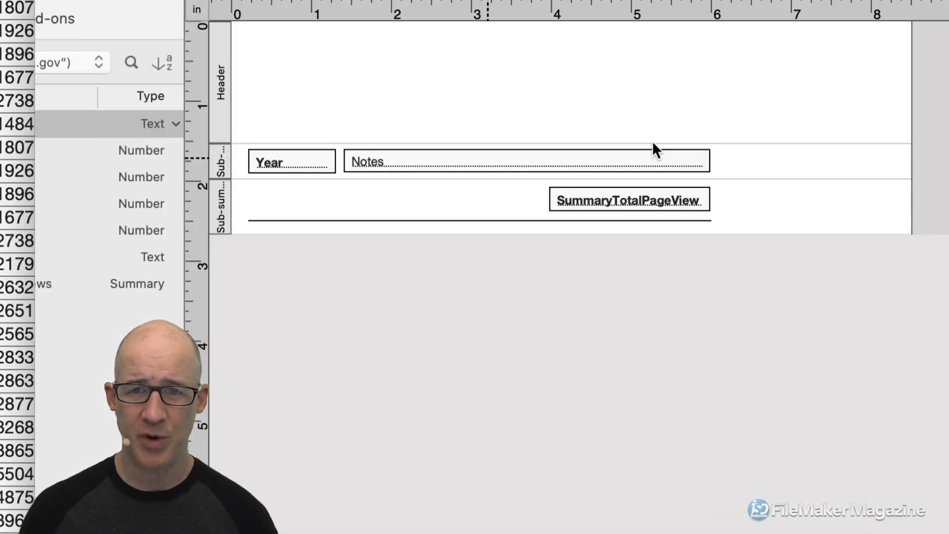
left_click(642, 203)
left_click_drag(645, 204, 837, 210)
left_click(710, 220)
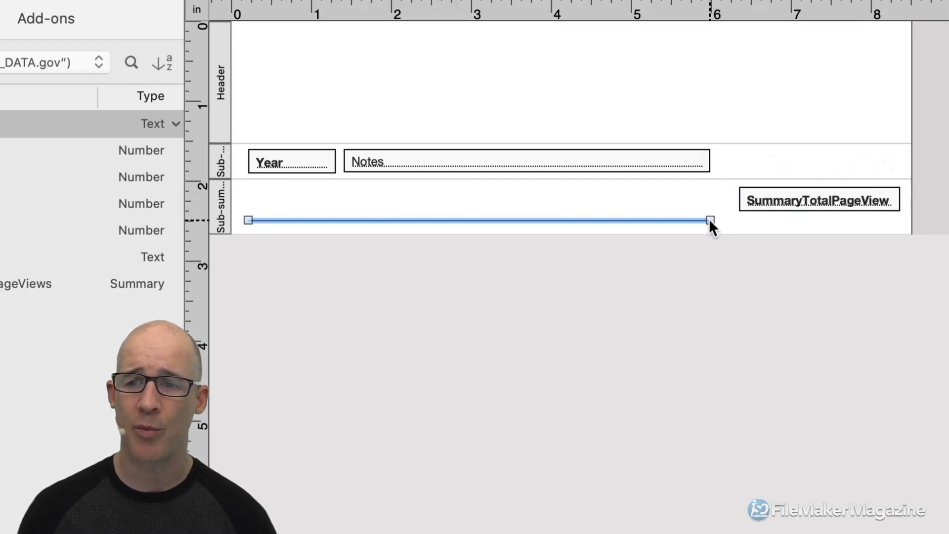
left_click_drag(710, 220, 899, 224)
Widen the Notes field to about 6.94 in, aligned with the line's right end, and check the 2003 note in Browse mode
left_click(704, 163)
left_click_drag(711, 161, 899, 171)
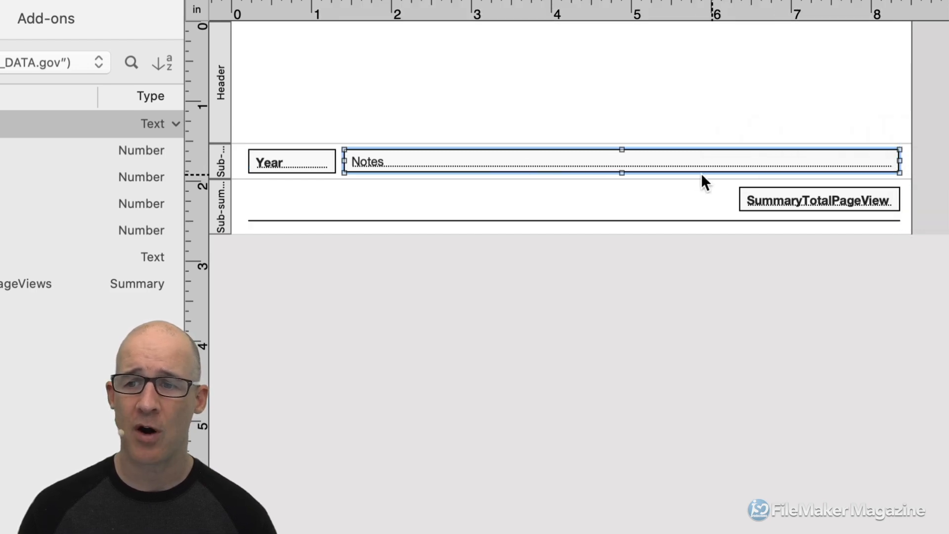
key("super+b")
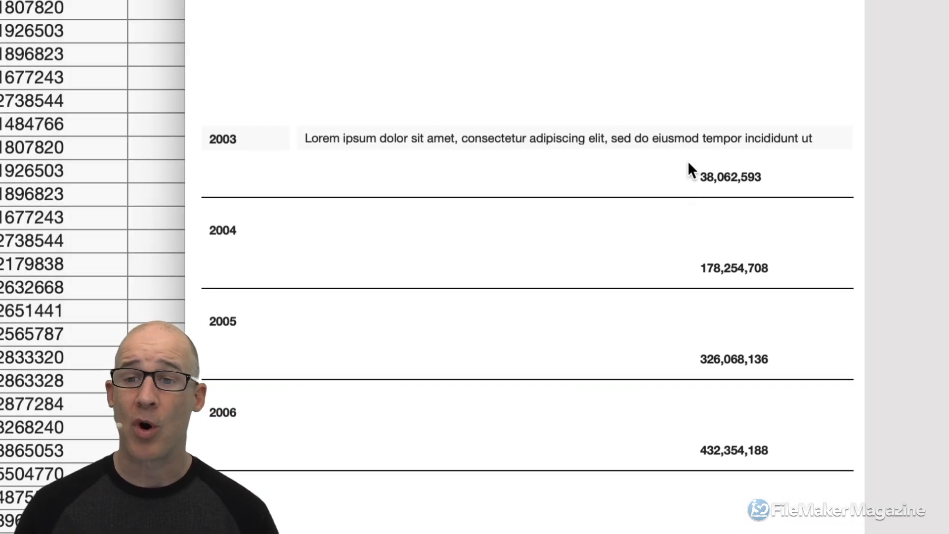
left_click(698, 139)
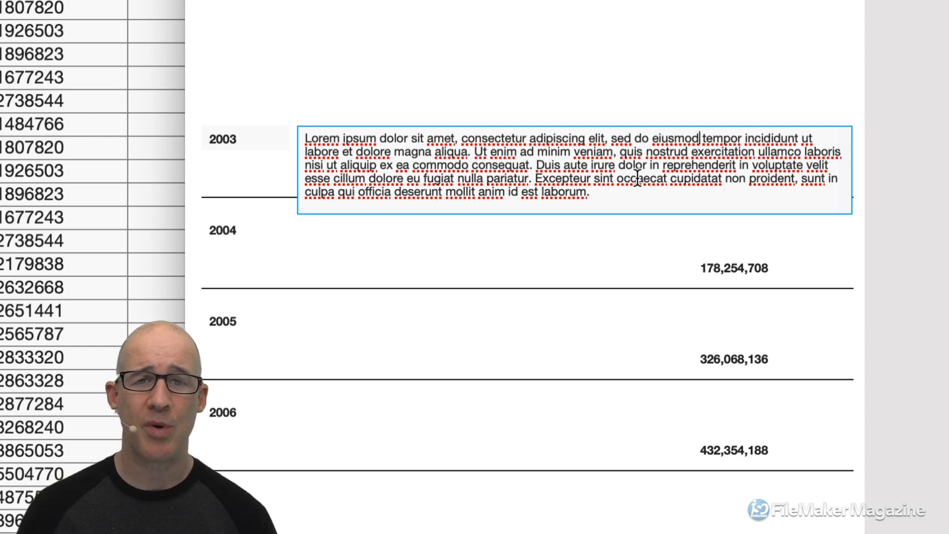
left_click(600, 97)
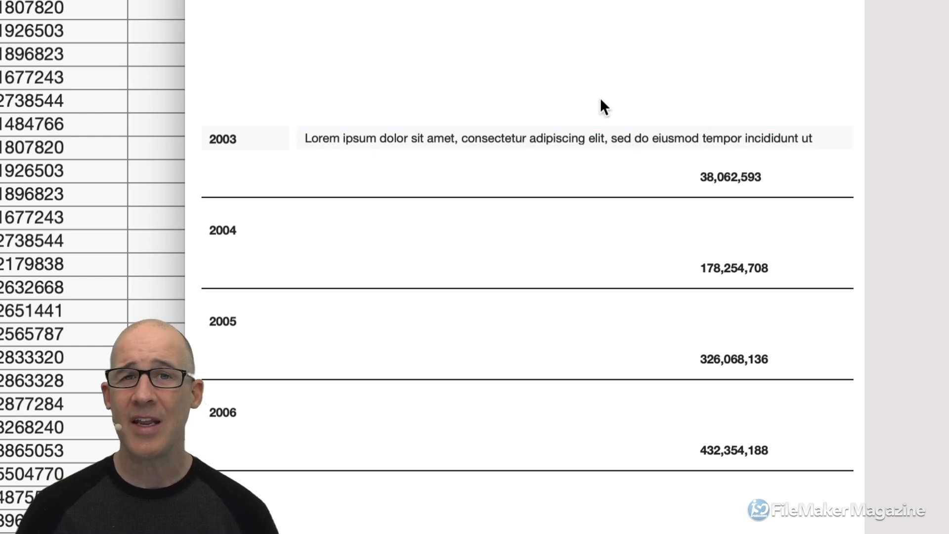
Copy the placeholder text from the 2003 Notes field into the Notes fields for 2004 and 2005
left_click(433, 142)
key("super+c")
left_click(411, 229)
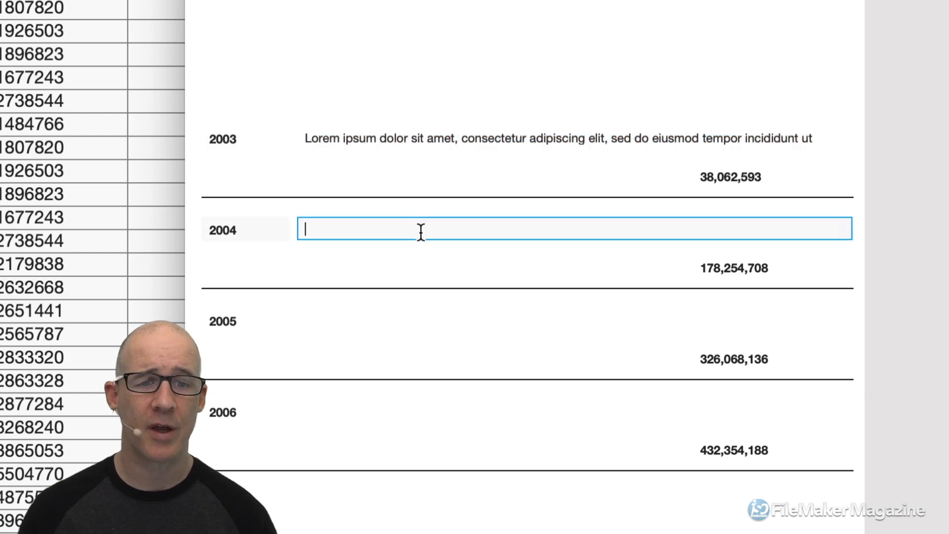
key("super+v")
left_click(462, 322)
key("super+v")
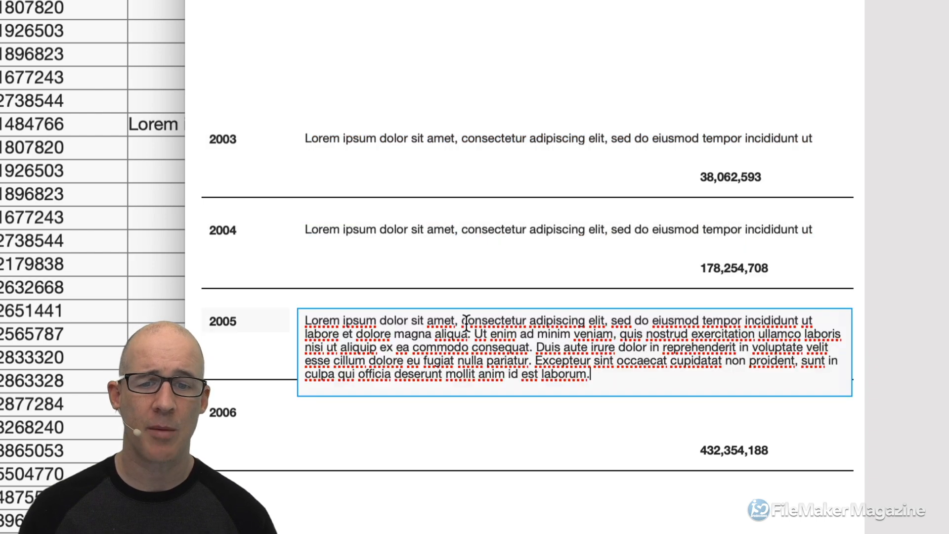
Shorten the 2005 note by deleting from "Duis aute" onward, and the 2004 note by deleting everything after "magna aliqua."
left_click_drag(606, 379, 538, 350)
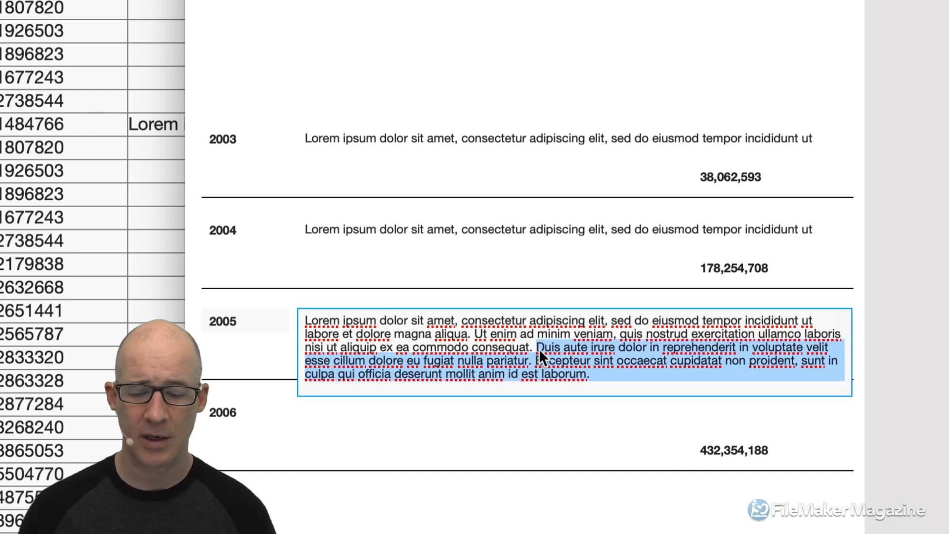
key("BackSpace")
left_click(614, 279)
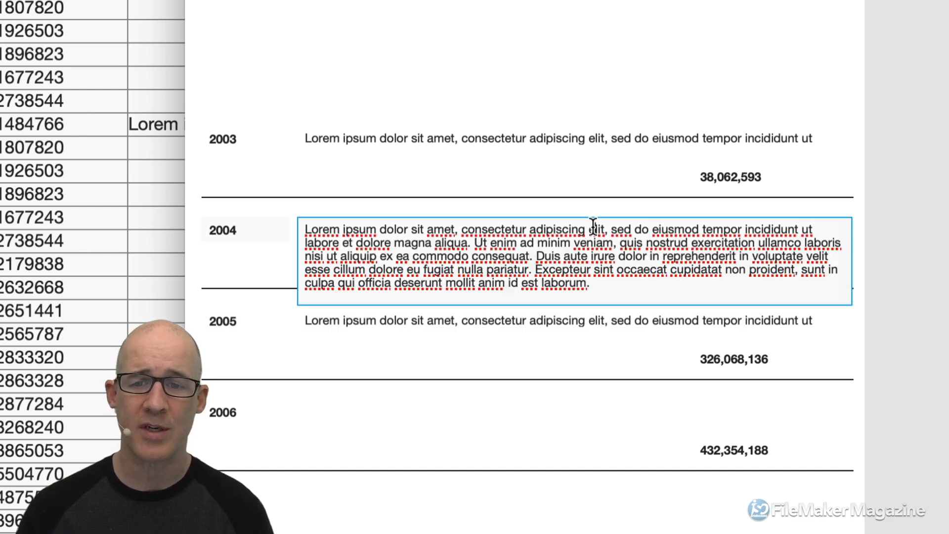
left_click_drag(602, 286, 472, 245)
key("BackSpace")
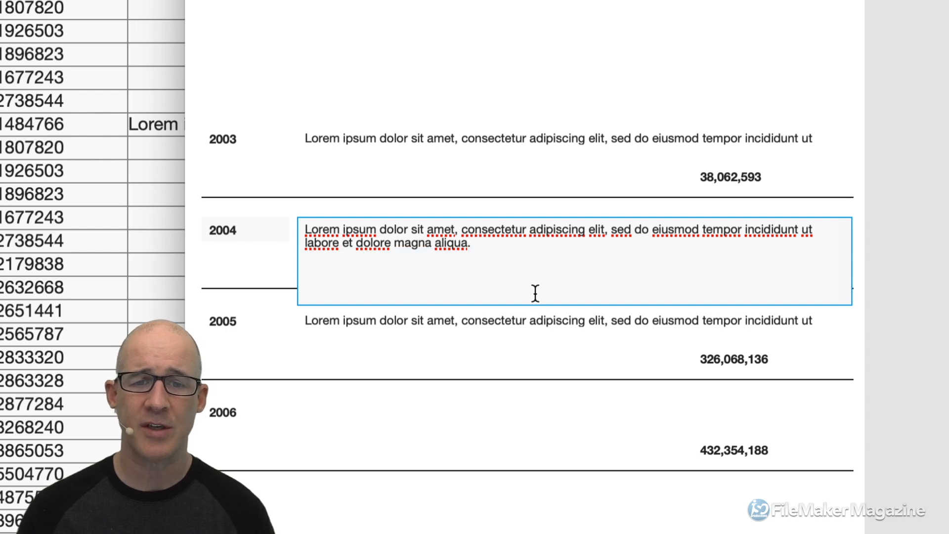
left_click(870, 213)
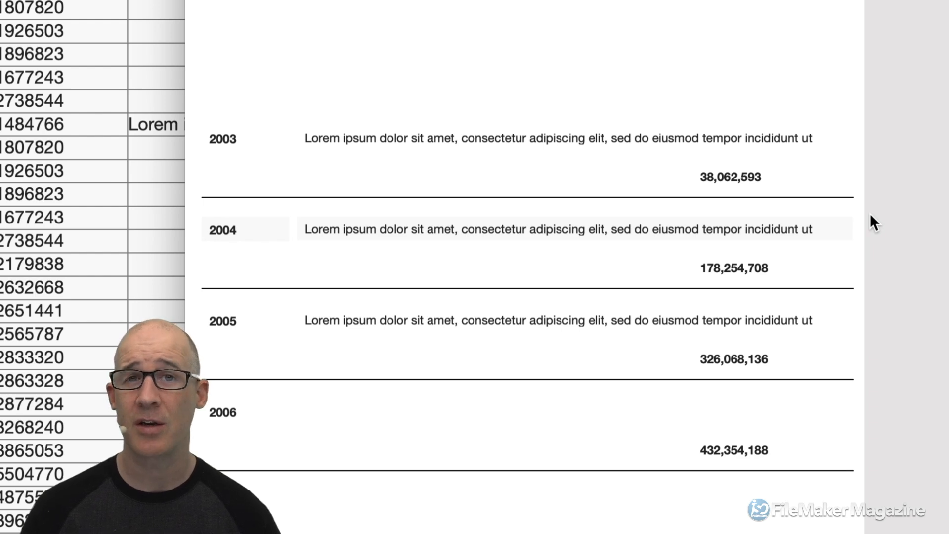
In Layout mode, enlarge the leading Year sub-summary part and stretch the Notes field to about 4.72 in high
key("super+l")
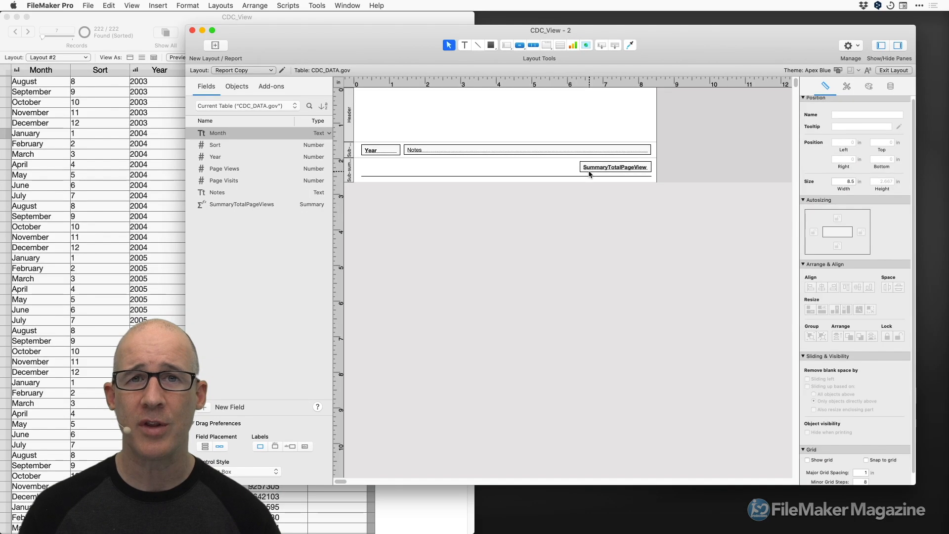
left_click_drag(359, 158, 362, 316)
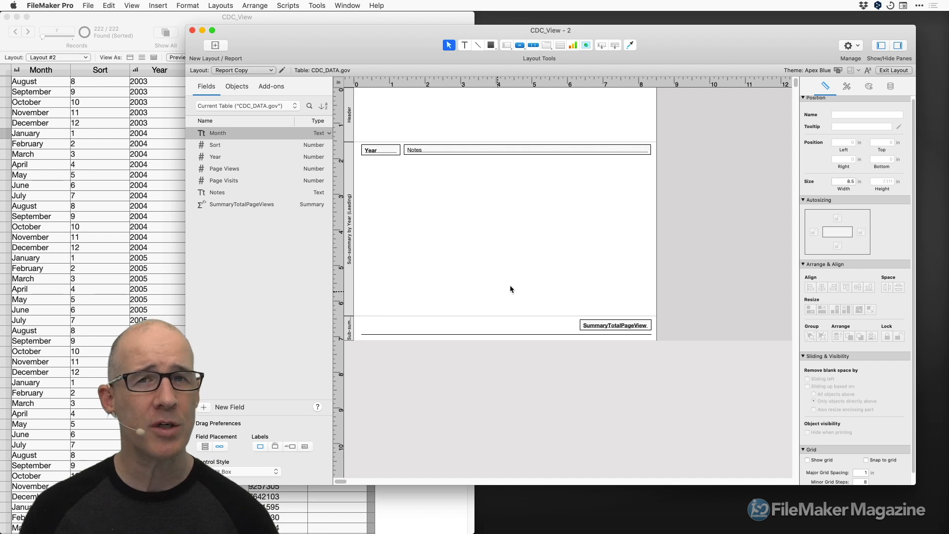
left_click(517, 153)
left_click_drag(527, 156, 531, 315)
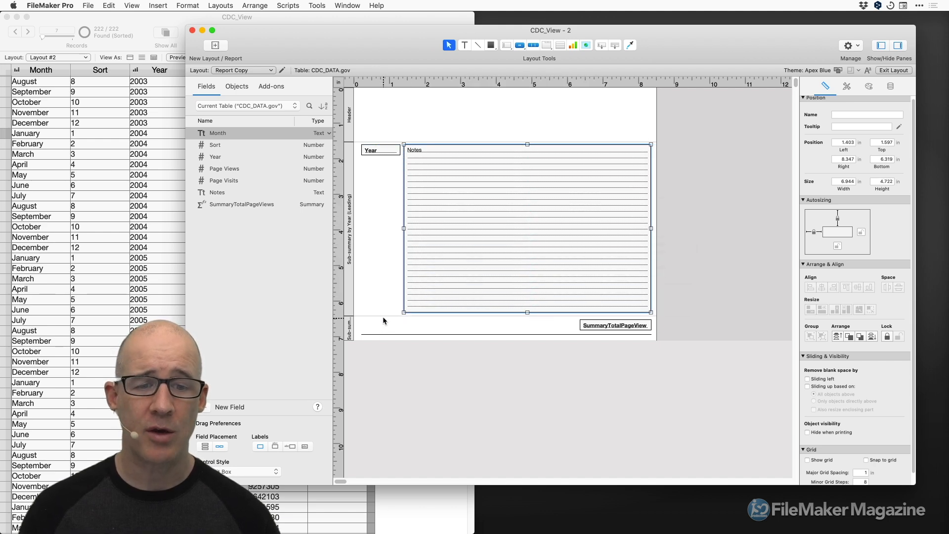
Extend the leading Year sub-summary part nearly to the 10.5 in mark and stretch Notes to about 8.46 in high
left_click_drag(382, 316, 405, 463)
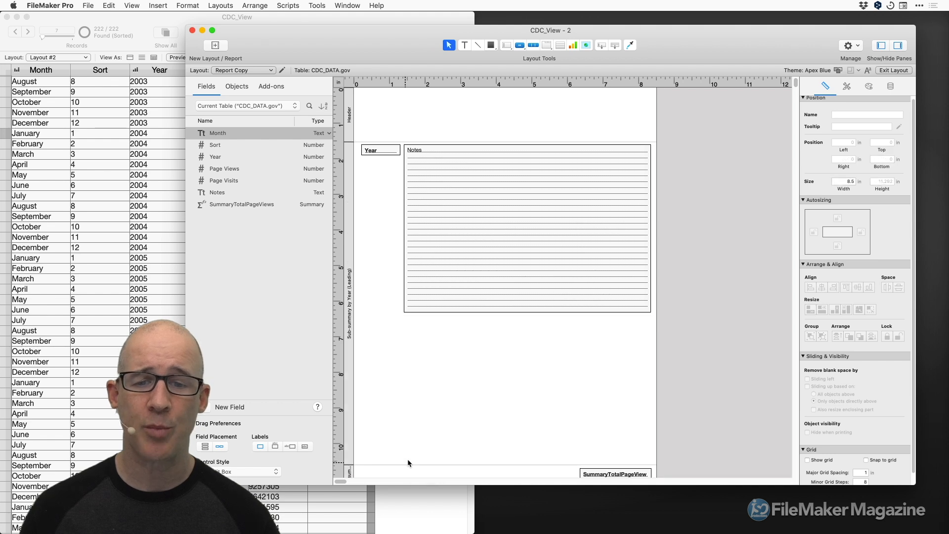
left_click(534, 307)
left_click_drag(528, 314, 527, 447)
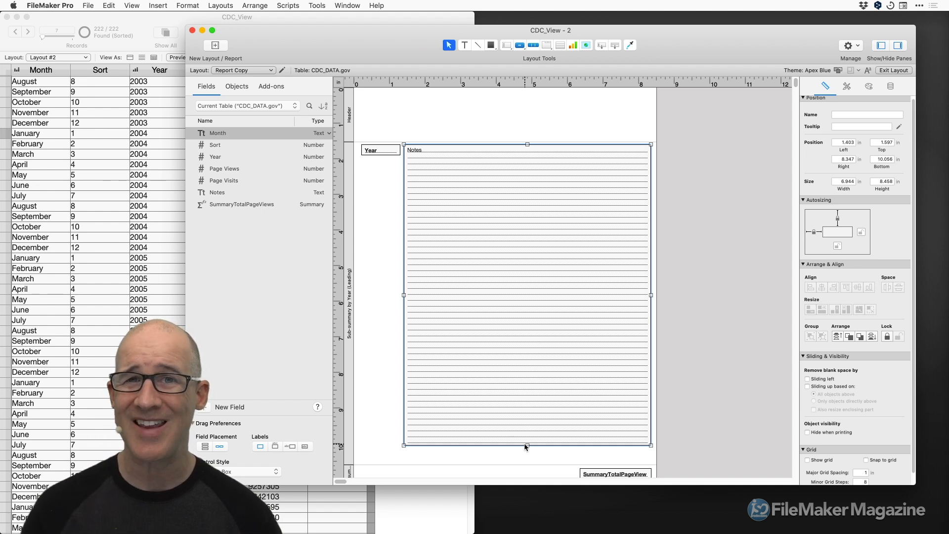
In Browse mode, examine the space the Notes field takes up for each year from 2003 onward
key("super+b")
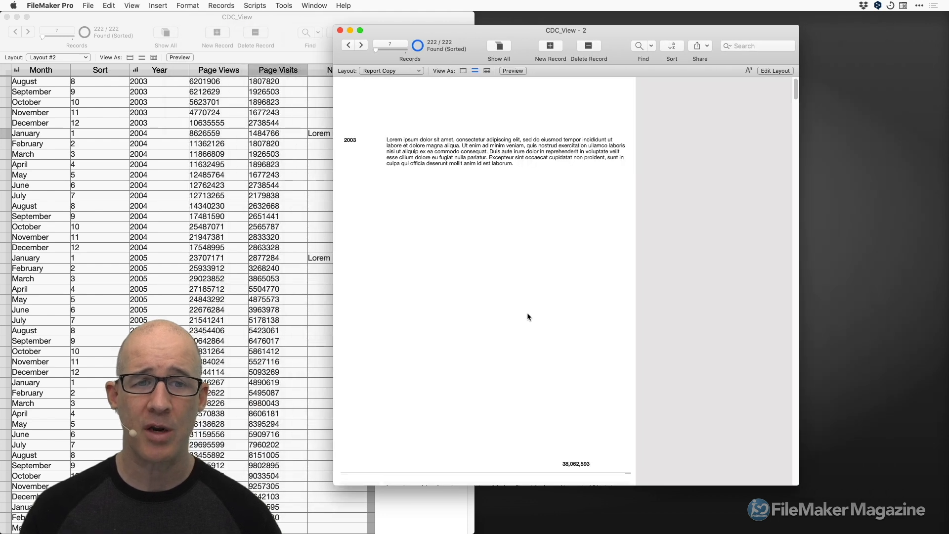
scroll(517, 220, "down", 5)
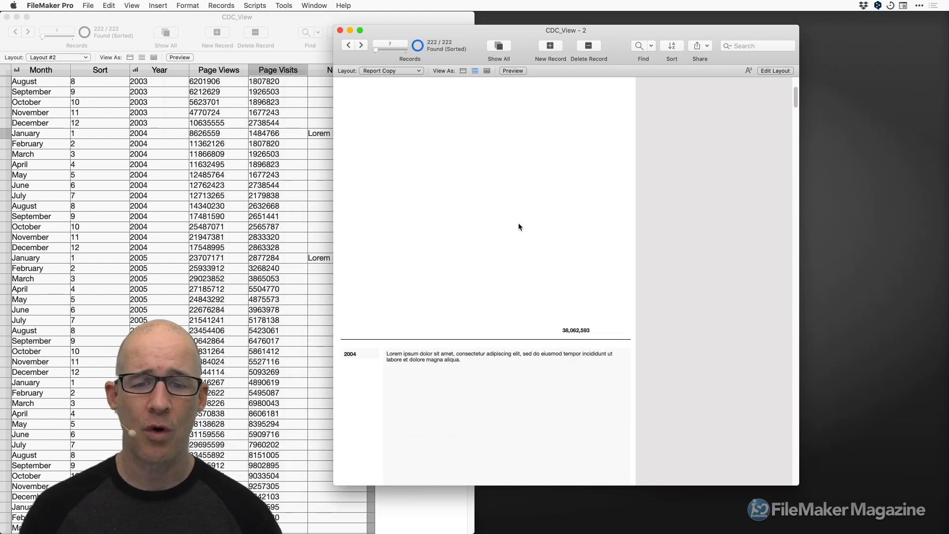
scroll(520, 226, "down", 10)
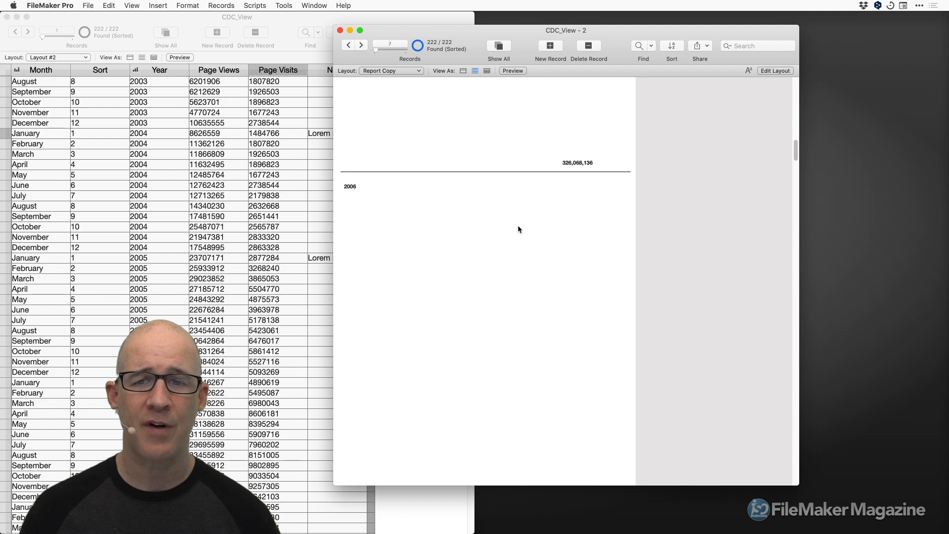
scroll(517, 226, "down", 5)
scroll(517, 228, "up", 5)
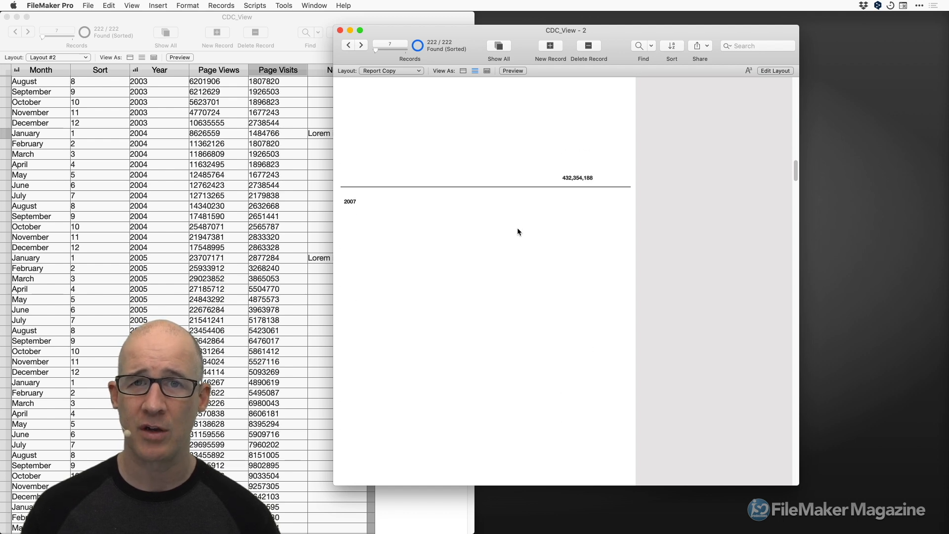
scroll(517, 231, "up", 5)
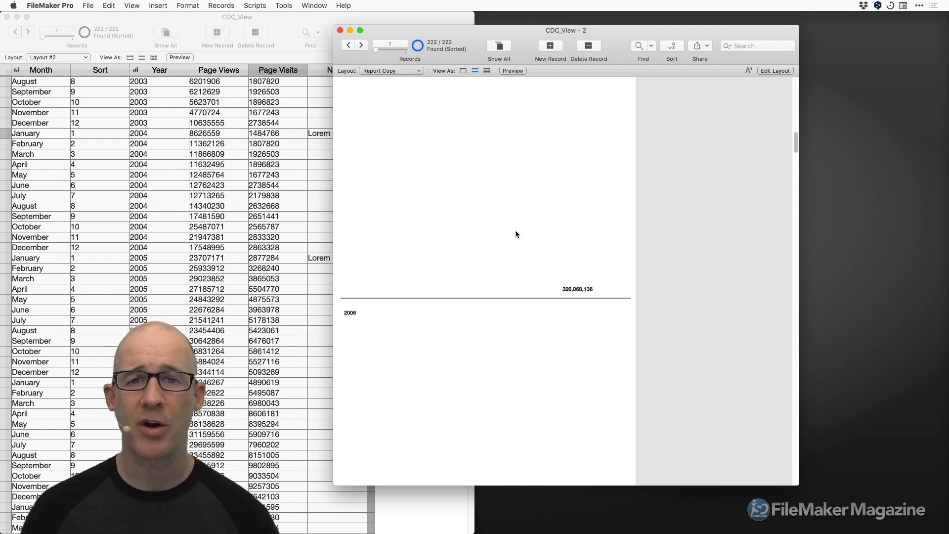
scroll(519, 225, "up", 15)
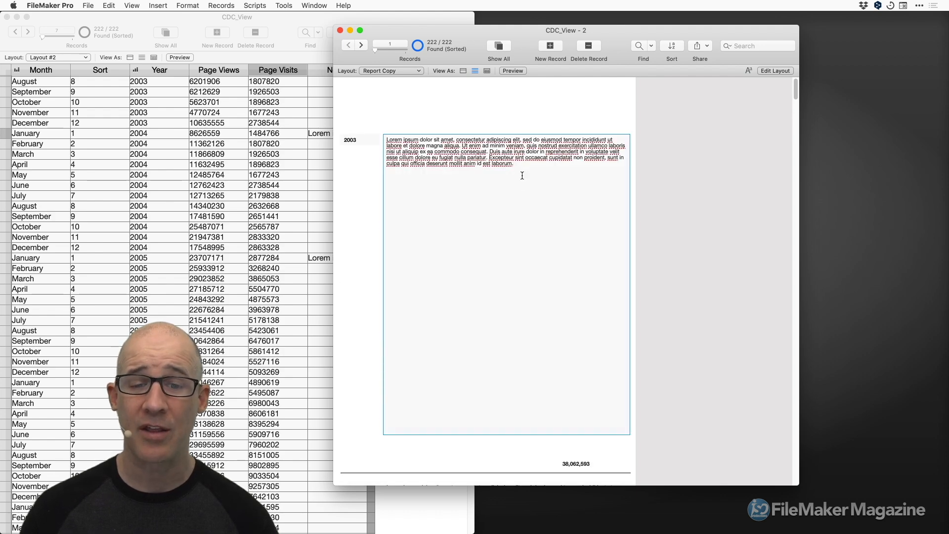
key("super+a")
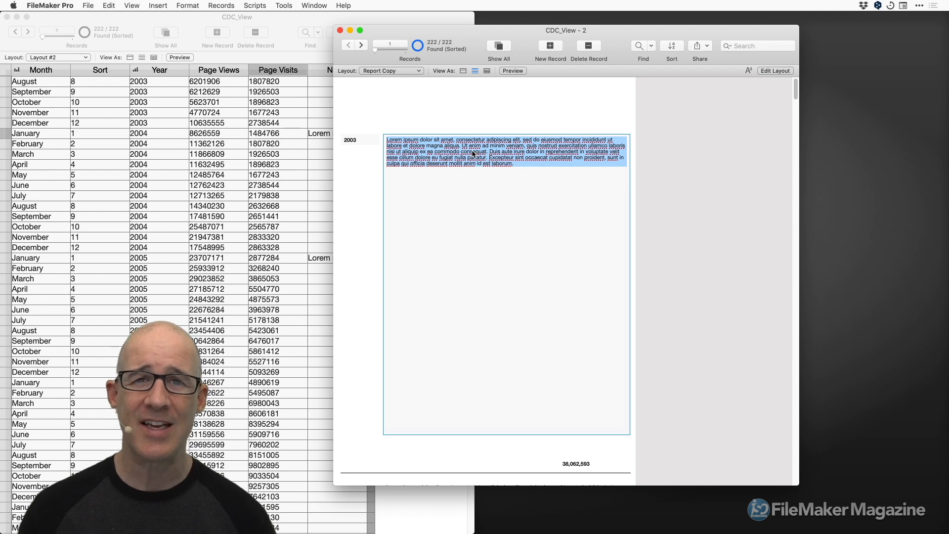
left_click(356, 176)
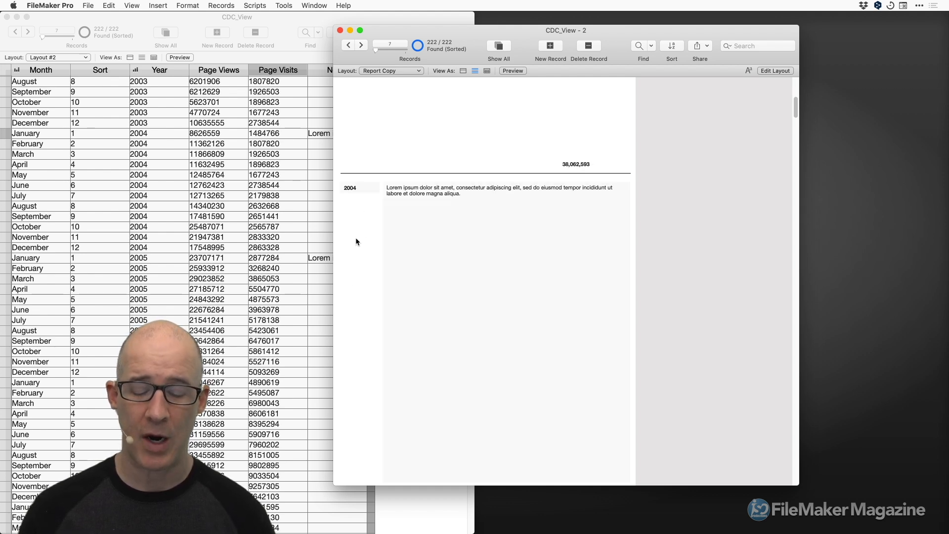
Show sample data in the fields in Layout mode and compare them with the 2003 entry in Browse mode
key("super+l")
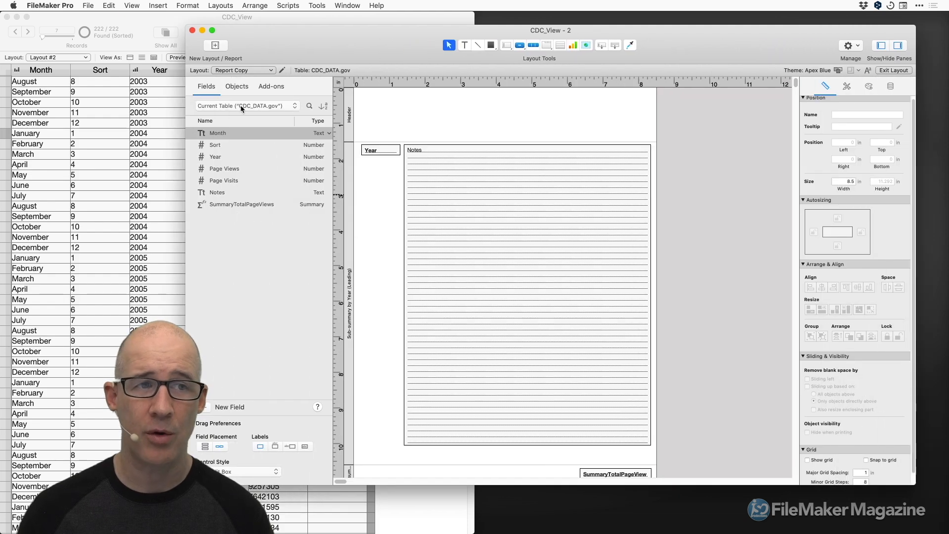
left_click(131, 6)
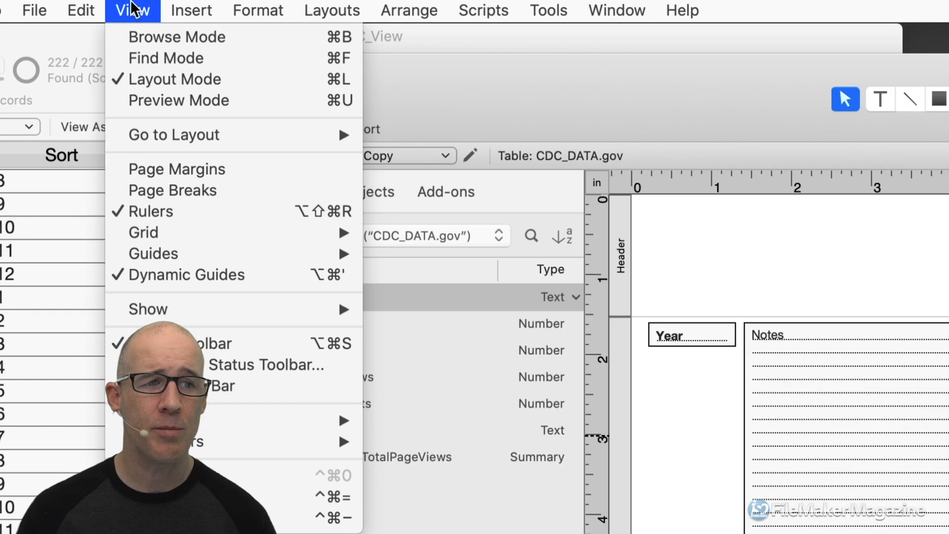
mouse_move(237, 309)
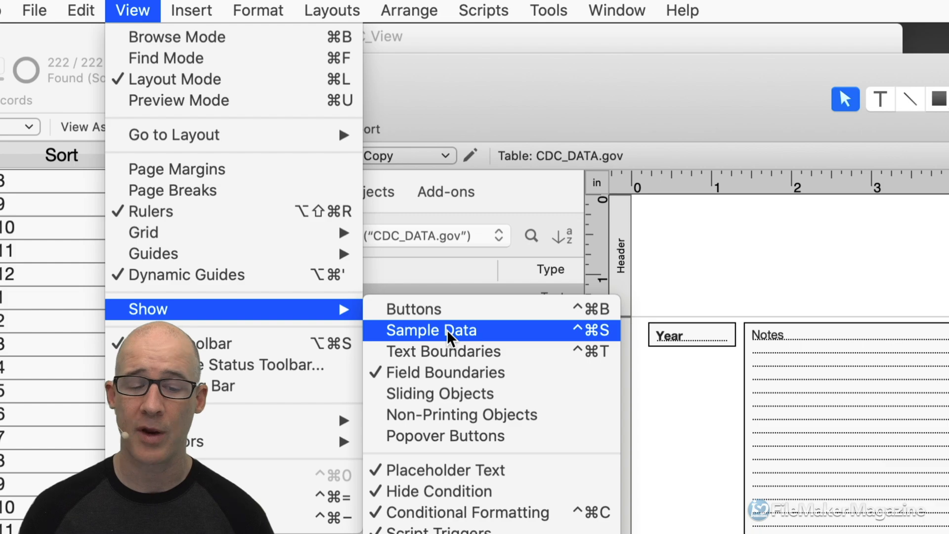
left_click(447, 330)
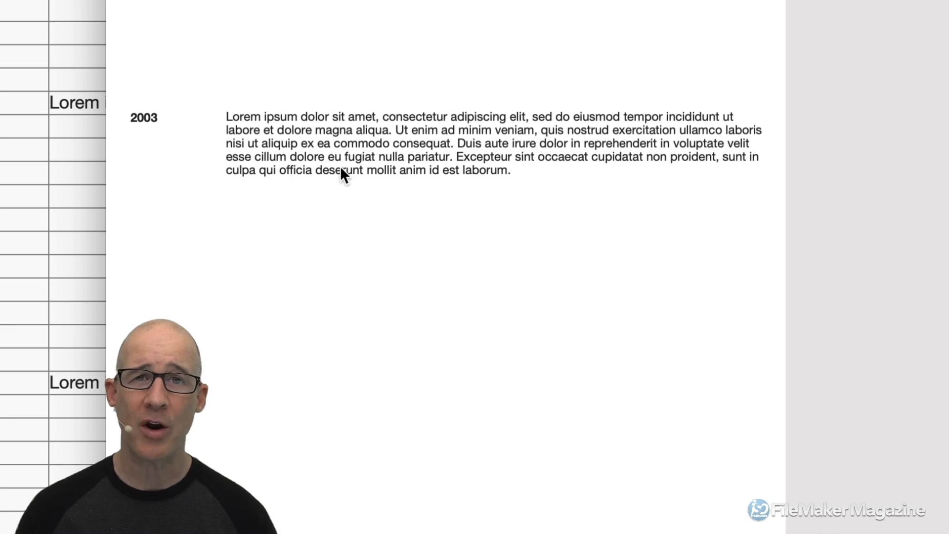
left_click(171, 182)
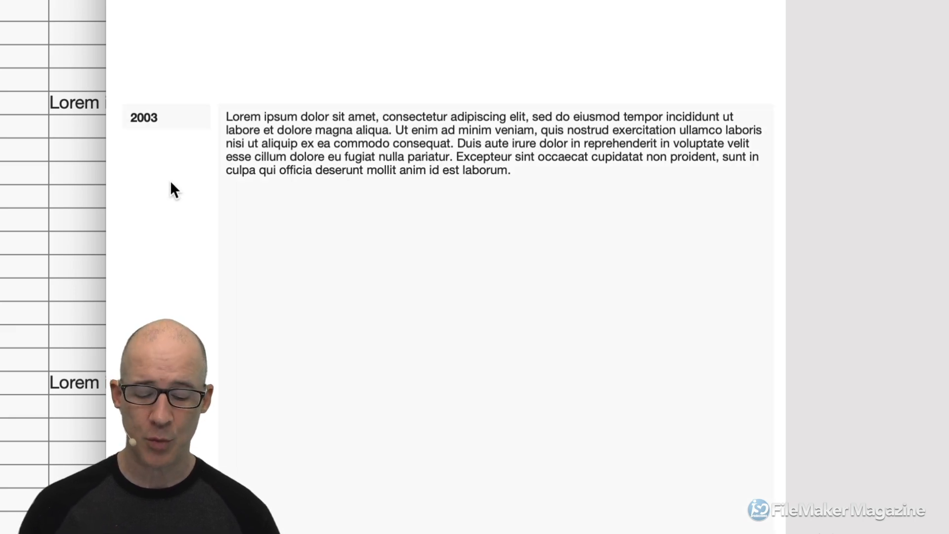
key("super+l")
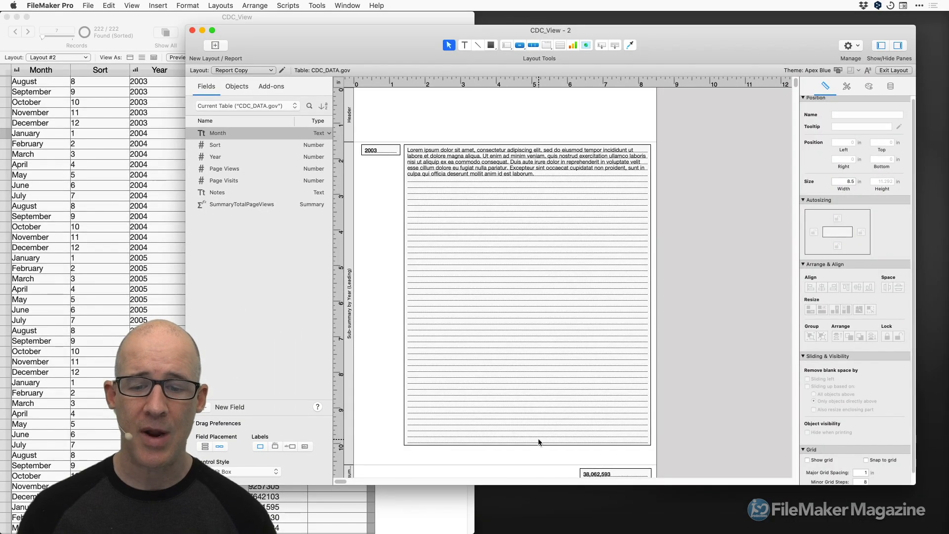
Shrink the Notes field to about 1.7 in high and shorten the leading Year sub-summary part to about the 3.5 in mark
left_click(539, 443)
left_click_drag(527, 445, 539, 205)
left_click_drag(367, 463, 392, 212)
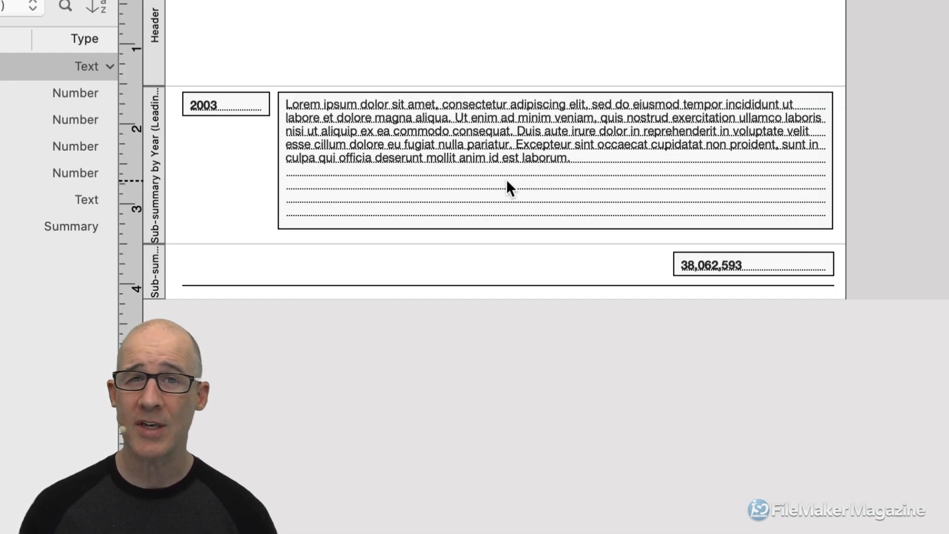
Extend the leading Year sub-summary part to about the 6.5 in mark and stretch the Notes field to about 4.8 in high
left_click_drag(267, 244, 333, 485)
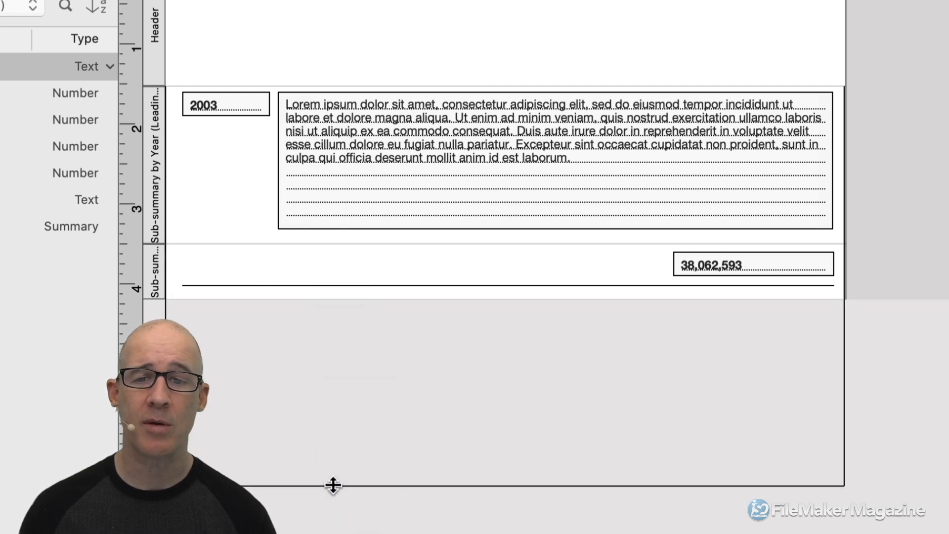
left_click(542, 214)
left_click_drag(556, 228, 575, 475)
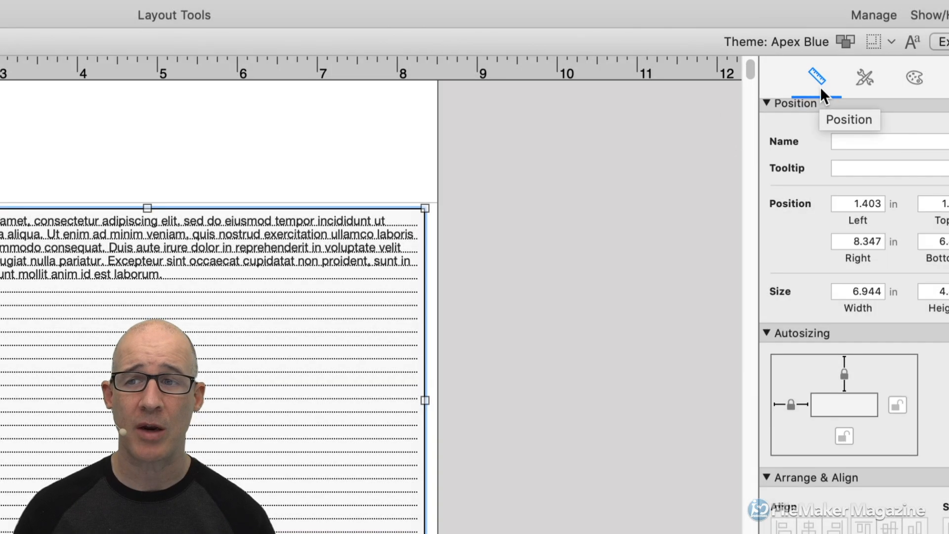
Set the Notes field to slide up based on all objects above and also resize its enclosing part
left_click(766, 103)
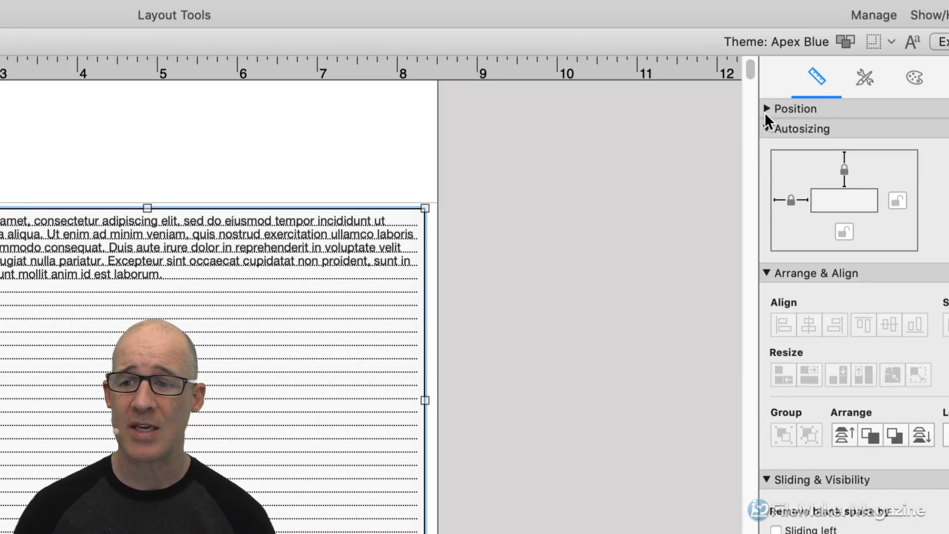
left_click(767, 109)
left_click(766, 109)
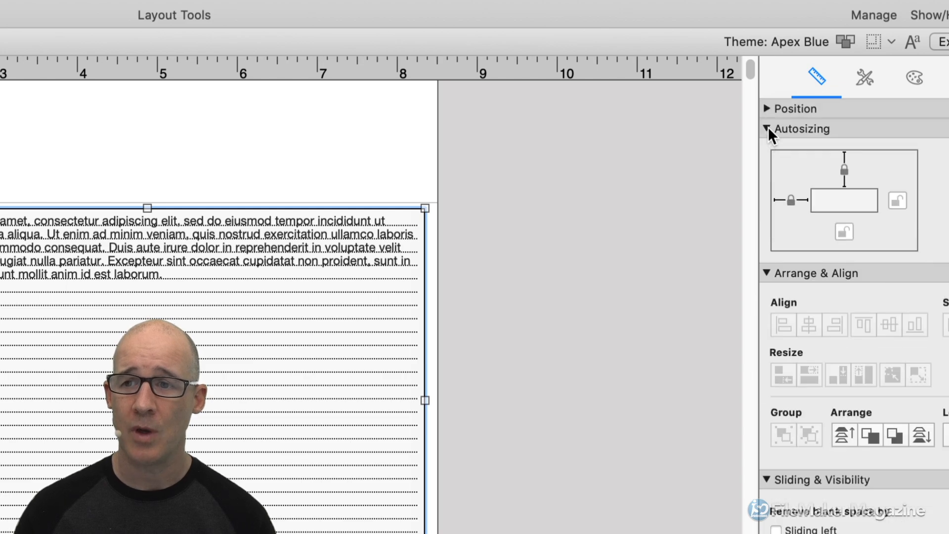
left_click(767, 129)
left_click(766, 148)
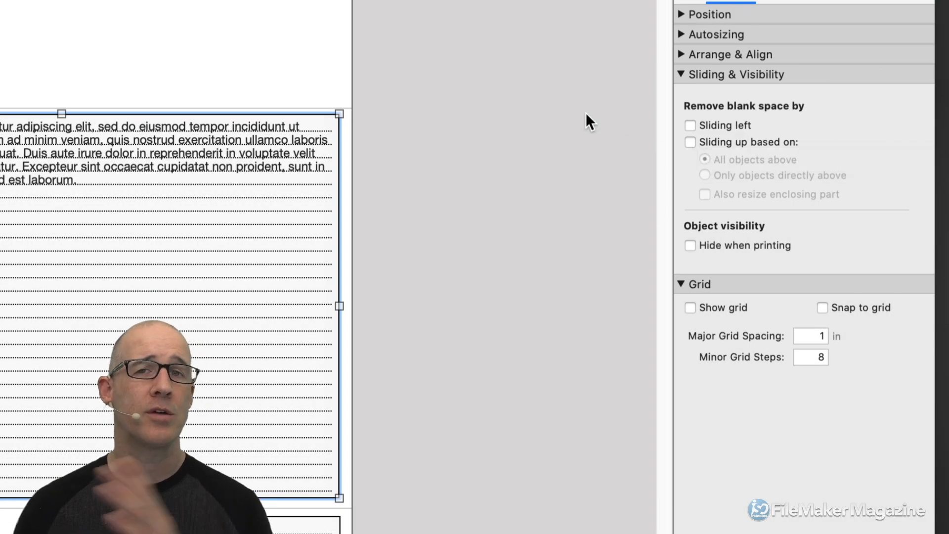
left_click(690, 143)
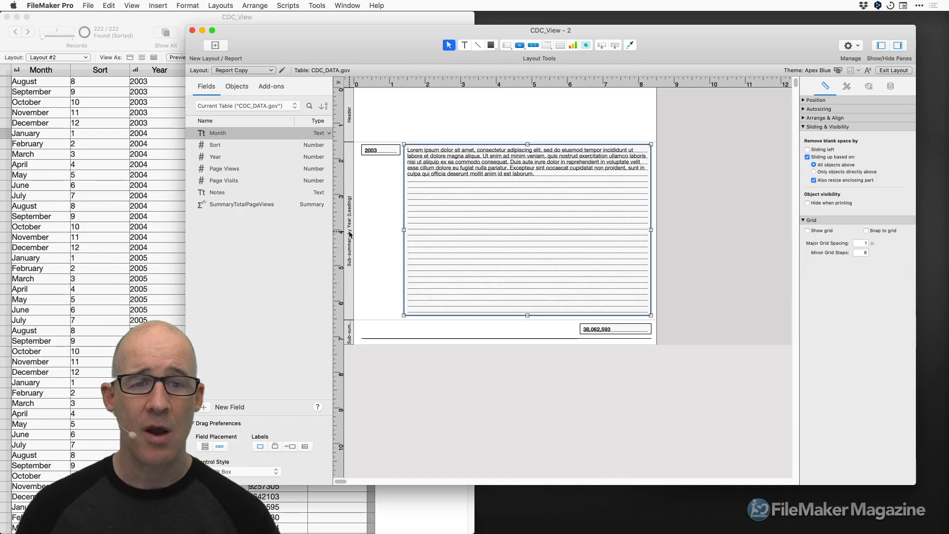
Check the leading Year sub-summary part and its Notes field, and preview how the report's blank space closes up
left_click(350, 233)
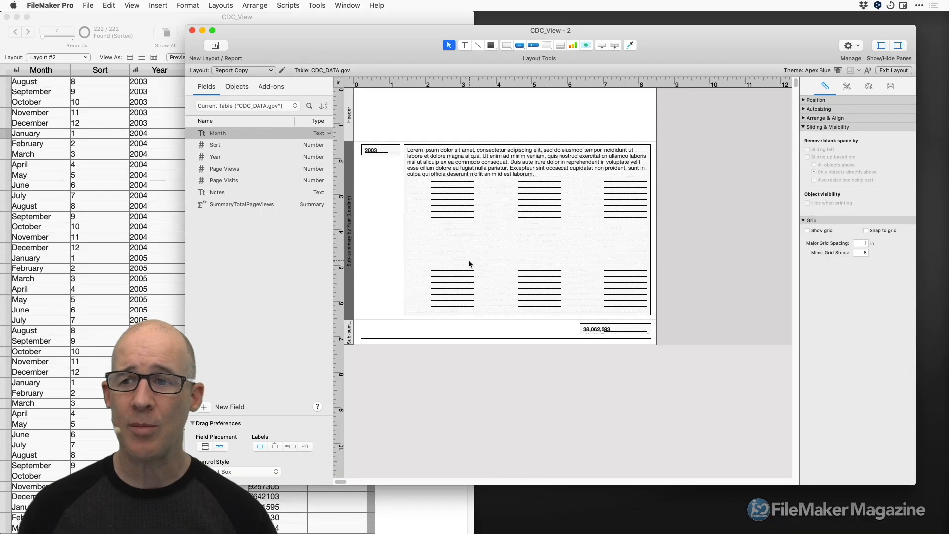
left_click(470, 262)
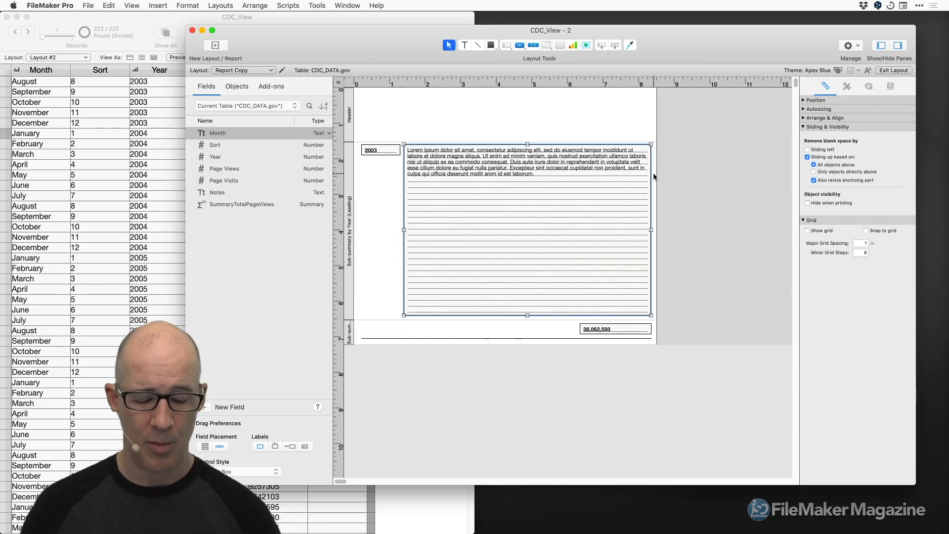
key("super+u")
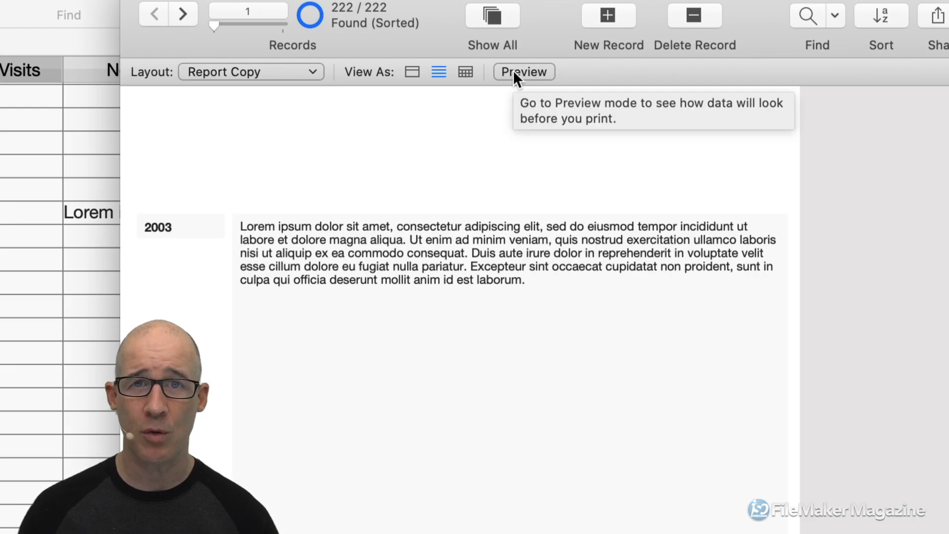
left_click(514, 71)
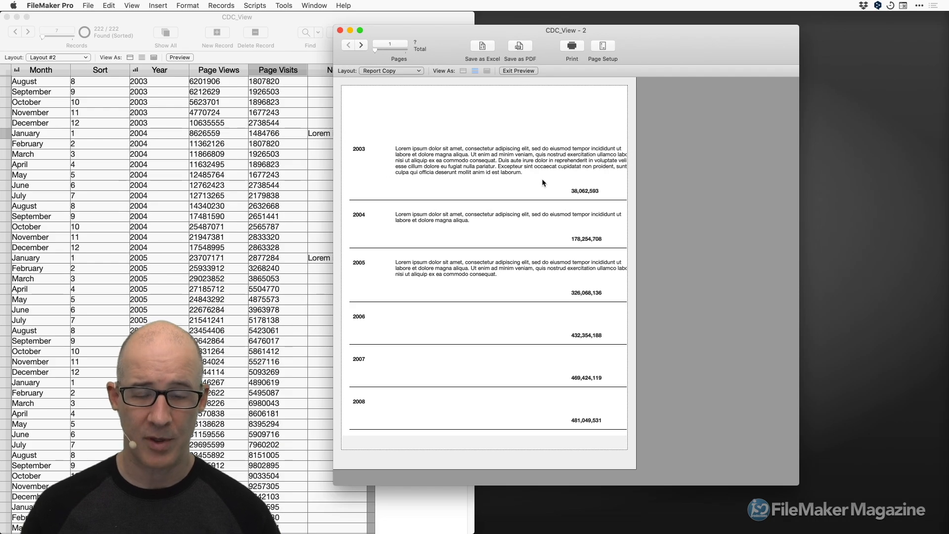
In Layout mode, add the title text "Total Page Views by Year" to the header
key("super+l")
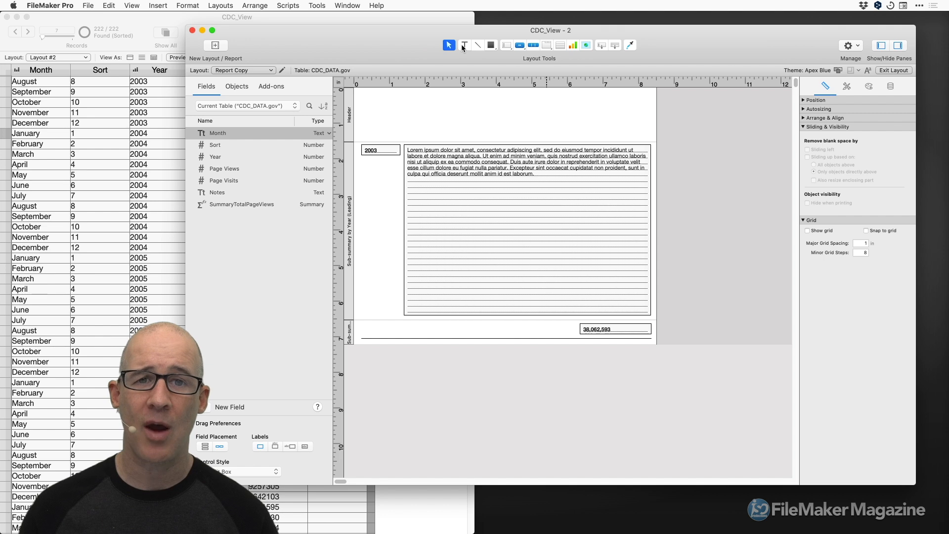
left_click(464, 45)
left_click(412, 118)
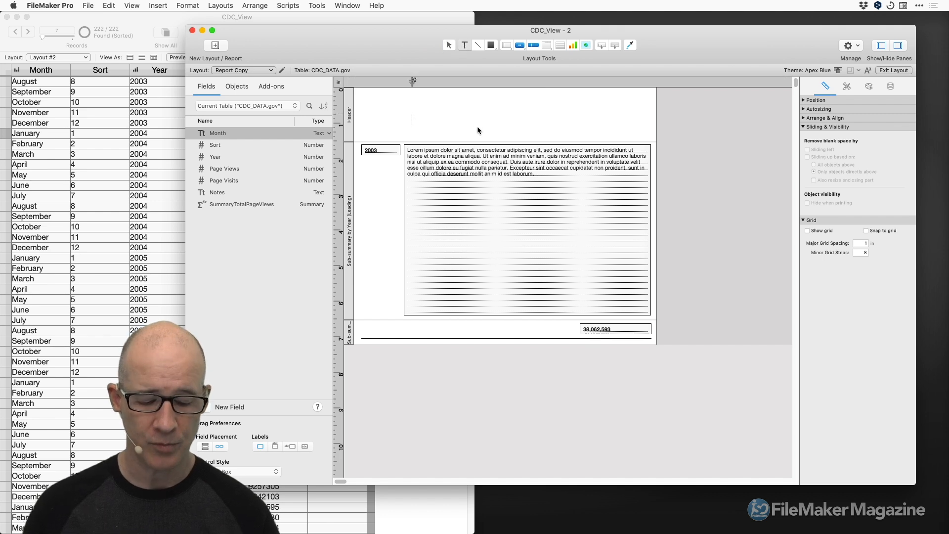
left_click(478, 130)
left_click_drag(414, 138, 502, 137)
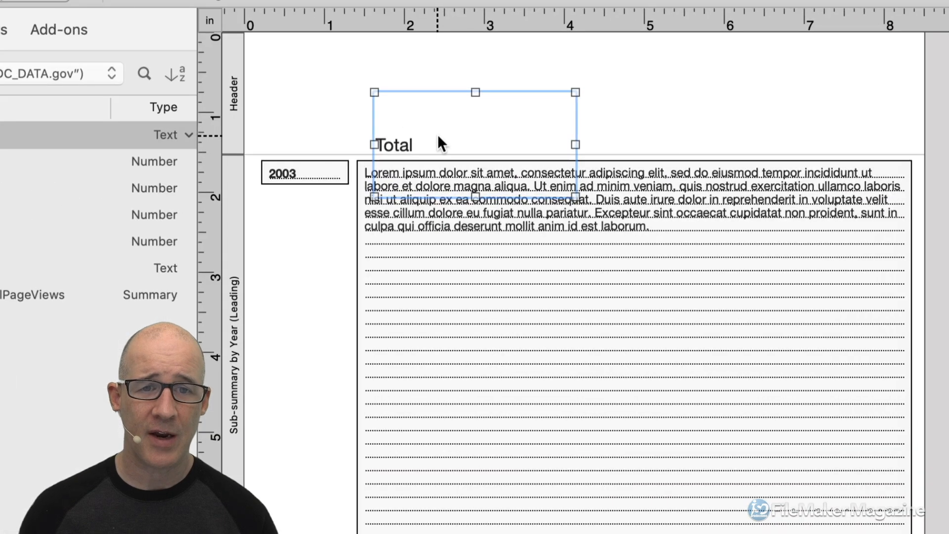
double_click(440, 135)
type("Pa")
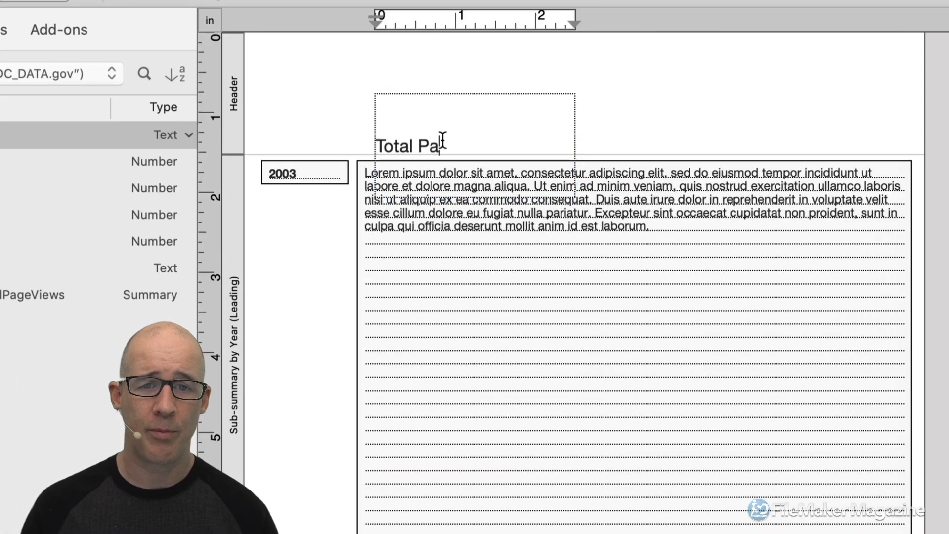
type("ge Views by Yaer")
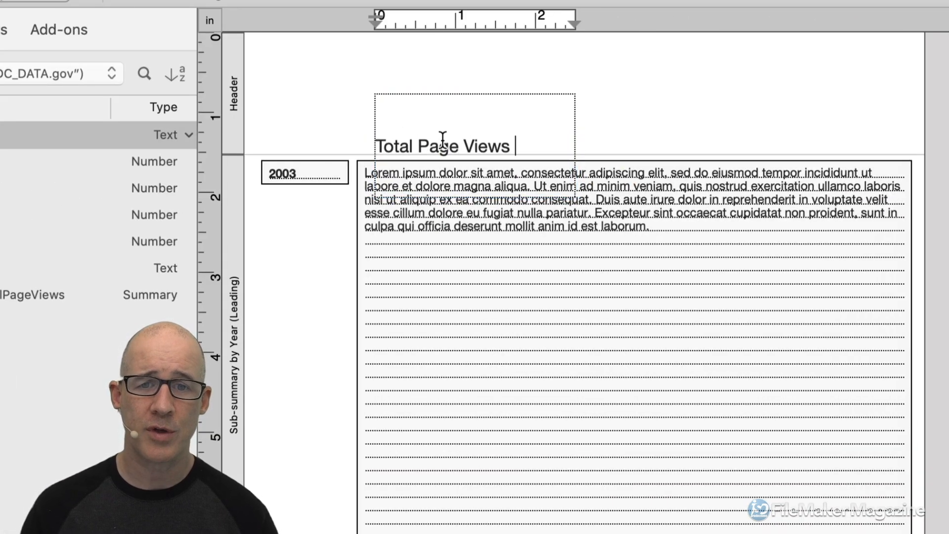
key("BackSpace")
key("BackSpace")
key("BackSpace")
type("ear")
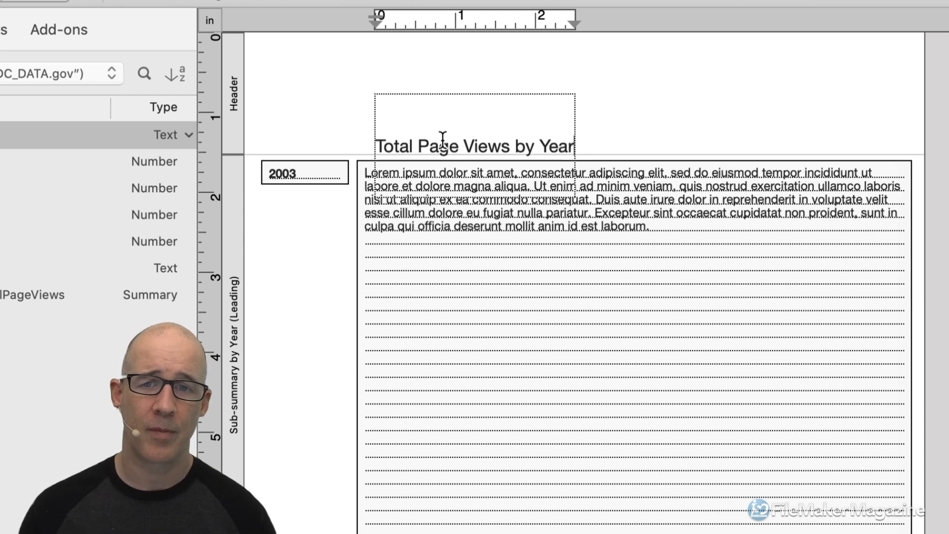
key("Escape")
Enlarge the title's font by five increments, make it bold, widen its box to one line, and align it with the Year field's left edge
left_click_drag(556, 123, 507, 108)
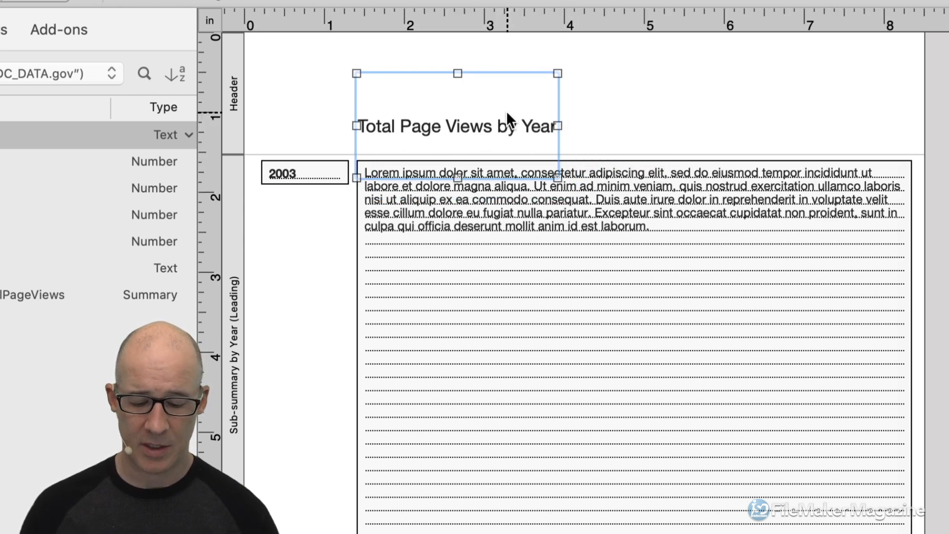
key("super+shift+period")
key("super+shift+period")
key("super+shift+period")
key("super+shift+period")
key("super+shift+period")
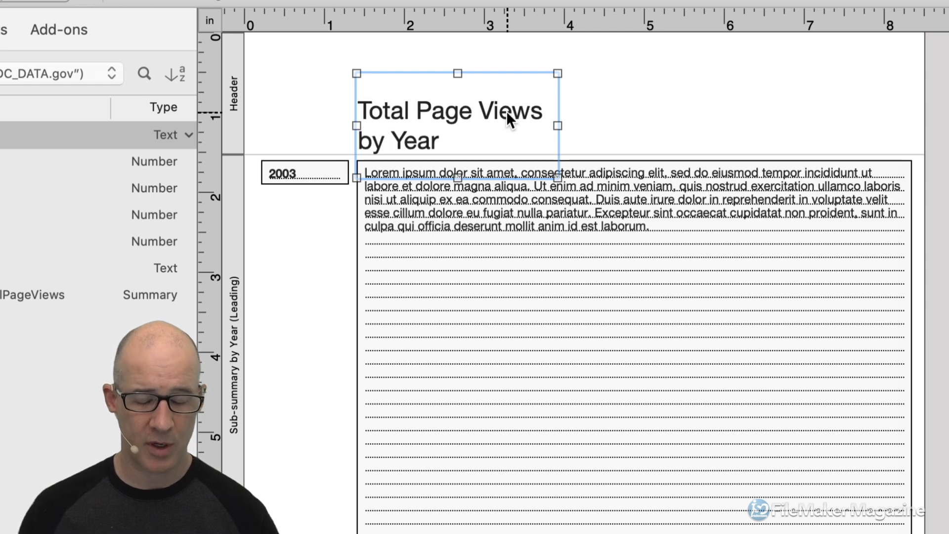
key("super+b")
left_click_drag(558, 177, 672, 144)
left_click_drag(552, 107, 460, 92)
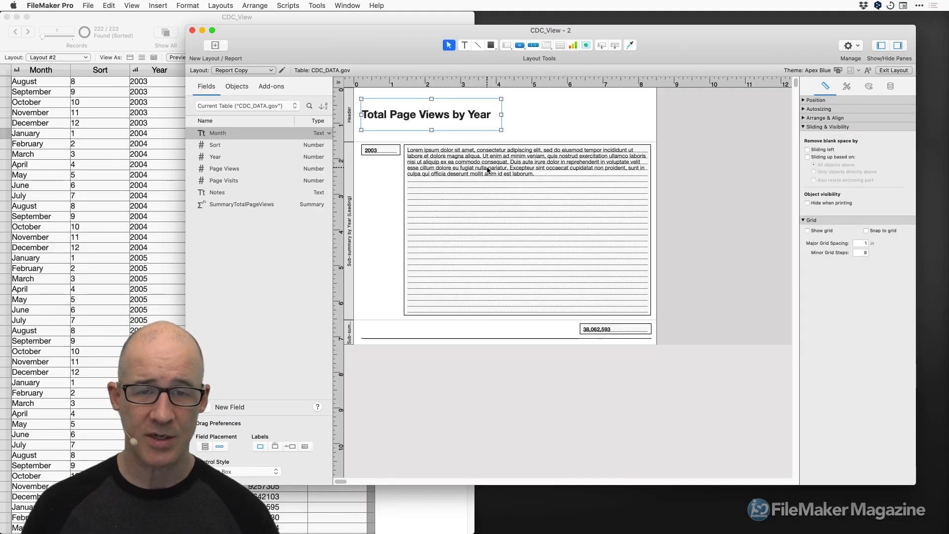
Preview the titled report, and narrow the Notes field from its right edge to about 6.4 in wide in Layout mode
key("super+u")
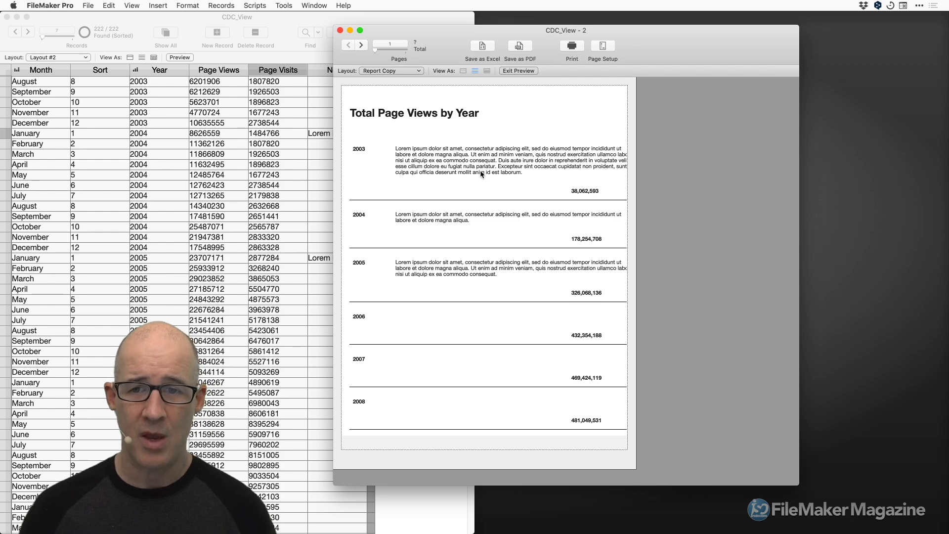
key("super+l")
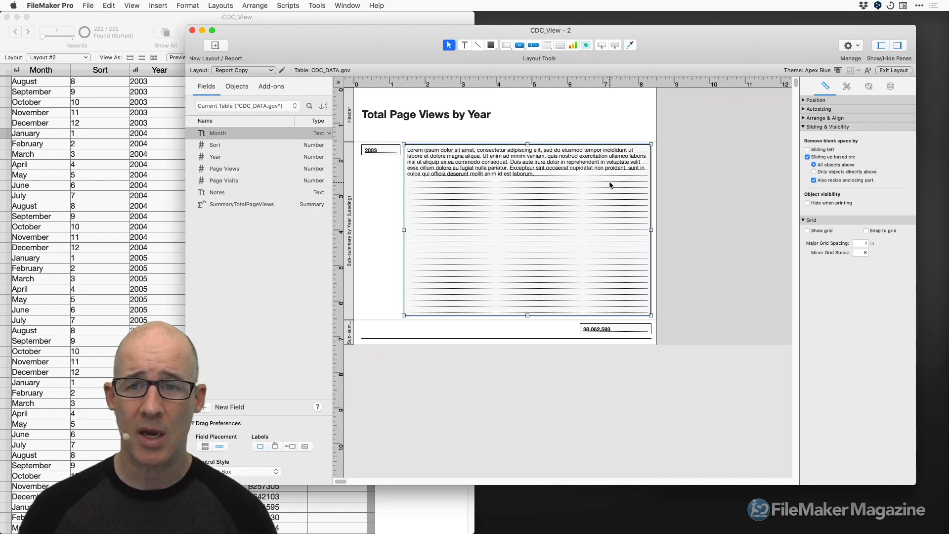
left_click_drag(651, 230, 632, 229)
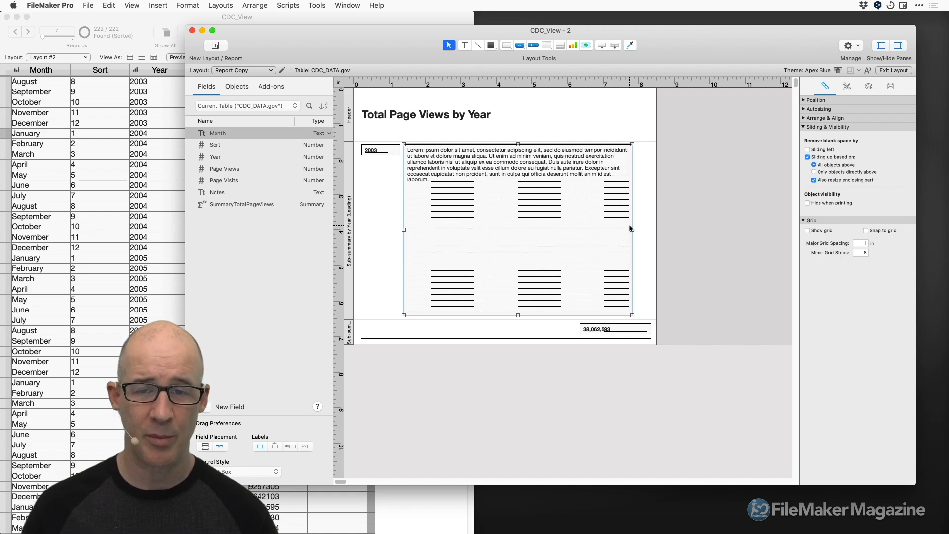
key("super+u")
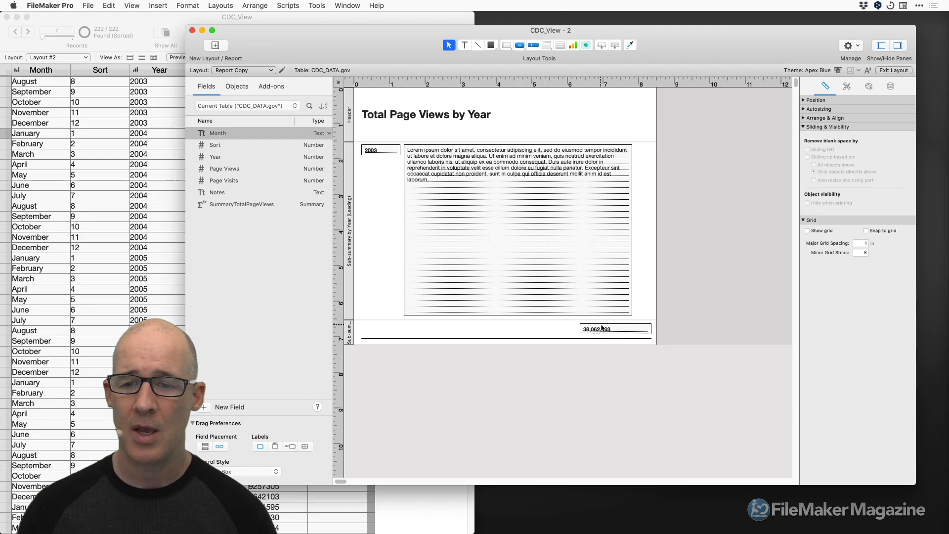
Right-align the total page views field, line up its right edge with the Notes field, and preview the report
left_click(616, 330)
key("super+shift+bracketright")
left_click_drag(615, 332, 608, 331)
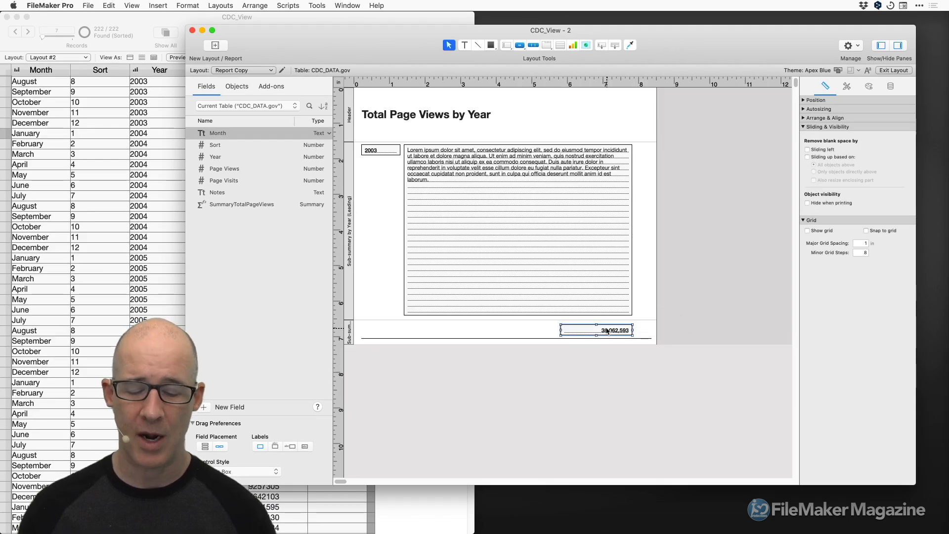
key("super+u")
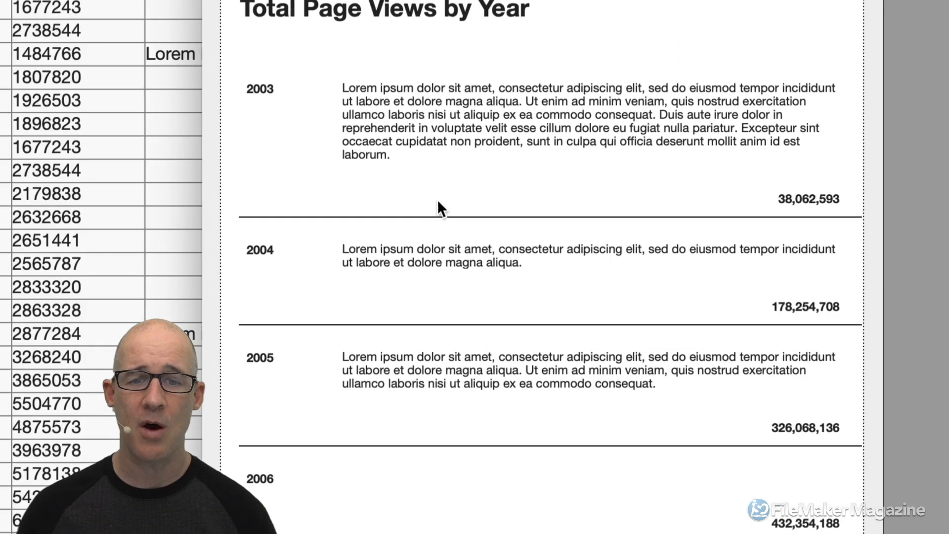